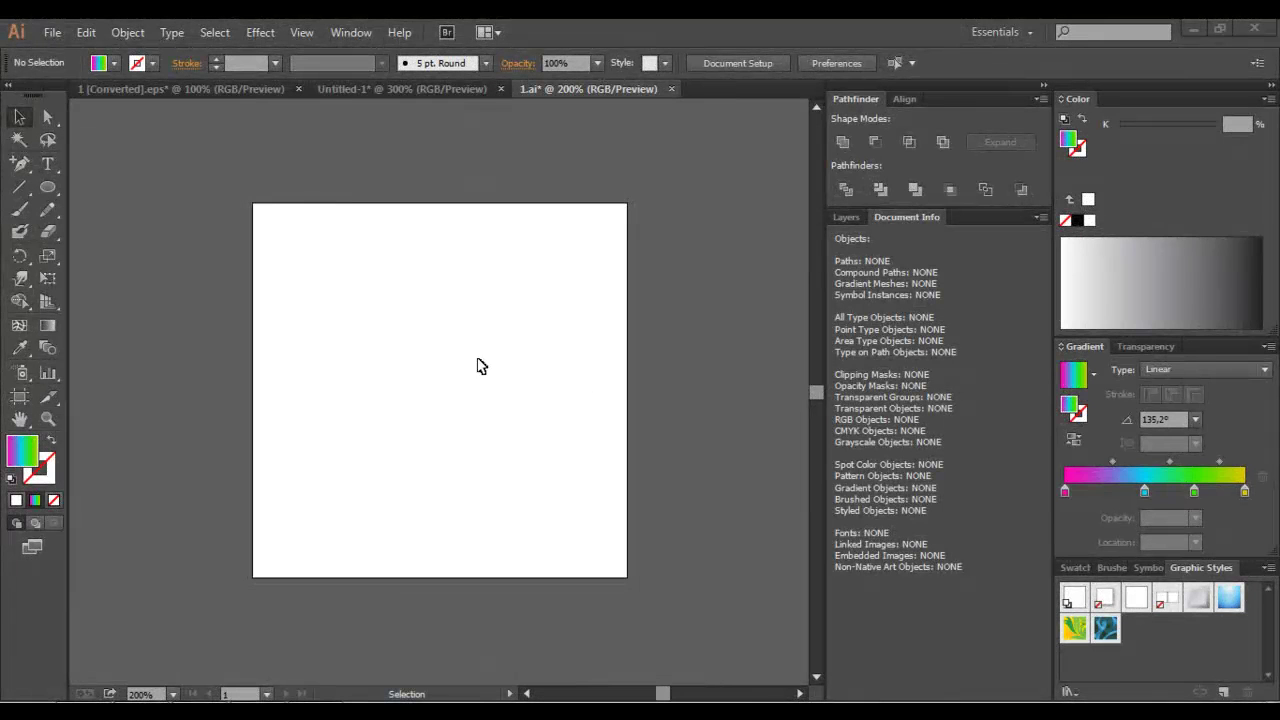
- Draw a wavy drip outline across the artboard top with the Pencil, restoring it after undoing
left_click(47, 209)
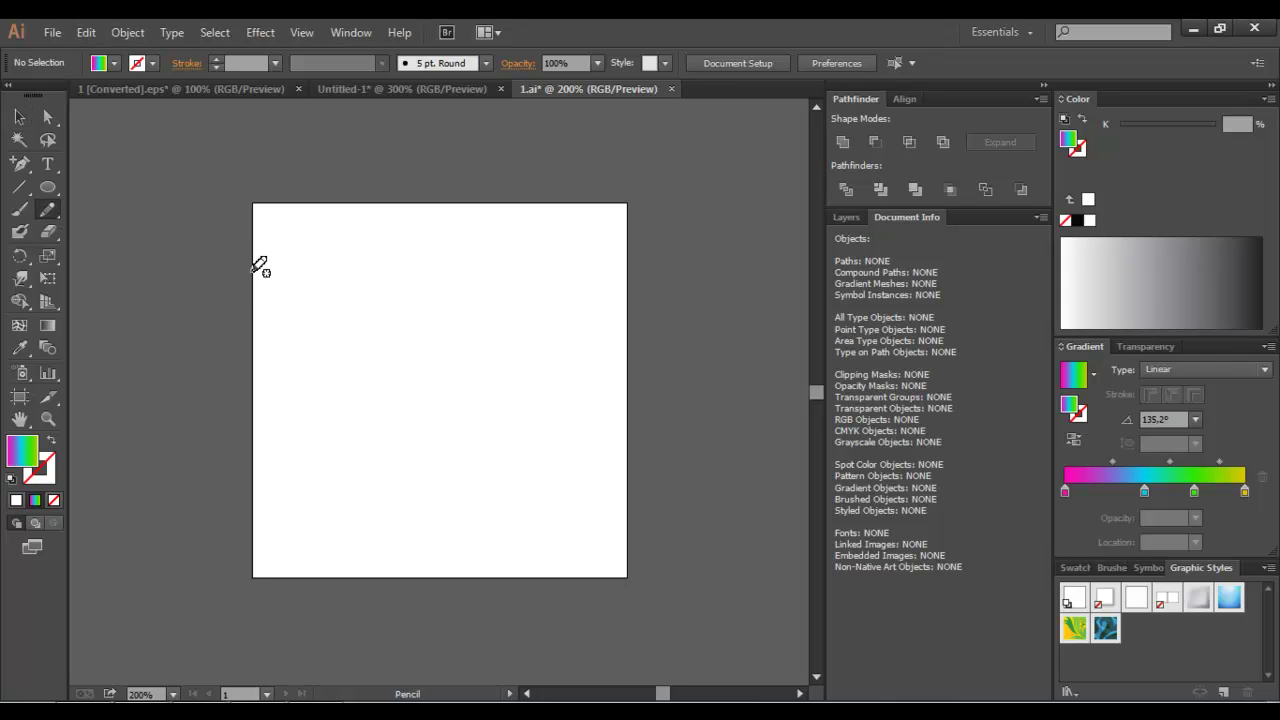
mouse_move(252, 287)
left_mouse_down()
mouse_move(295, 257)
mouse_move(314, 266)
mouse_move(308, 378)
mouse_move(335, 378)
mouse_move(334, 266)
mouse_move(367, 281)
mouse_move(435, 263)
mouse_move(474, 275)
mouse_move(474, 338)
mouse_move(495, 379)
mouse_move(515, 362)
mouse_move(506, 297)
mouse_move(517, 278)
mouse_move(519, 322)
mouse_move(547, 328)
mouse_move(543, 282)
mouse_move(632, 268)
left_mouse_up()
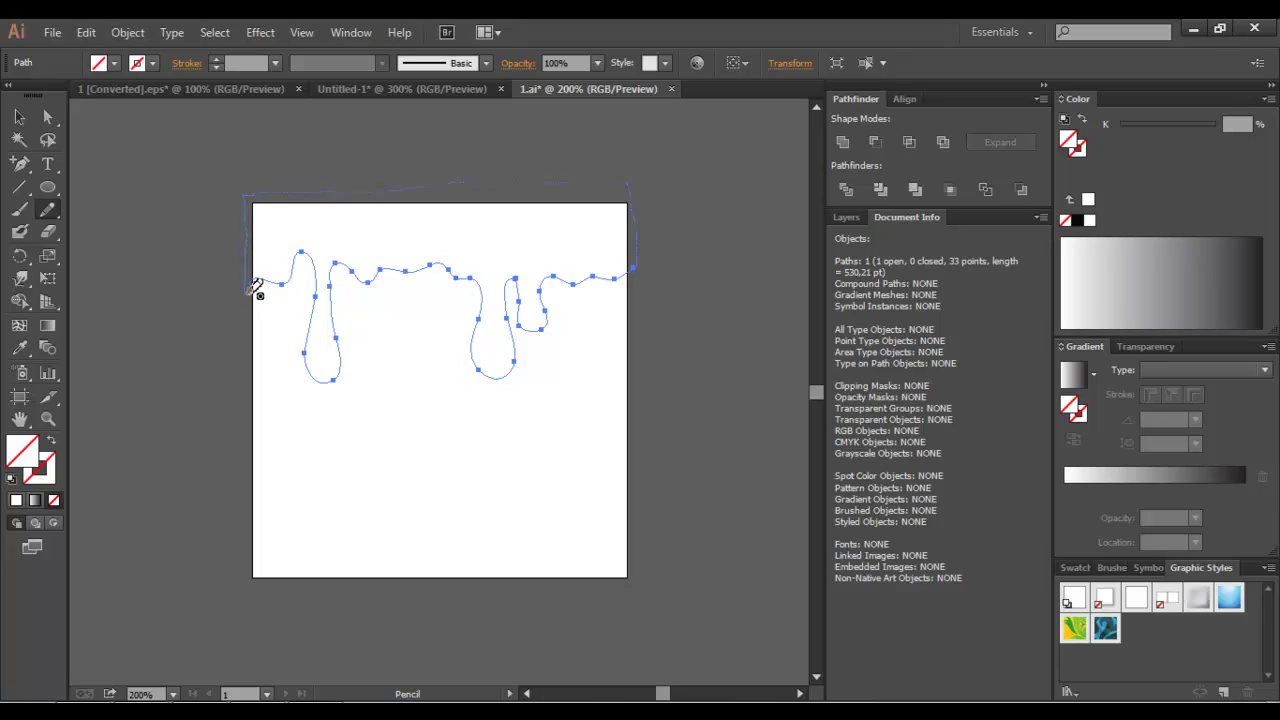
key("ctrl+z")
key("ctrl+shift+z")
key("v")
key("Delete")
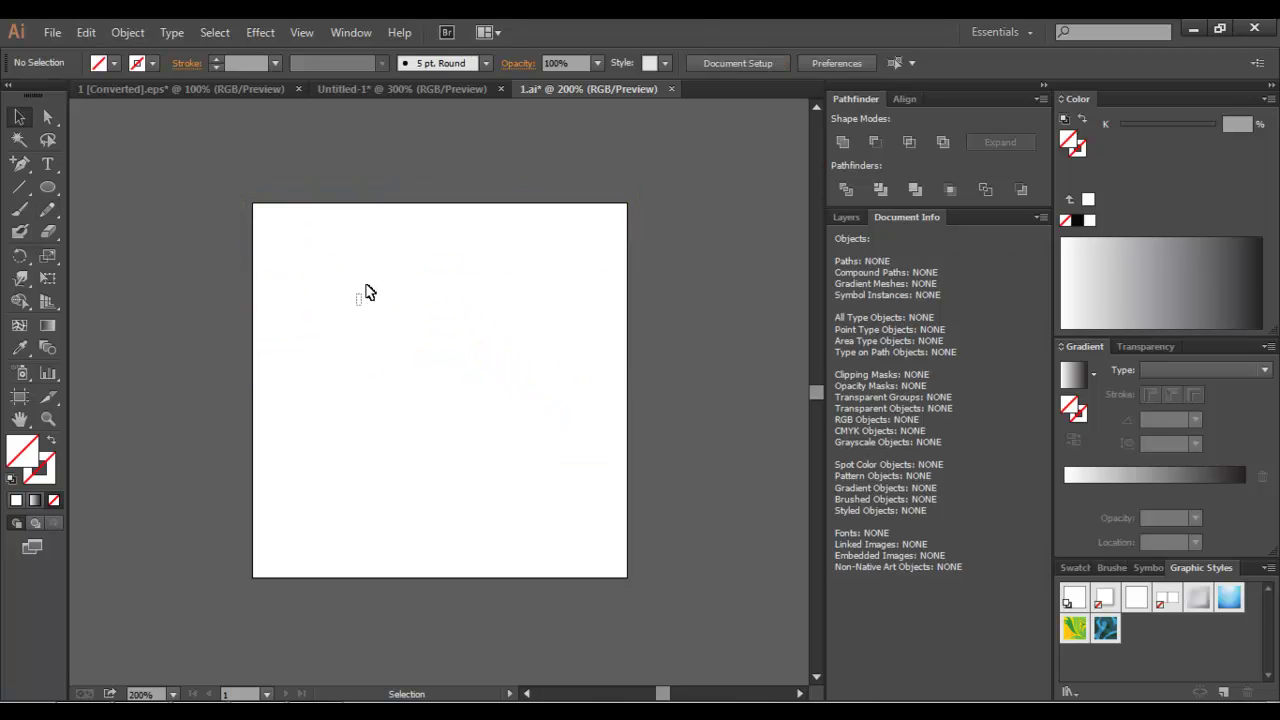
key("ctrl+z")
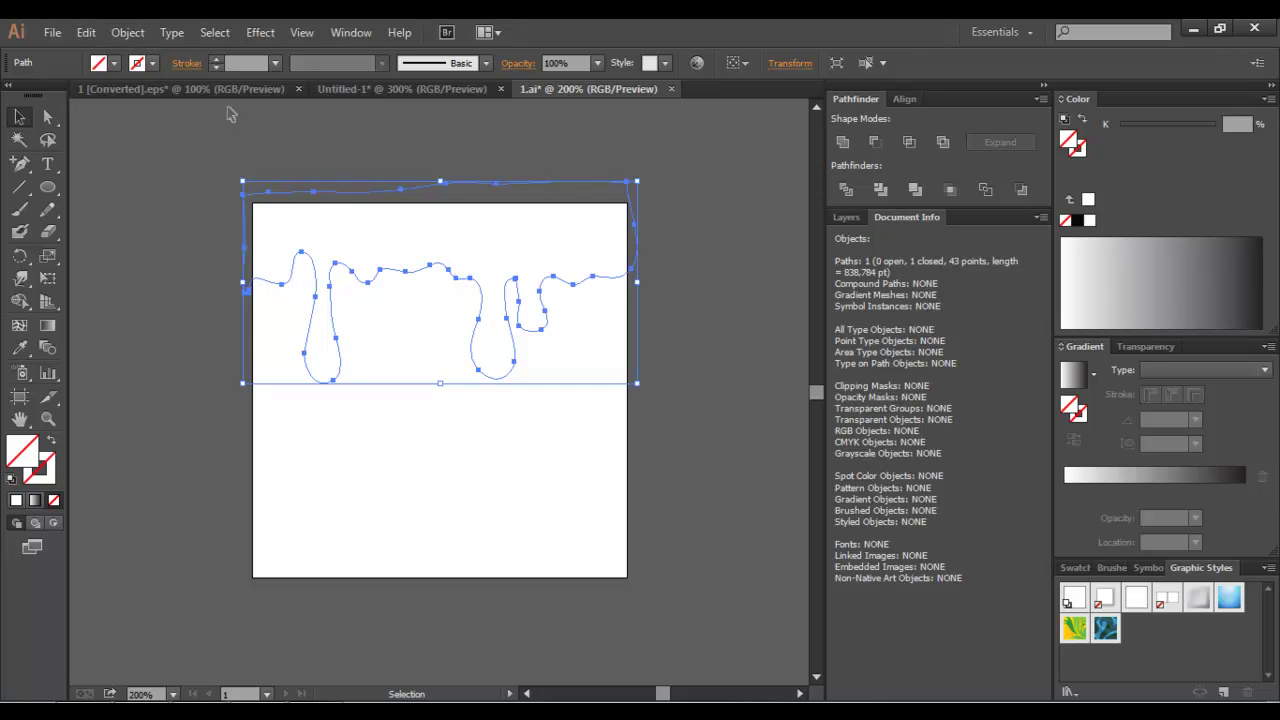
- Nudge one anchor on the drip outline and select the whole drip path
key("a")
mouse_move(520, 306)
left_mouse_down()
mouse_move(522, 290)
mouse_move(532, 307)
left_mouse_up()
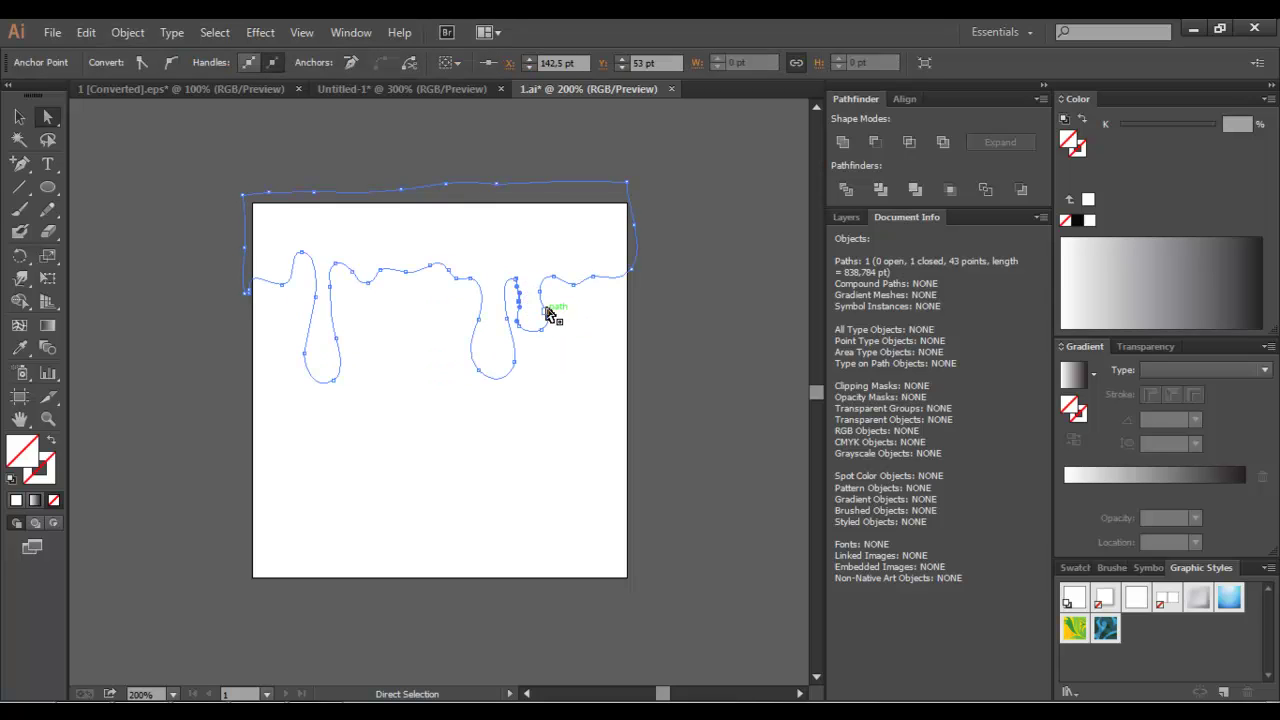
key("v")
left_click(566, 317)
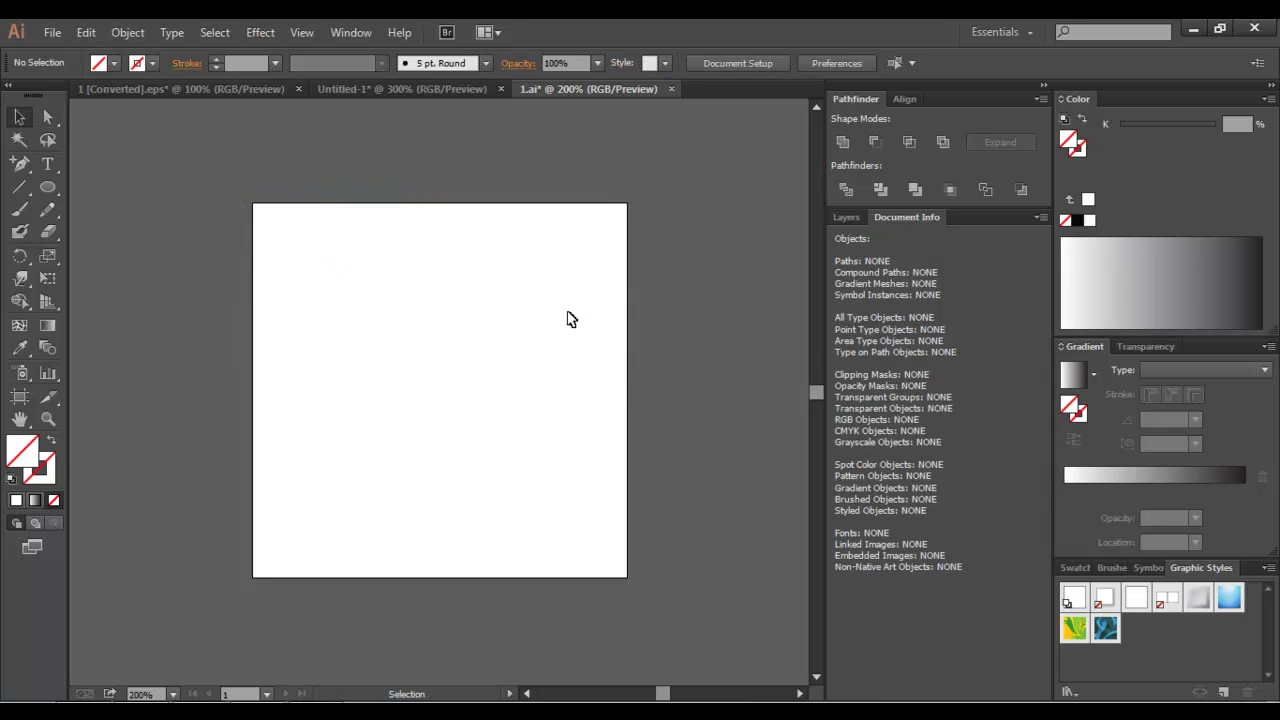
left_click(518, 294)
- Fill the drip light grey (K 23.53%) and shift it about 97.5 pt left past the artboard edge
left_click(1110, 302)
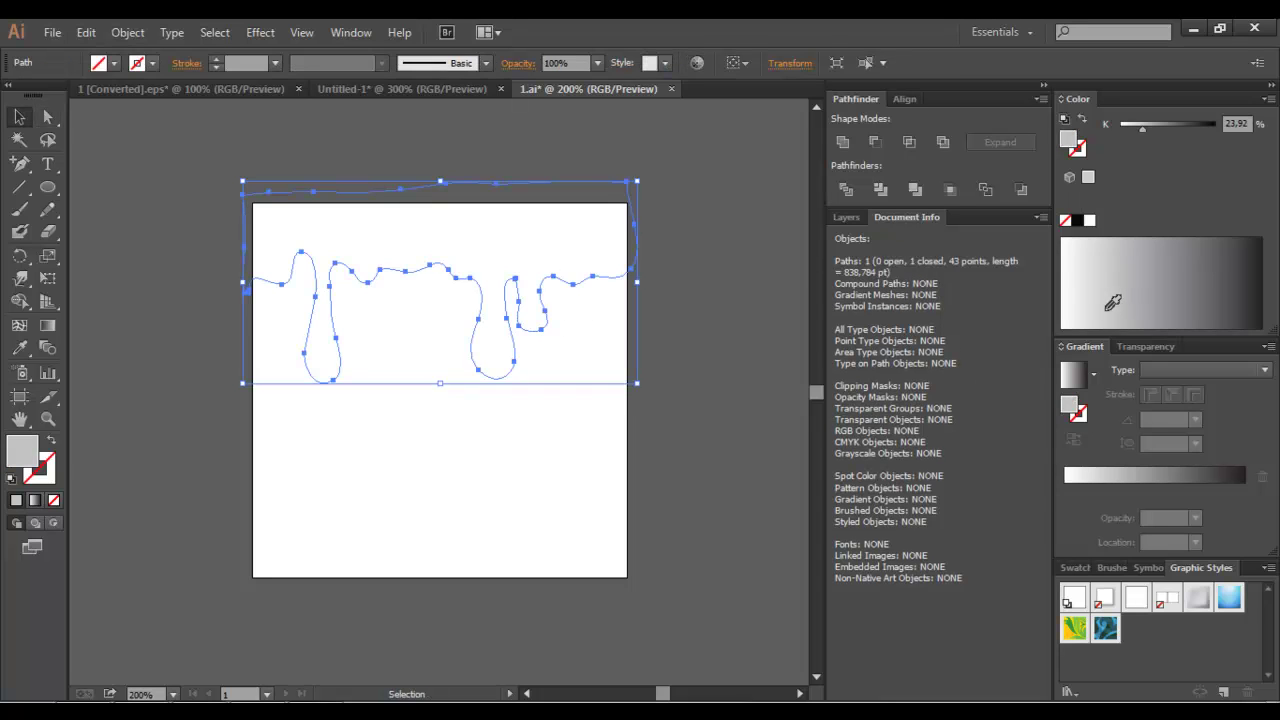
left_click(450, 458)
left_click_drag(563, 252, 404, 249)
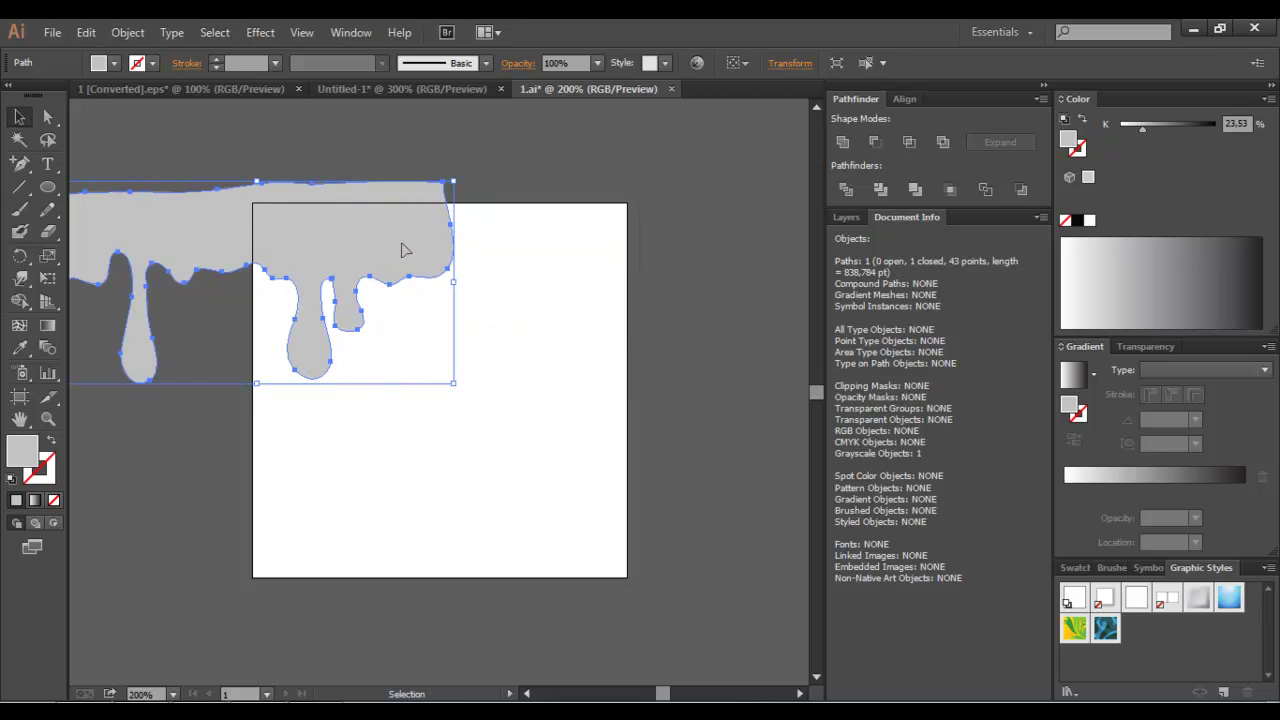
- Try the Move dialog, cancel it, and check the artboard's size
left_click(127, 32)
mouse_move(162, 54)
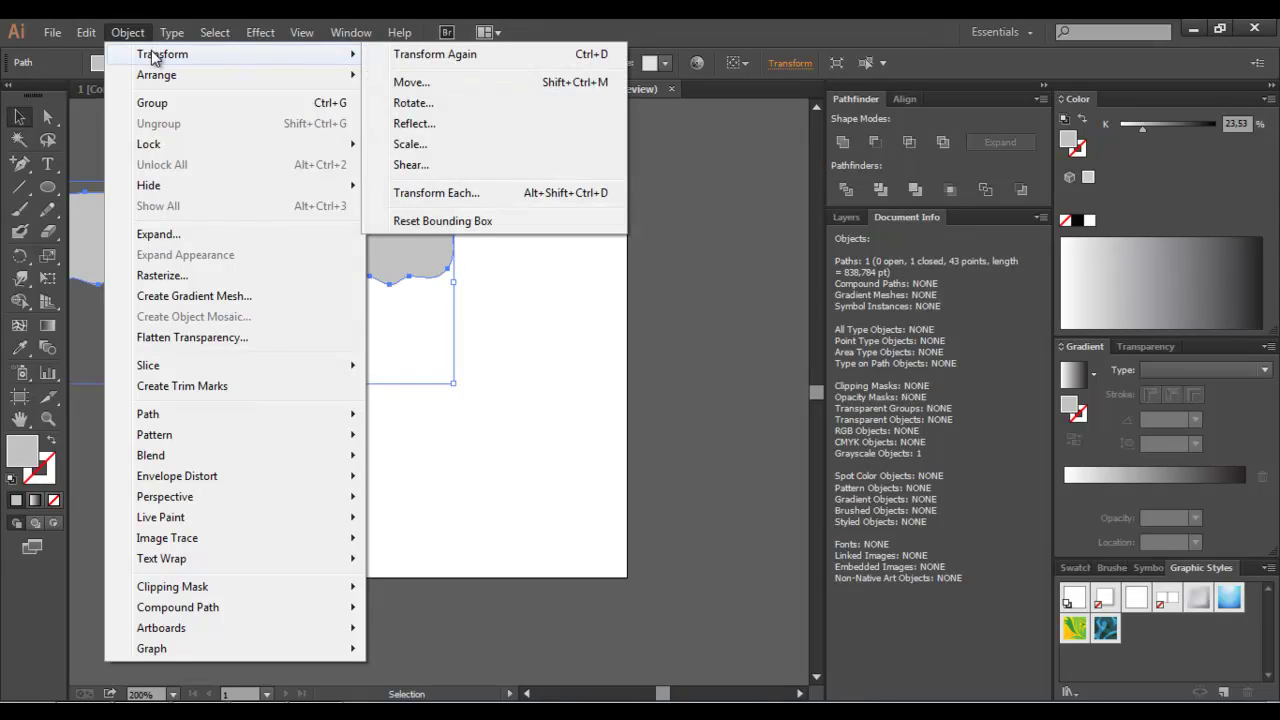
left_click(411, 84)
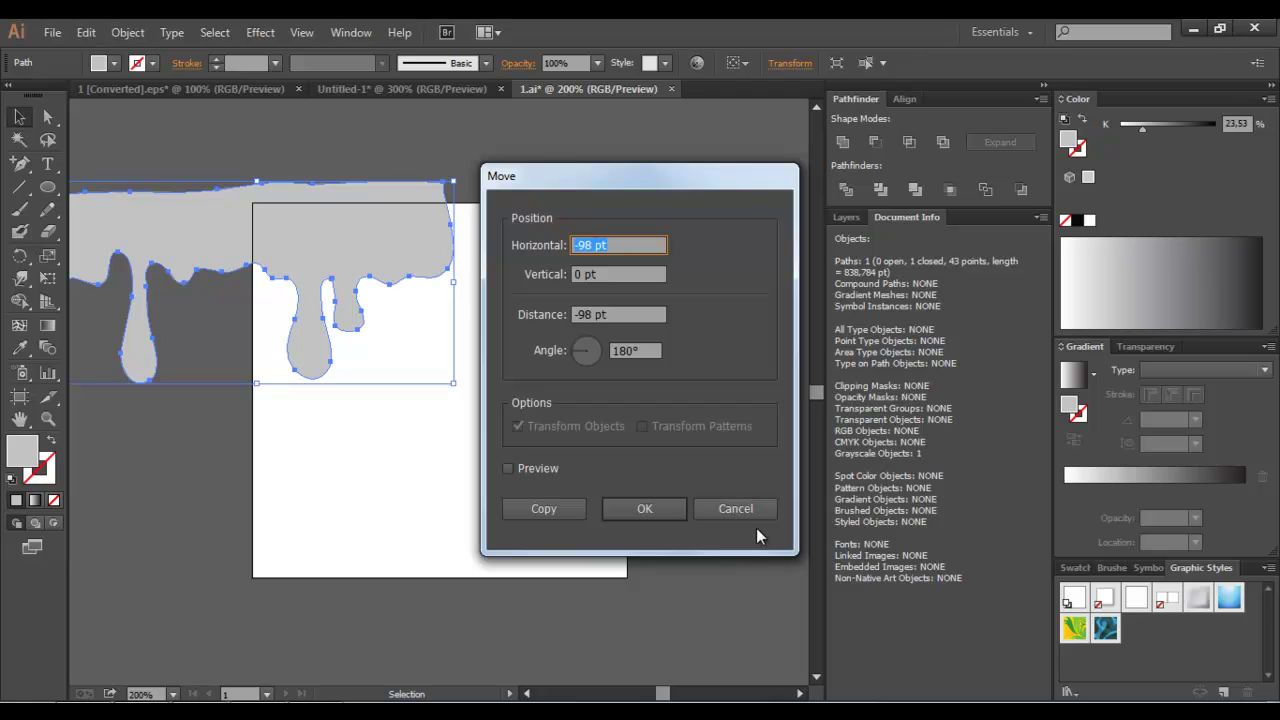
left_click(745, 512)
left_click(14, 402)
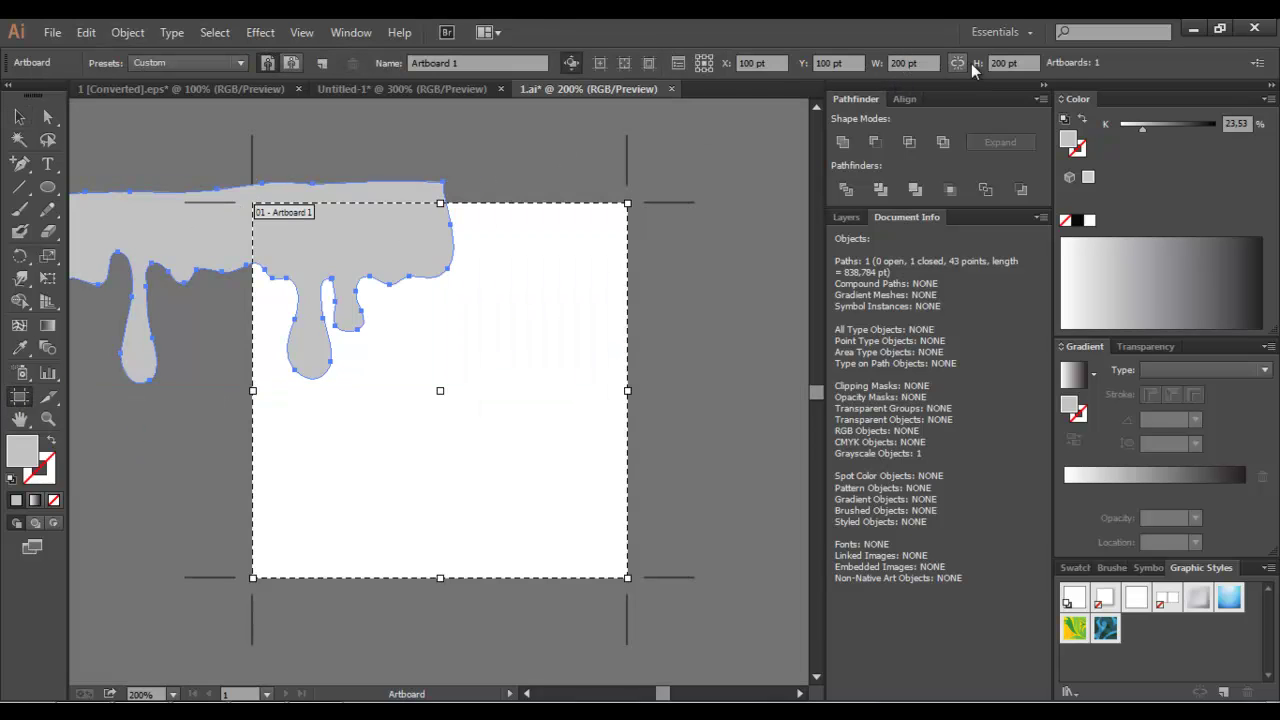
left_click(19, 116)
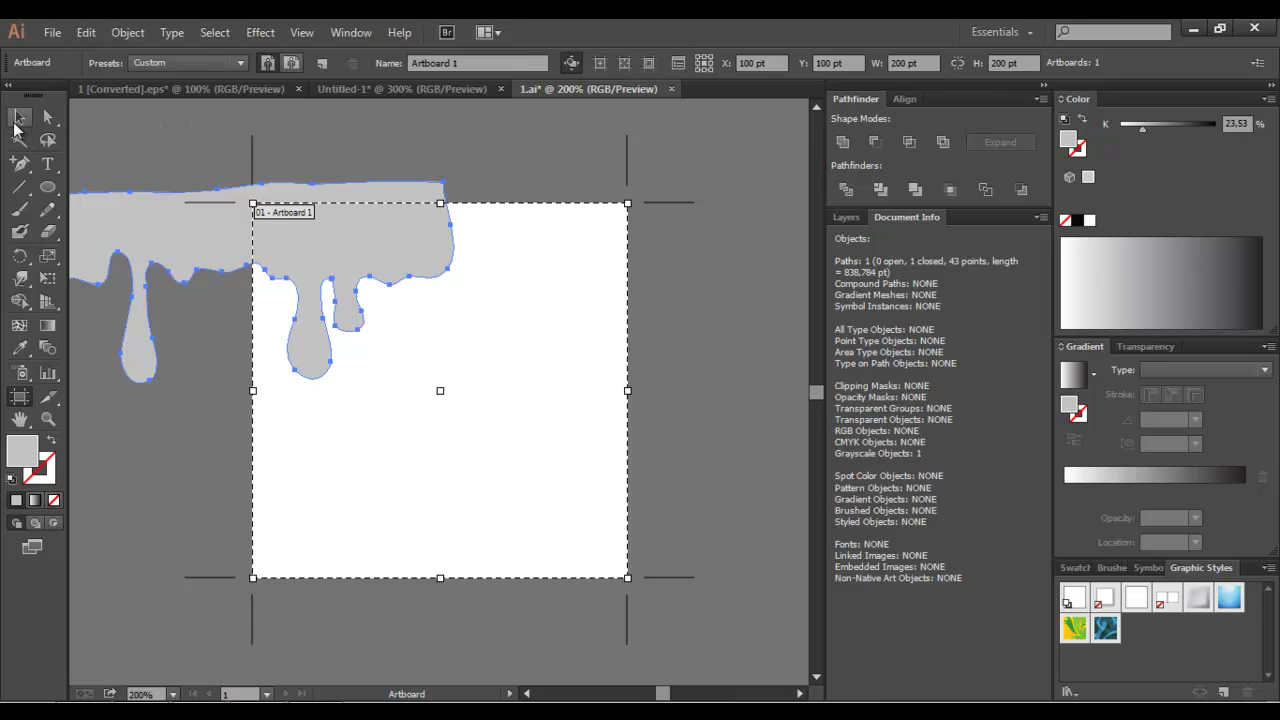
- Copy the drip shape 200 pt right and 0 pt vertically, previewing the shift first
left_click(128, 32)
mouse_move(162, 54)
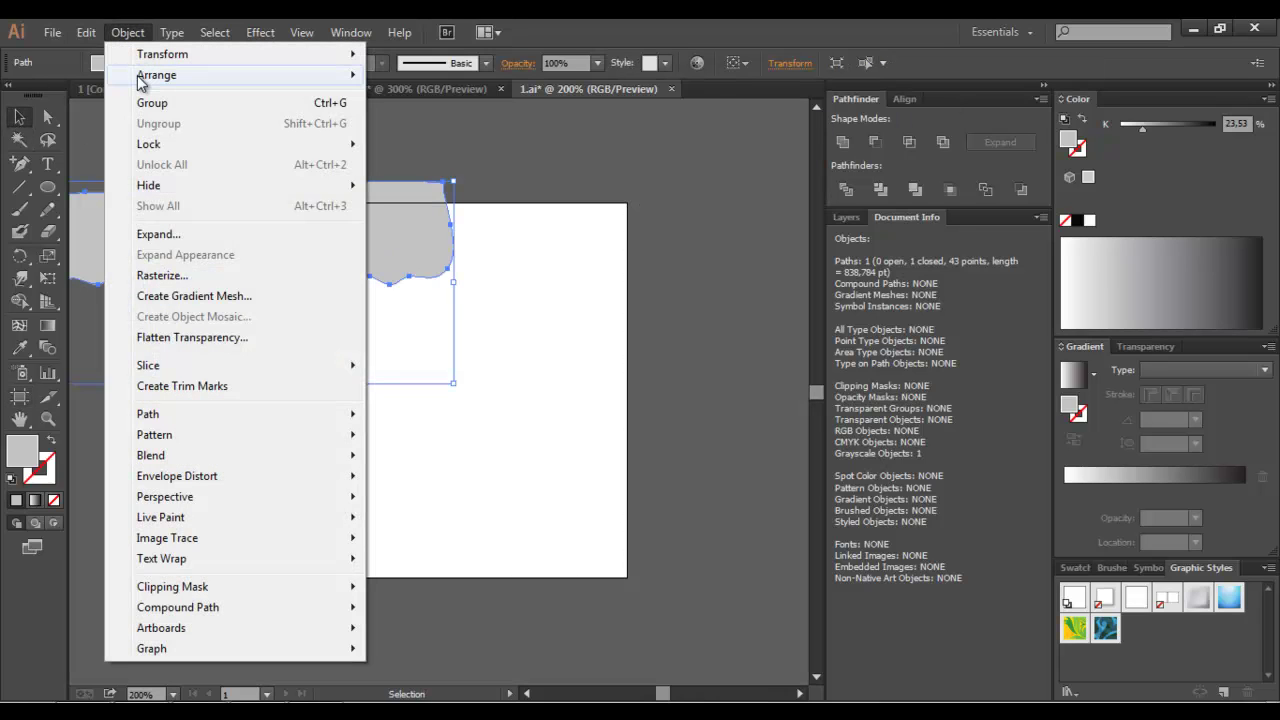
left_click(420, 82)
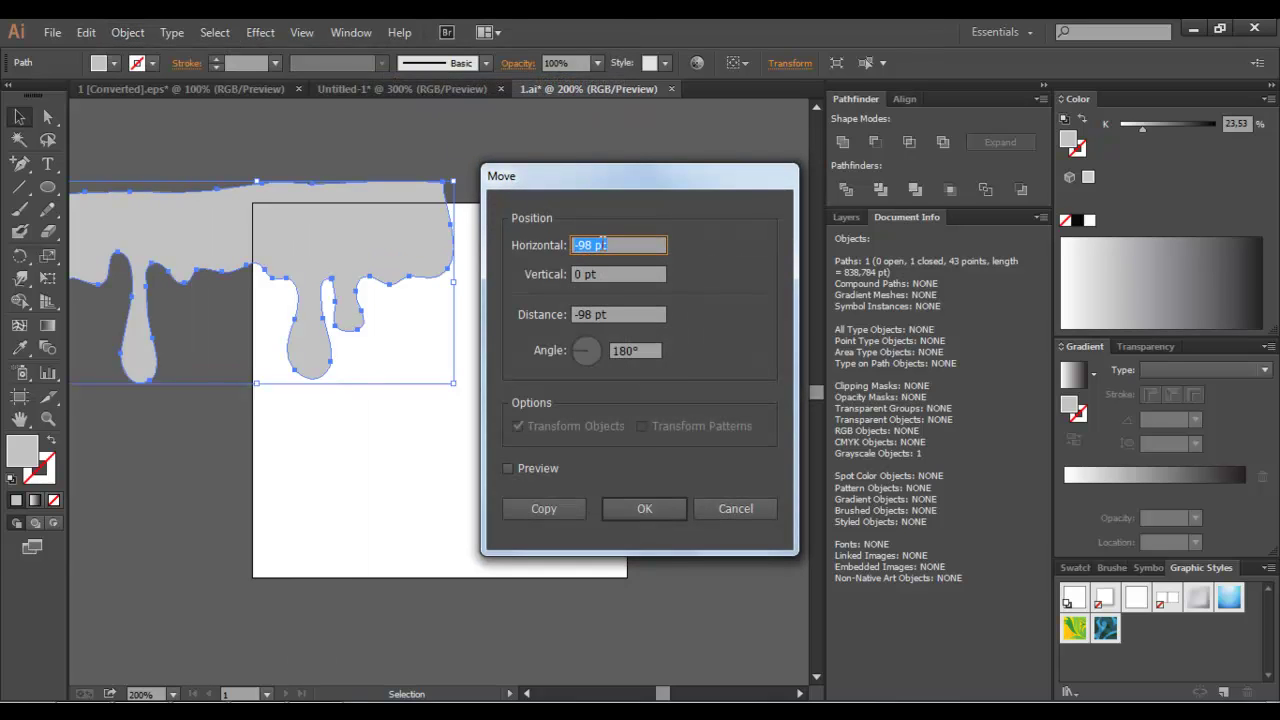
key("Tab")
type("0")
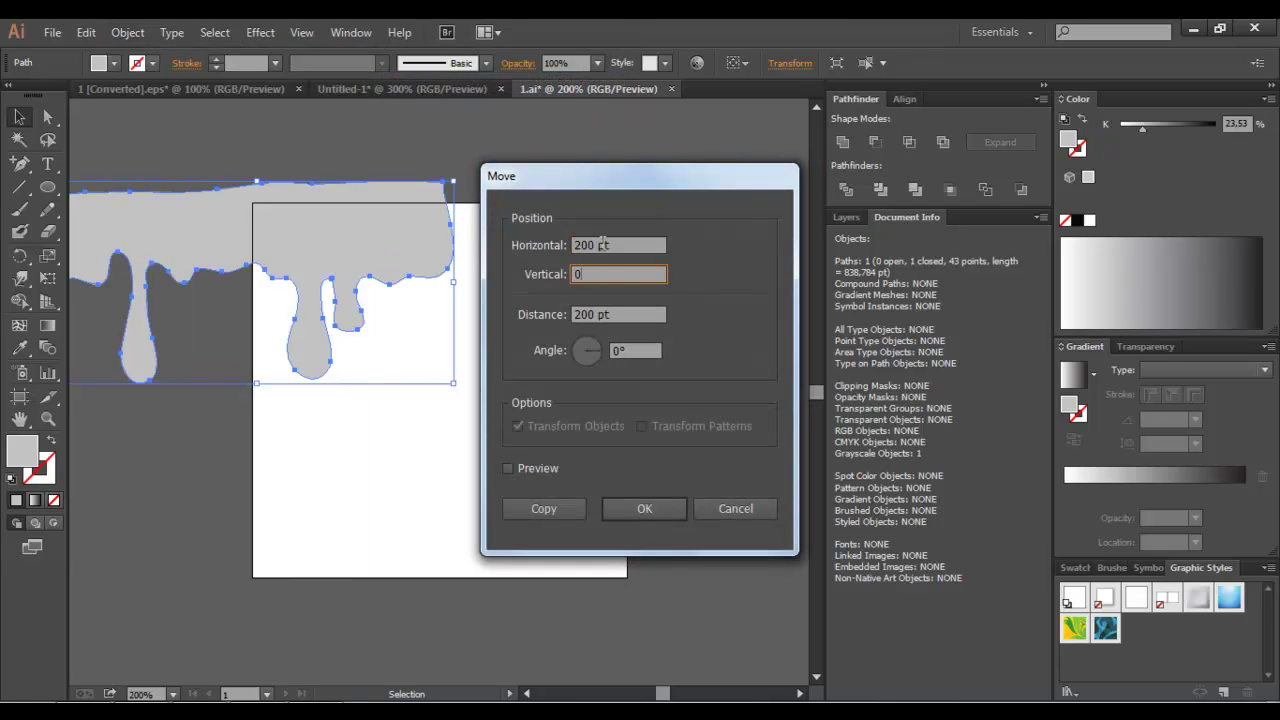
left_click(541, 468)
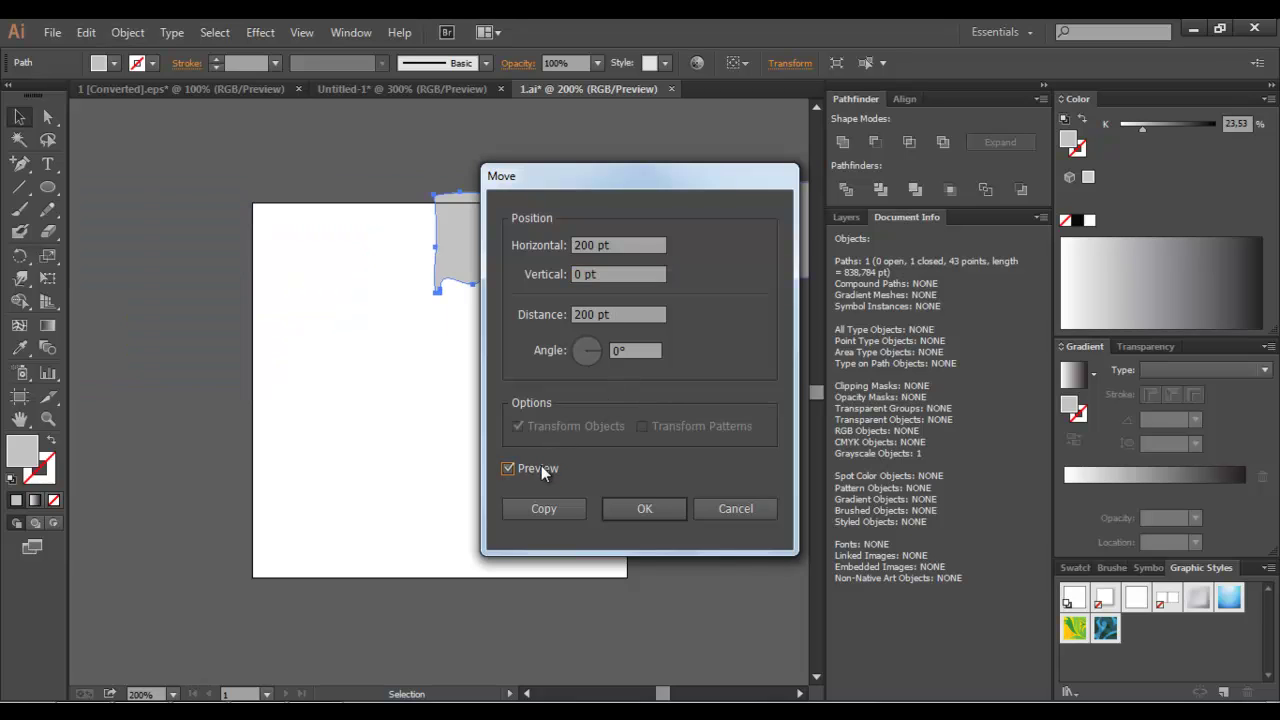
left_click_drag(620, 163, 575, 381)
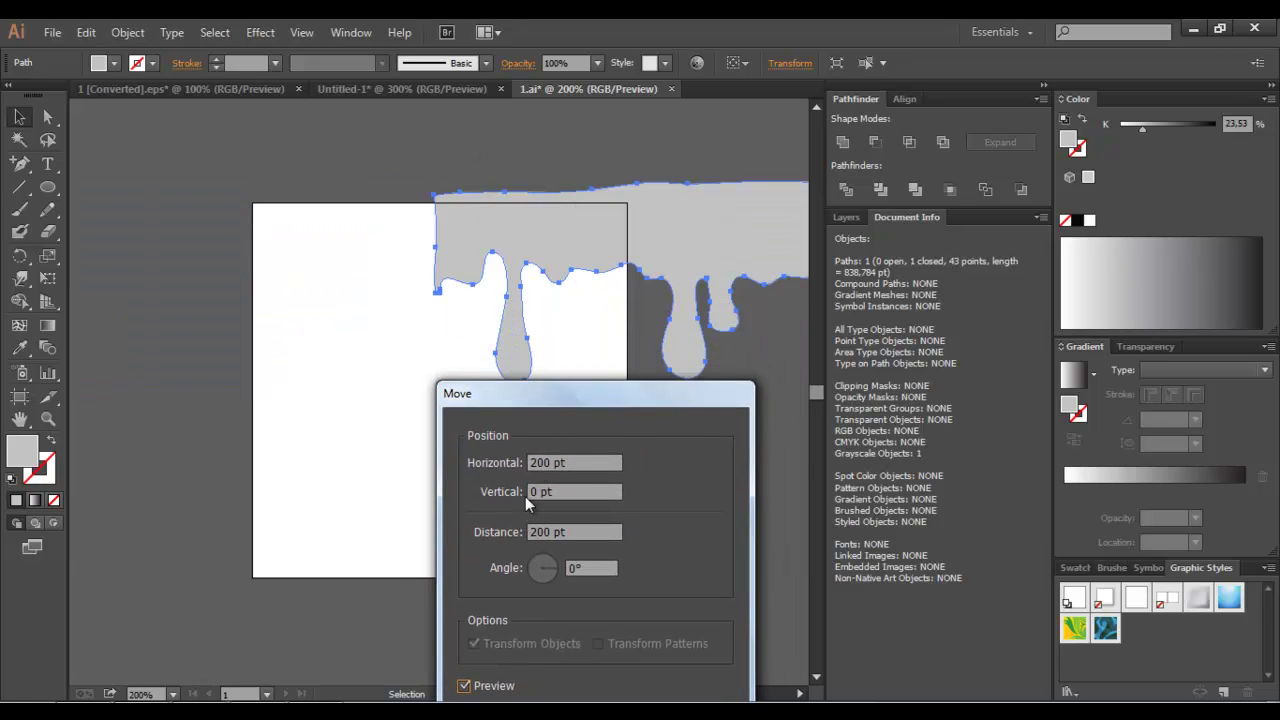
left_click(474, 692)
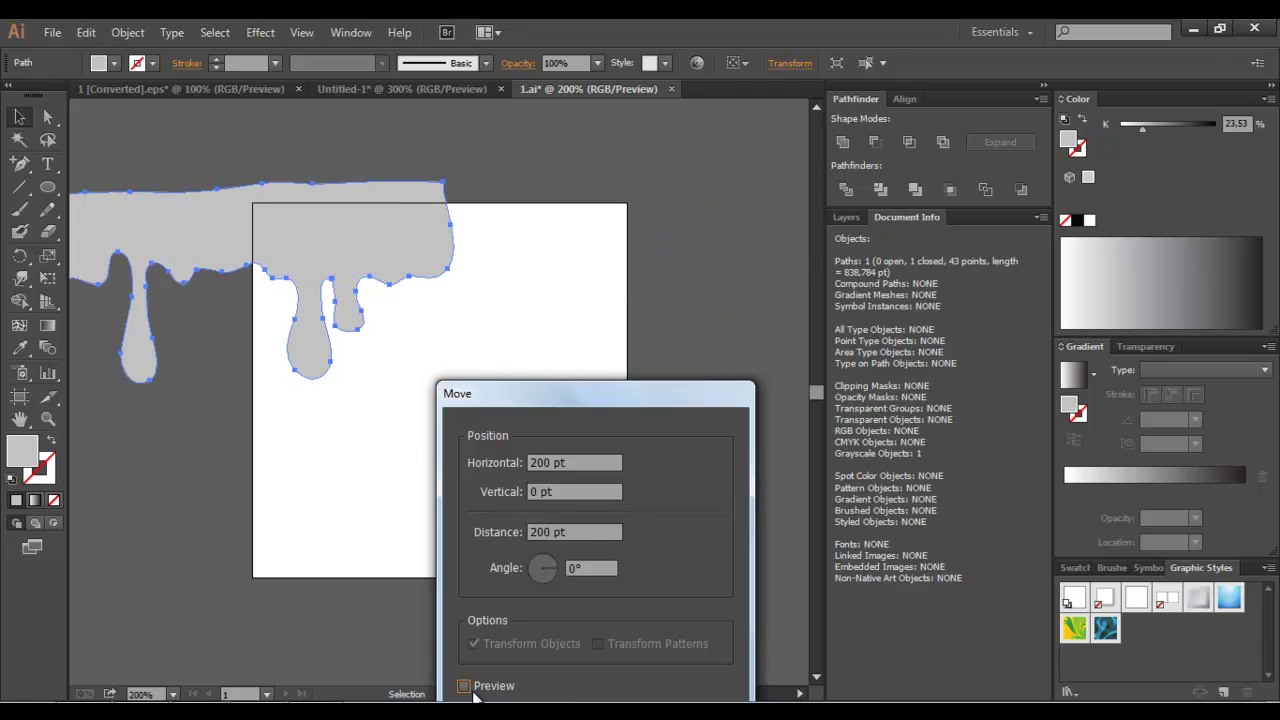
left_click(475, 692)
left_click_drag(571, 400, 566, 137)
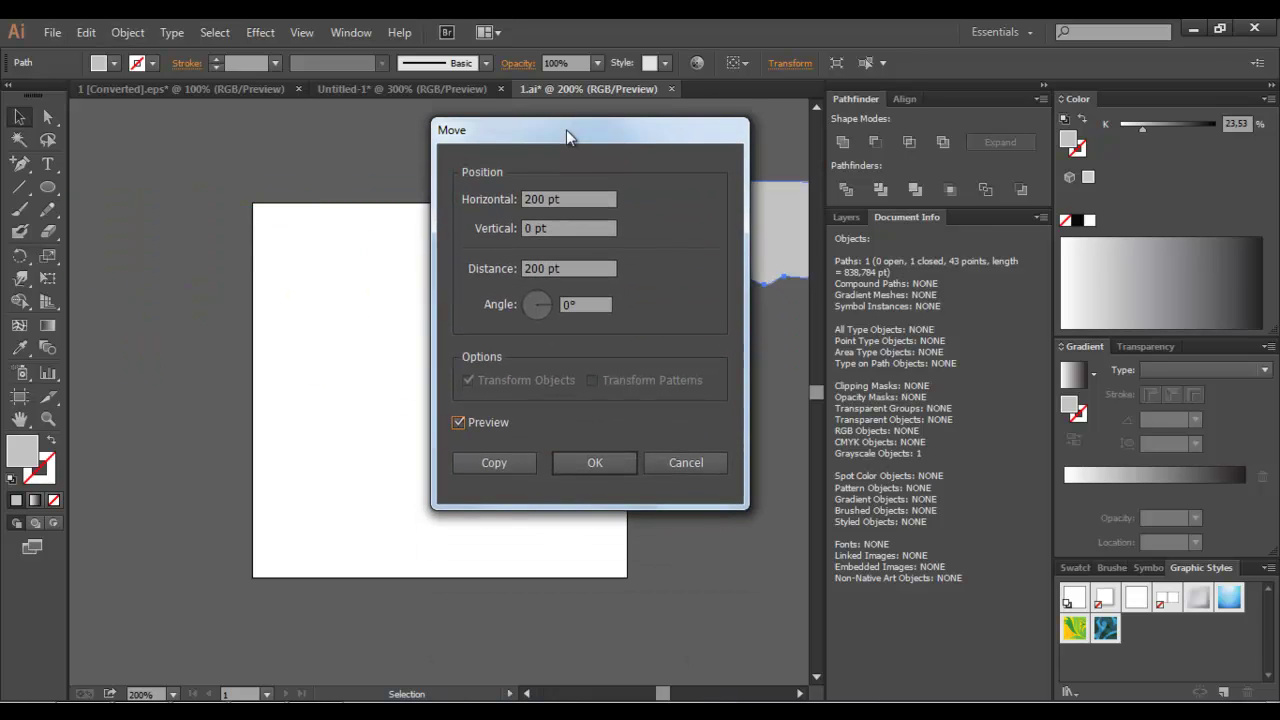
left_click(514, 461)
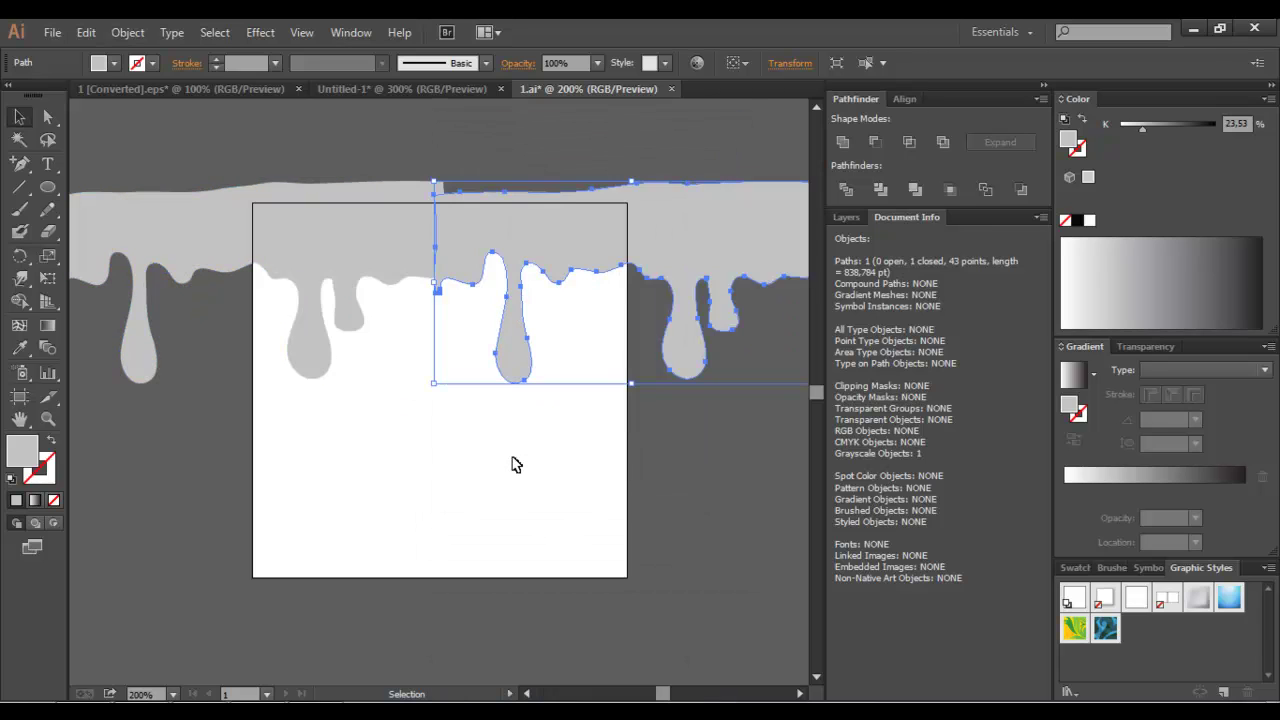
- Marquee-select both grey drip shapes and Unite them in Pathfinder
left_click(511, 465)
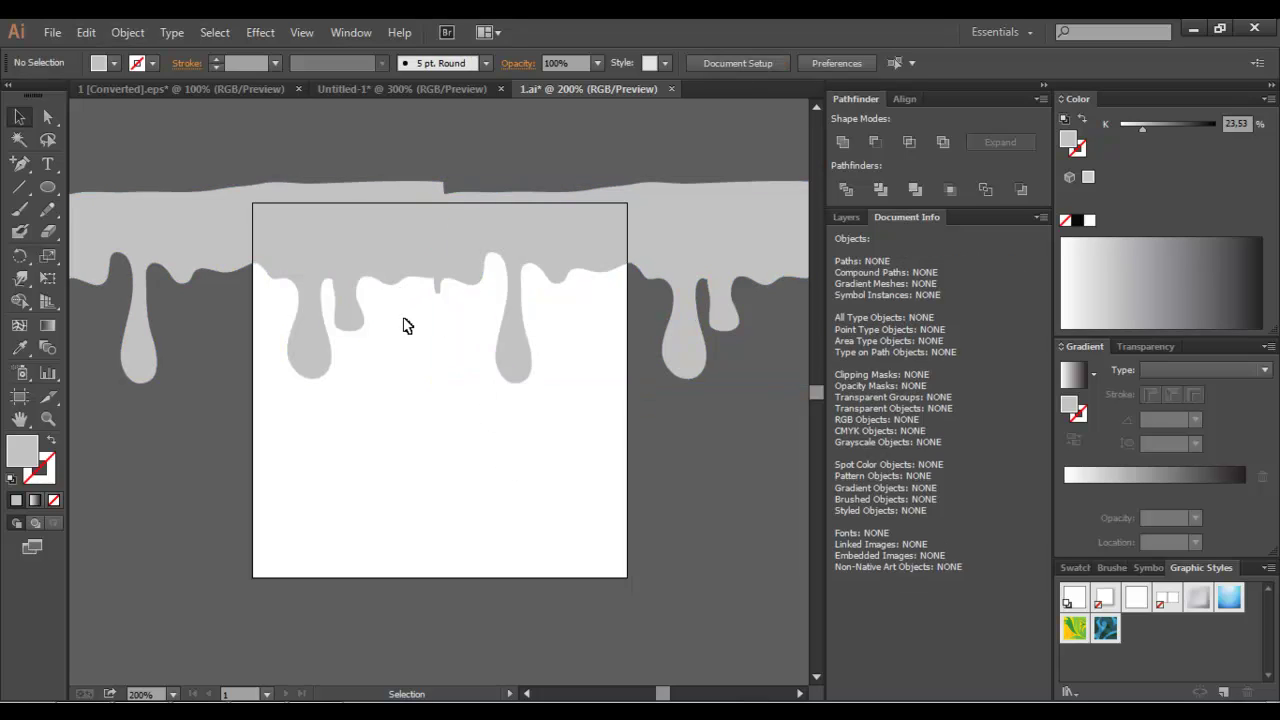
left_click_drag(407, 322, 470, 248)
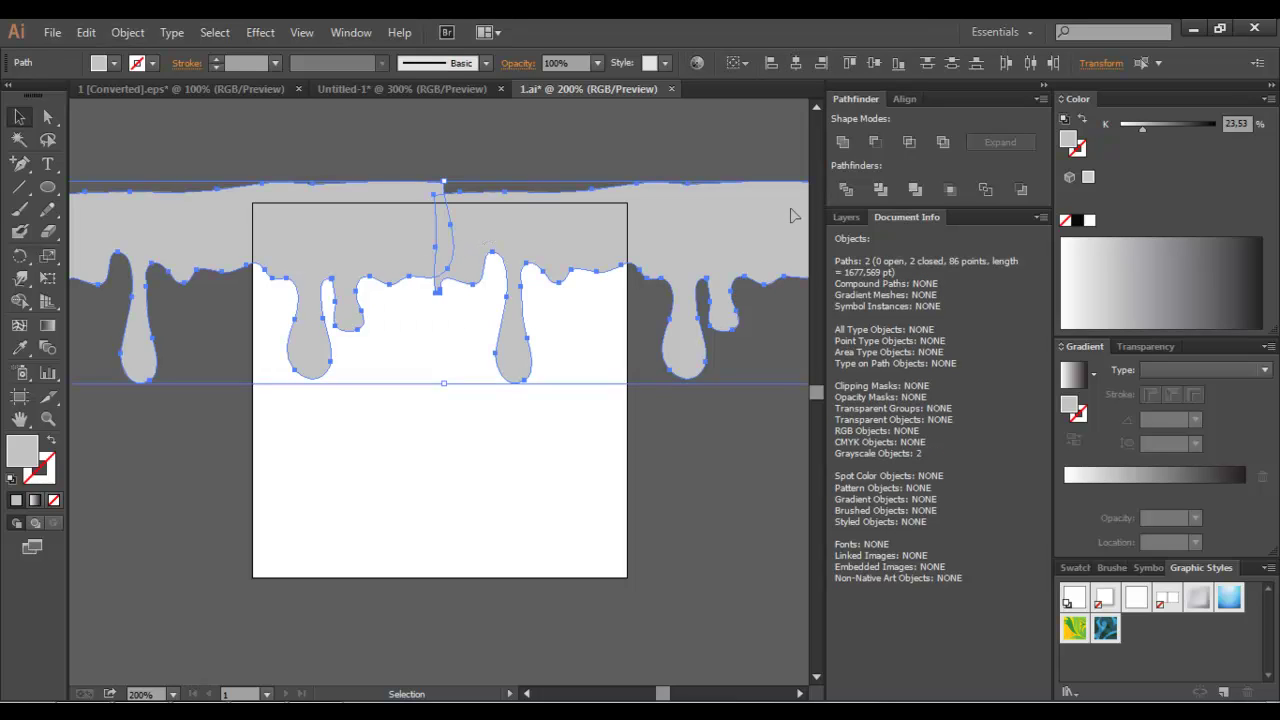
left_click(842, 143)
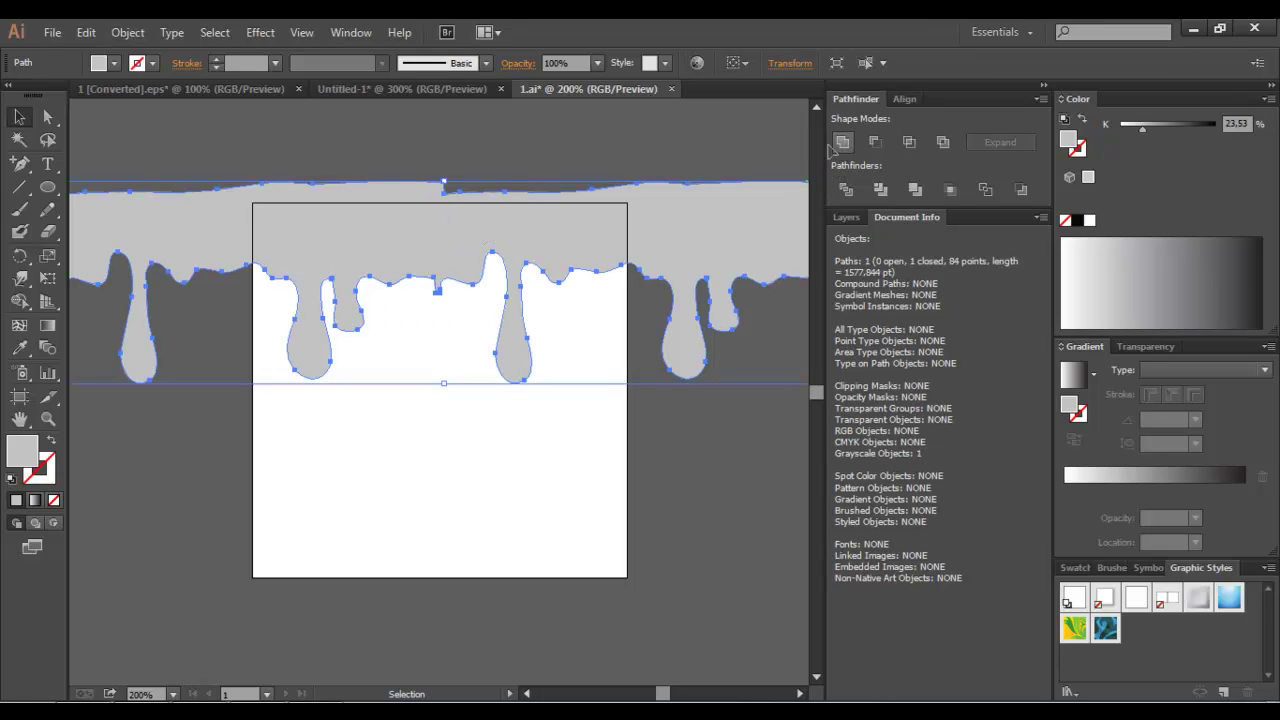
- Zoom into the drip seam and pull the thin drip's tip anchor down as a smooth point
key("z")
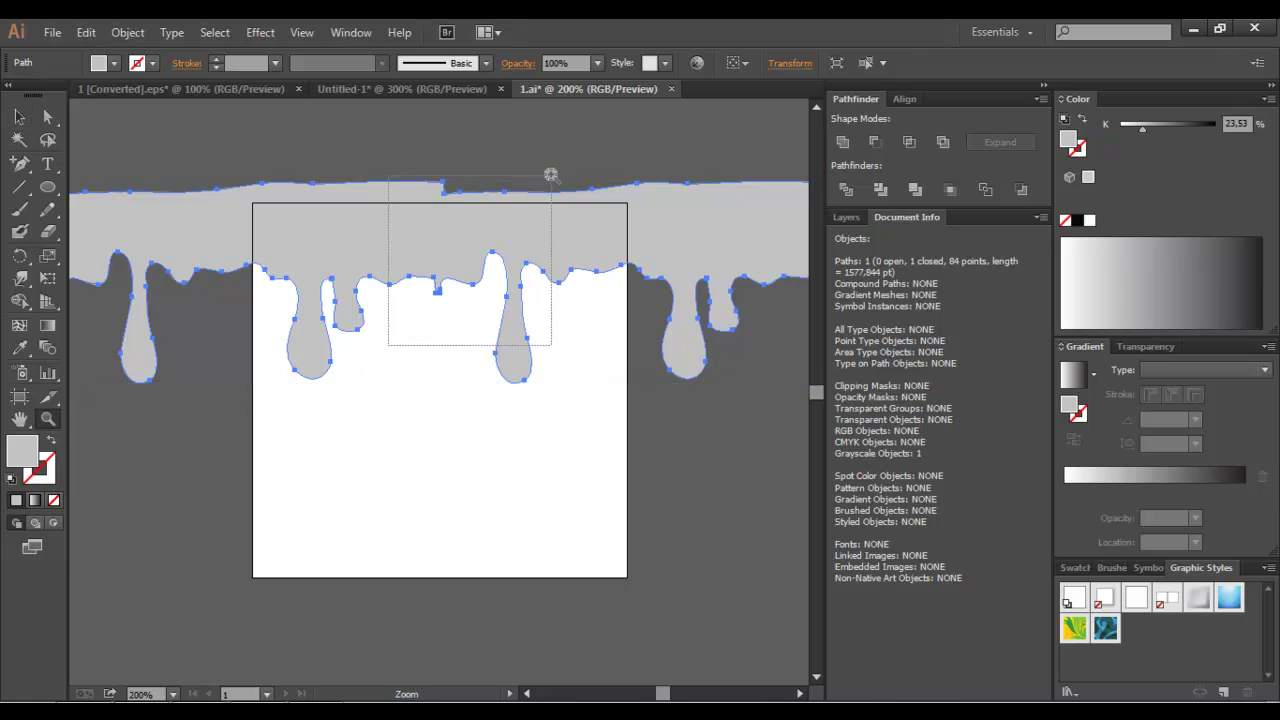
left_click_drag(393, 342, 545, 172)
key("a")
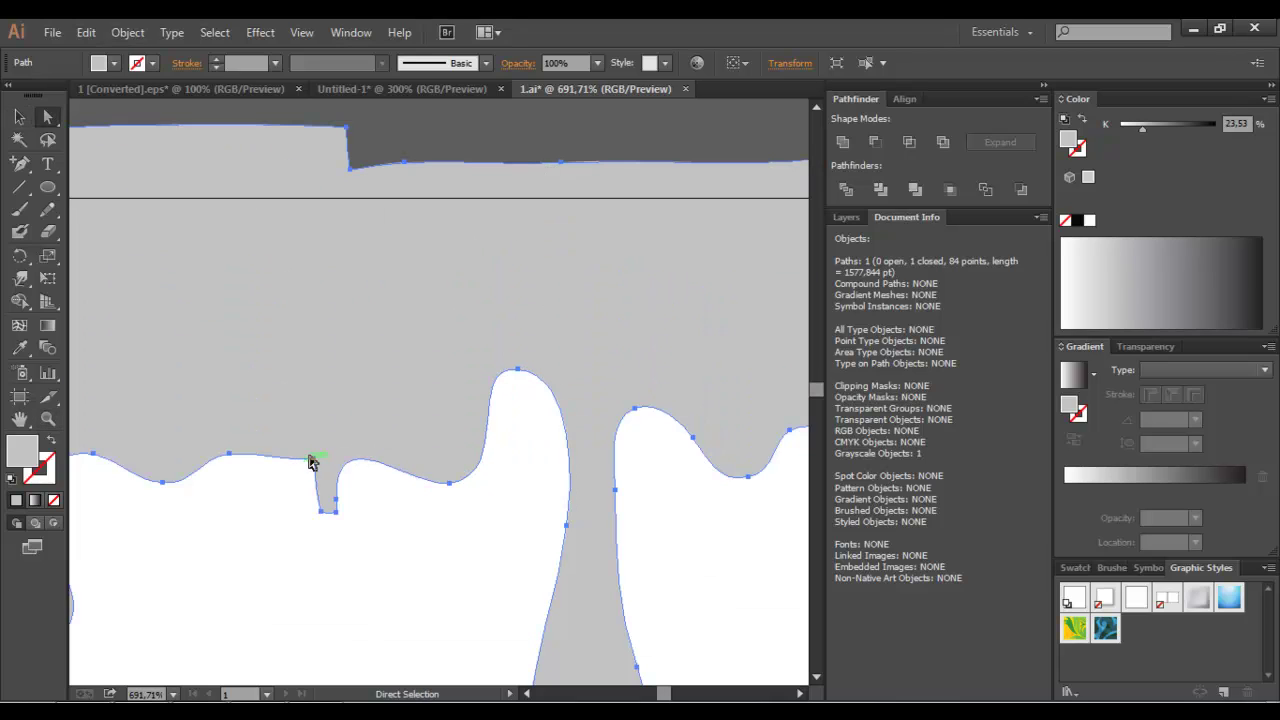
left_click_drag(316, 462, 313, 458)
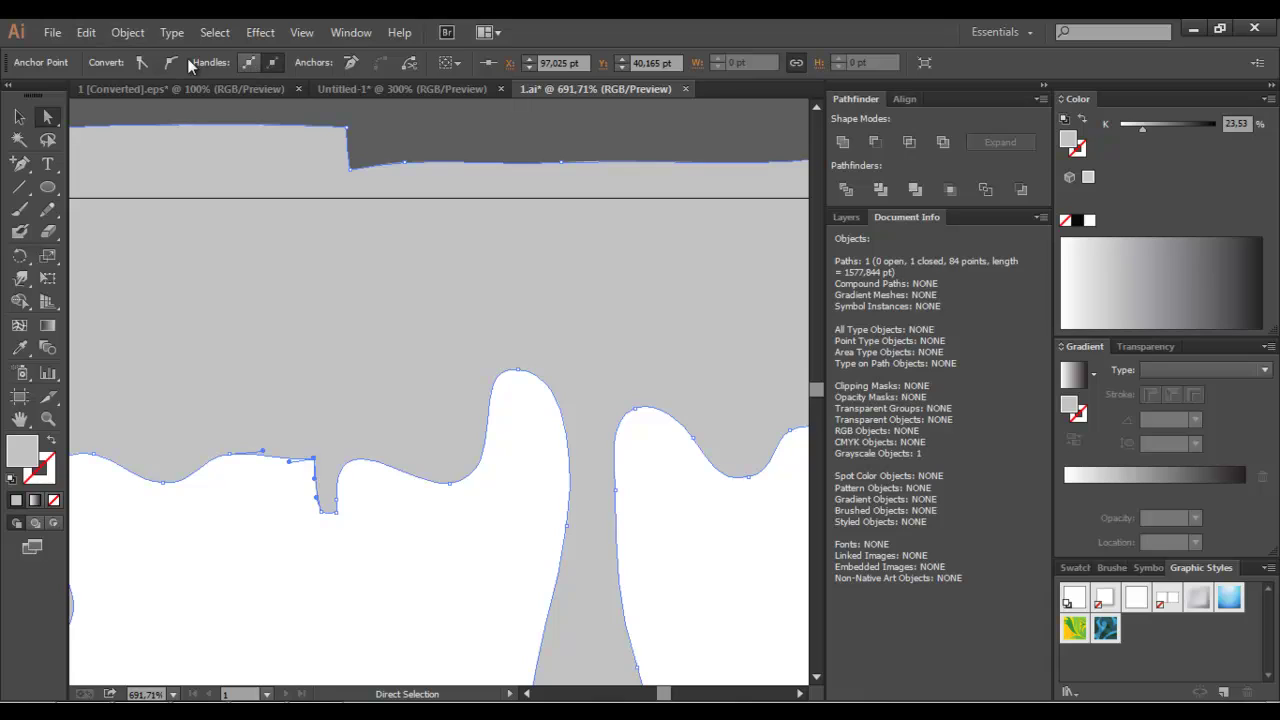
left_click(322, 512)
mouse_move(323, 514)
left_mouse_down()
mouse_move(340, 518)
mouse_move(346, 552)
left_mouse_up()
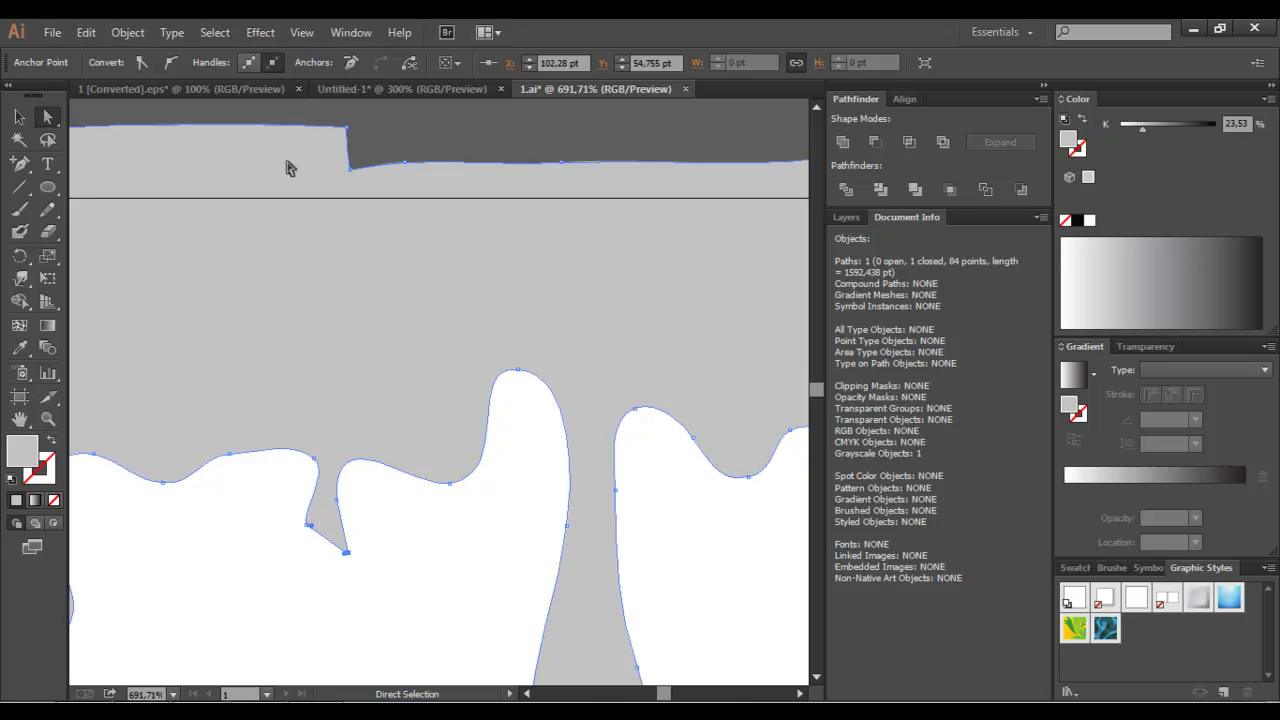
left_click(172, 69)
- Raise an anchor into a rounded bump and smooth the anchor near the drip's bottom
left_click_drag(237, 458, 233, 370)
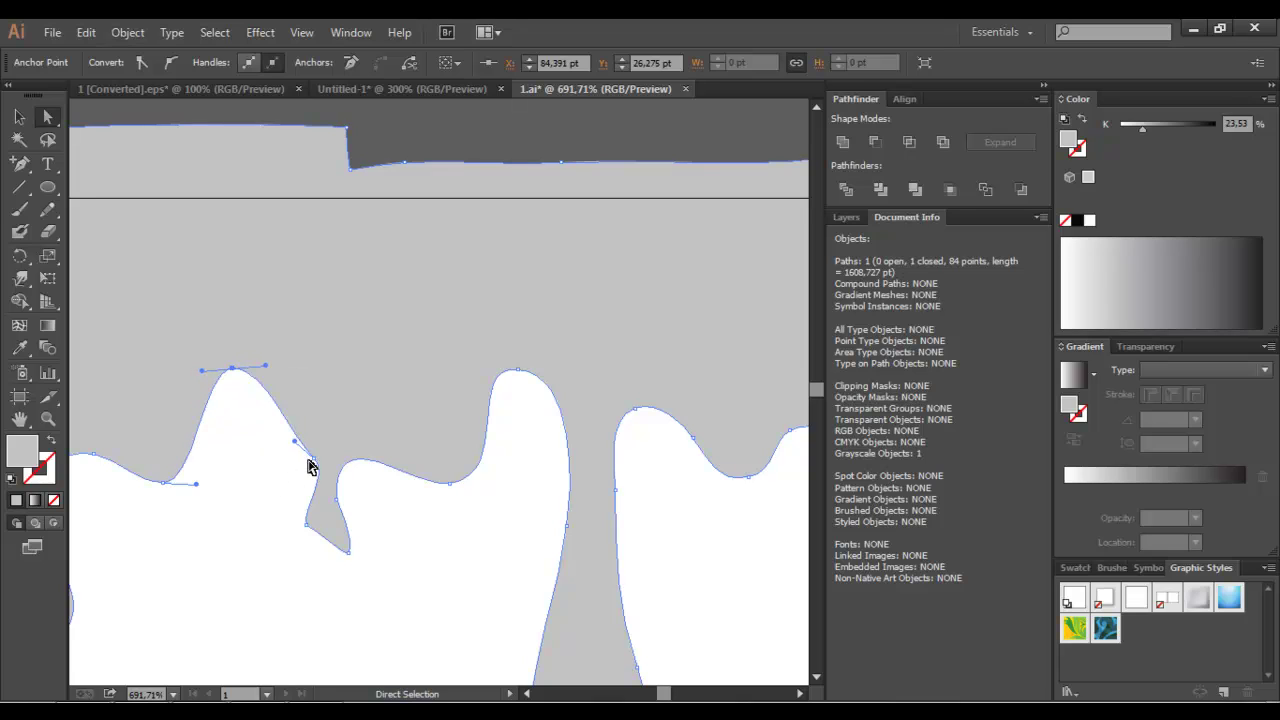
mouse_move(334, 471)
left_mouse_down()
mouse_move(306, 505)
mouse_move(316, 444)
left_mouse_up()
left_click_drag(303, 513, 307, 523)
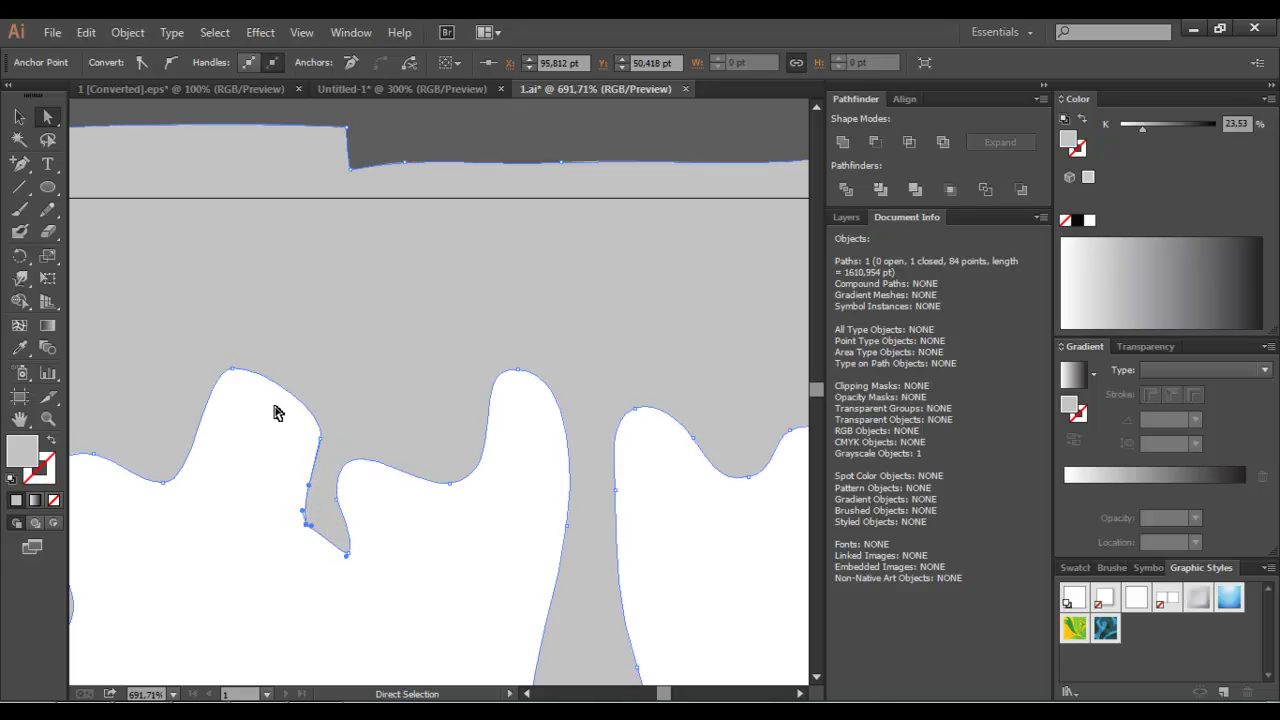
left_click(171, 62)
mouse_move(313, 533)
left_mouse_down()
mouse_move(312, 545)
mouse_move(297, 528)
mouse_move(320, 438)
left_mouse_up()
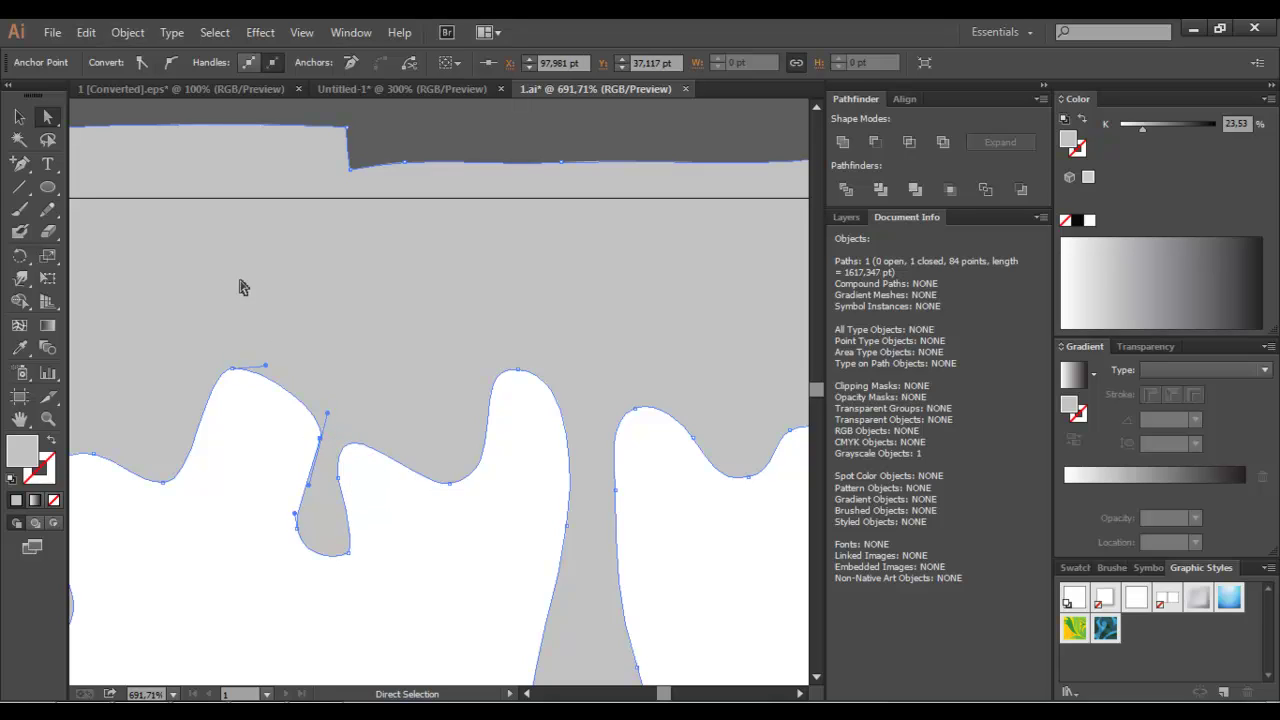
- Add an anchor on the curve and drag it and its handle to reshape the curve
key("plus")
left_click(284, 390)
key("a")
mouse_move(284, 391)
left_mouse_down()
mouse_move(298, 370)
mouse_move(210, 362)
mouse_move(228, 318)
left_mouse_up()
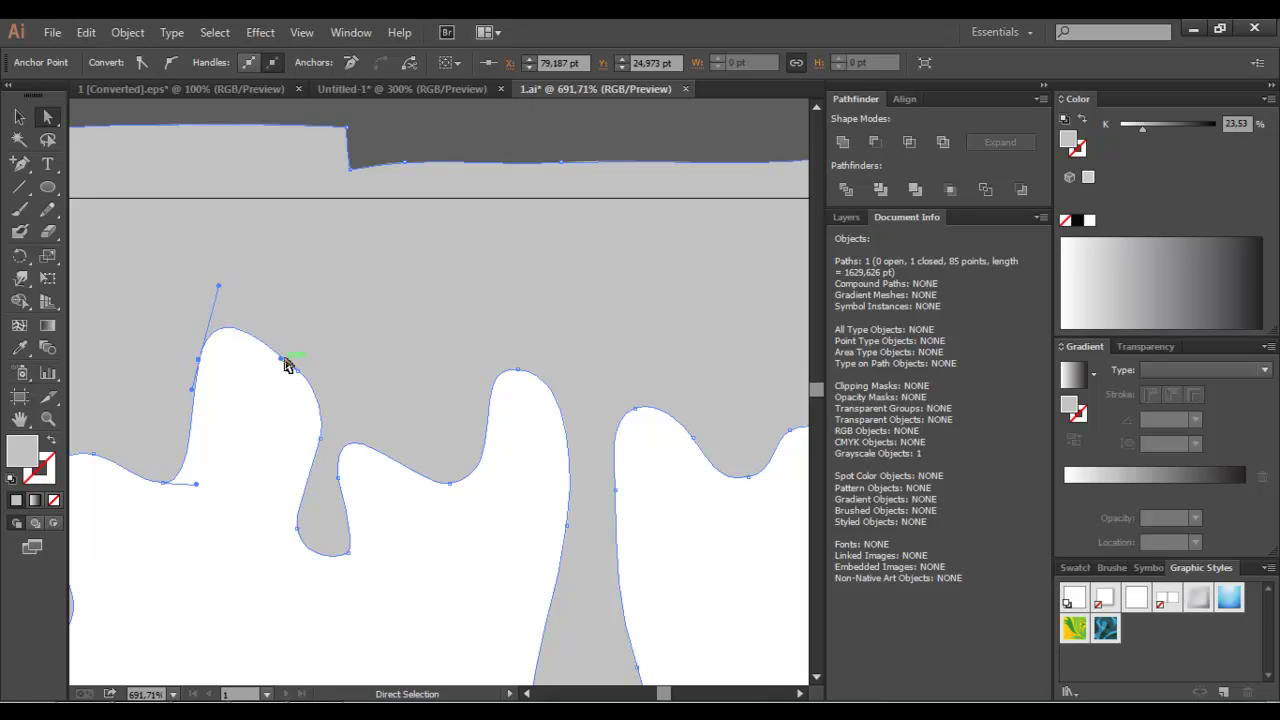
mouse_move(285, 365)
left_mouse_down()
mouse_move(288, 333)
mouse_move(319, 380)
left_mouse_up()
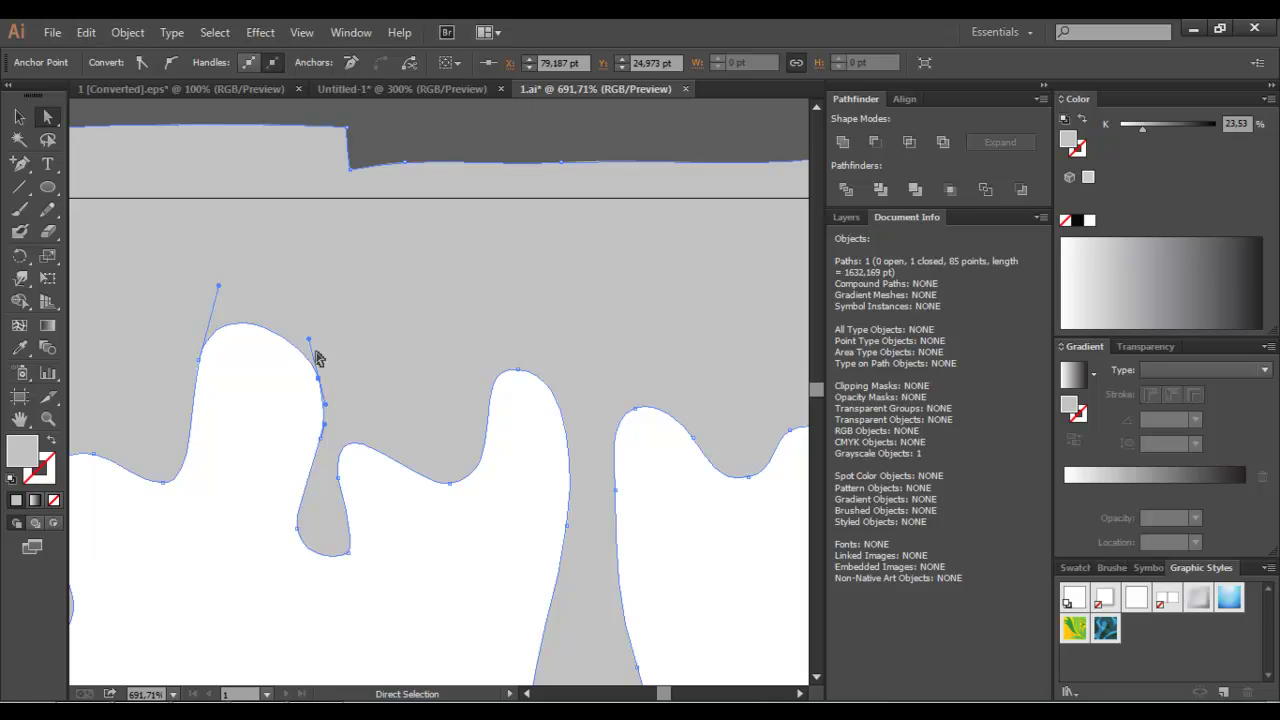
- Lower the thin drip's bottom point and lengthen its handle into a rounded tip, undoing a stray move
left_click(348, 553)
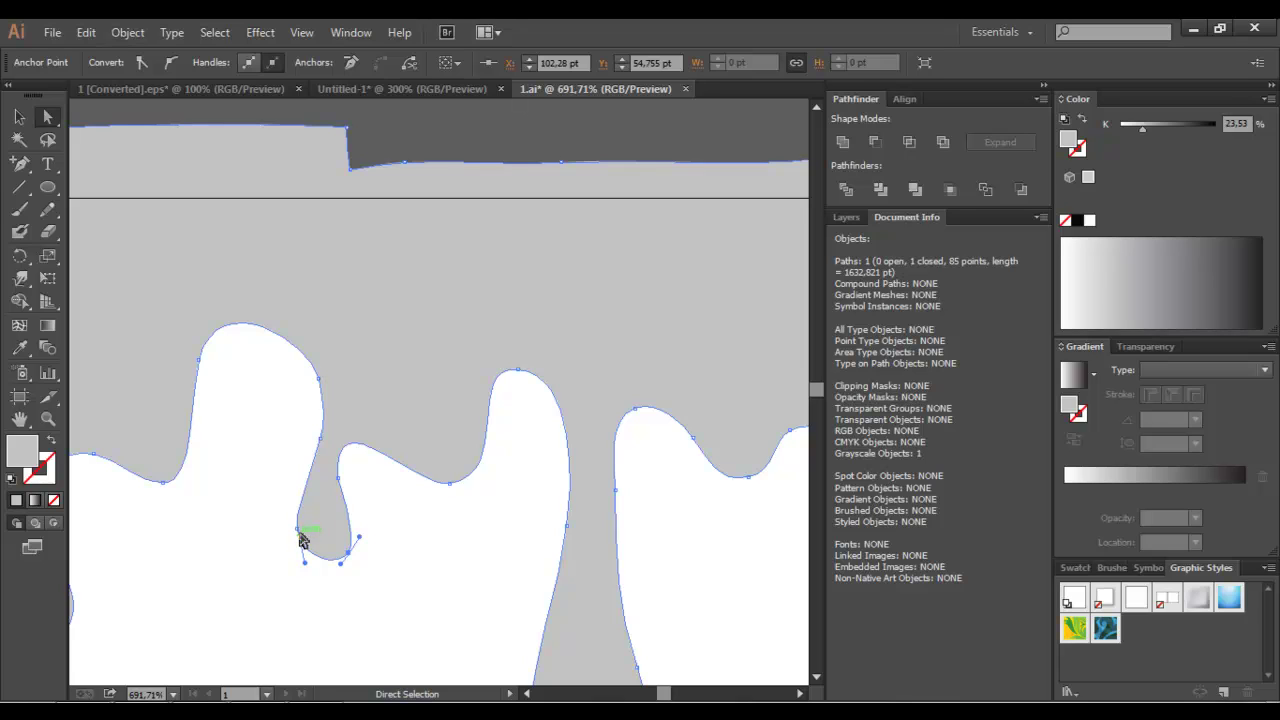
mouse_move(296, 540)
left_mouse_down()
mouse_move(296, 568)
mouse_move(294, 545)
left_mouse_up()
mouse_move(305, 590)
left_mouse_down()
mouse_move(310, 600)
mouse_move(339, 583)
left_mouse_up()
left_click_drag(351, 540, 358, 537)
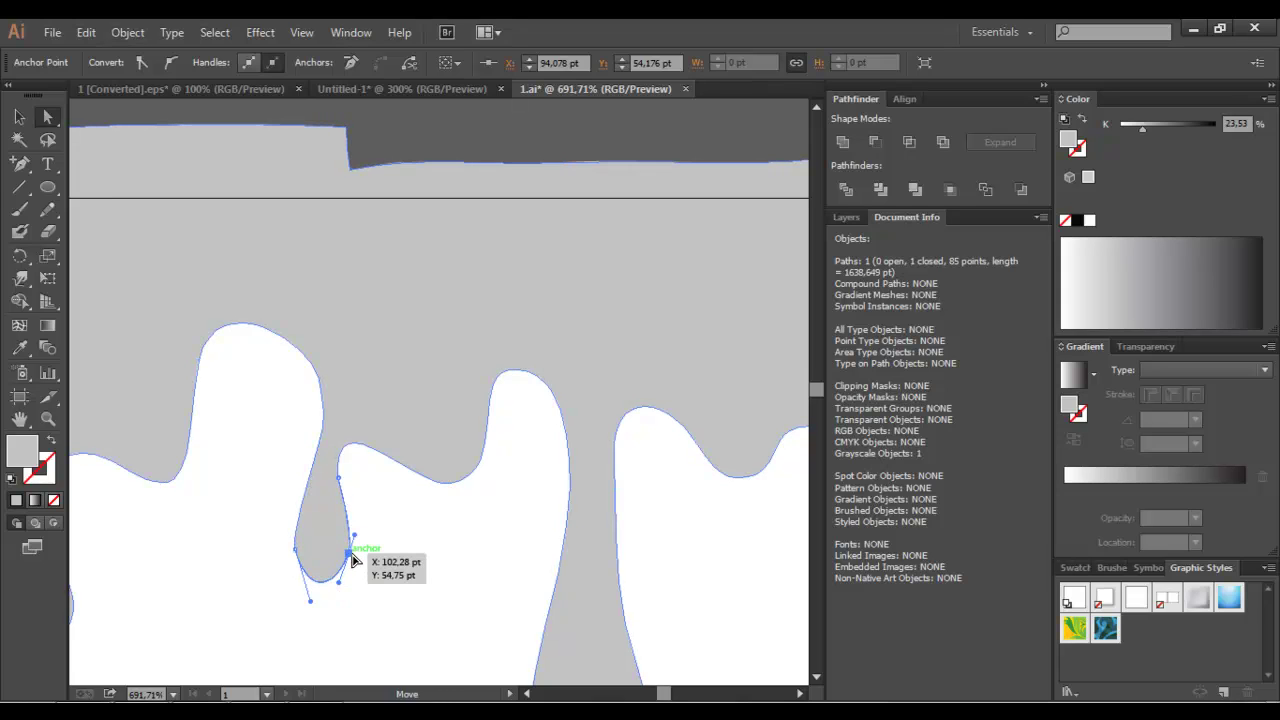
left_click_drag(453, 453, 406, 450)
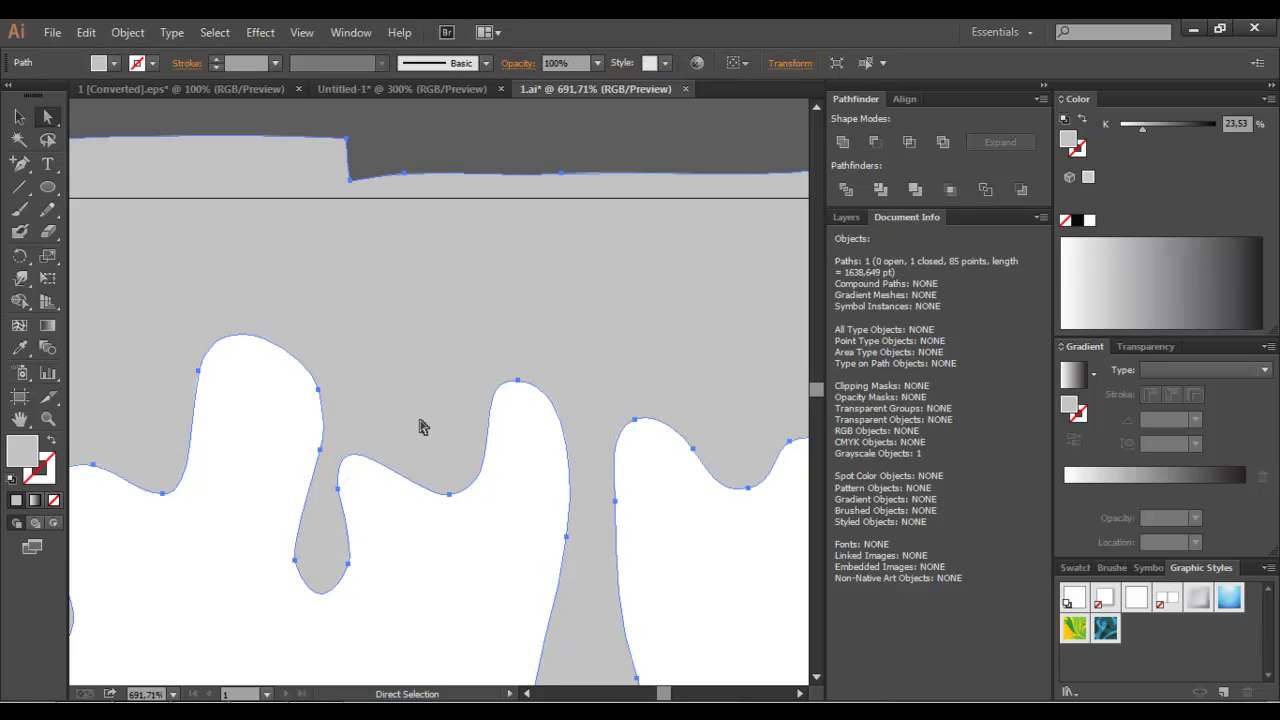
key("ctrl+z")
- Add a point beside the thin drip and soften the neighbouring hollow's curve
key("p")
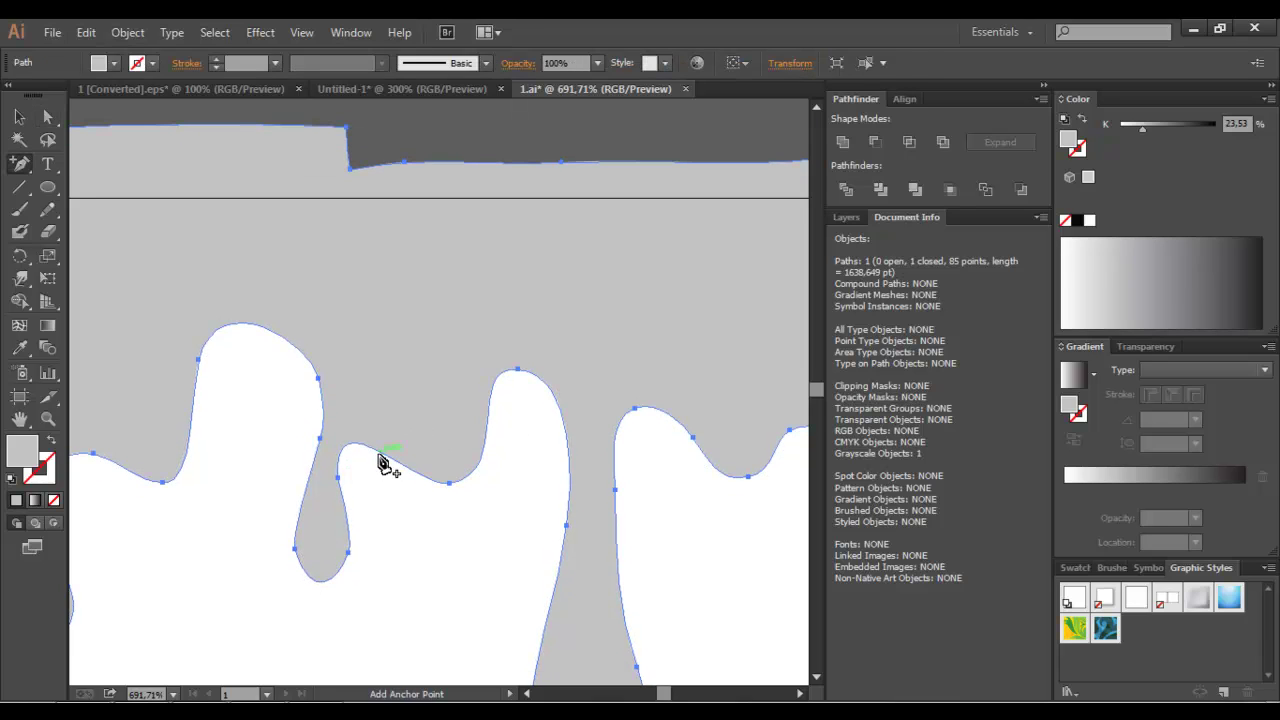
left_click(383, 448)
key("a")
mouse_move(400, 452)
left_mouse_down()
mouse_move(456, 497)
mouse_move(406, 496)
left_mouse_up()
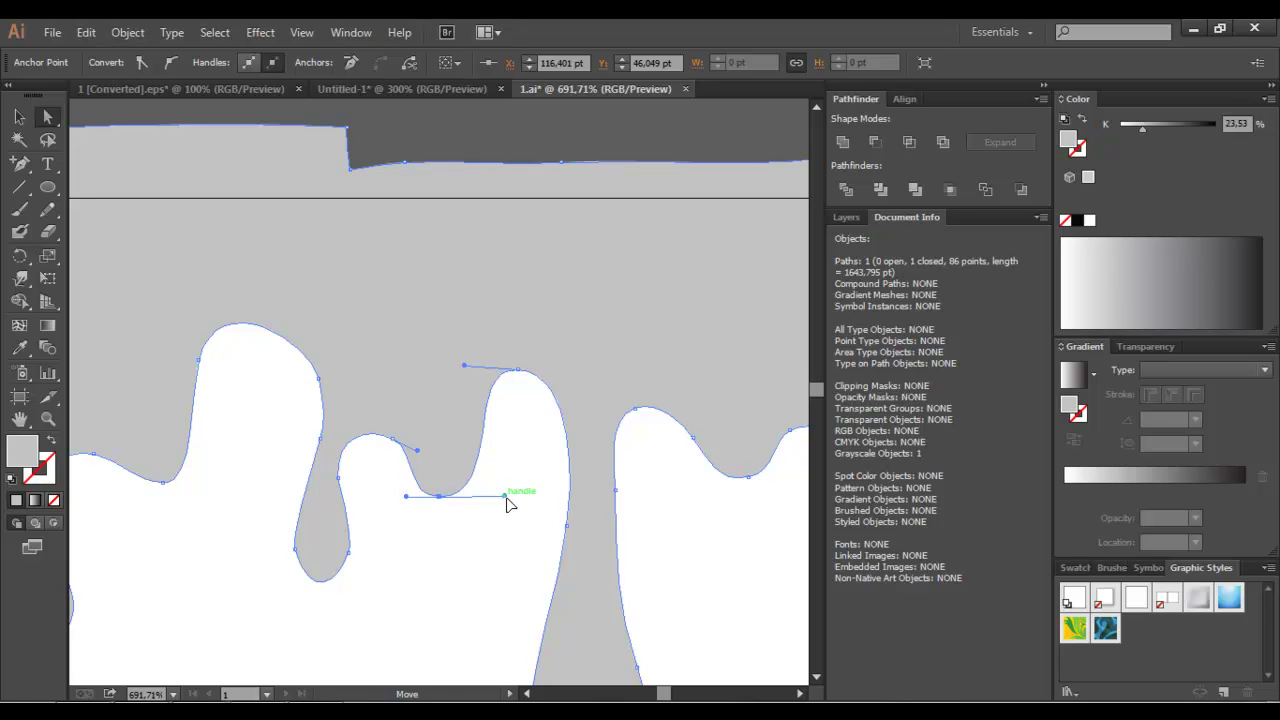
left_click_drag(503, 497, 523, 497)
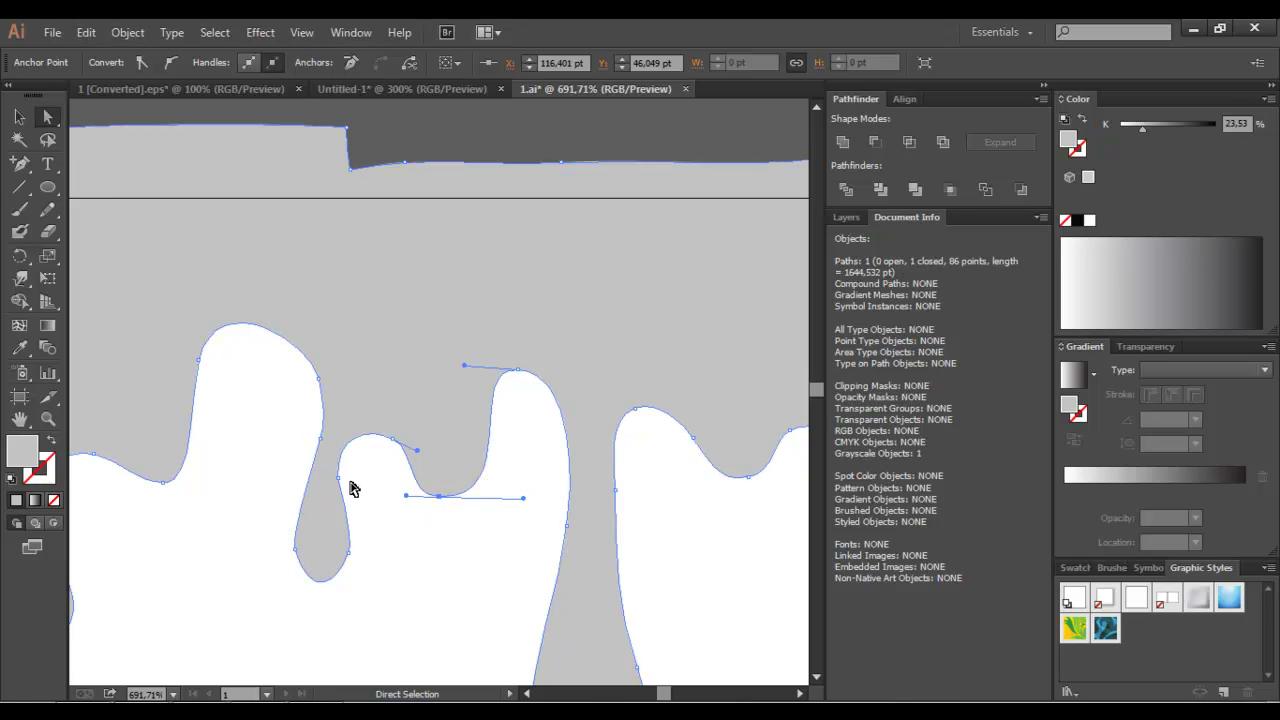
left_click_drag(338, 485, 350, 462)
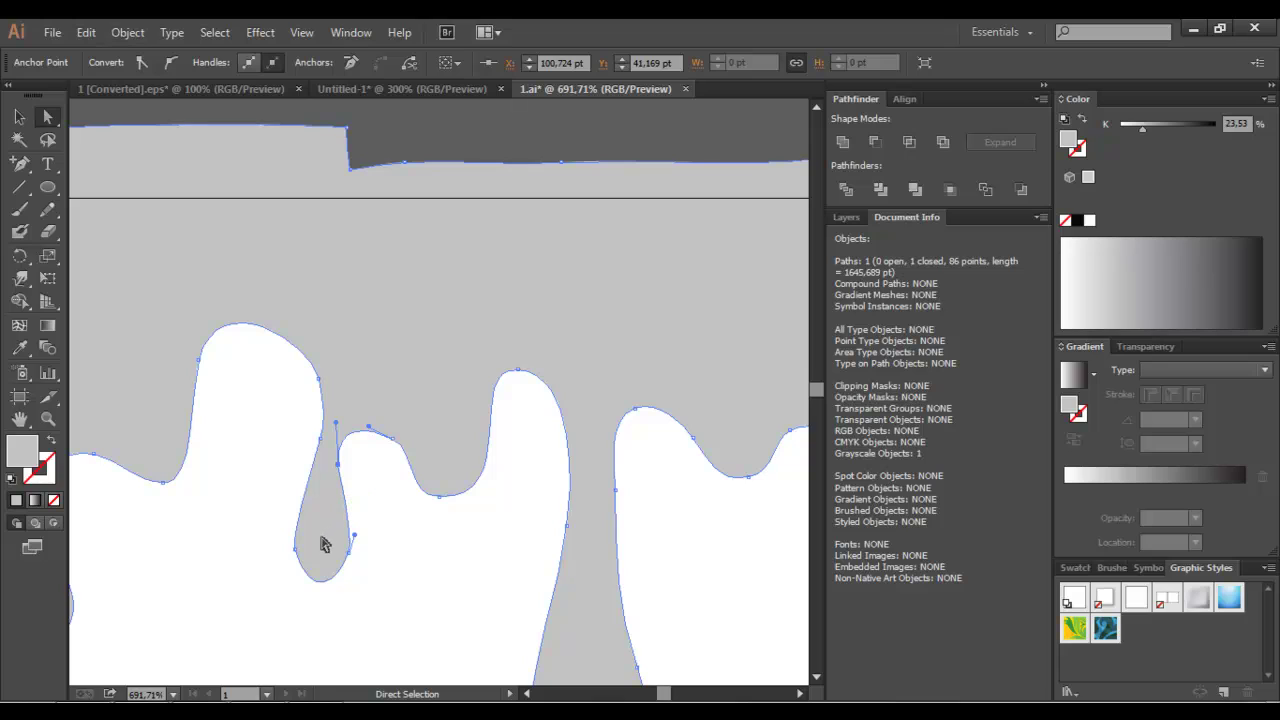
- Reposition the drip's lower-left, upper-left and bottom points to smooth its sides
left_click_drag(297, 550, 284, 508)
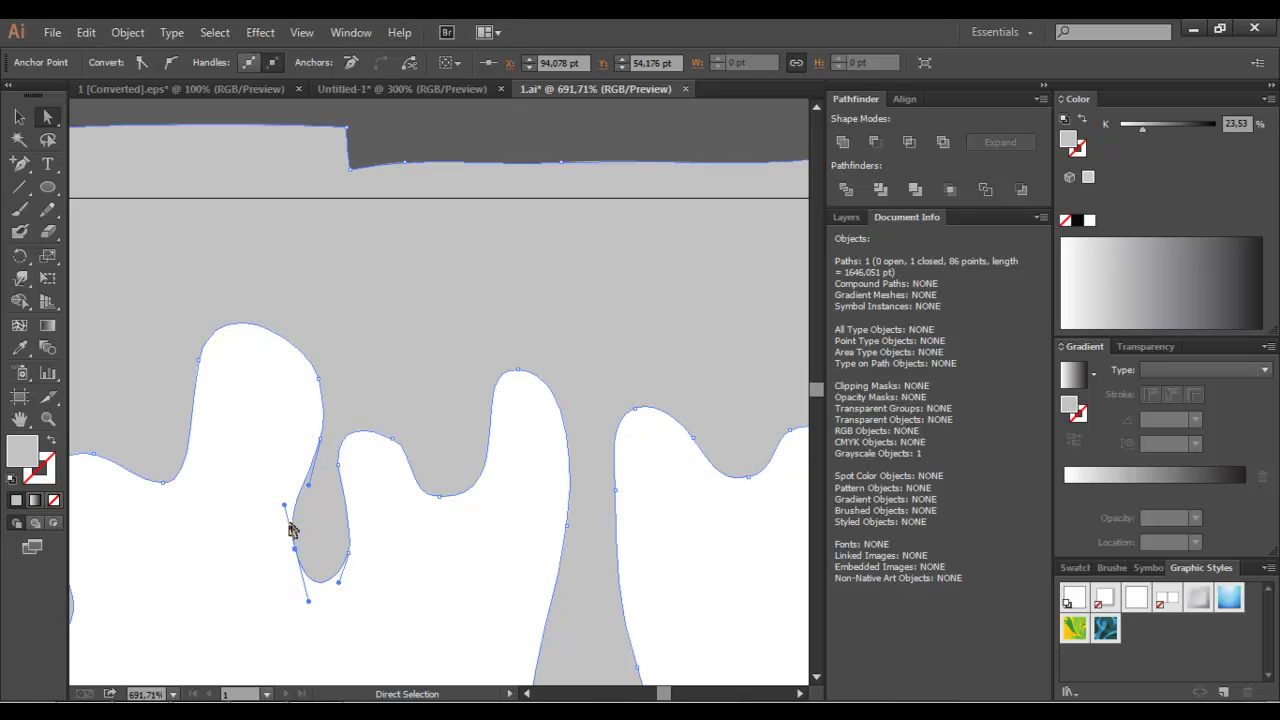
left_click_drag(296, 552, 356, 551)
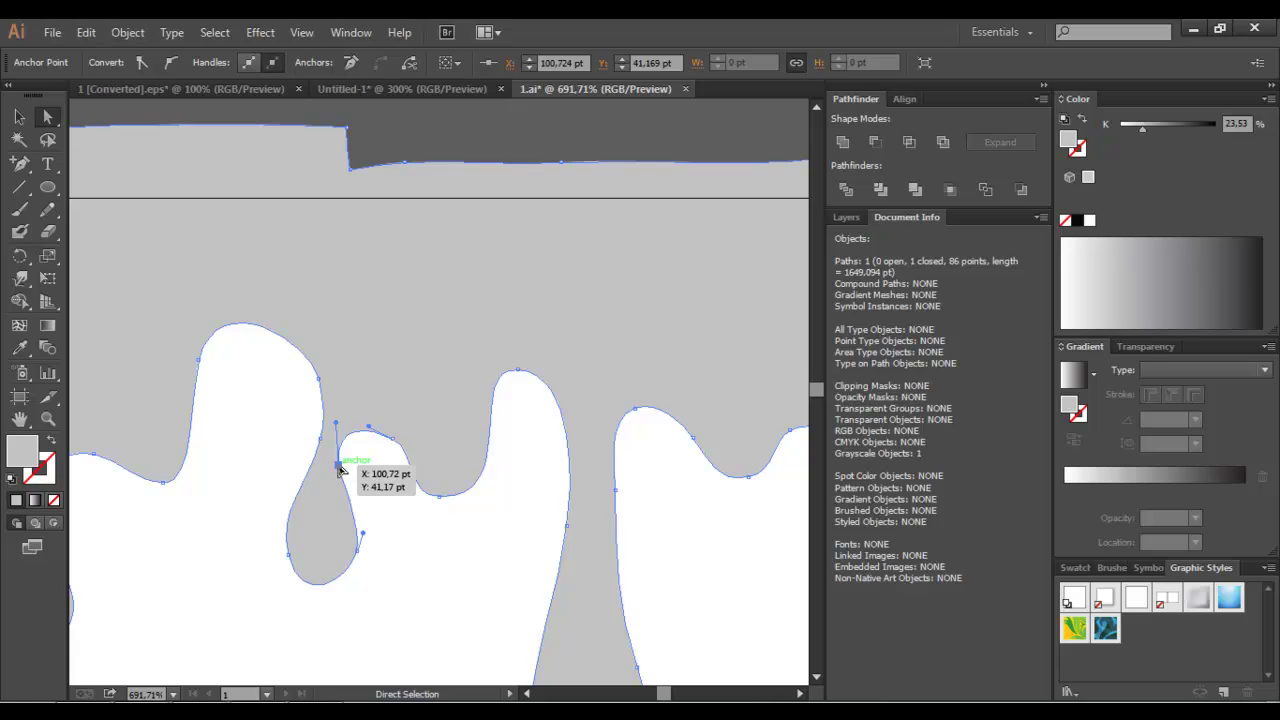
left_click_drag(340, 468, 349, 464)
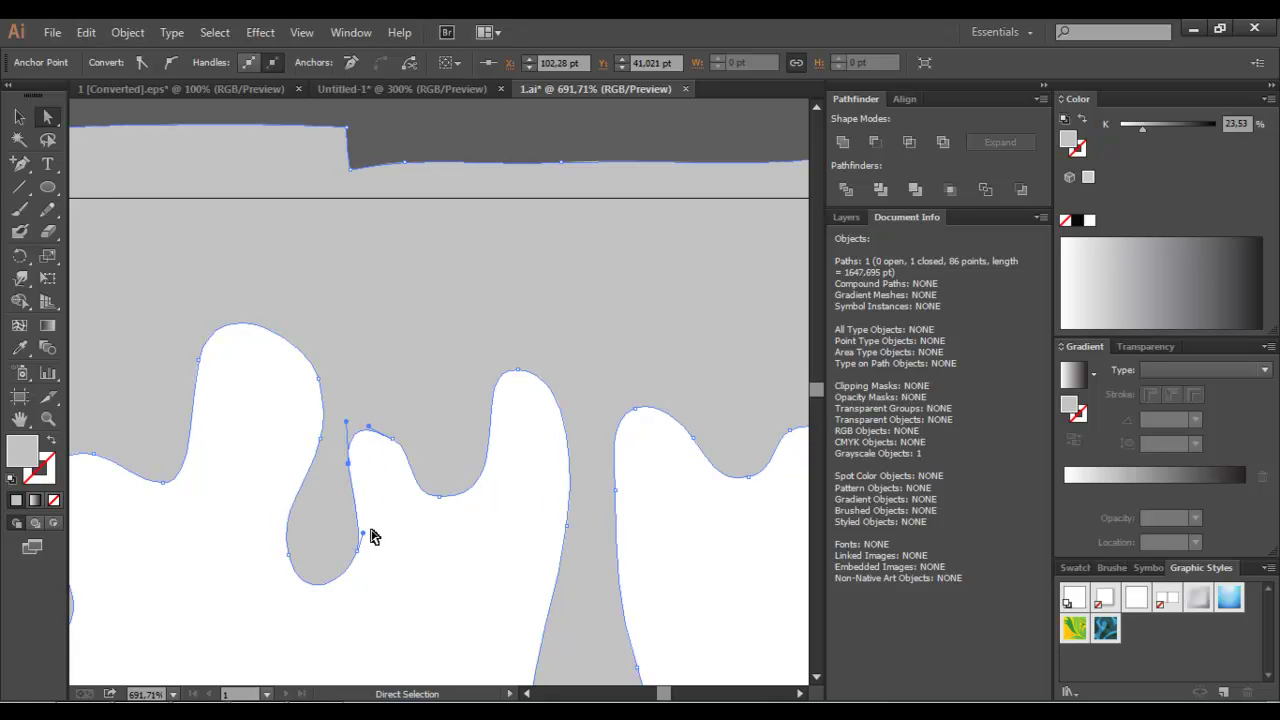
left_click_drag(370, 537, 285, 588)
left_click_drag(288, 554, 298, 560)
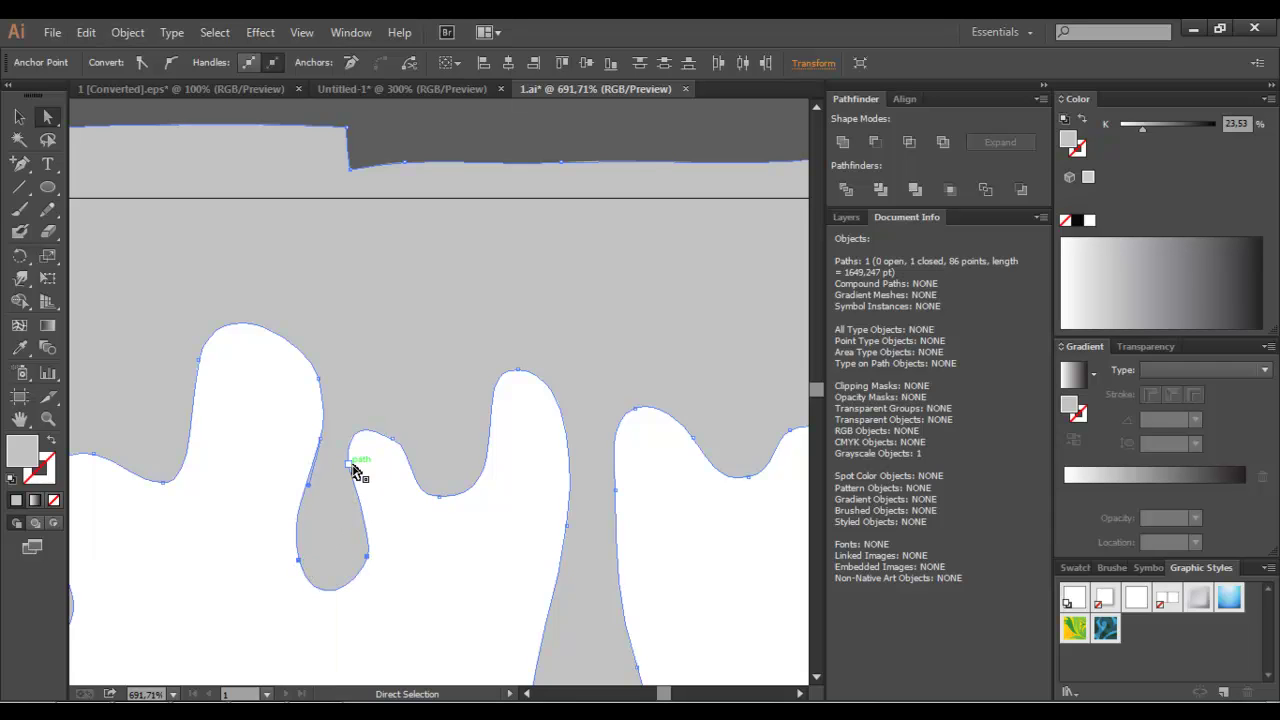
mouse_move(351, 471)
left_mouse_down()
mouse_move(421, 450)
mouse_move(409, 472)
left_mouse_up()
left_click(385, 476)
- Zoom out to check the whole artboard, then zoom back in slightly on the drips
left_click(406, 535)
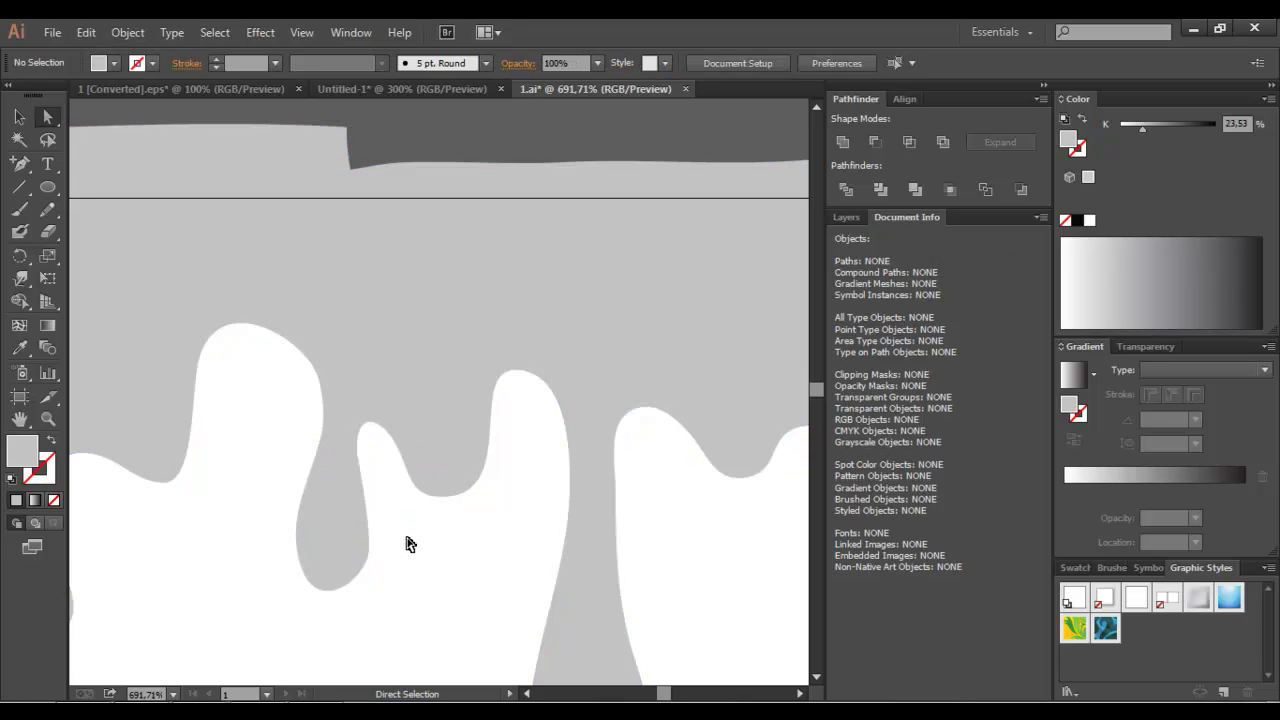
key("ctrl+minus")
key("ctrl+minus")
key("ctrl+minus")
key("ctrl+minus")
key("ctrl+minus")
key("ctrl+plus")
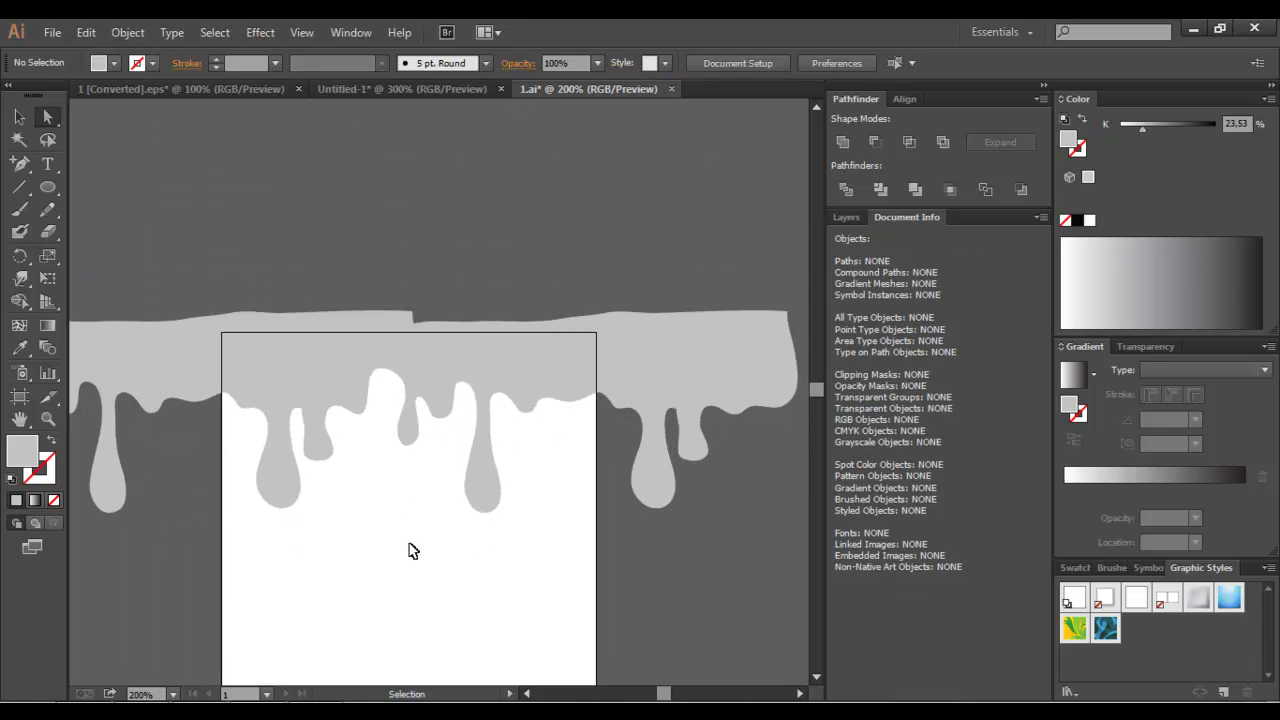
key("ctrl+plus")
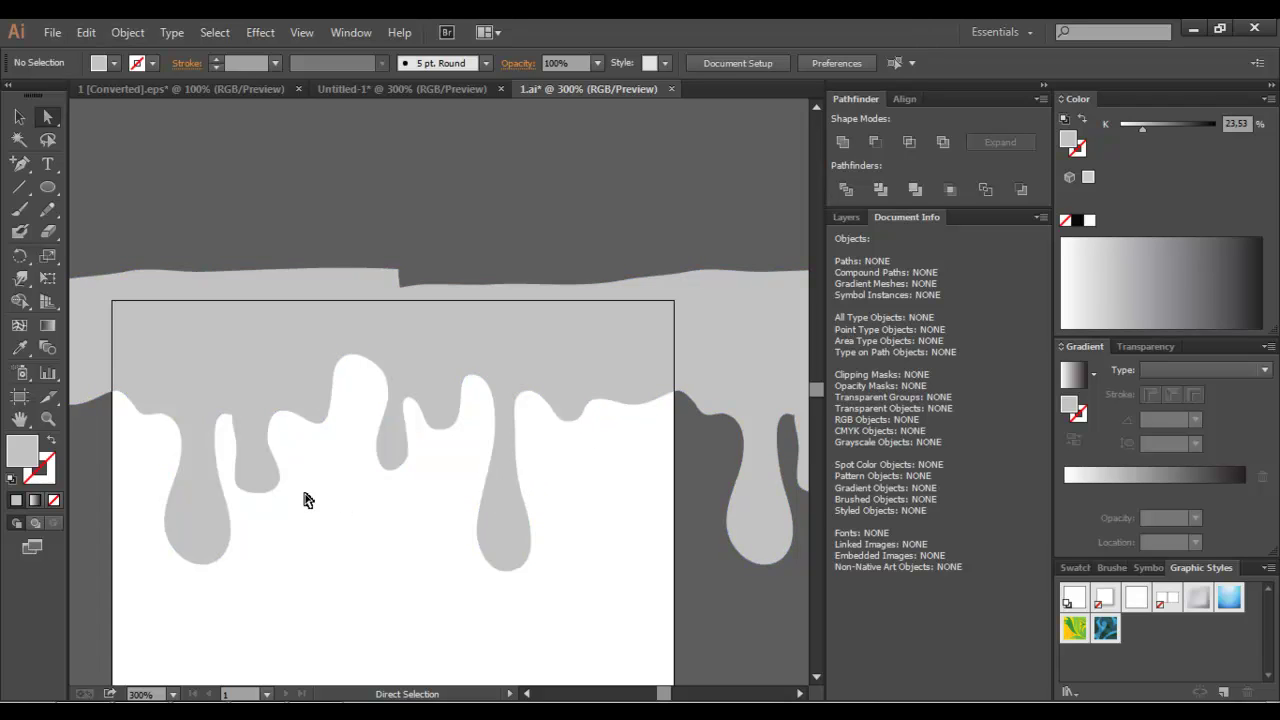
- Zoom in on the left drips, delete an extra edge anchor and reset the hollow's top point
key("ctrl+space")
left_click_drag(323, 343, 197, 526)
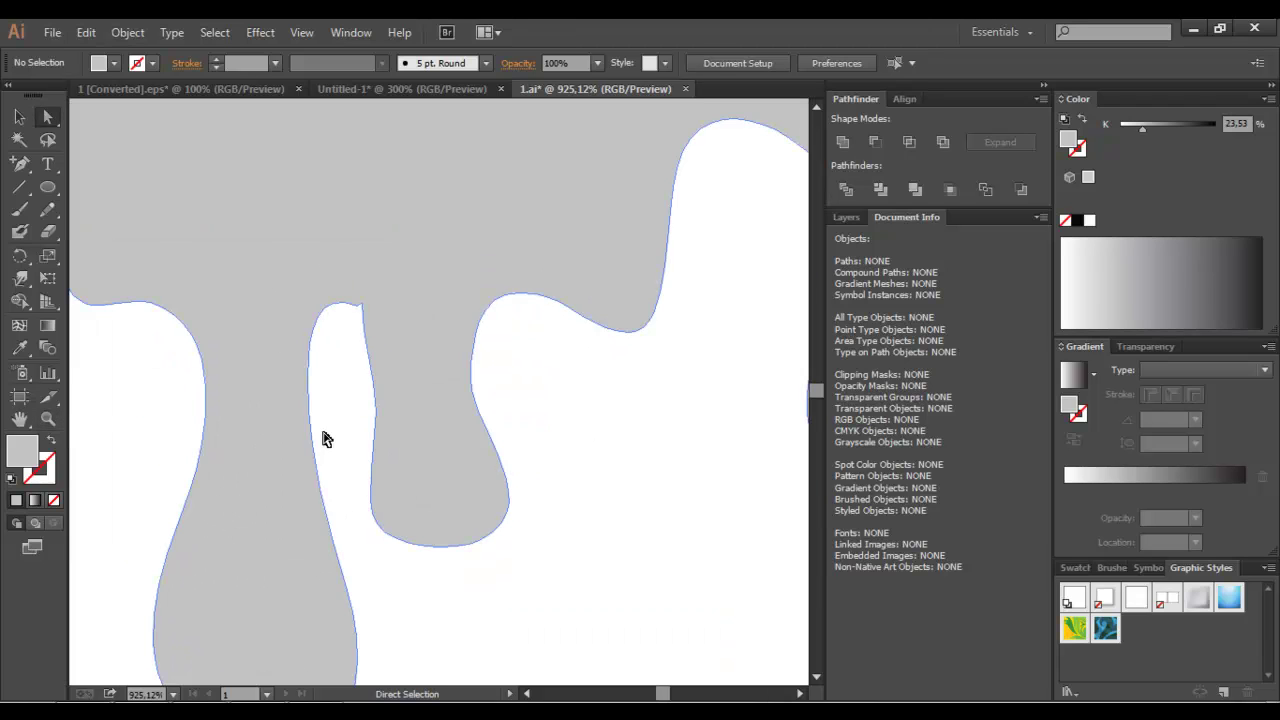
left_click(367, 343)
key("p")
left_click(364, 305)
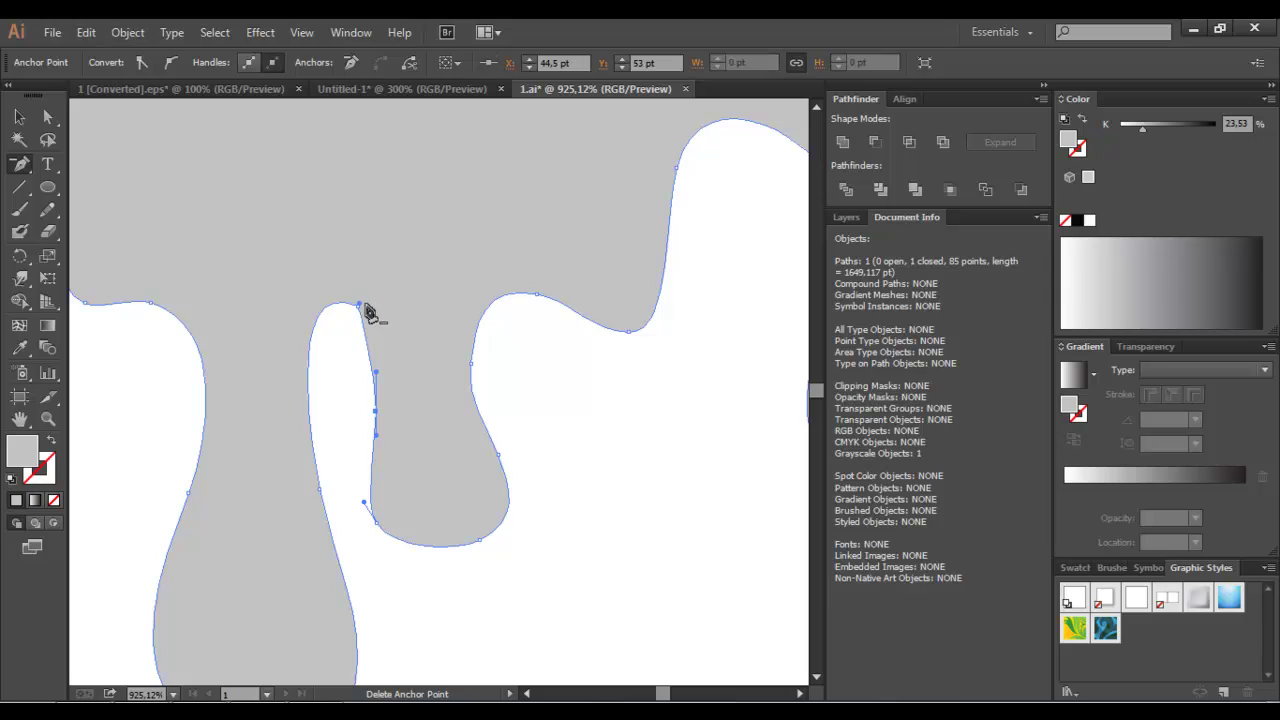
left_click(359, 304, "ctrl")
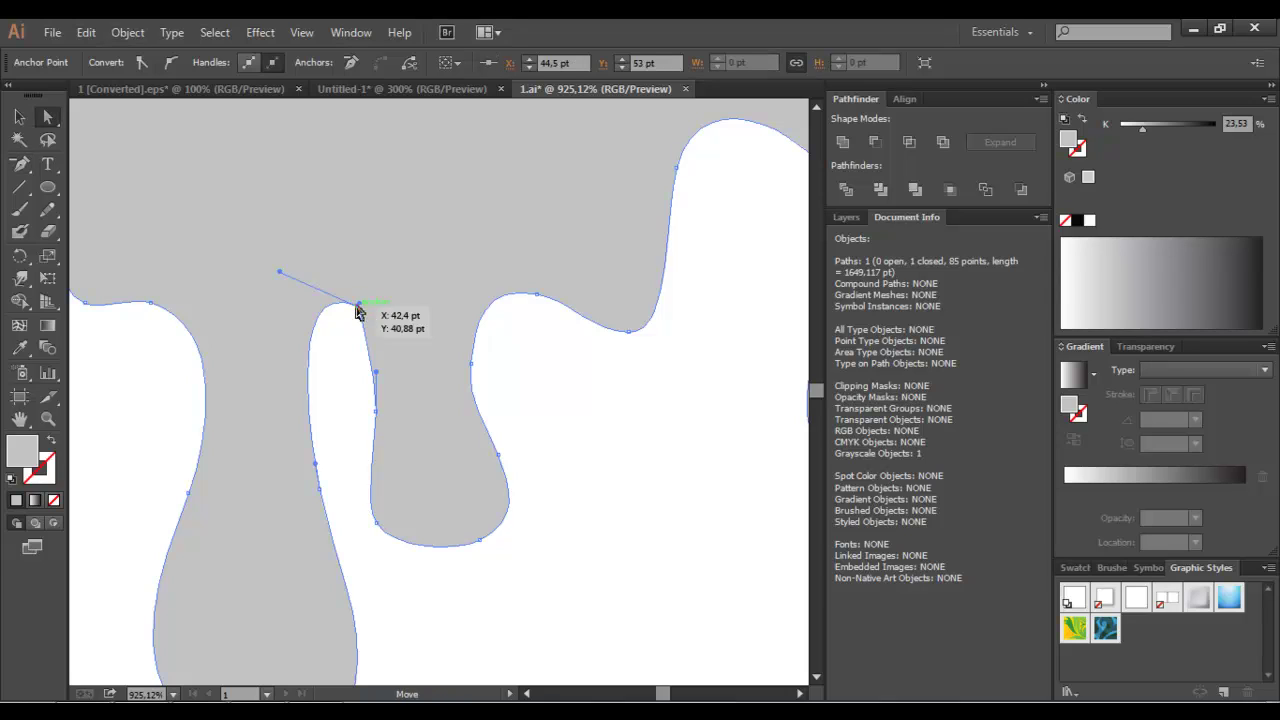
left_click(179, 62)
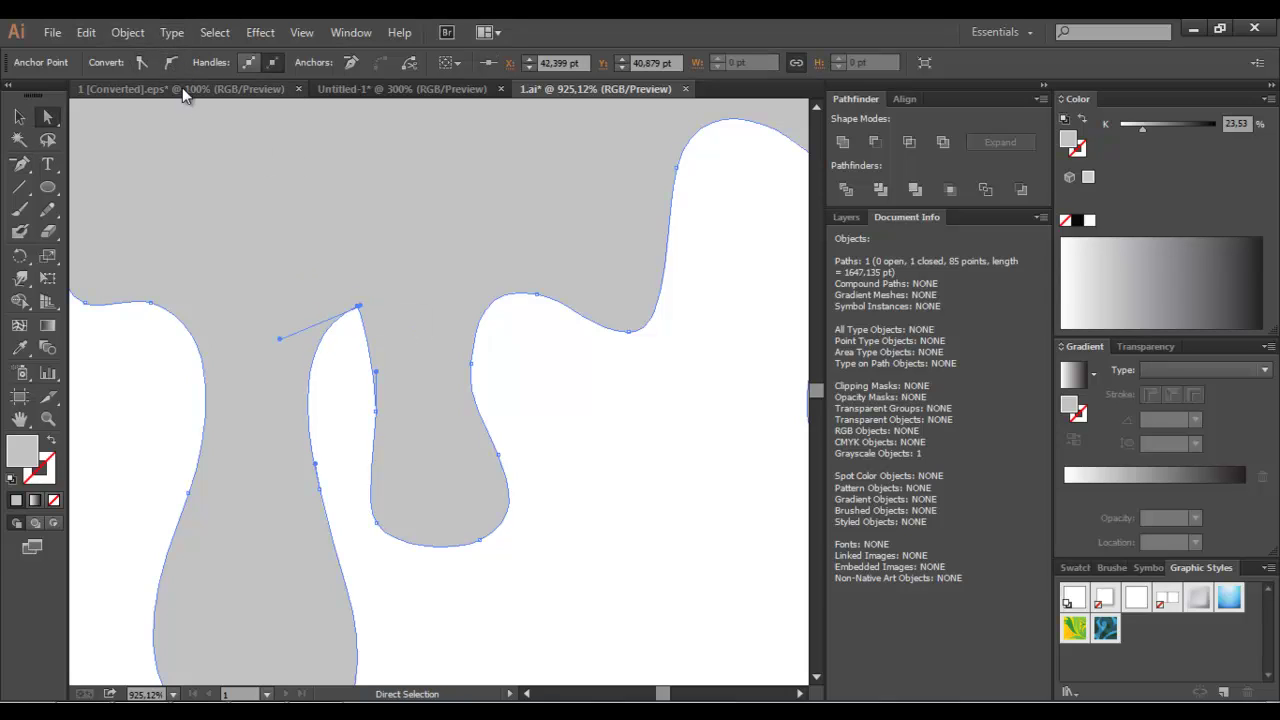
left_click(142, 63)
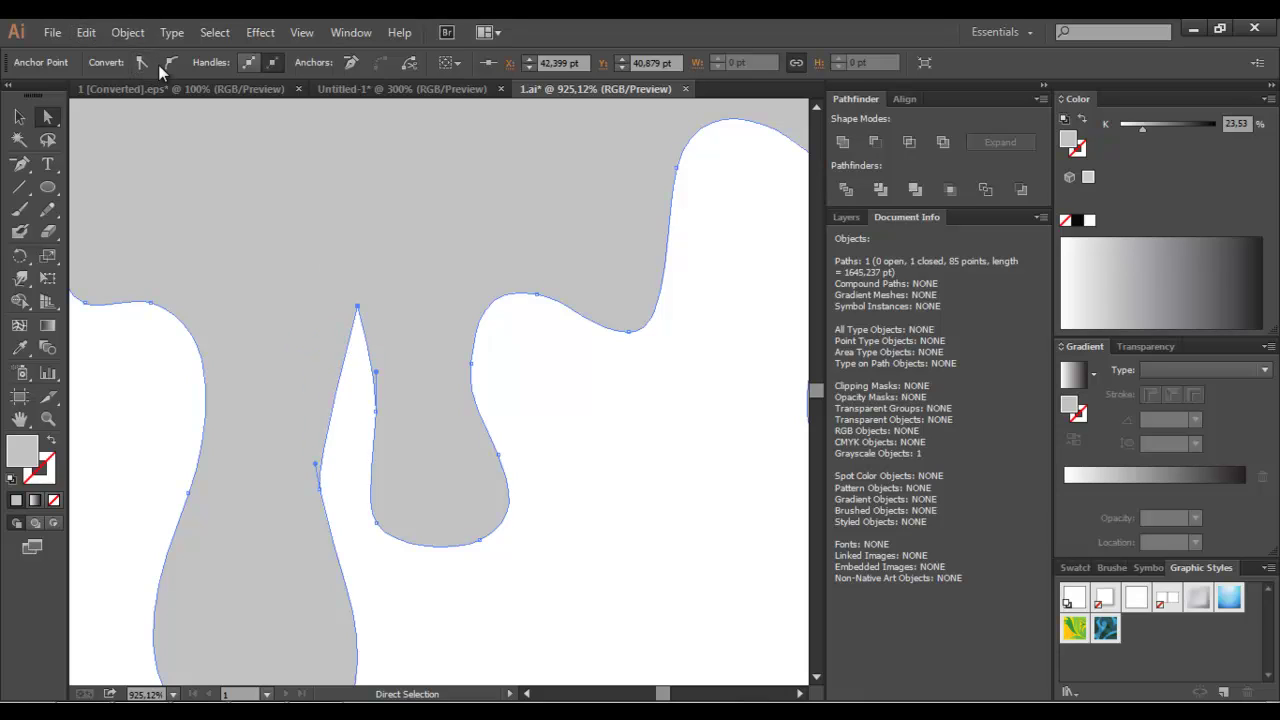
left_click(165, 64)
left_click_drag(368, 314, 354, 303)
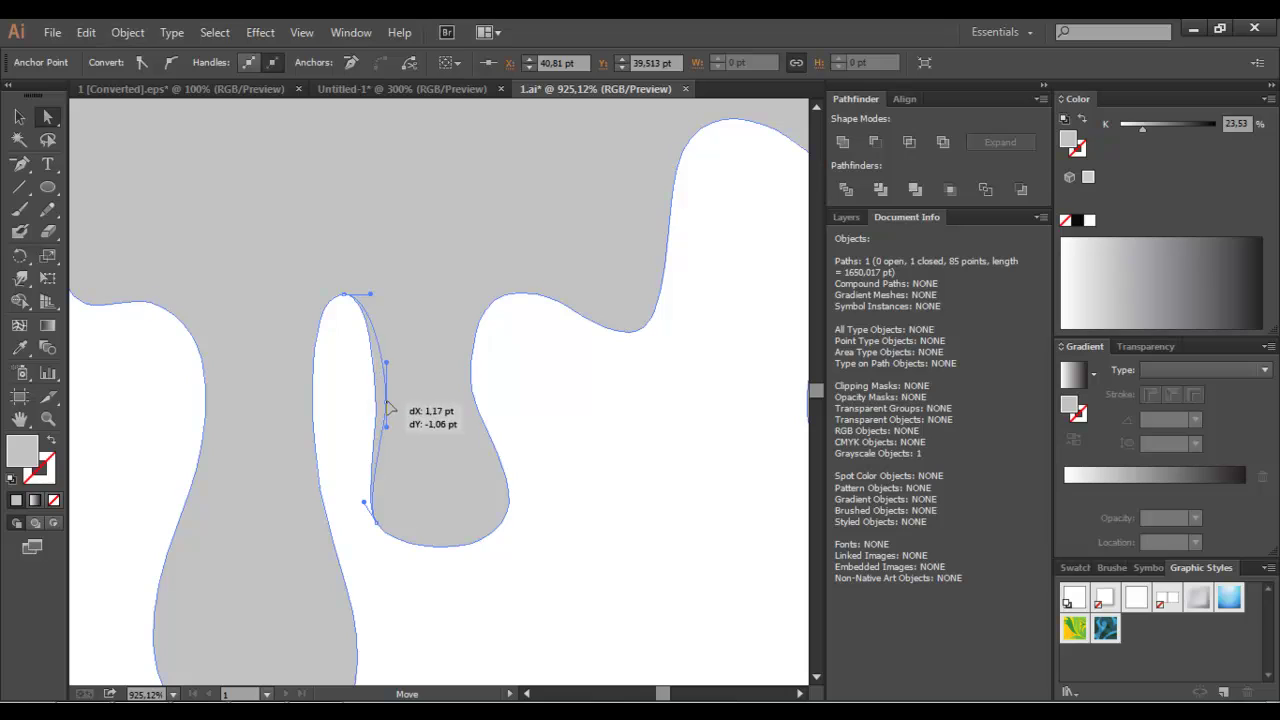
- Round the drip's lower point into a bulb by making it smooth and extending its handles
left_click_drag(376, 420, 389, 416)
mouse_move(379, 528)
left_mouse_down()
mouse_move(418, 532)
mouse_move(472, 565)
left_mouse_up()
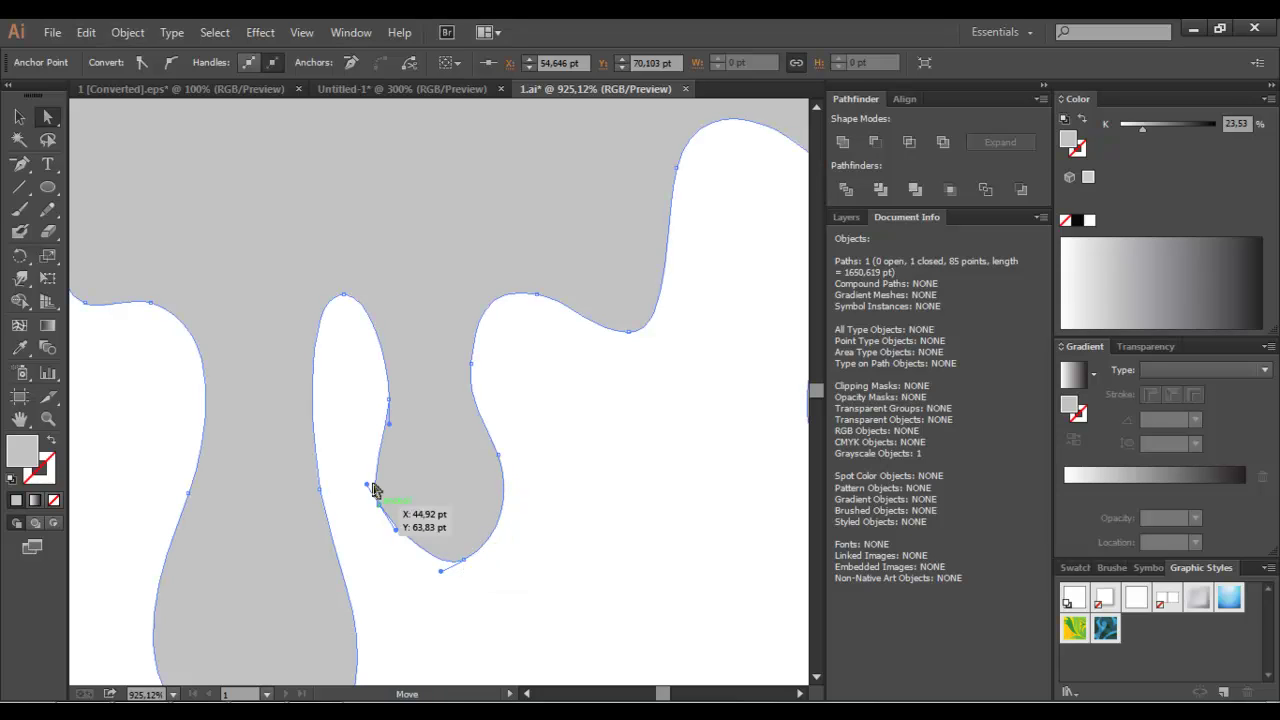
left_click_drag(366, 506, 367, 484)
left_click(141, 63)
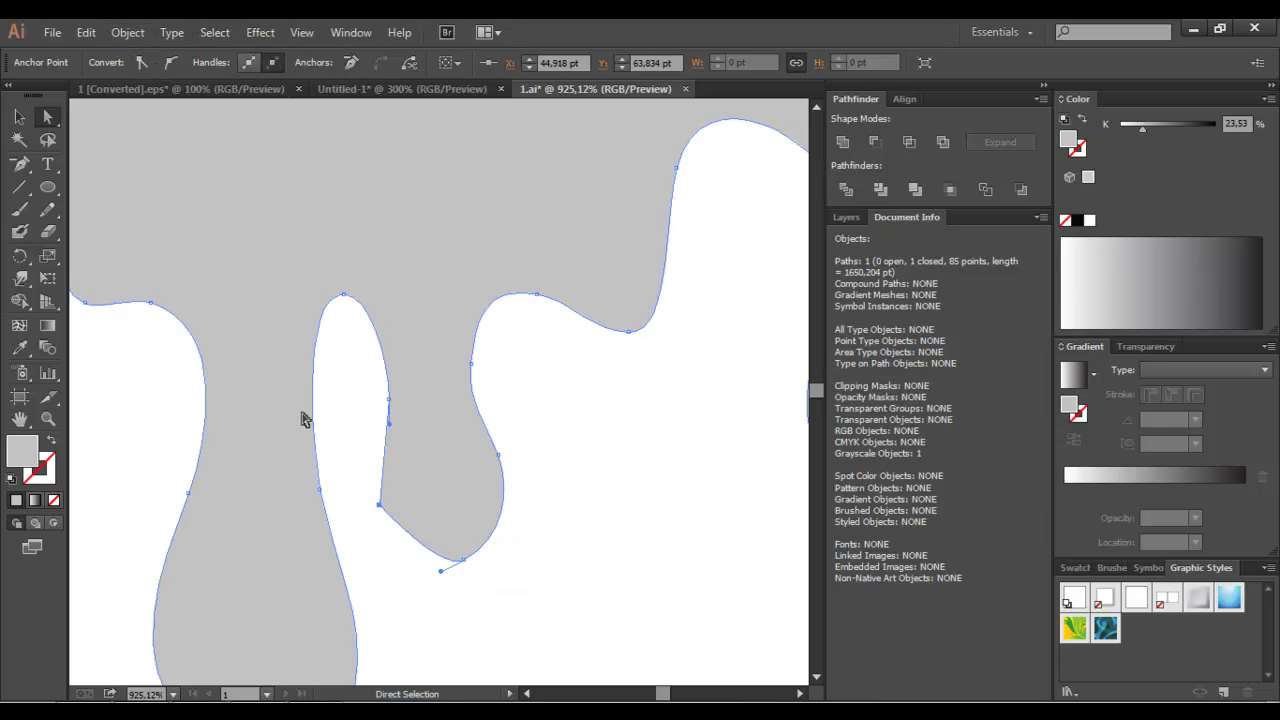
left_click(170, 62)
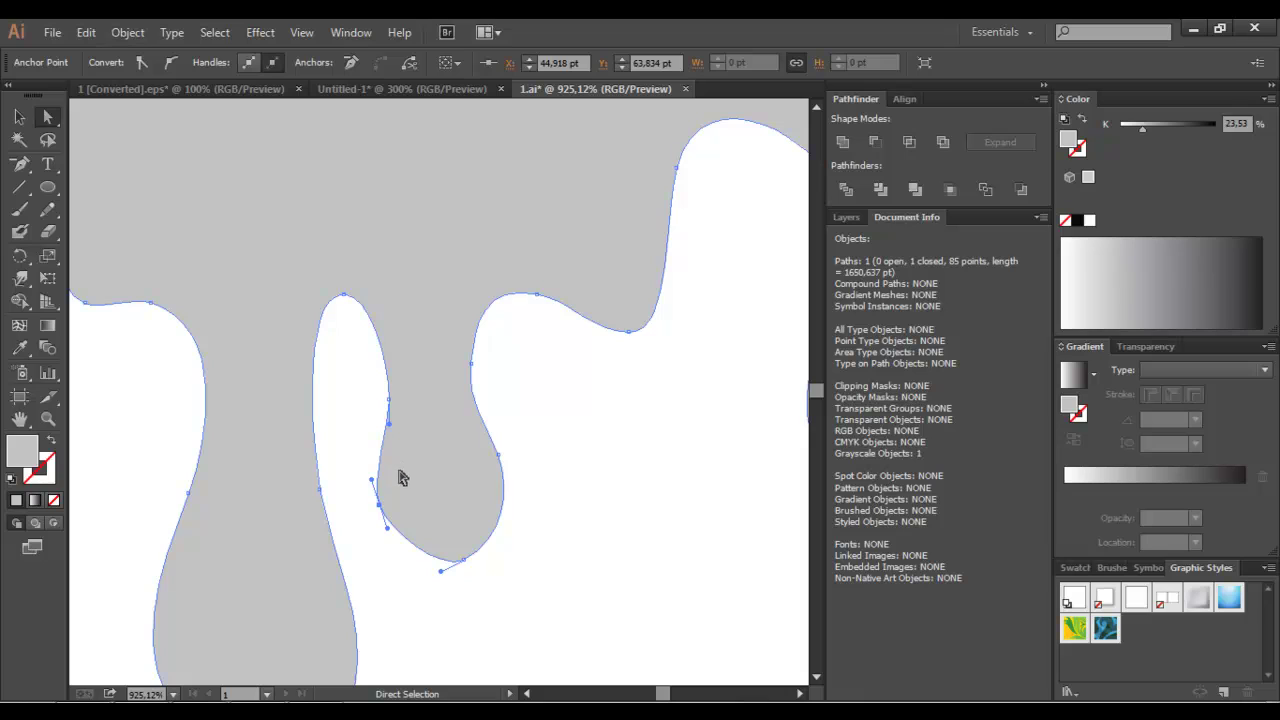
left_click_drag(372, 487, 375, 462)
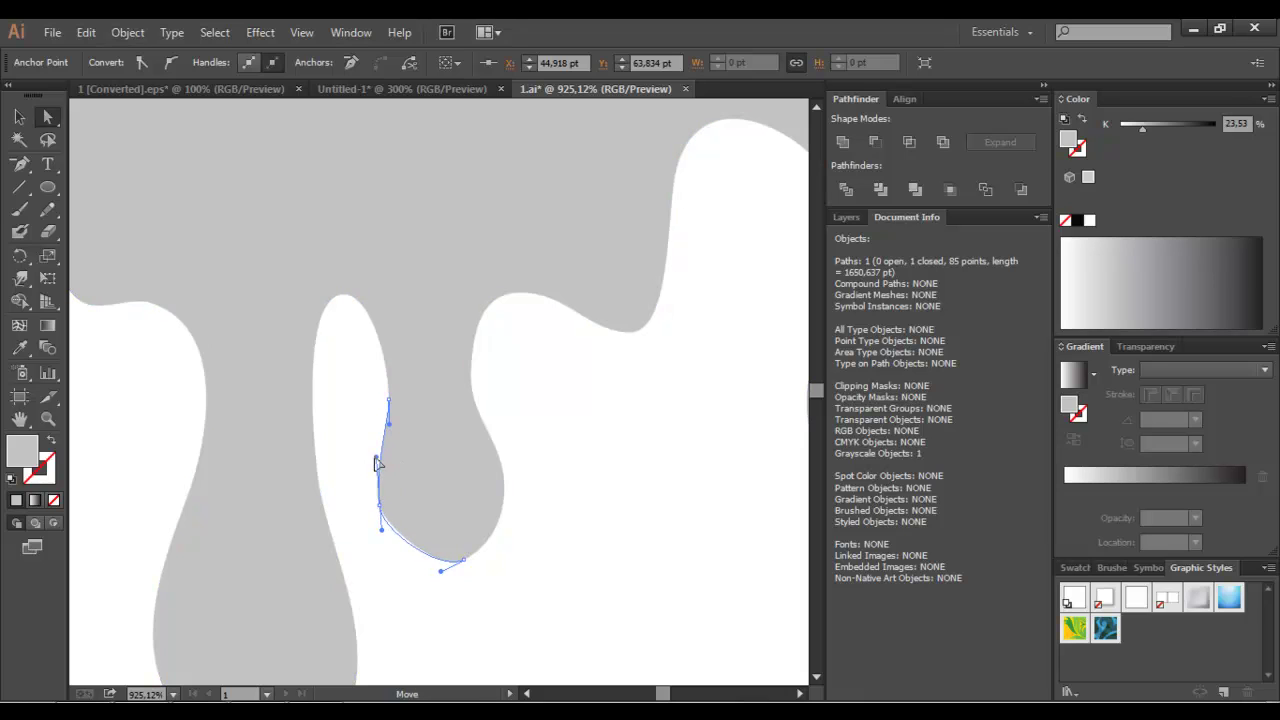
left_click_drag(381, 533, 387, 552)
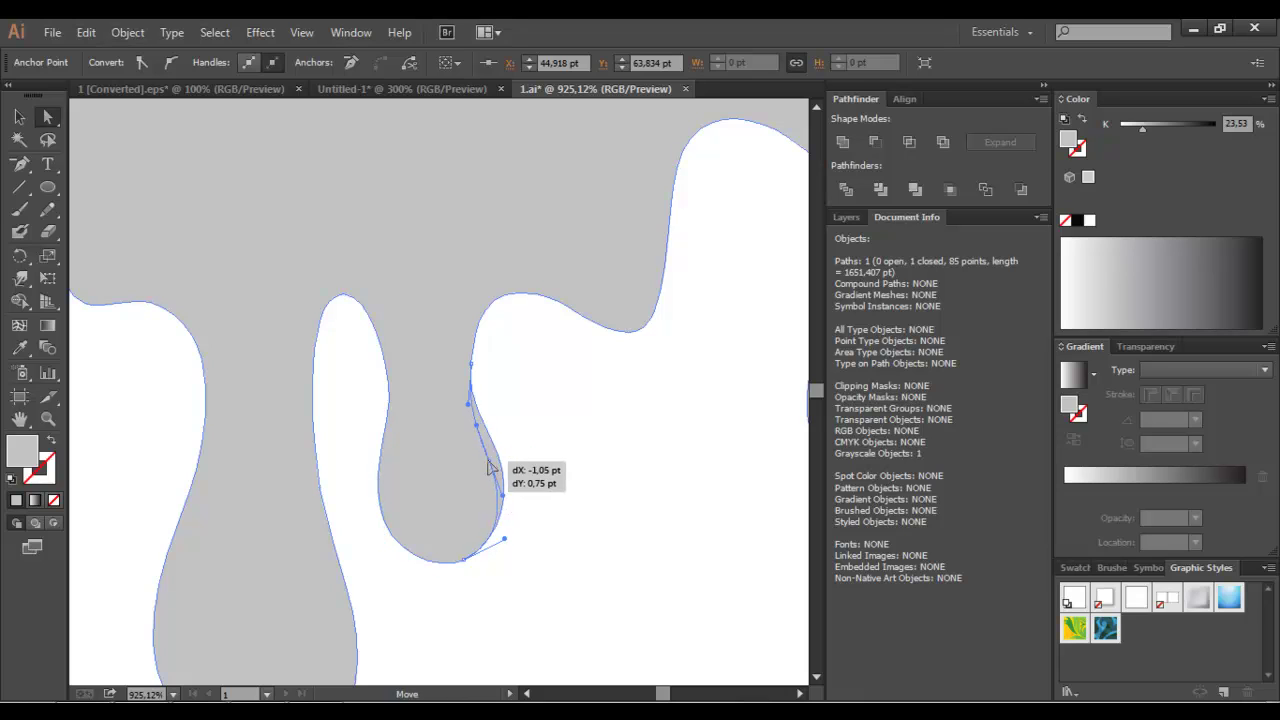
- Adjust the drip's right side, bottom point and narrow neck, then lower the neighbouring dip point
left_click_drag(473, 369, 460, 358)
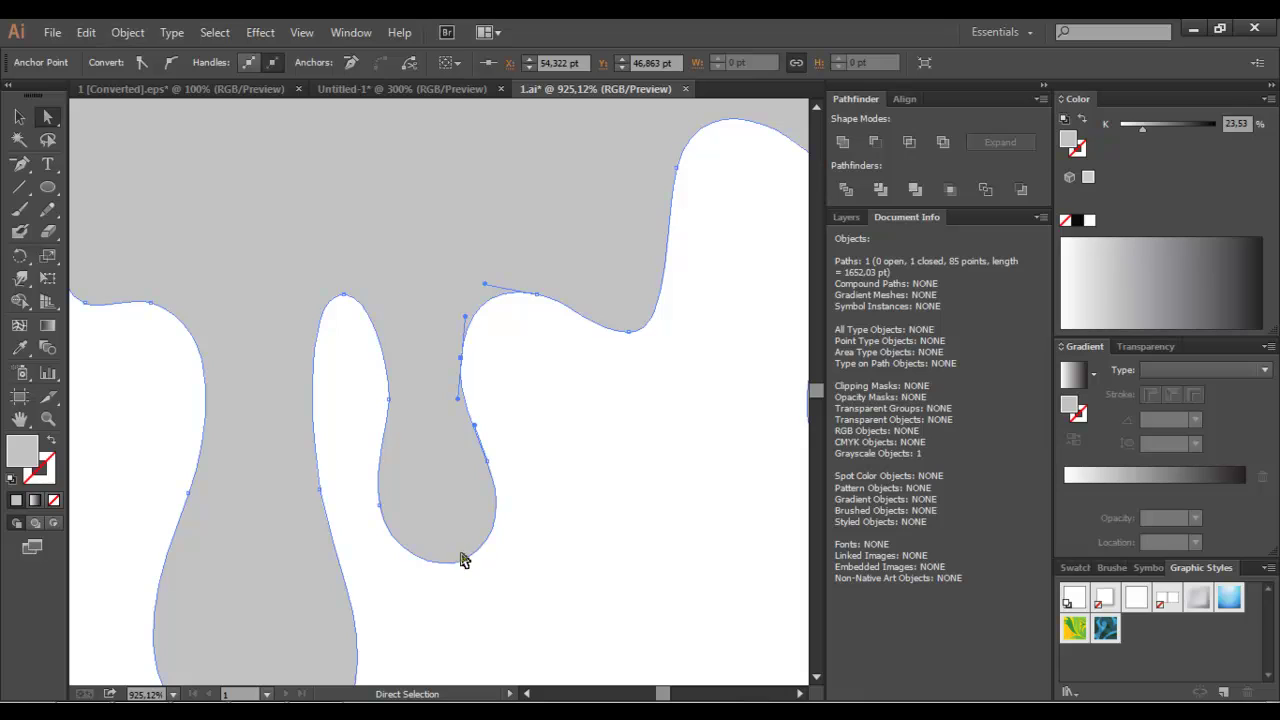
left_click_drag(463, 560, 463, 566)
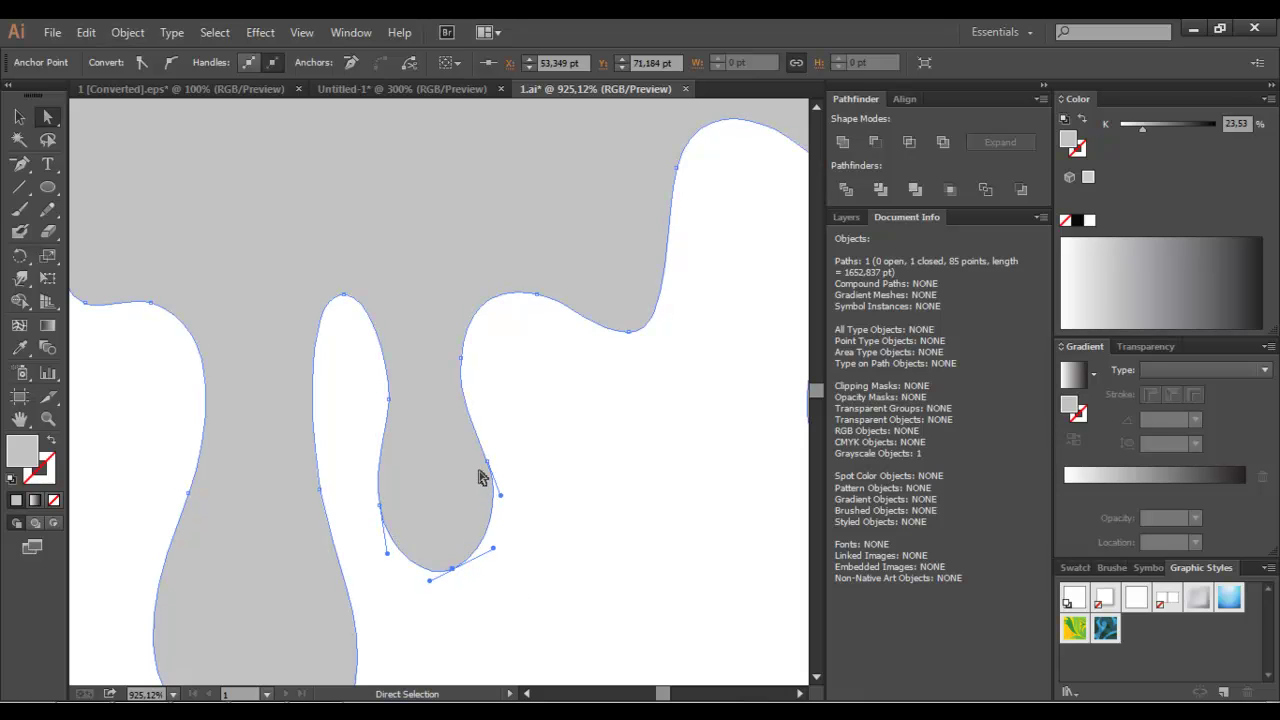
left_click_drag(486, 462, 483, 455)
left_click_drag(390, 401, 398, 390)
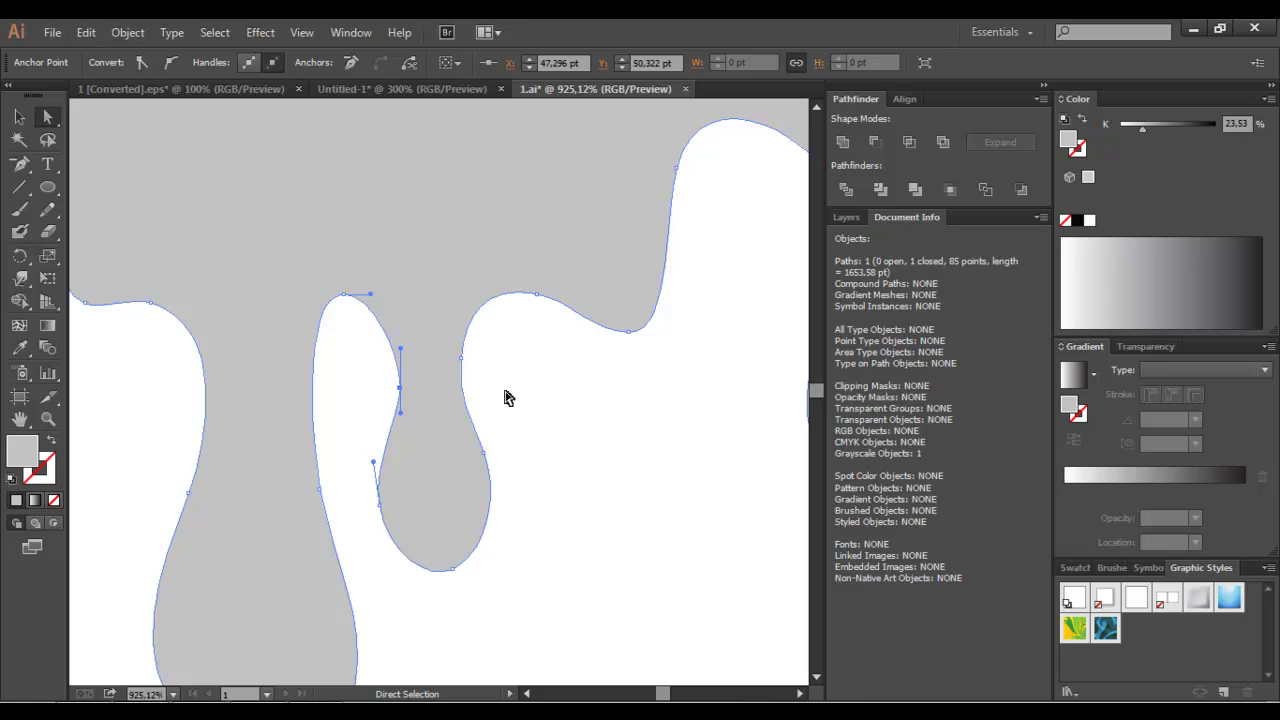
left_click(505, 397)
left_click(622, 304)
left_click_drag(627, 333, 614, 354)
- Select the whole drip shape and erase its excess right portion
left_click(614, 380)
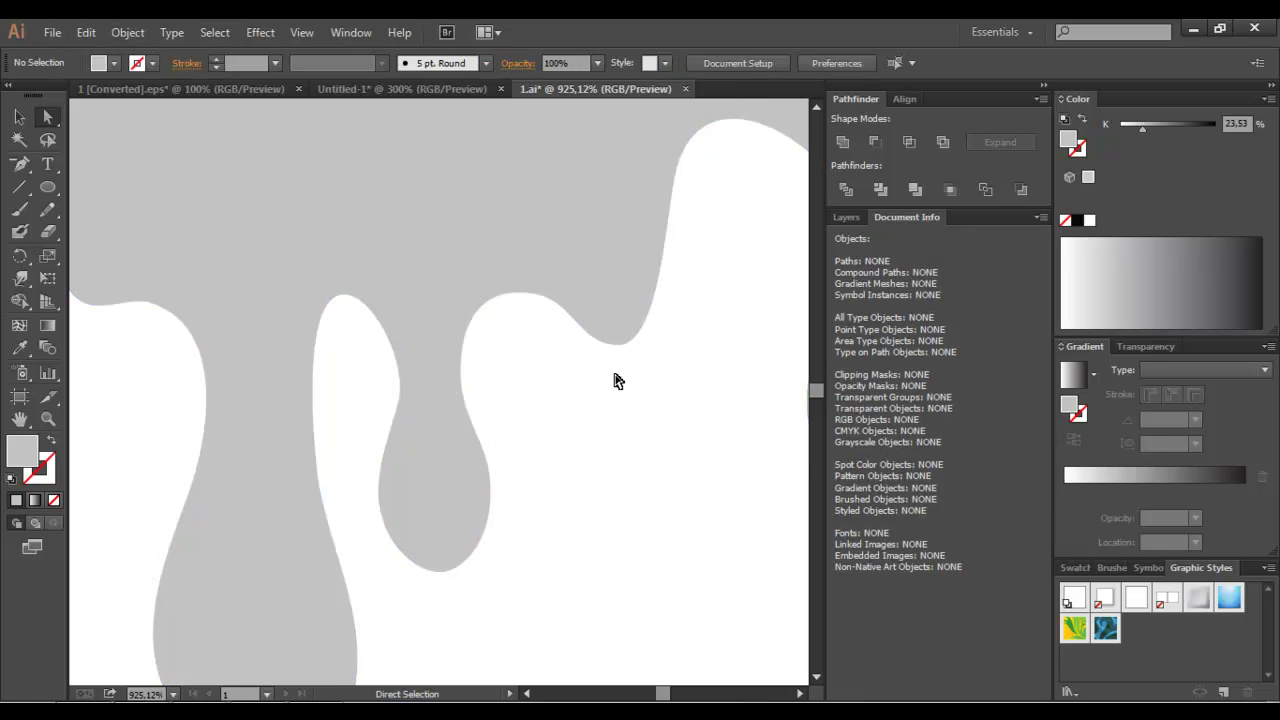
scroll(614, 400, "down", 5)
scroll(614, 420, "down", 2)
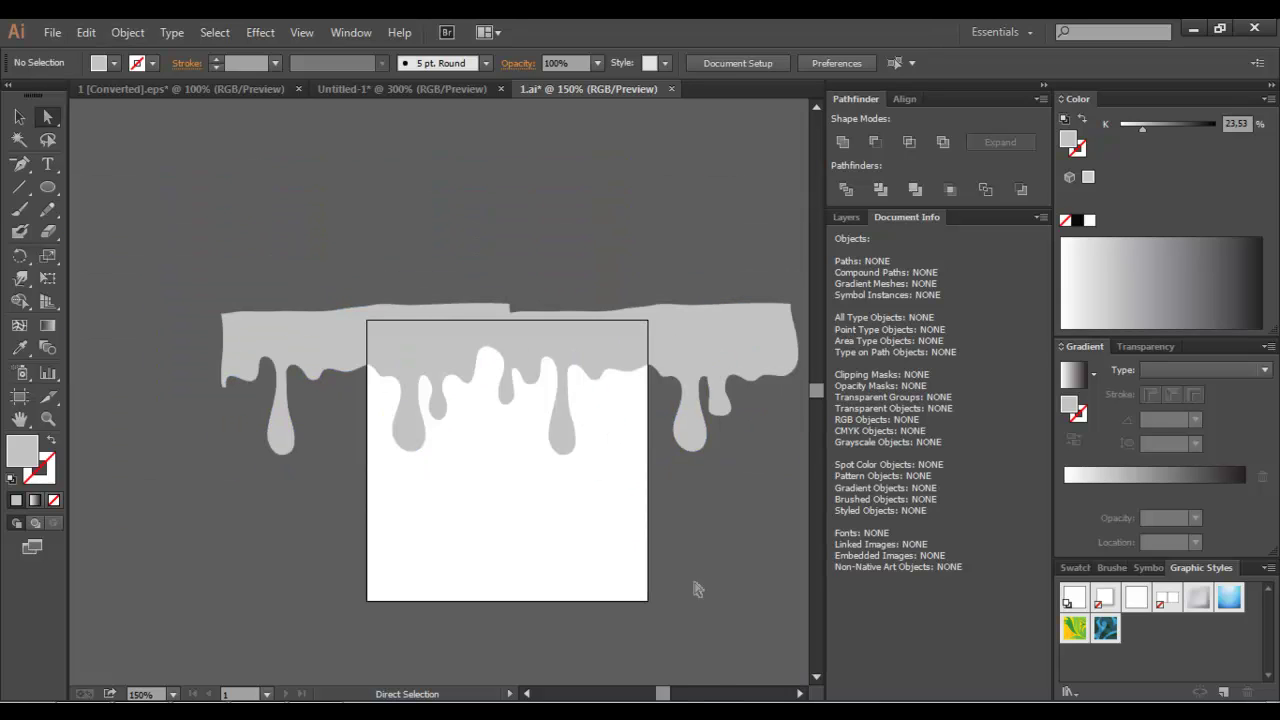
scroll(628, 587, "up", 1)
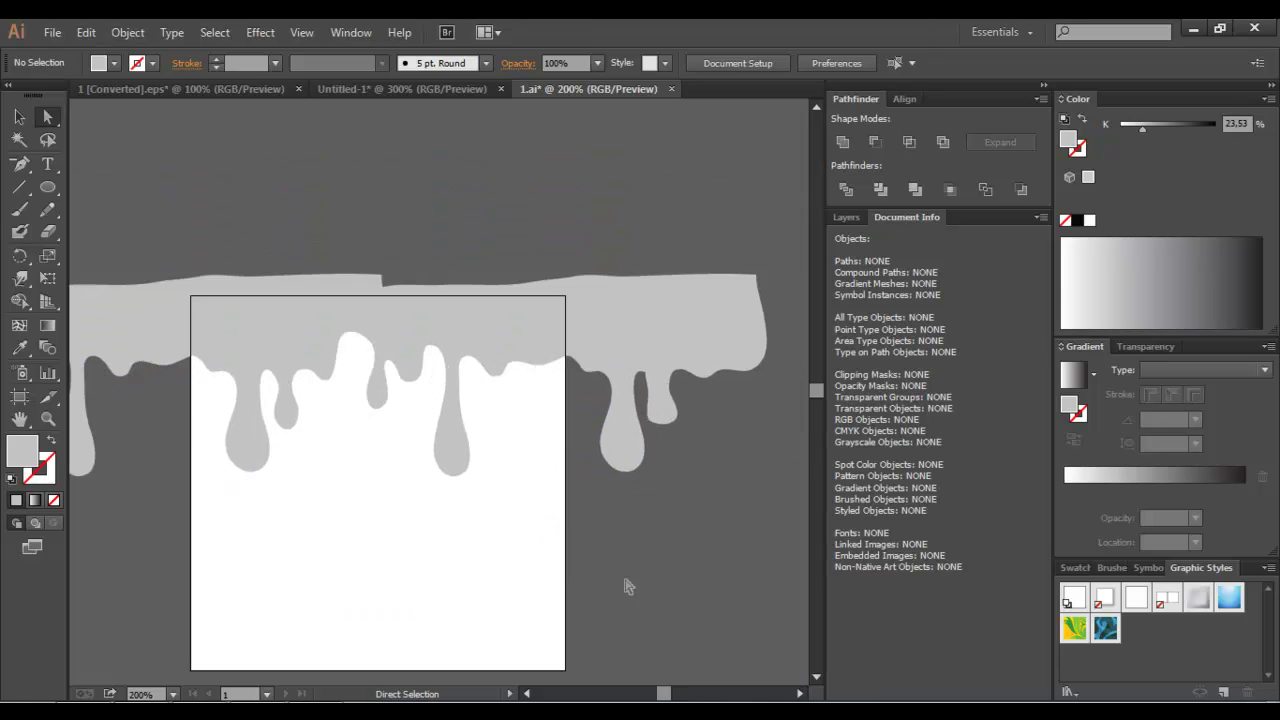
key("v")
left_click(518, 350)
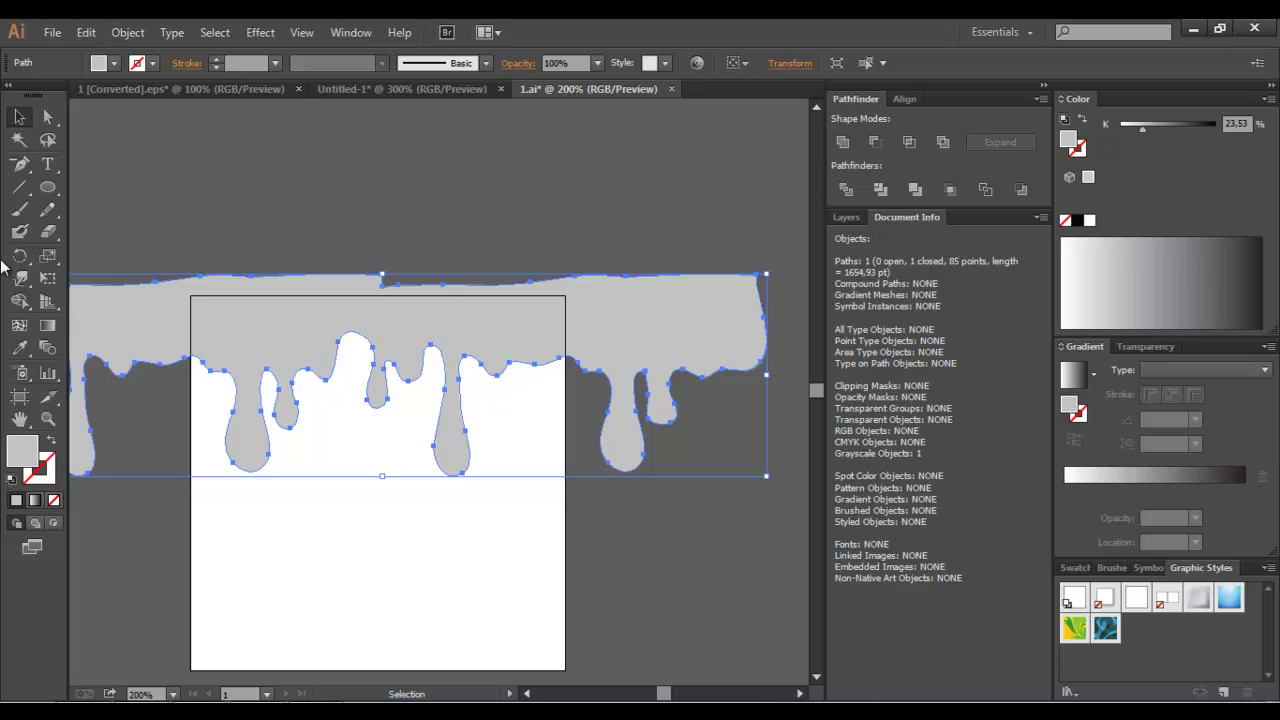
left_click(50, 230)
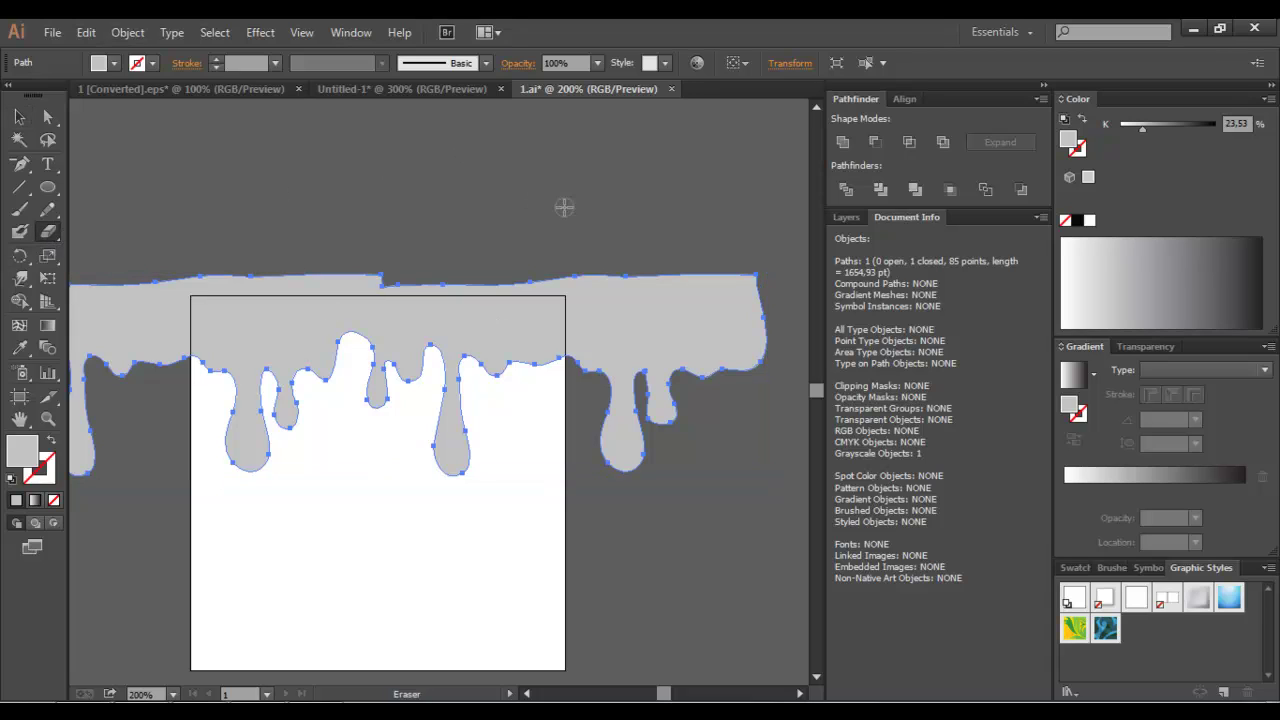
left_click_drag(618, 210, 795, 516)
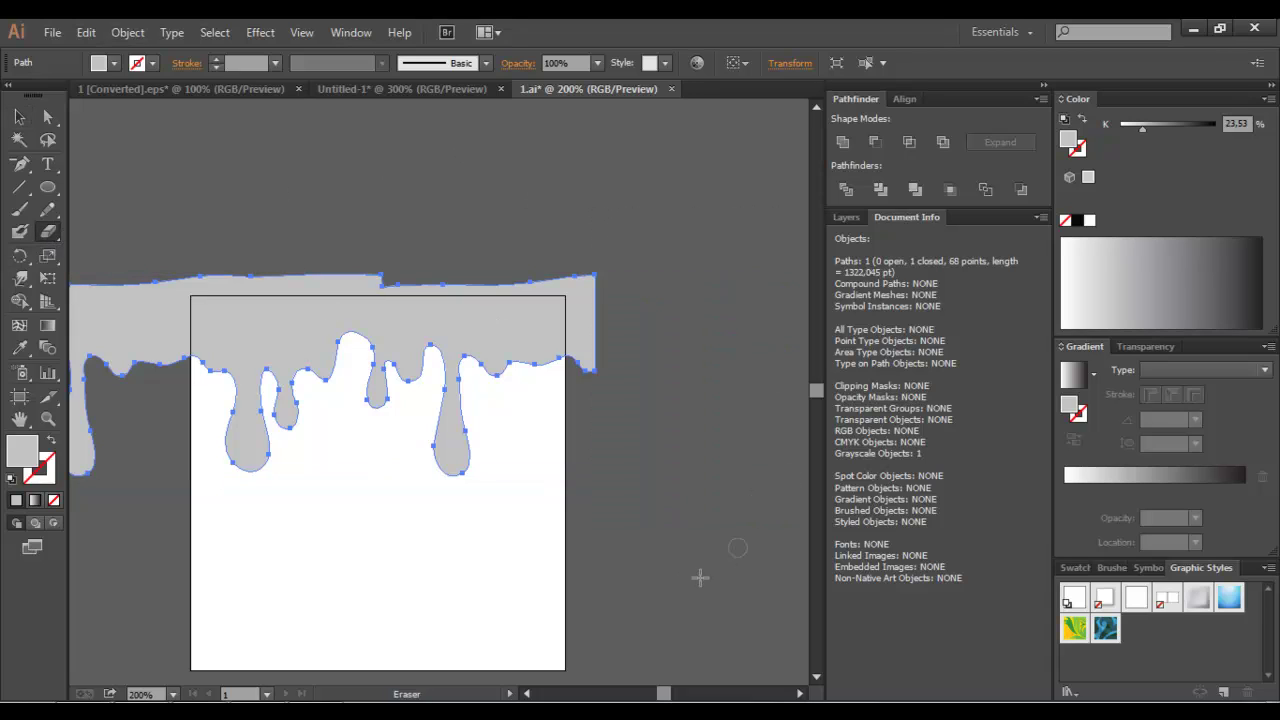
- Erase the drip shape's excess left portion, then deselect it
scroll(512, 670, "left", 4)
scroll(470, 600, "left", 1)
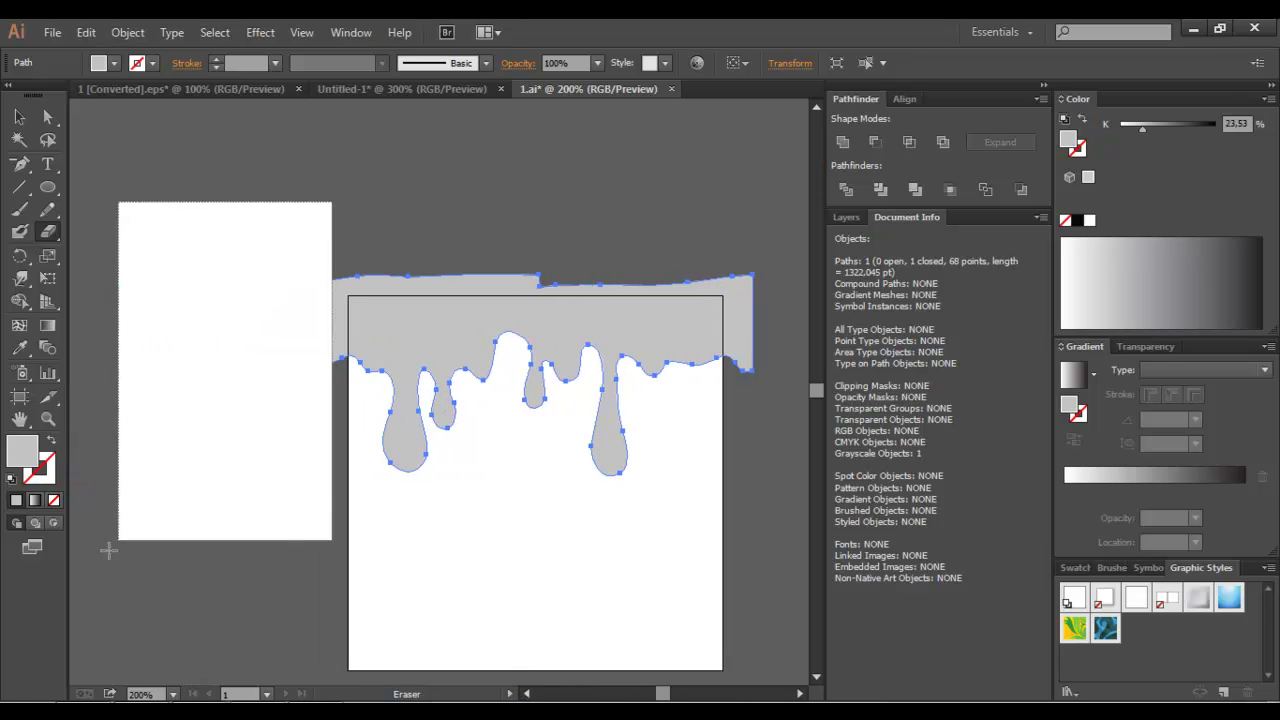
left_click_drag(331, 201, 118, 542)
key("v")
left_click(220, 484)
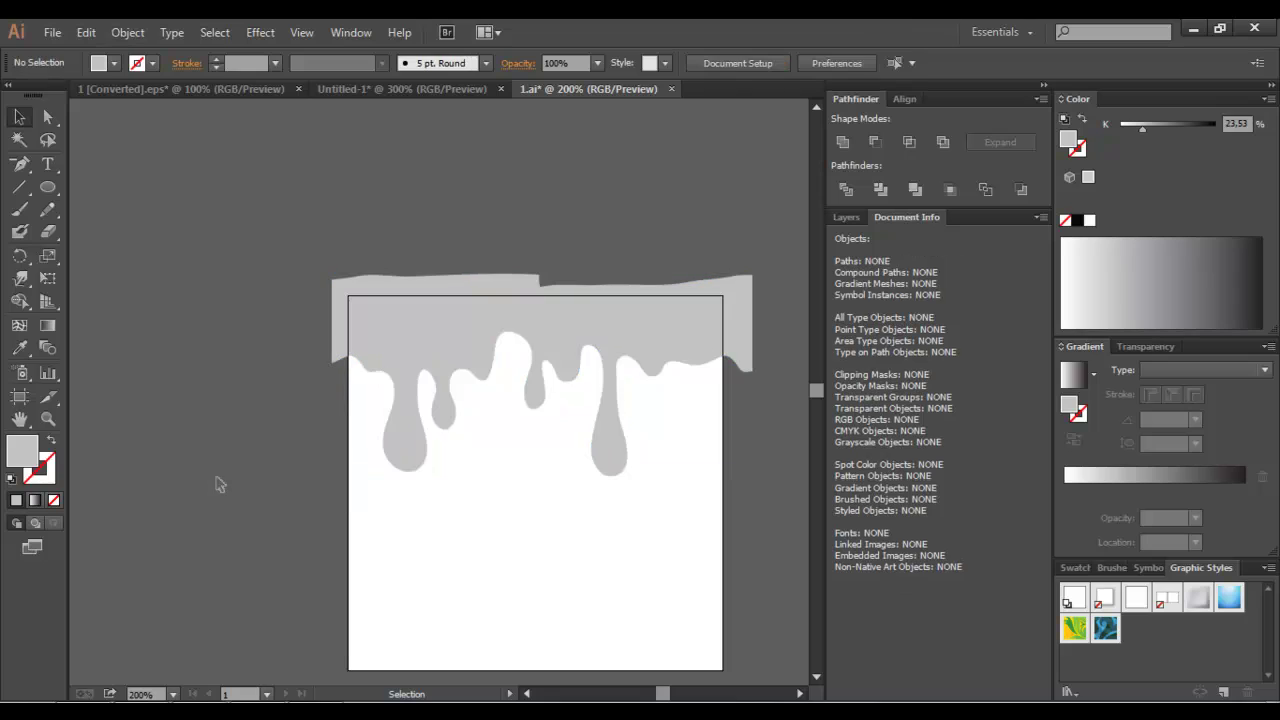
left_click(800, 693)
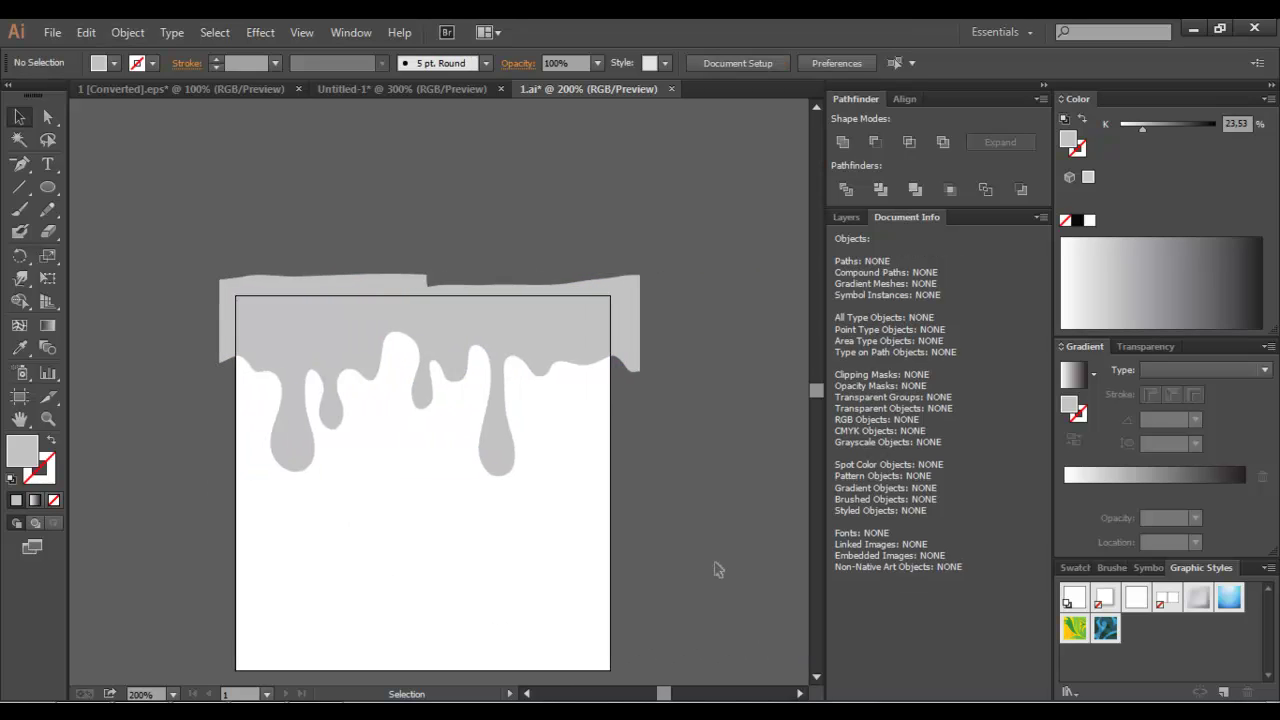
- Give the drip a linear gradient fill with orange and green stops
left_click(533, 365)
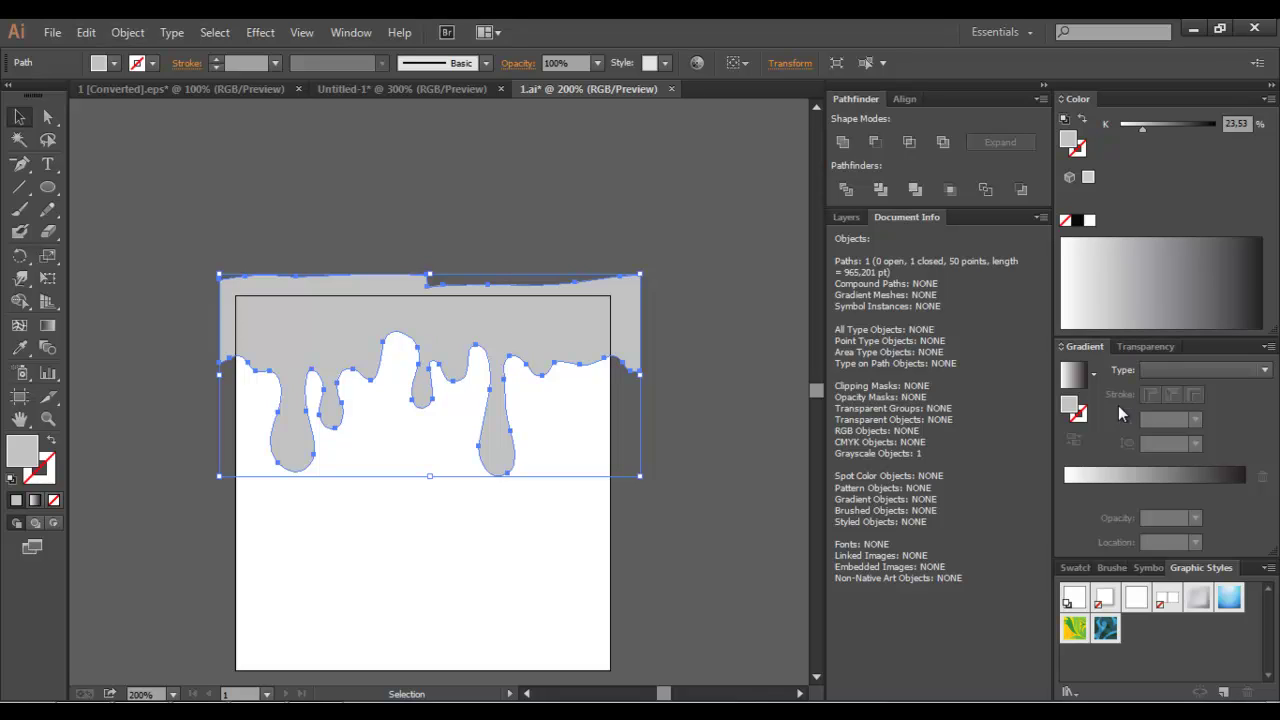
left_click(1094, 488)
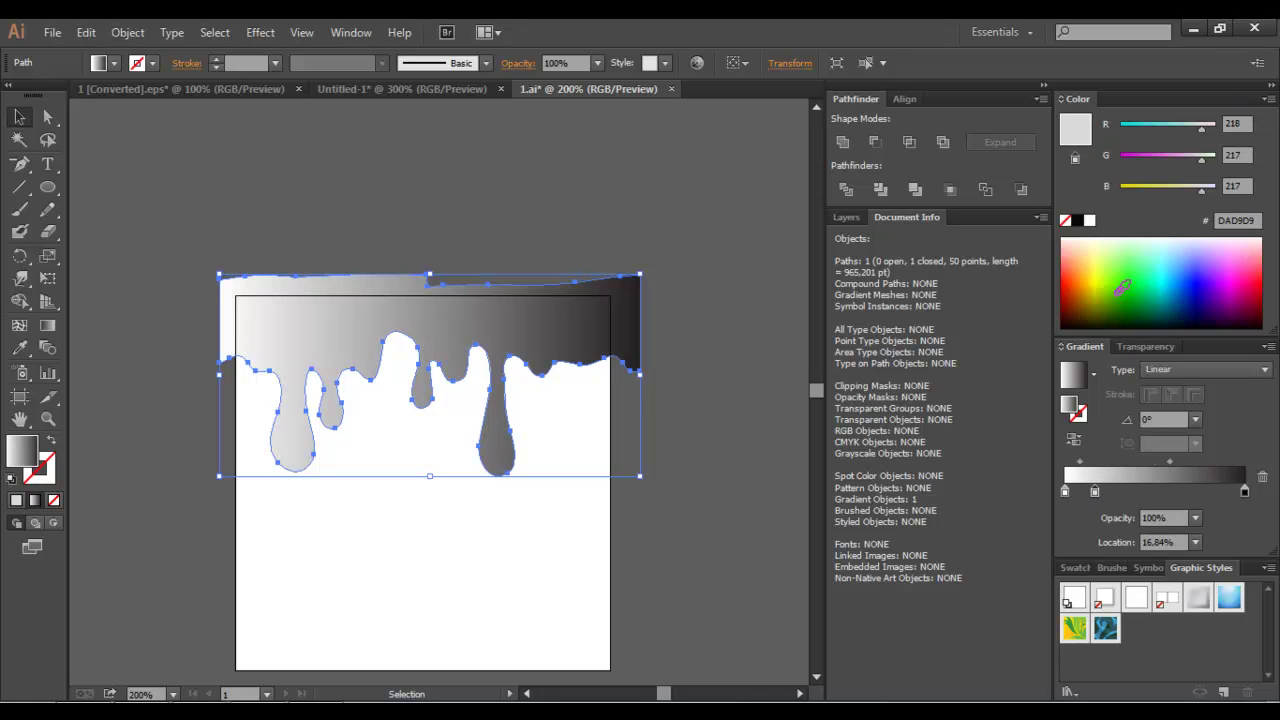
left_click(1086, 277)
left_click(1084, 278)
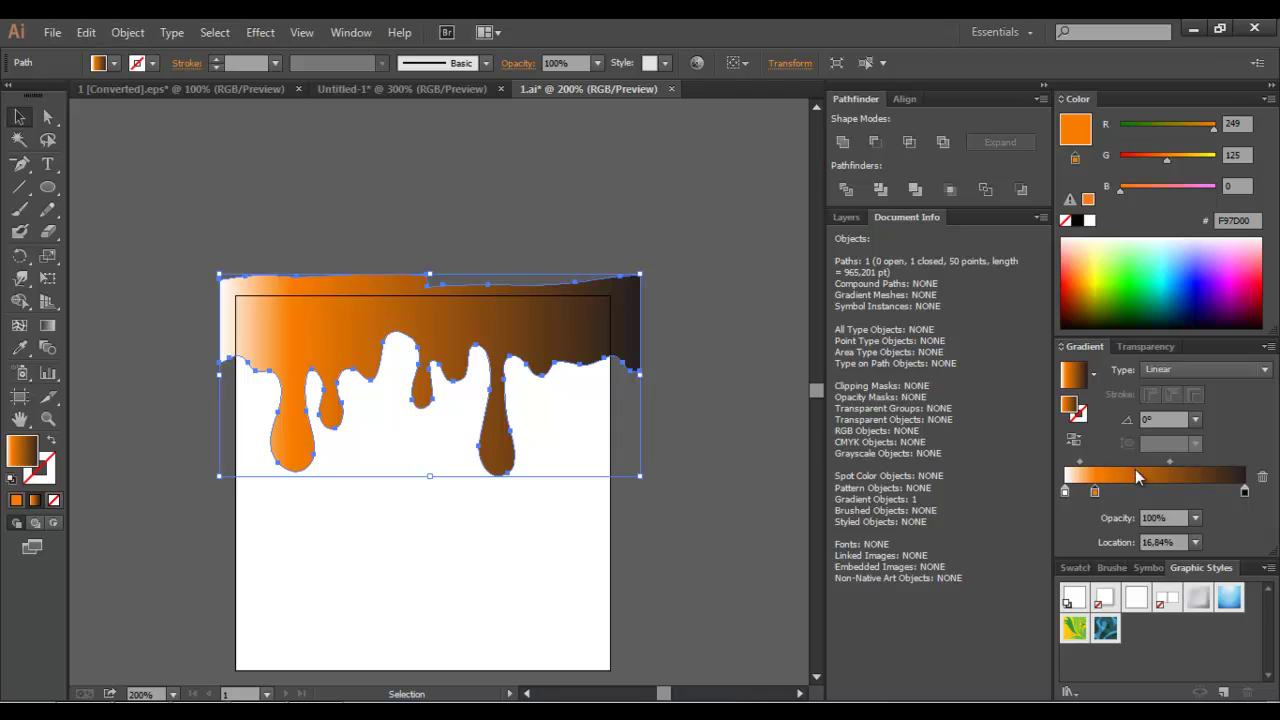
left_click(1135, 490)
left_click(1130, 262)
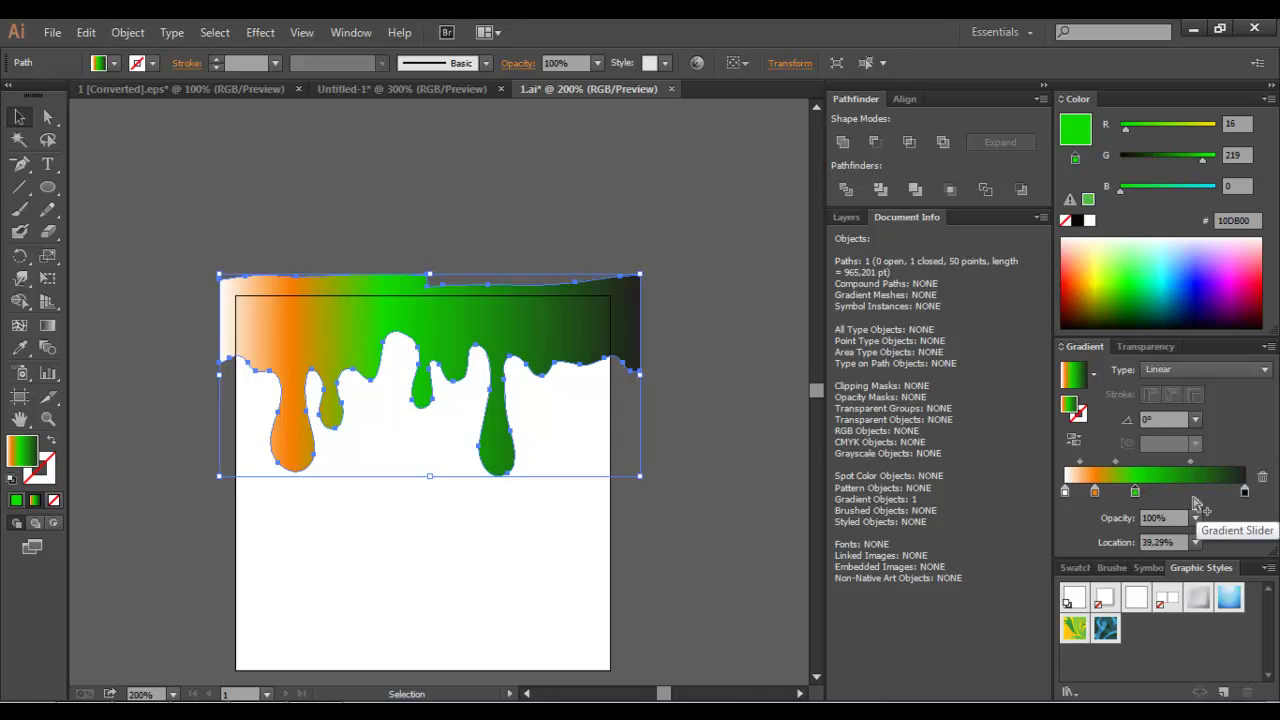
- Add light blue and magenta stops, removing the black and white end stops
left_click(1190, 489)
left_click(1180, 270)
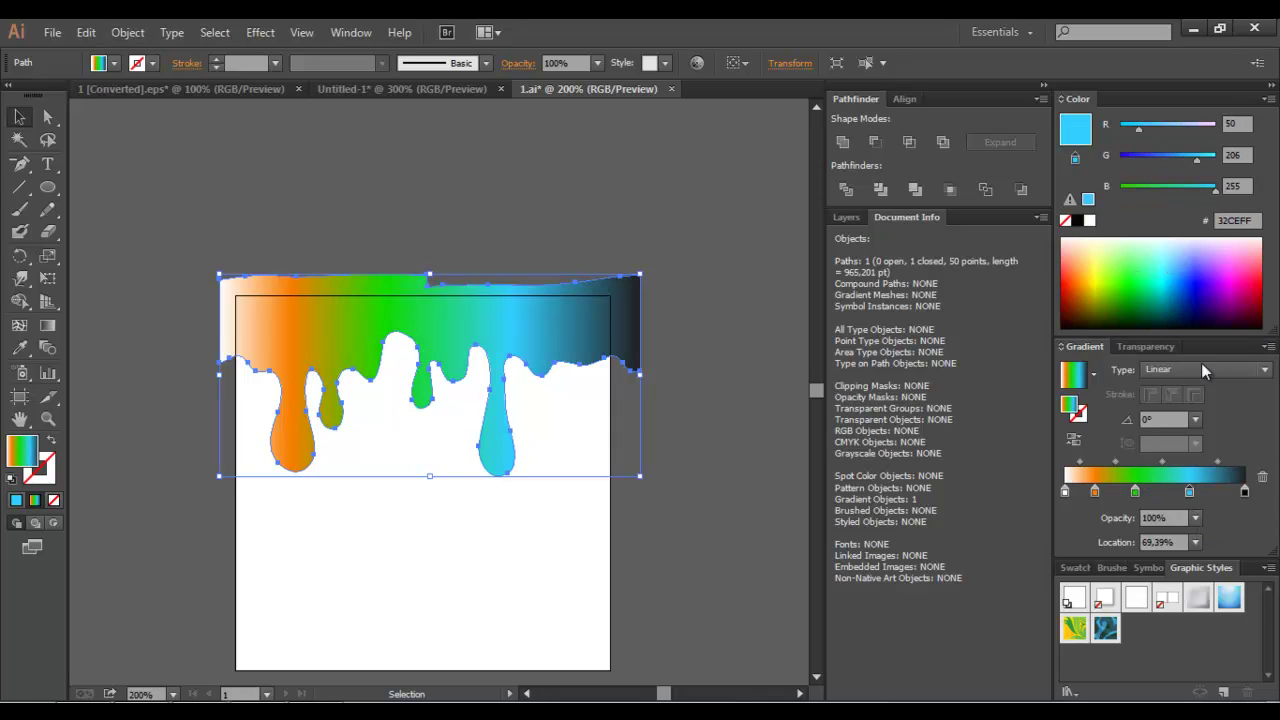
left_click(1232, 489)
left_click(1245, 268)
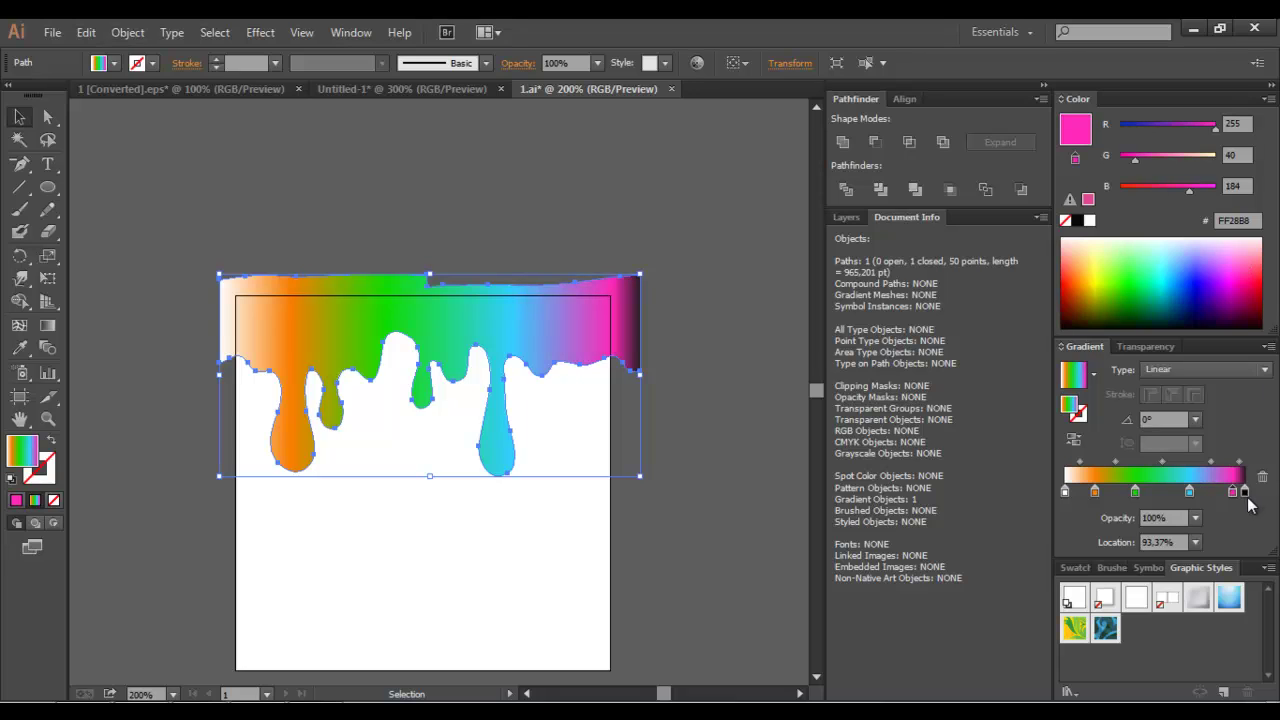
mouse_move(1244, 490)
left_mouse_down()
mouse_move(1246, 530)
mouse_move(1244, 490)
left_mouse_up()
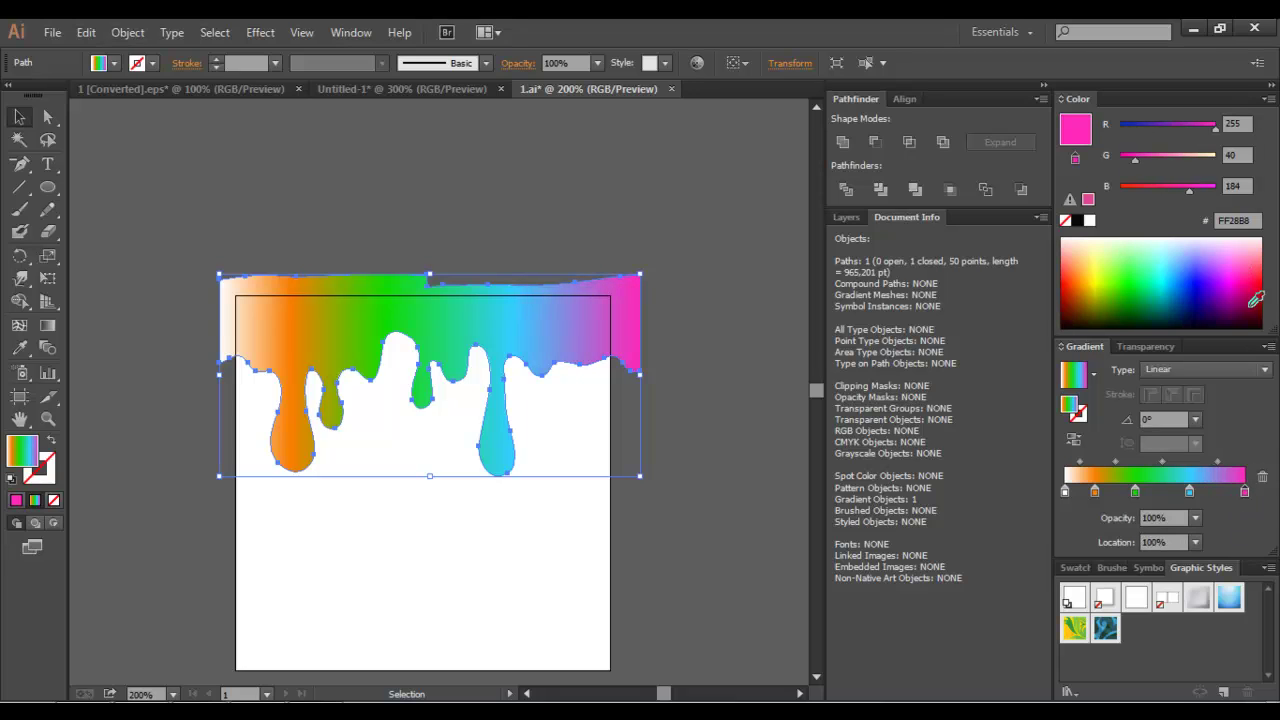
left_click(1236, 272)
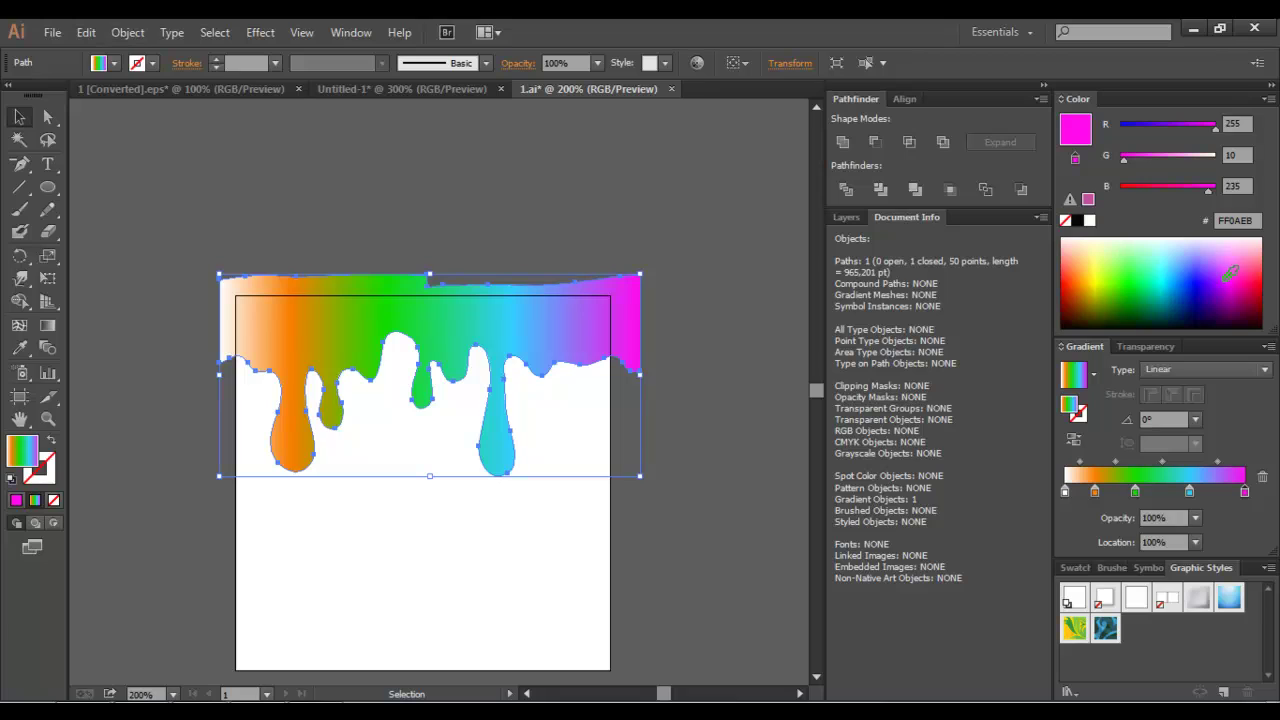
mouse_move(1067, 491)
left_mouse_down()
mouse_move(1065, 525)
mouse_move(1063, 492)
left_mouse_up()
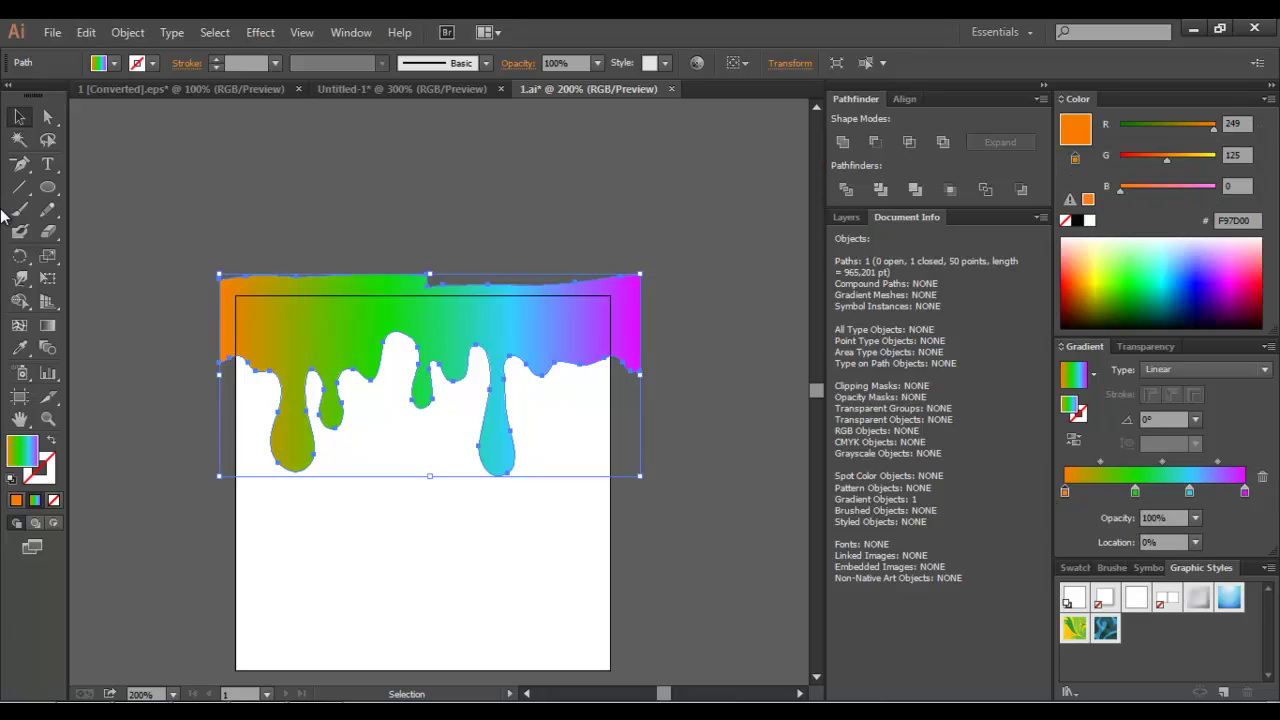
- Test a vertical gradient direction and shift stops, then restore the horizontal 0° gradient
left_click(53, 327)
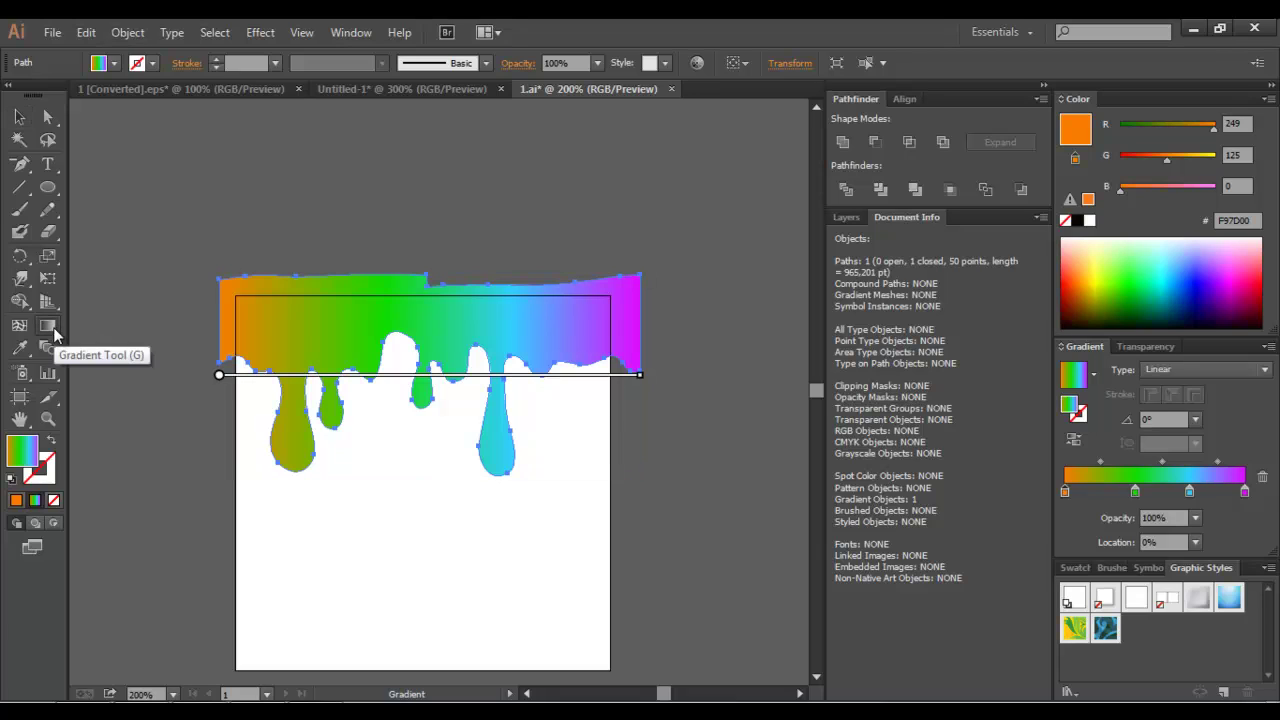
left_click_drag(429, 251, 429, 514)
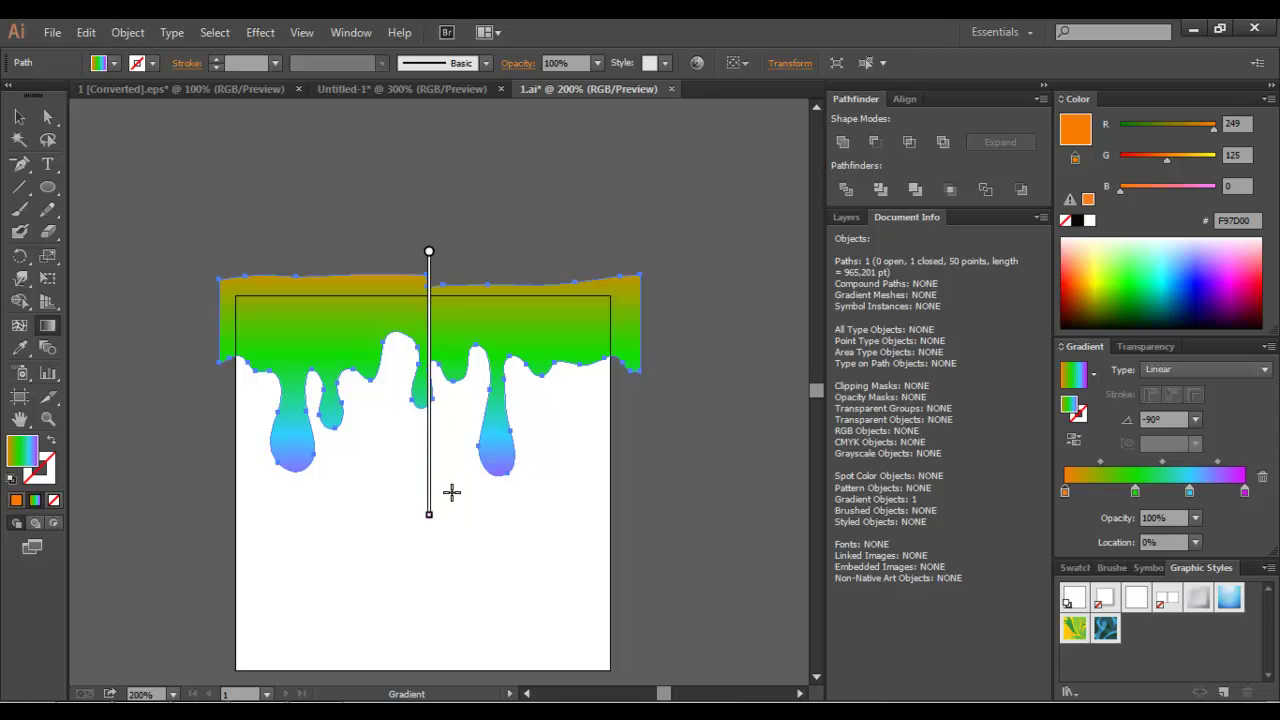
left_click(1117, 491)
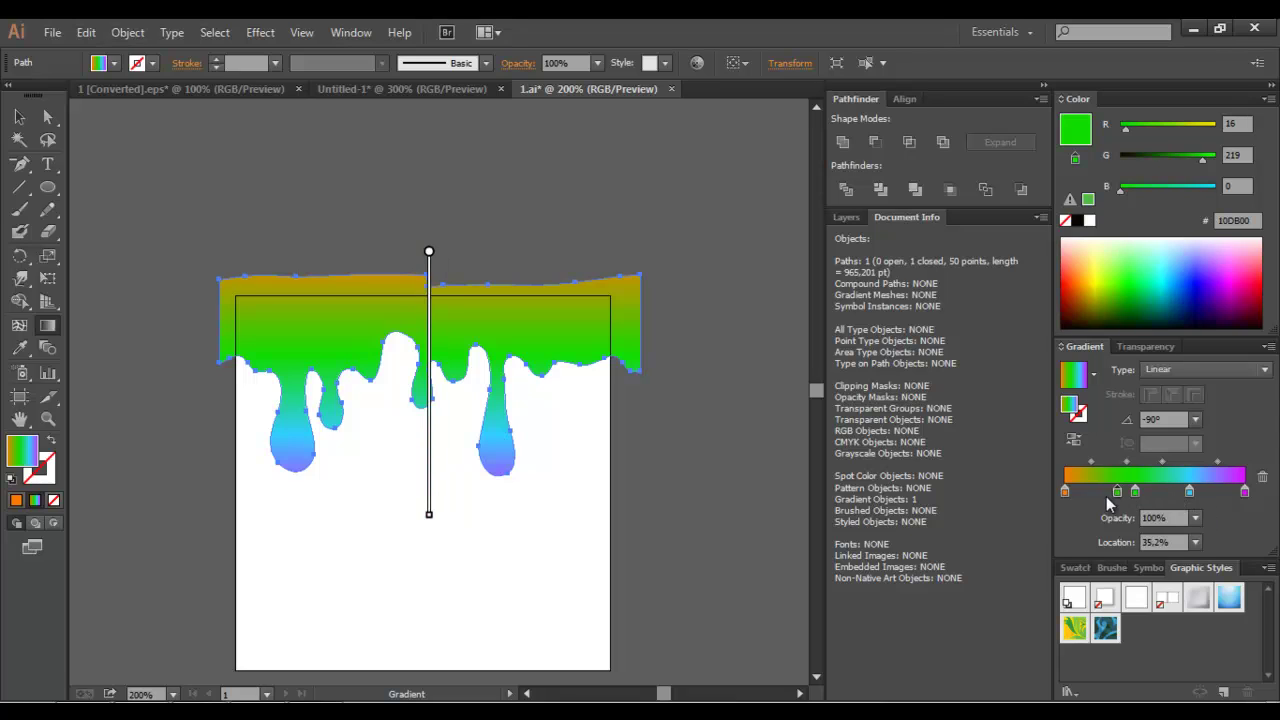
left_click_drag(1135, 491, 1135, 540)
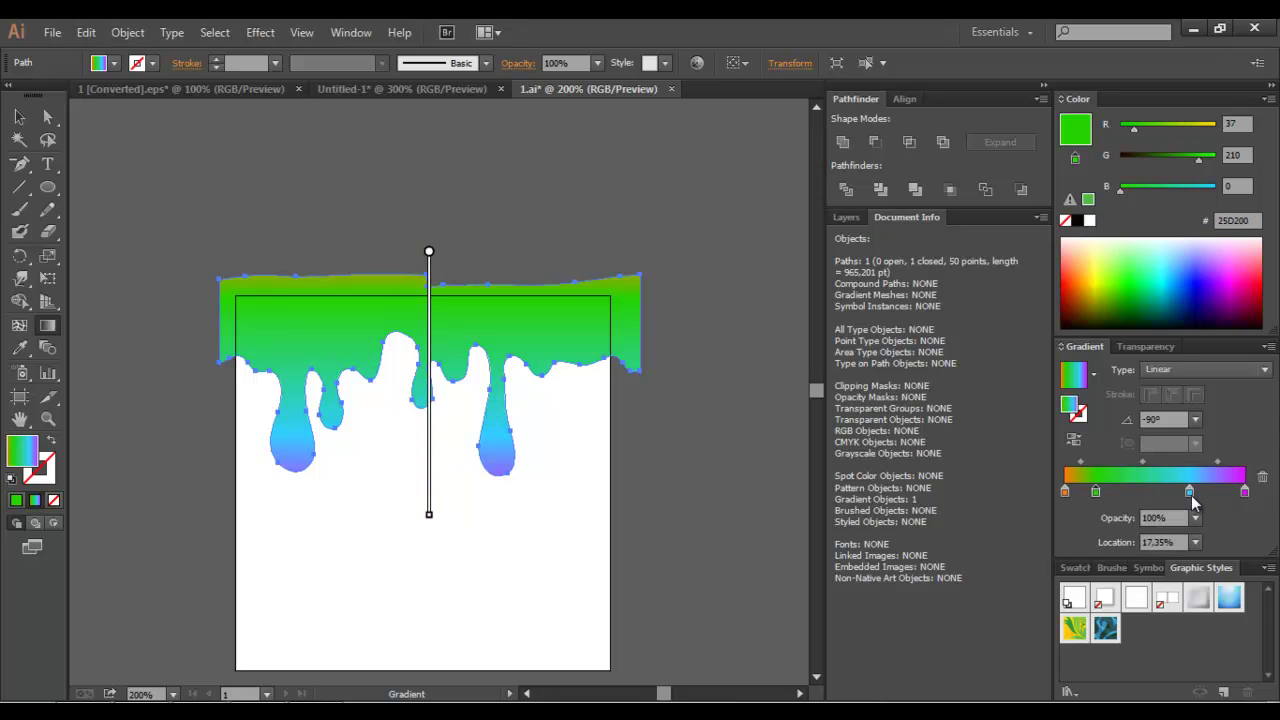
left_click_drag(1191, 495, 1146, 500)
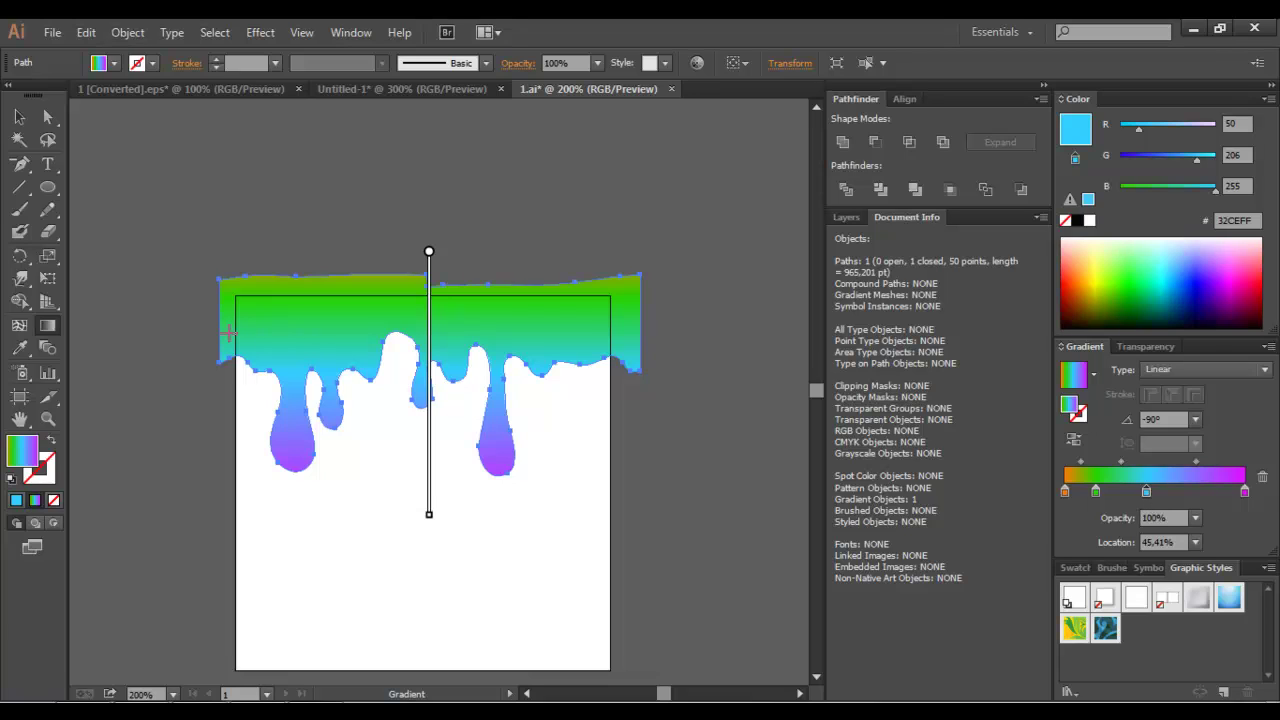
left_click_drag(222, 346, 661, 346)
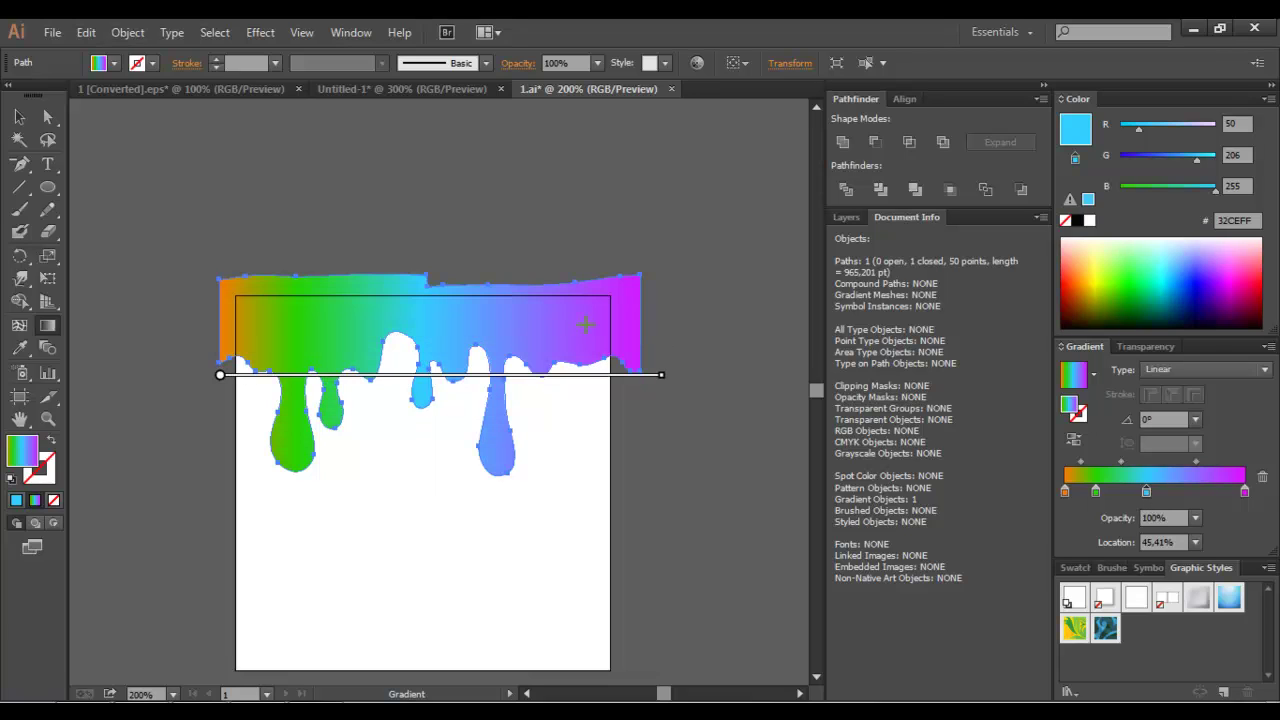
key("v")
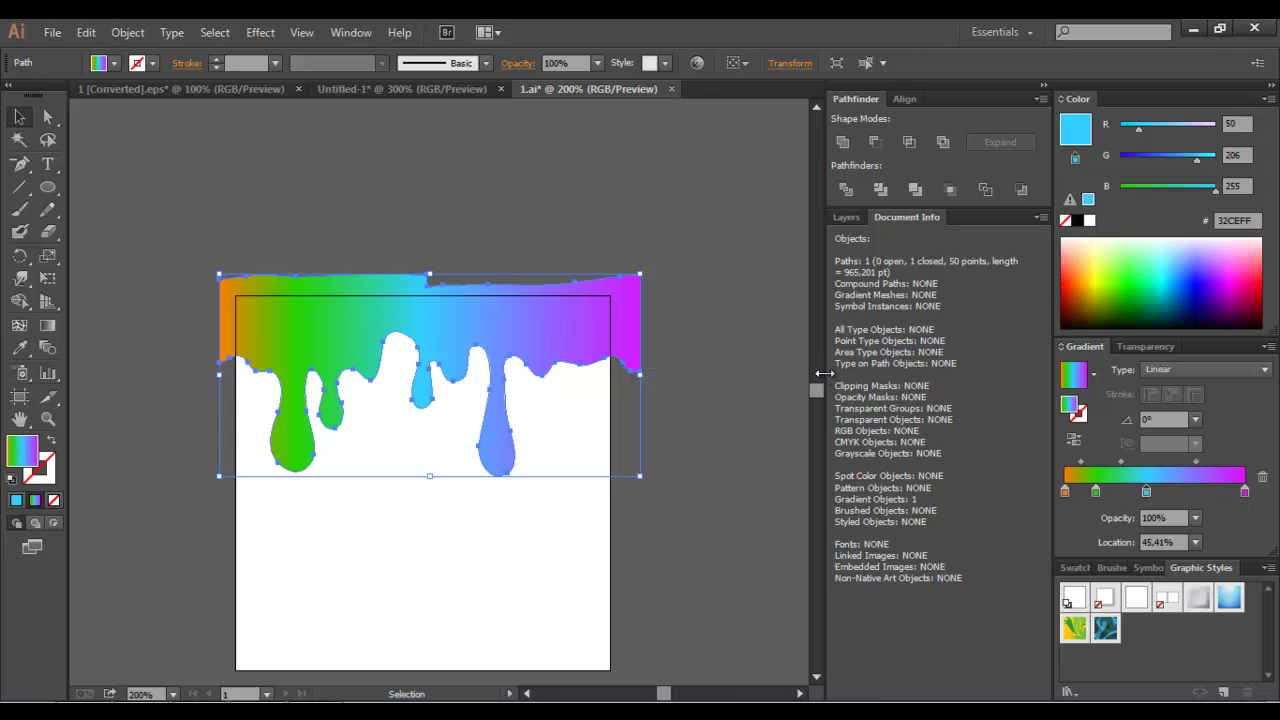
- Add a magenta stop at 0%, move light blue right and set green at 50%
left_click_drag(1094, 493, 1127, 493)
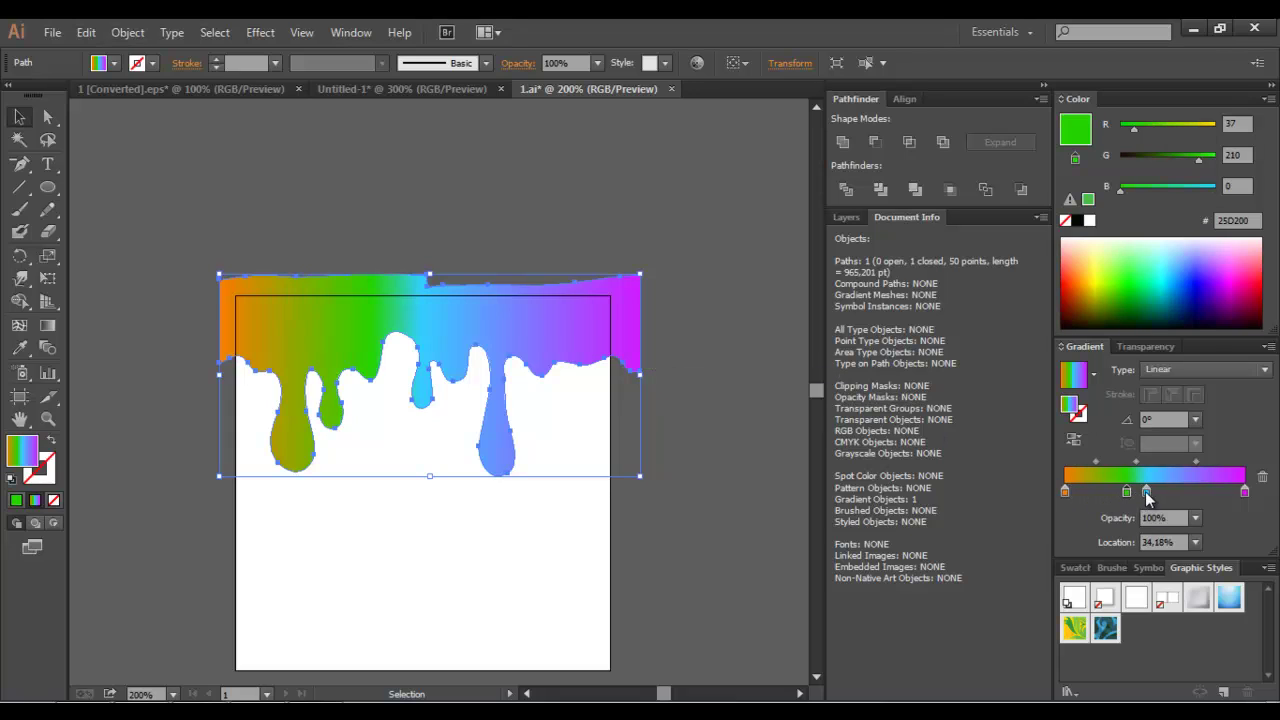
left_click_drag(1244, 491, 1227, 491)
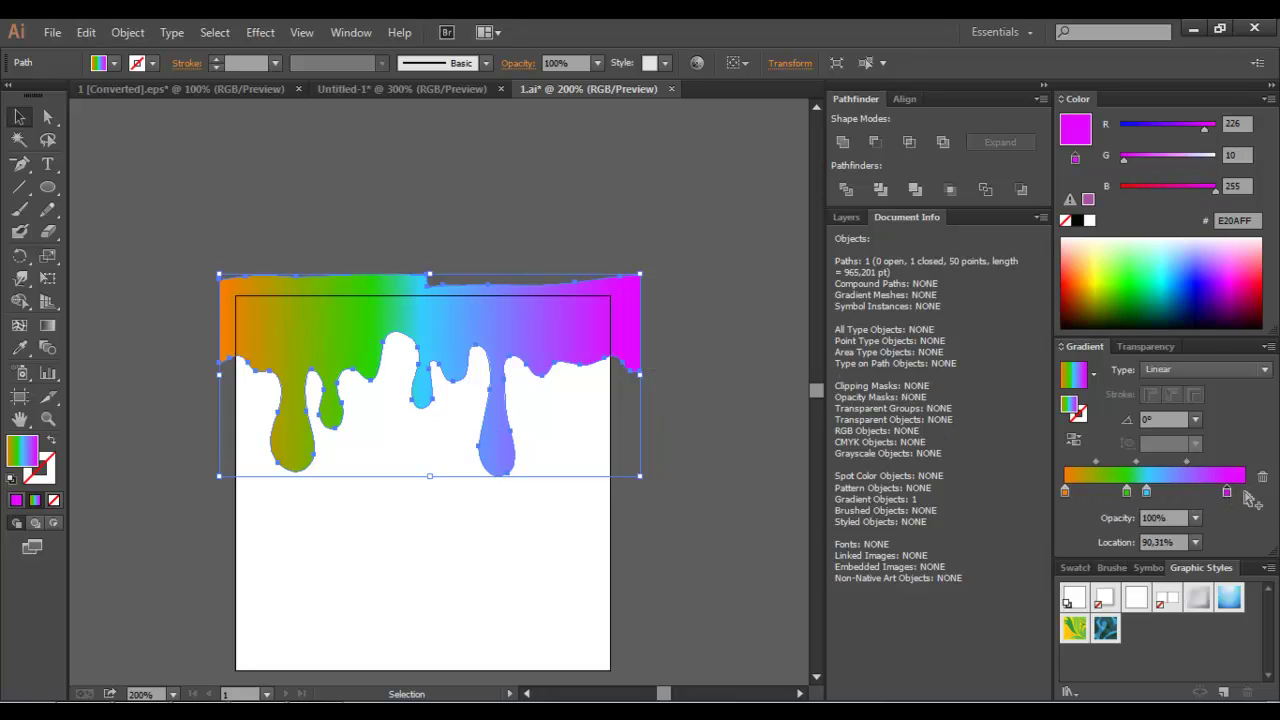
left_click(1088, 492)
mouse_move(1065, 491)
left_mouse_down()
mouse_move(1104, 491)
mouse_move(1047, 497)
left_mouse_up()
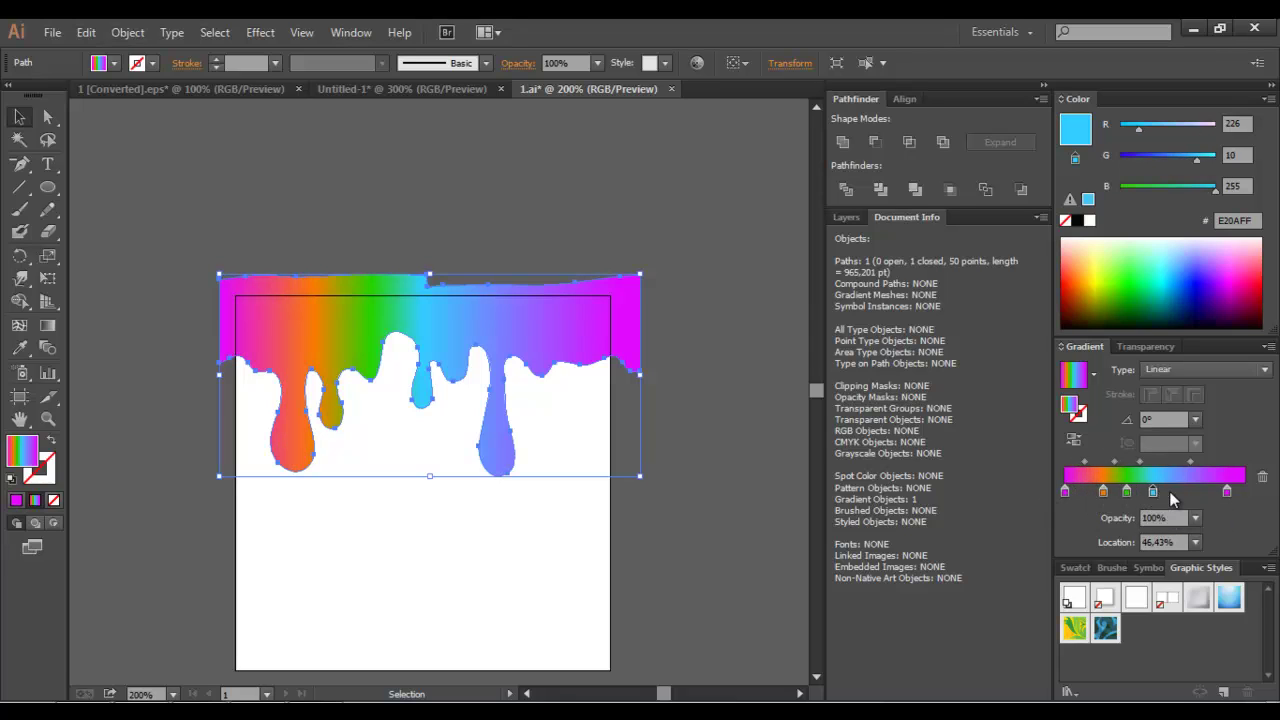
left_click_drag(1146, 491, 1237, 491)
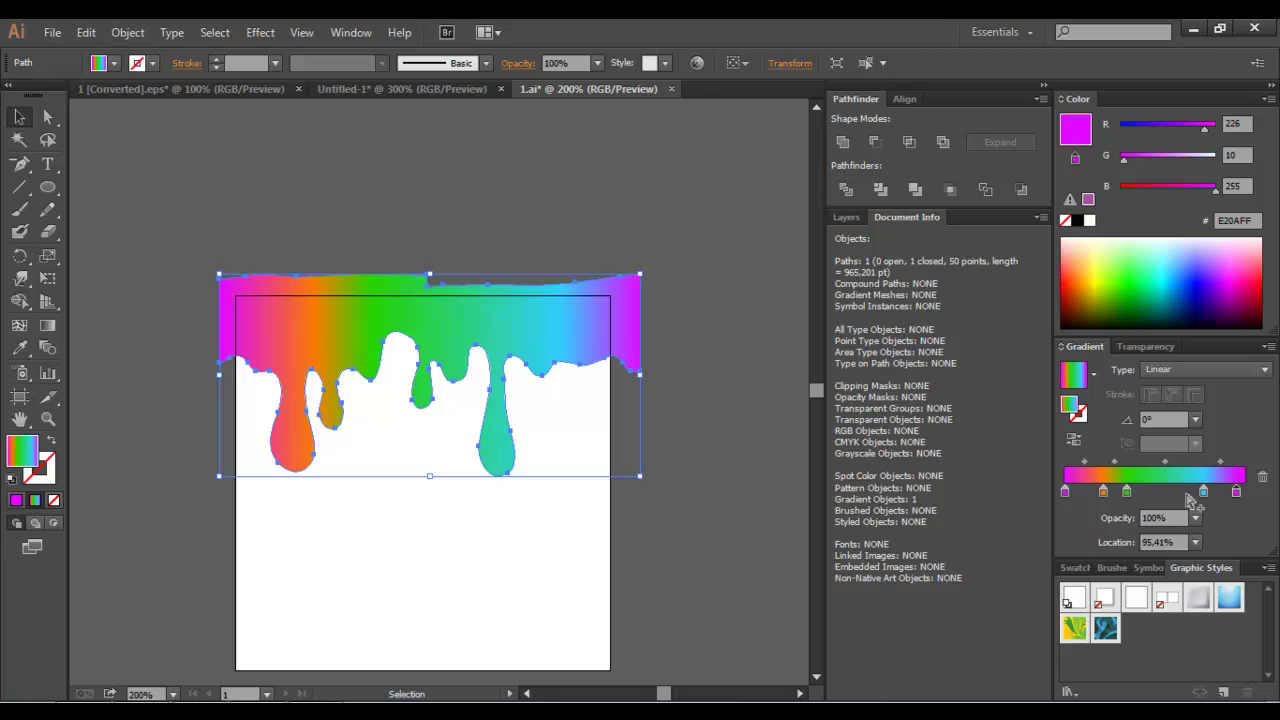
mouse_move(1127, 491)
left_mouse_down()
mouse_move(1155, 491)
mouse_move(1096, 496)
left_mouse_up()
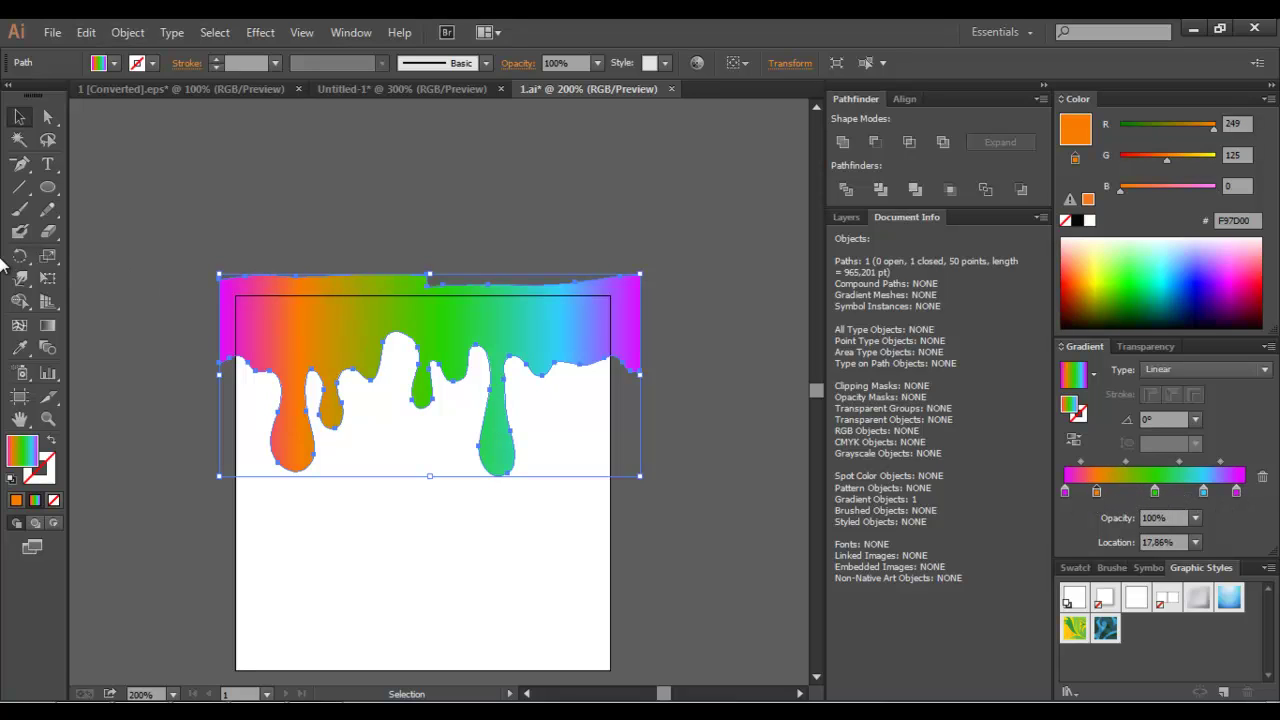
- Redraw the drip gradient across the artboard width, with orange near 21% and cyan near 74%
left_click(47, 325)
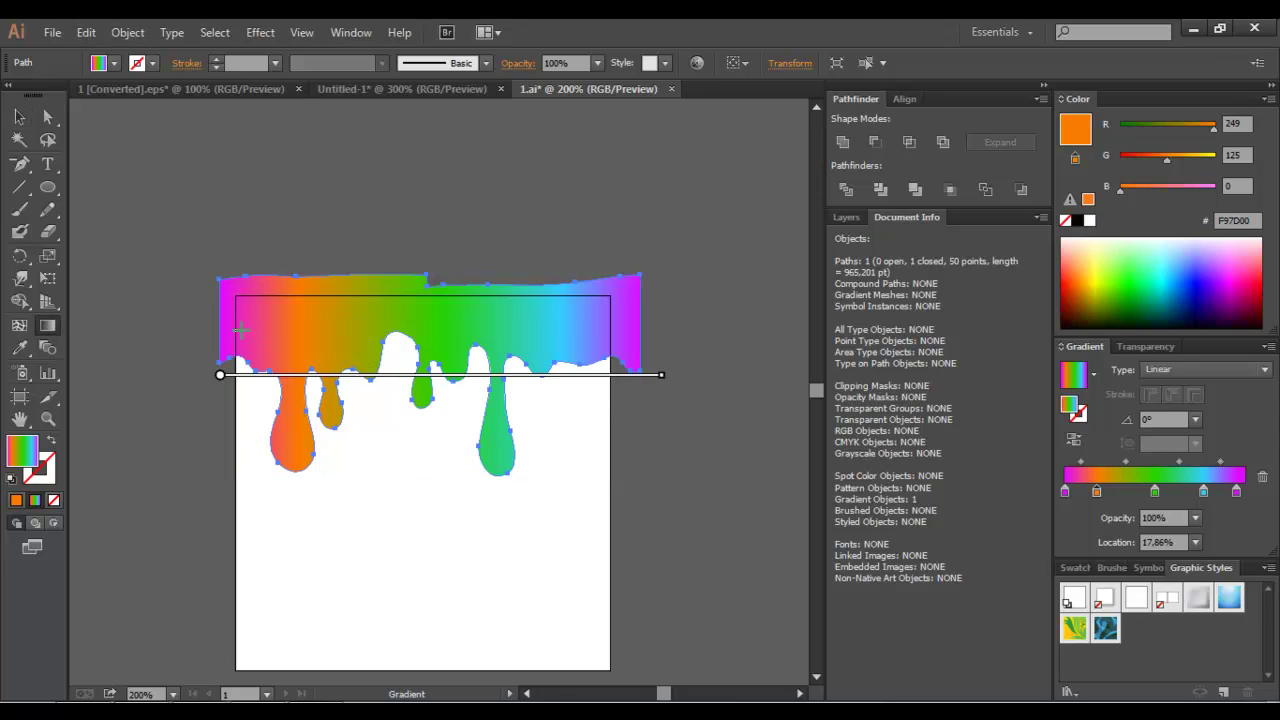
left_click_drag(232, 330, 604, 327)
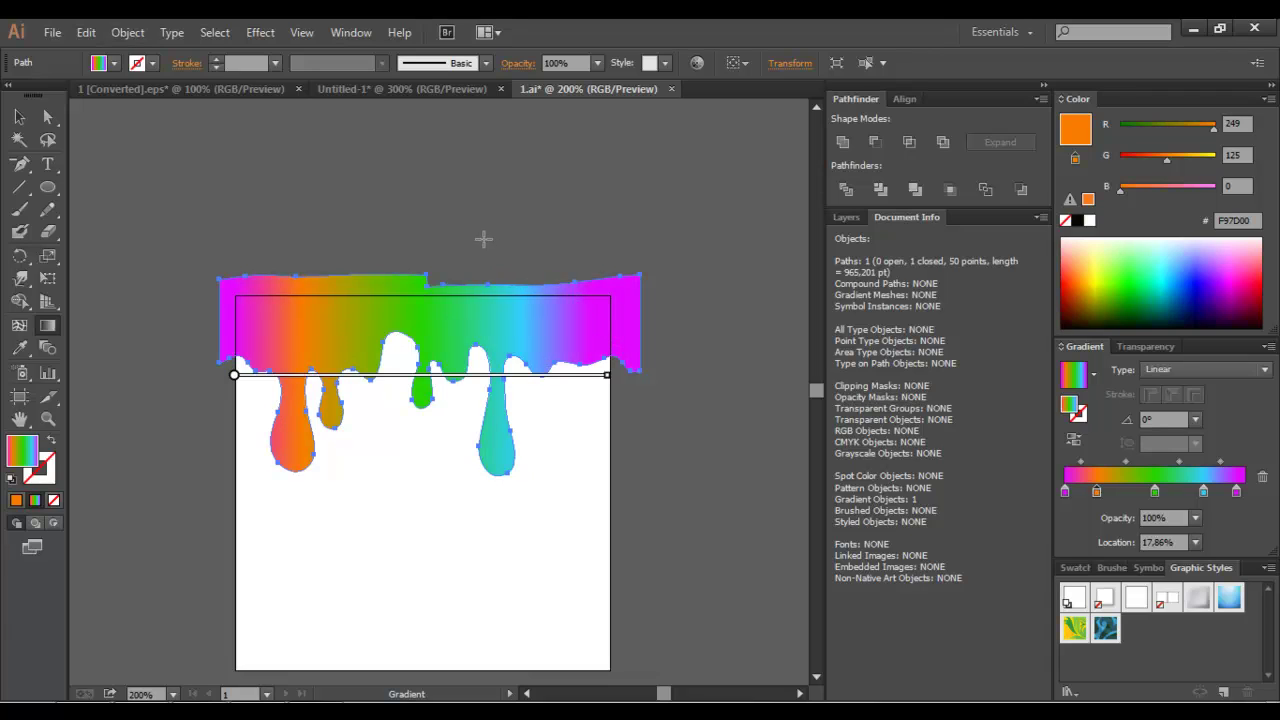
mouse_move(1204, 488)
left_mouse_down()
mouse_move(1174, 460)
mouse_move(1149, 490)
mouse_move(1104, 491)
left_mouse_up()
left_click(1176, 460)
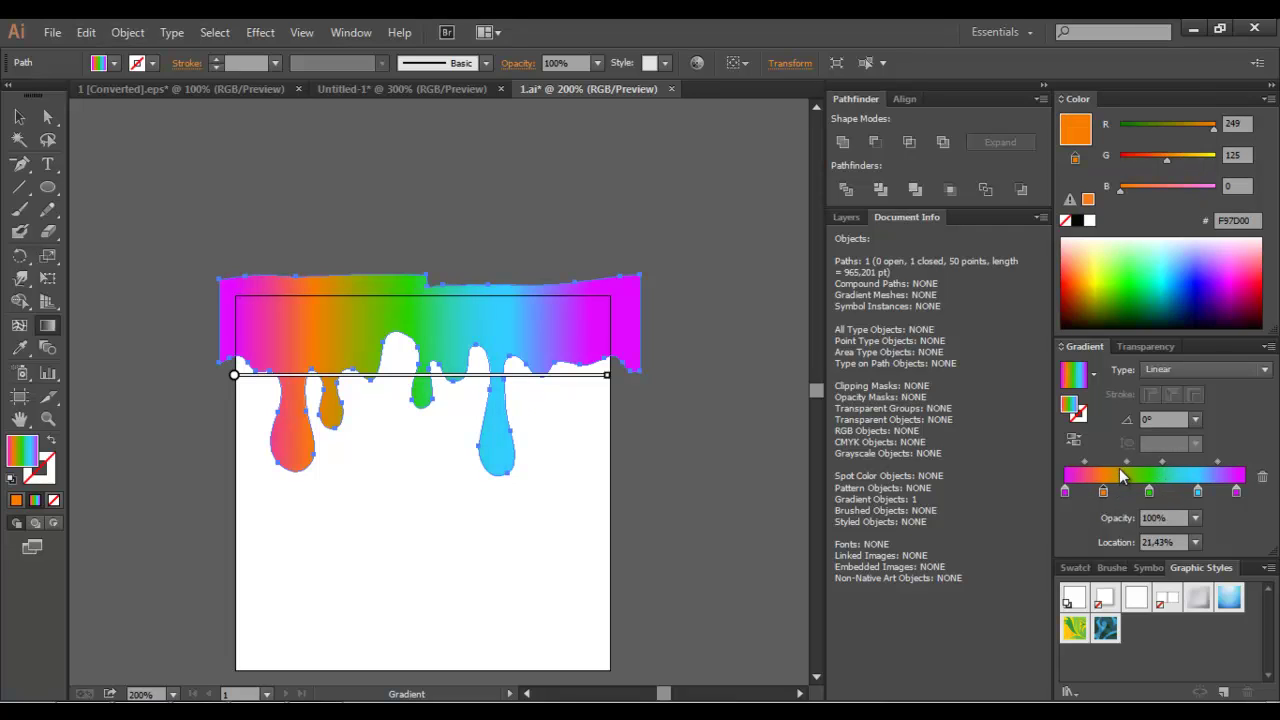
left_click(1128, 462)
key("v")
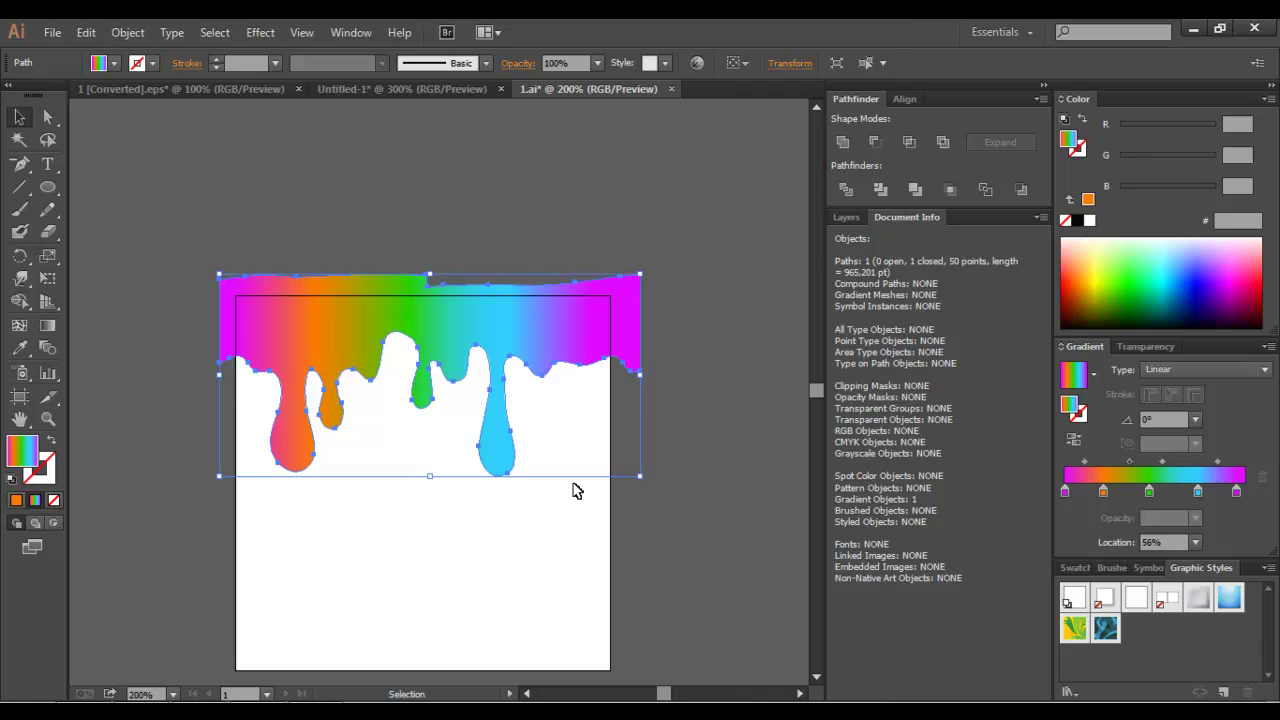
left_click(572, 486)
- Create a 200 × 50 pt rectangle with the Rectangle tool
left_click(585, 370)
left_click(50, 189)
left_click(140, 186)
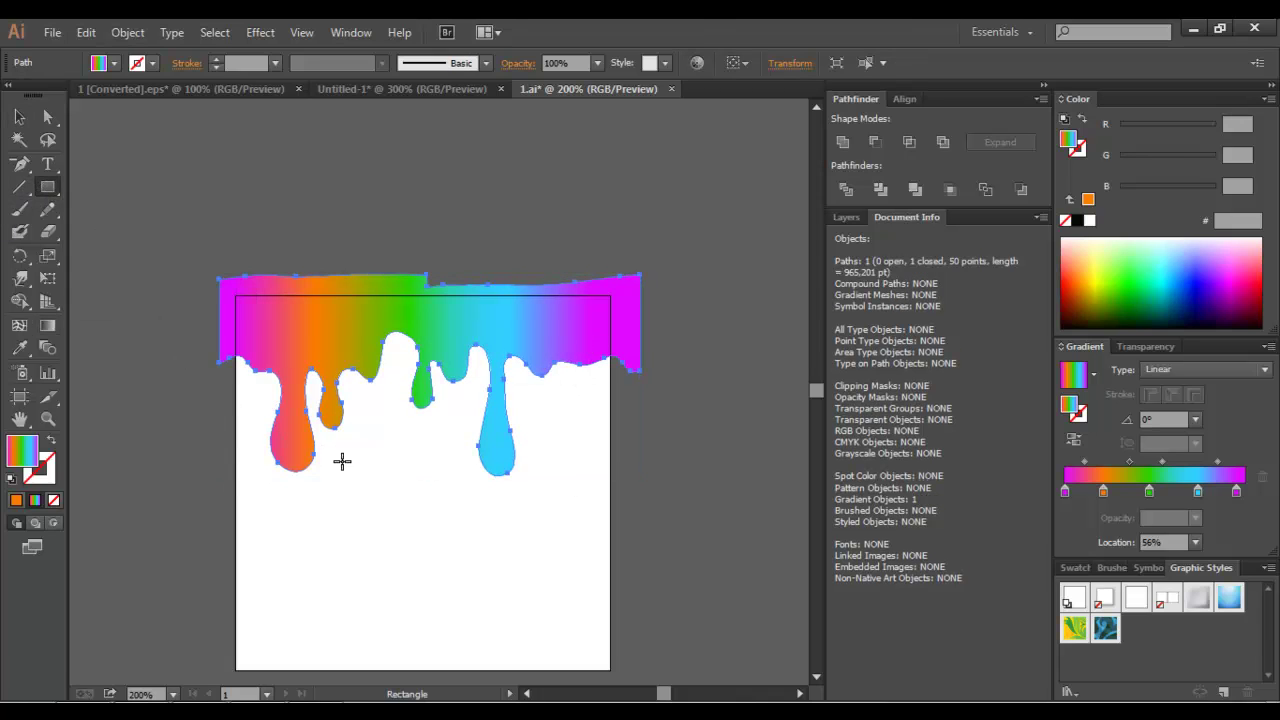
left_click(399, 490)
type("200")
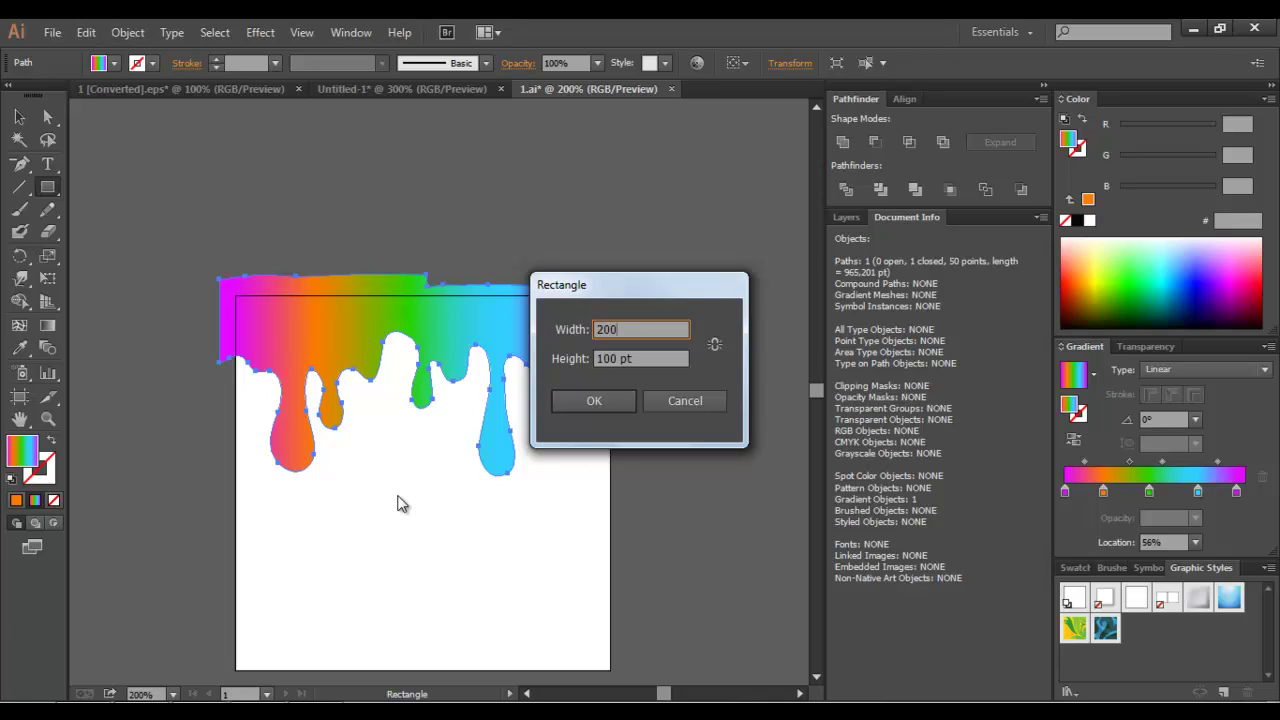
key("Tab")
type("50")
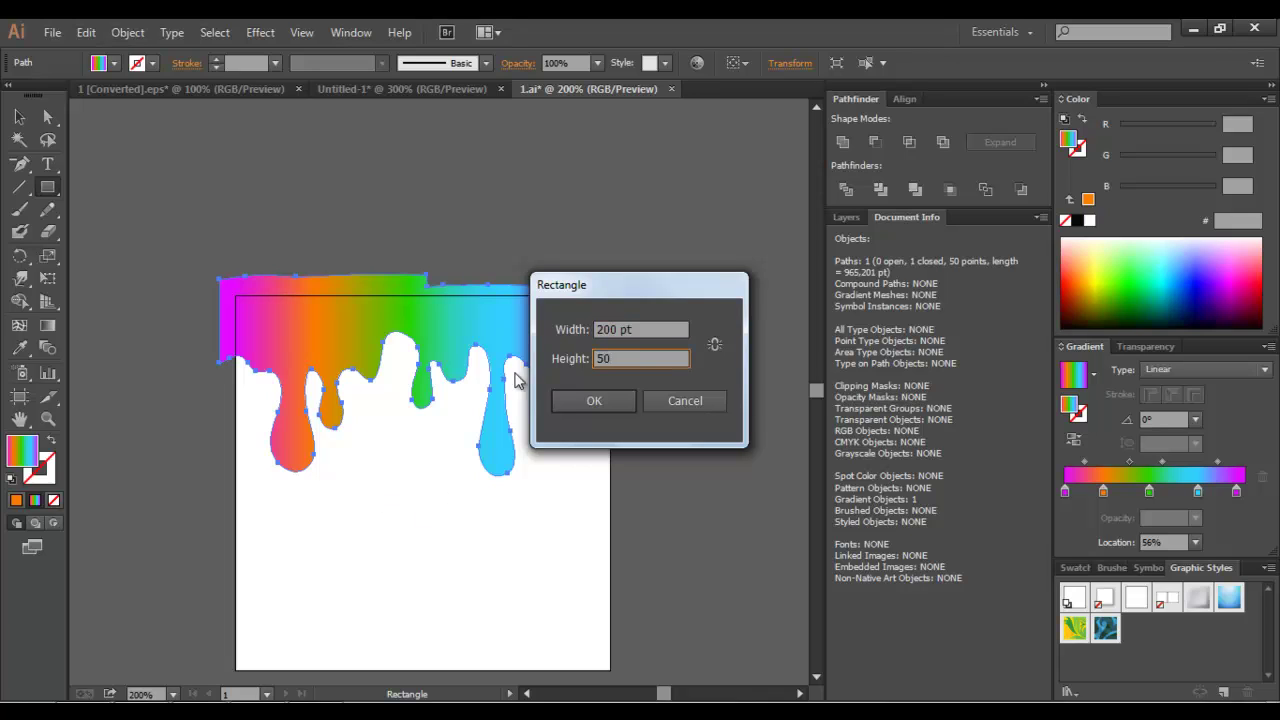
left_click(591, 400)
key("v")
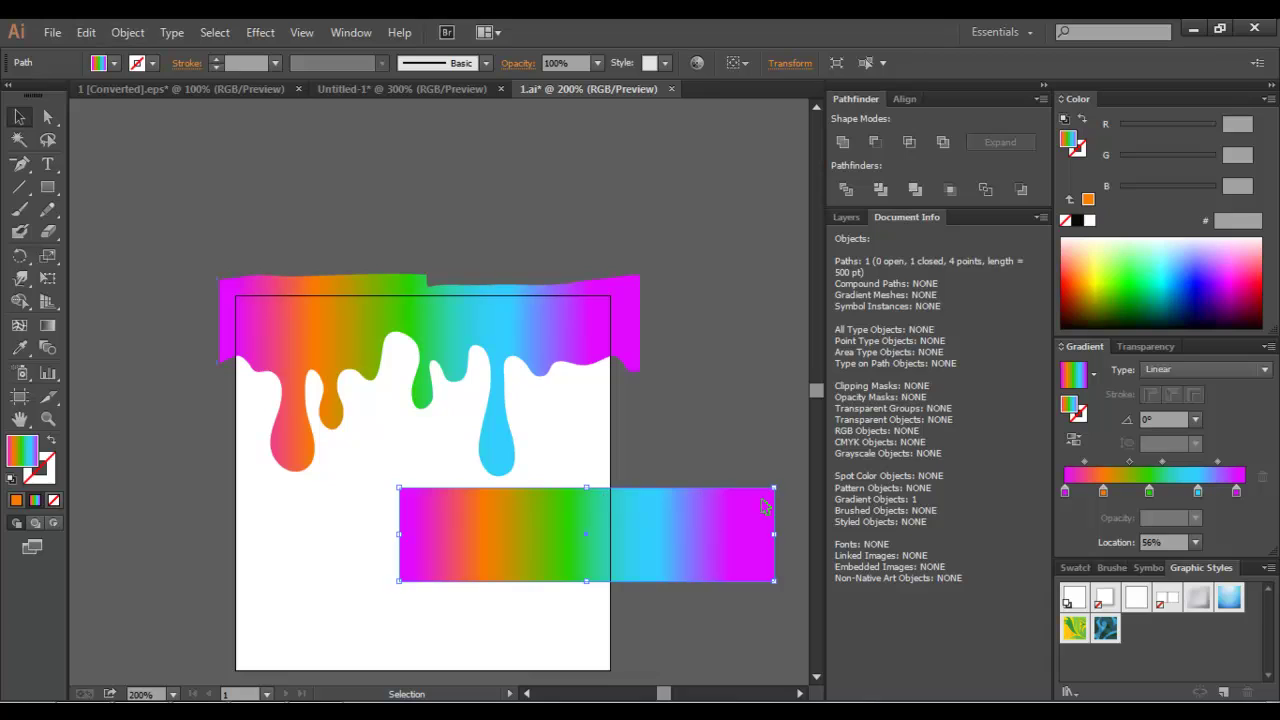
- Fill the rectangle green and align it to the artboard's horizontal centre and top
left_click(1154, 260)
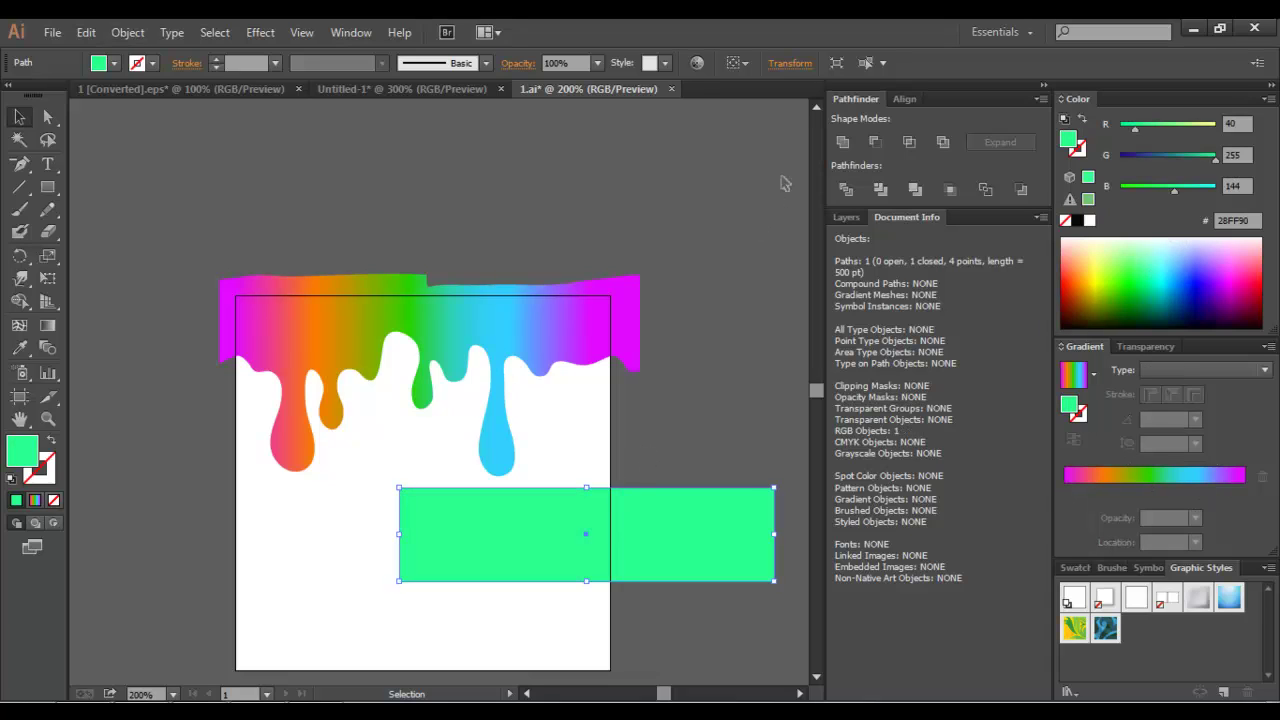
left_click(788, 63)
left_click(744, 63)
left_click(770, 125)
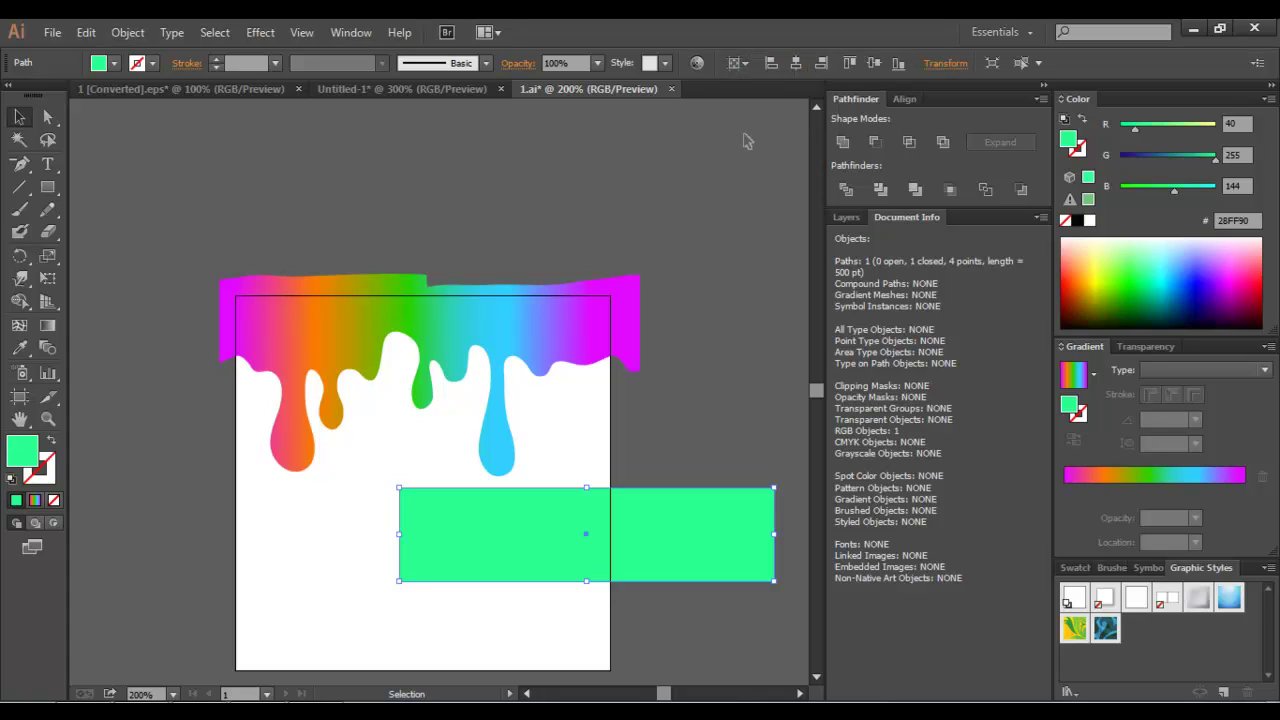
left_click(797, 64)
left_click(851, 64)
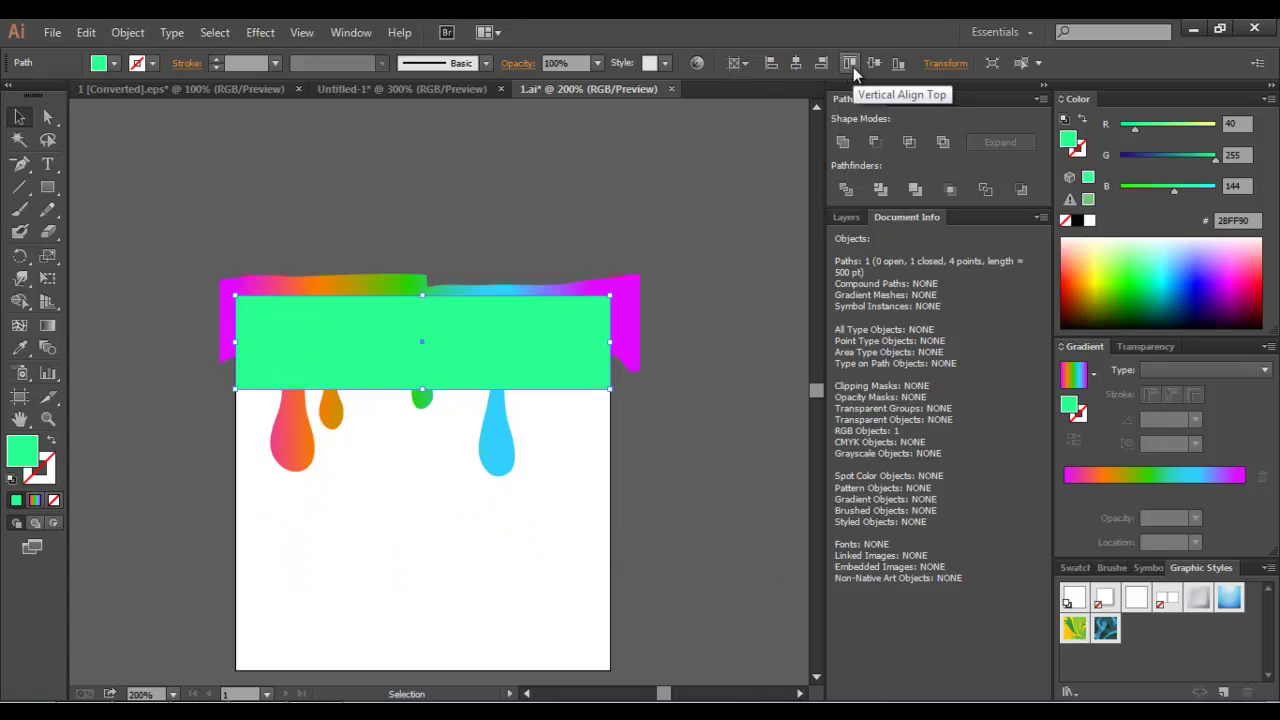
left_click_drag(614, 200, 346, 474)
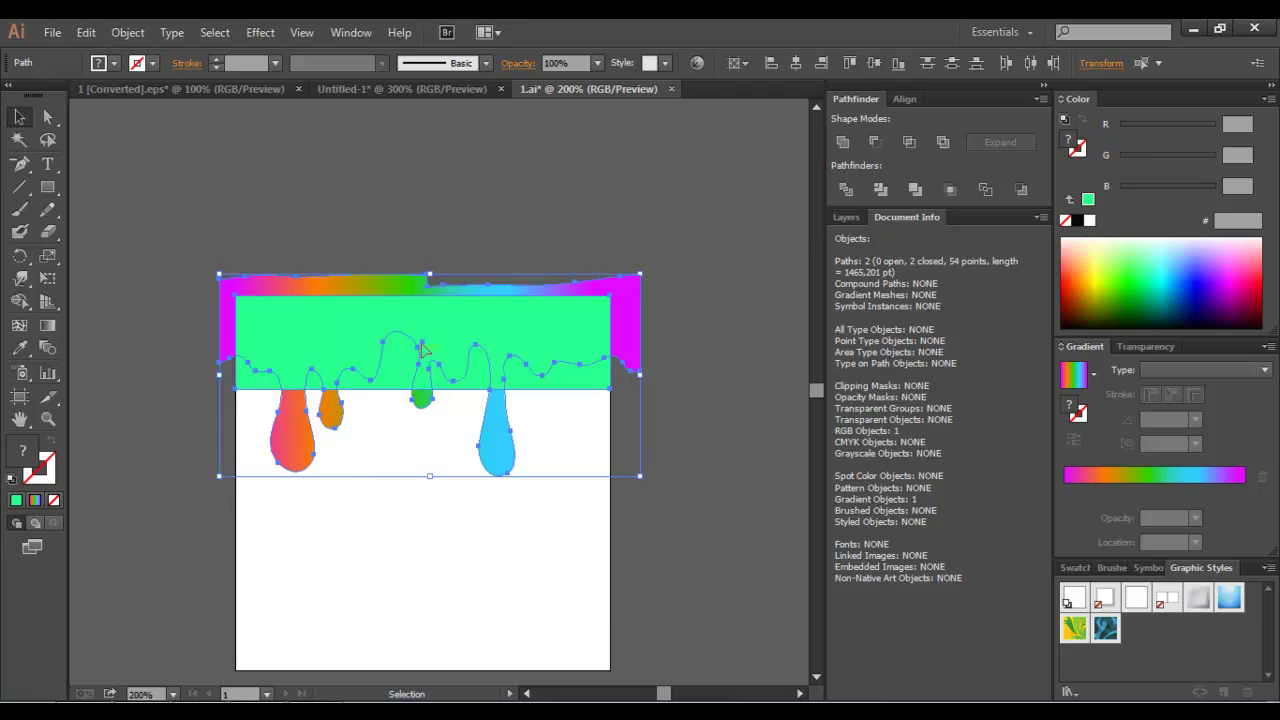
- Try clipping and grouping the rectangle with the drips, then undo those attempts
right_click(424, 345)
left_click(476, 500)
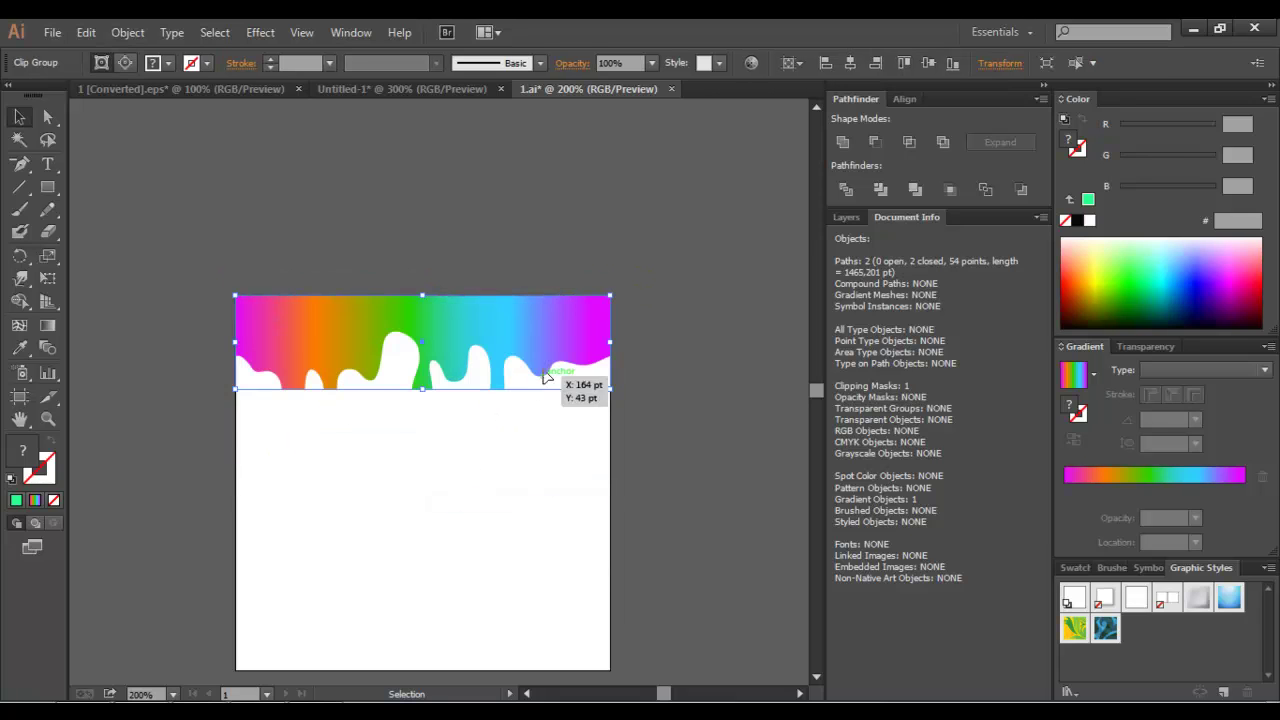
key("ctrl+z")
left_click(474, 388)
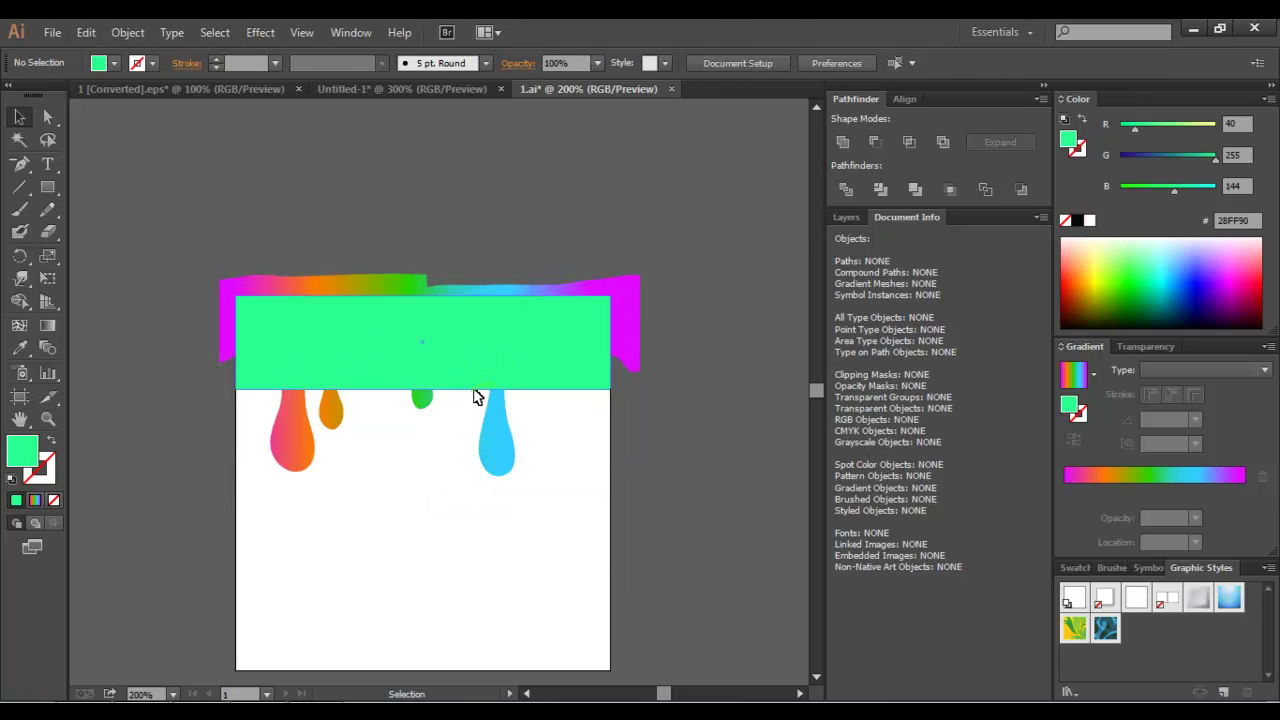
mouse_move(426, 390)
left_mouse_down()
mouse_move(429, 528)
mouse_move(521, 296)
left_mouse_up()
right_click(521, 316)
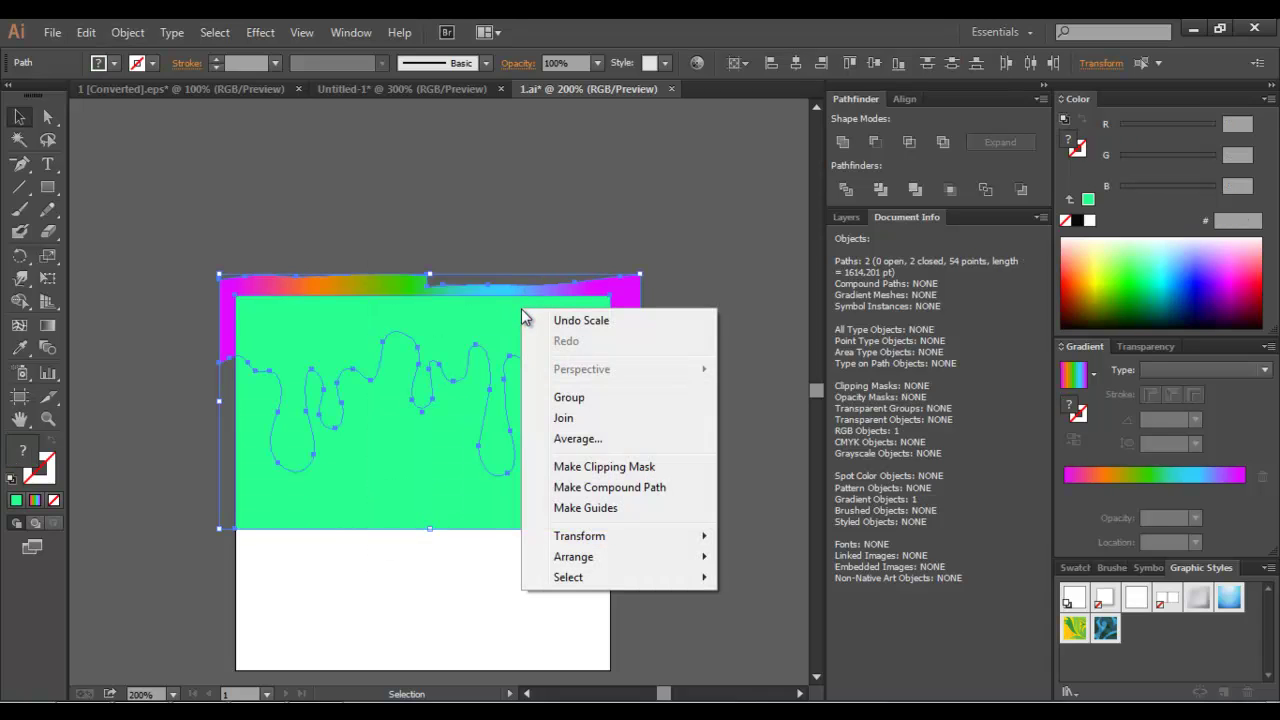
left_click(605, 398)
right_click(585, 358)
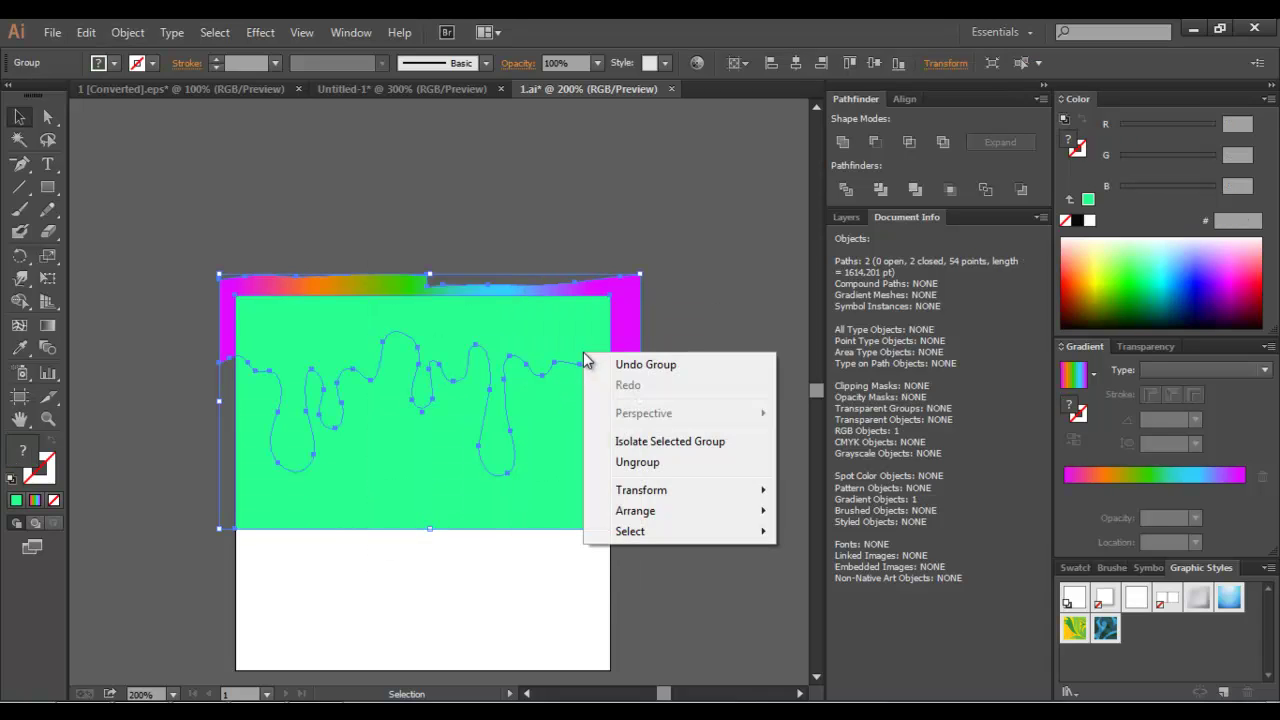
left_click(637, 443)
key("ctrl+z")
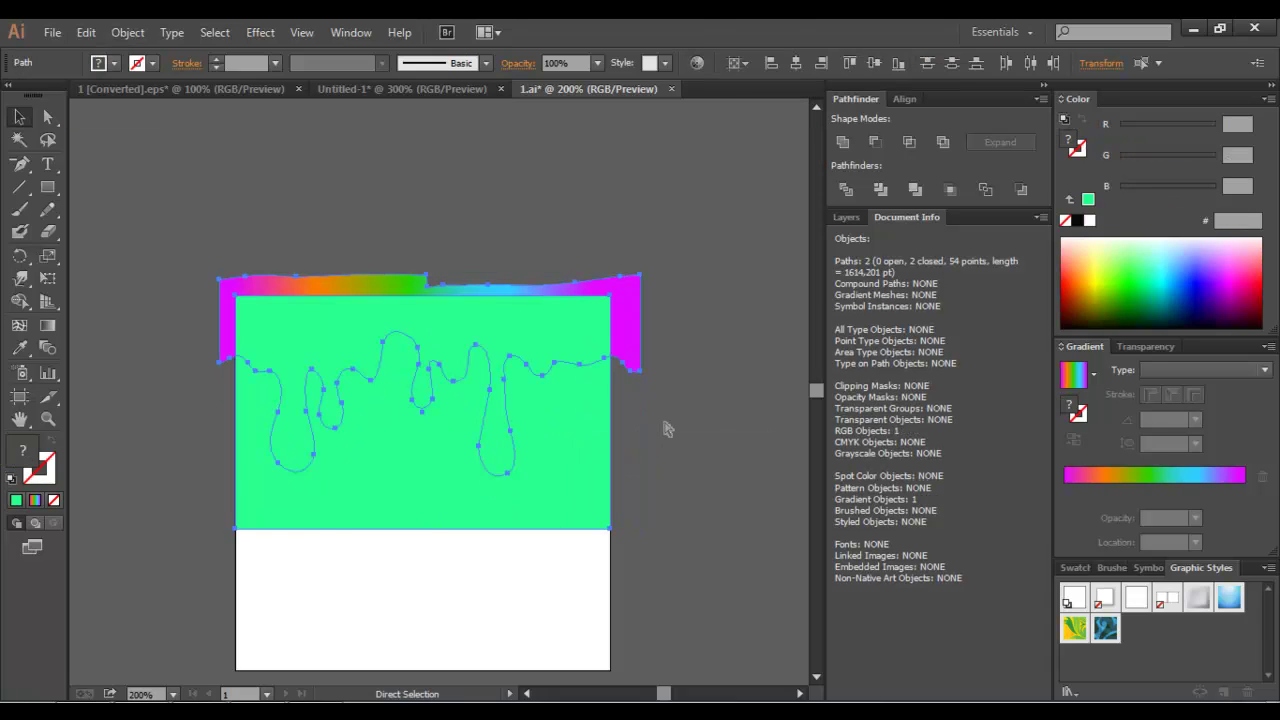
key("ctrl+z")
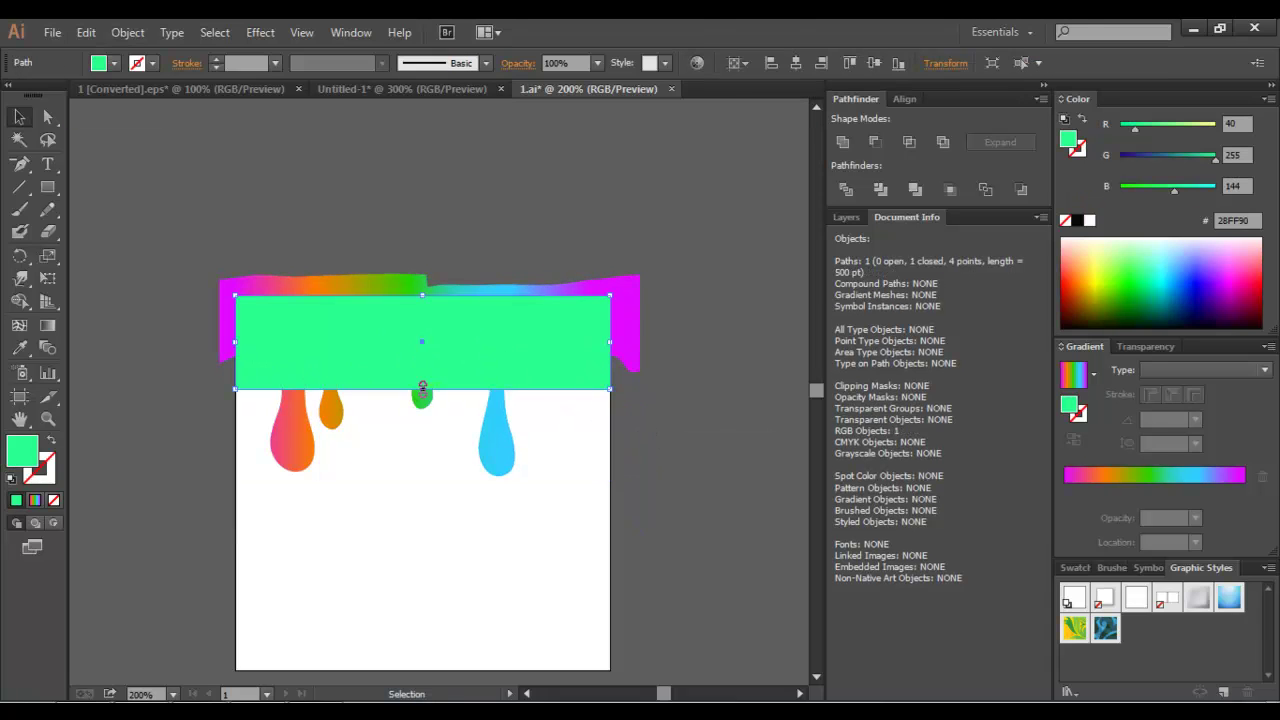
- Extend the green rectangle down over the drips and make it a clipping mask
left_click_drag(422, 389, 422, 513)
key("ctrl+a")
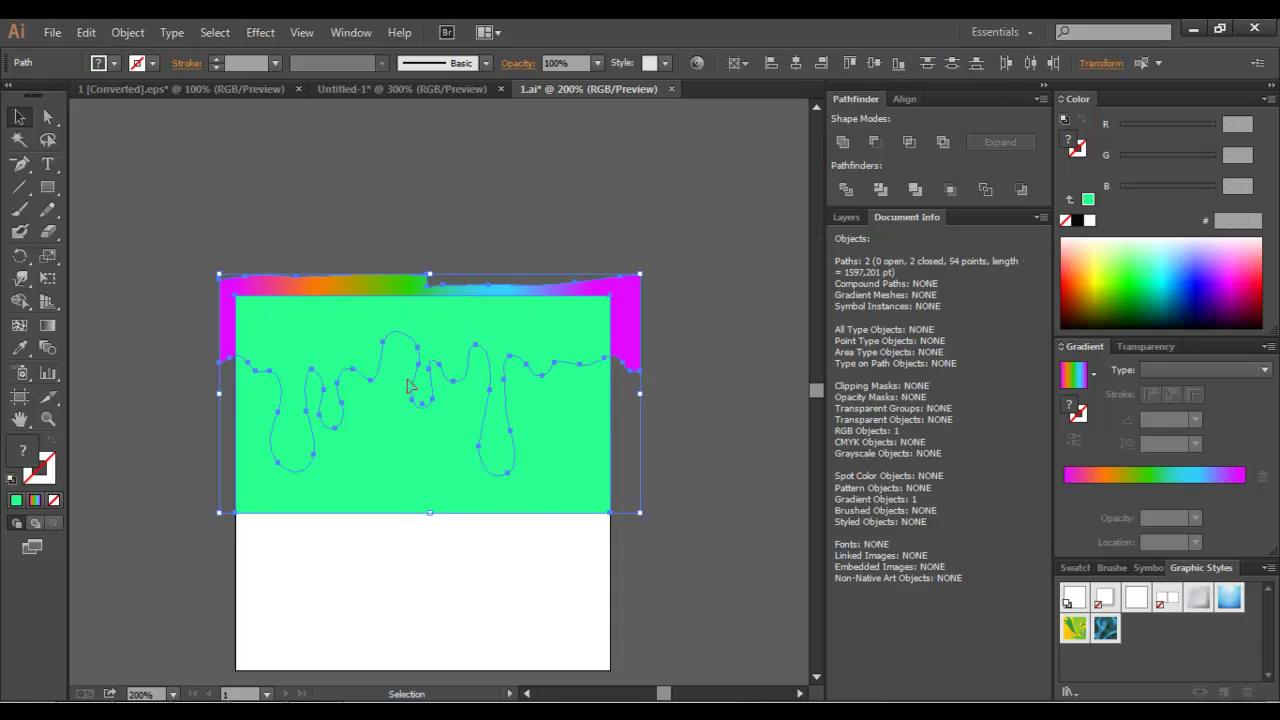
right_click(415, 368)
left_click(486, 524)
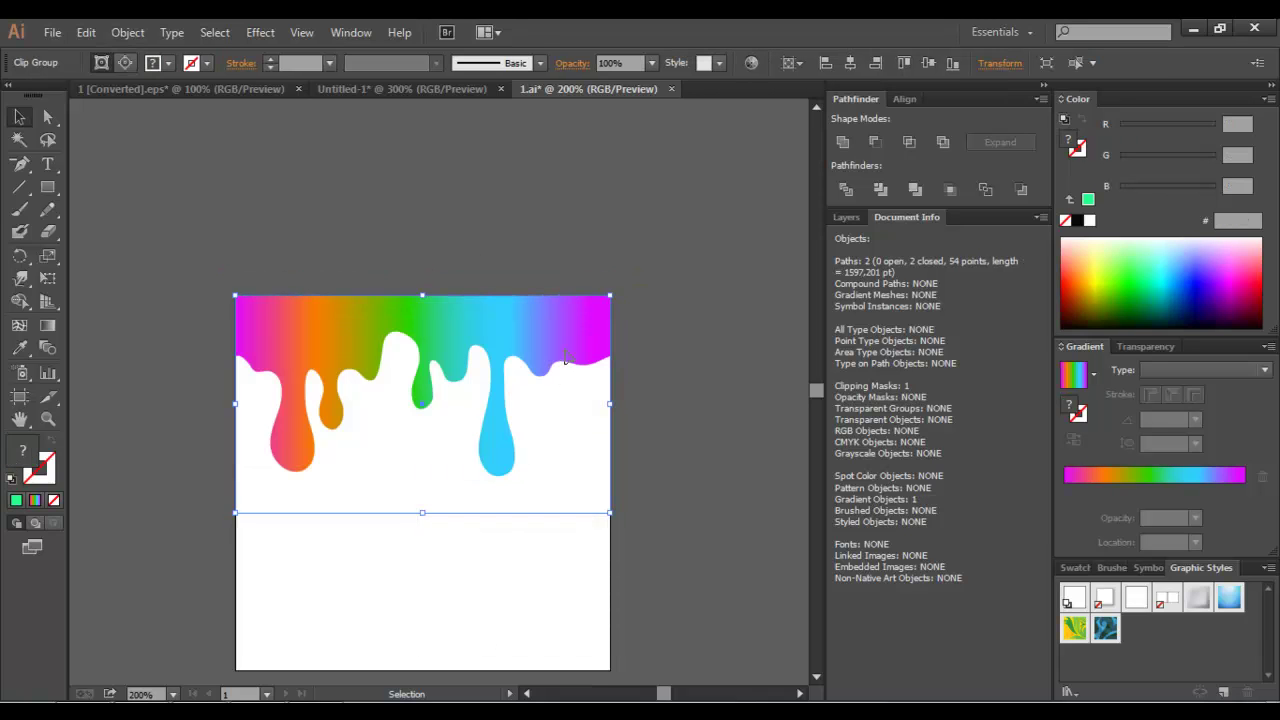
left_click_drag(565, 358, 397, 344)
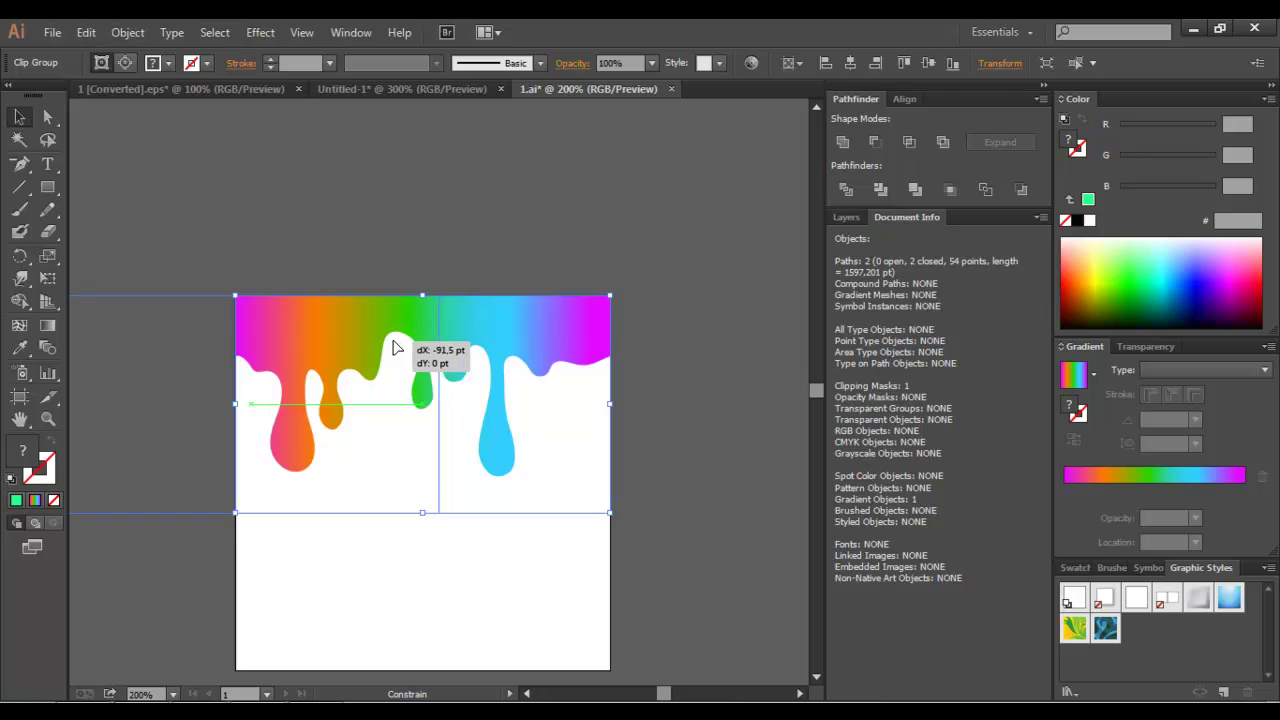
key("Return")
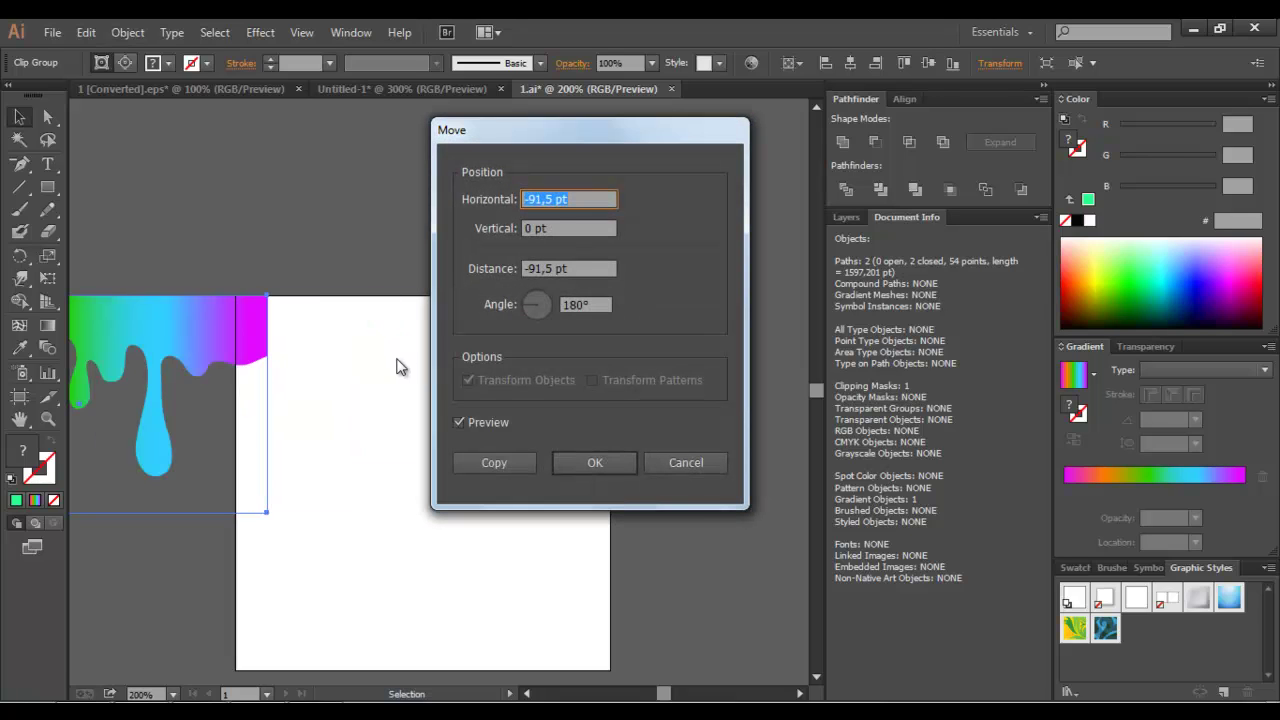
type("00")
key("Tab")
left_click(491, 462)
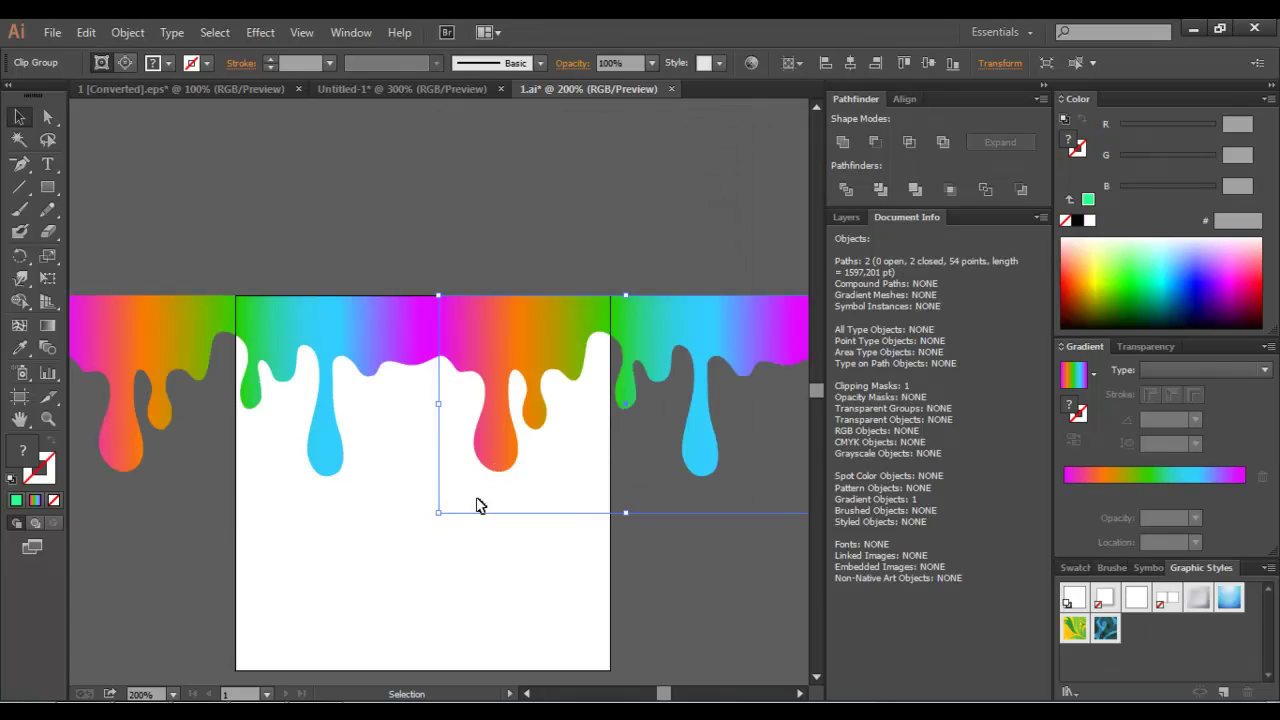
left_click(477, 505)
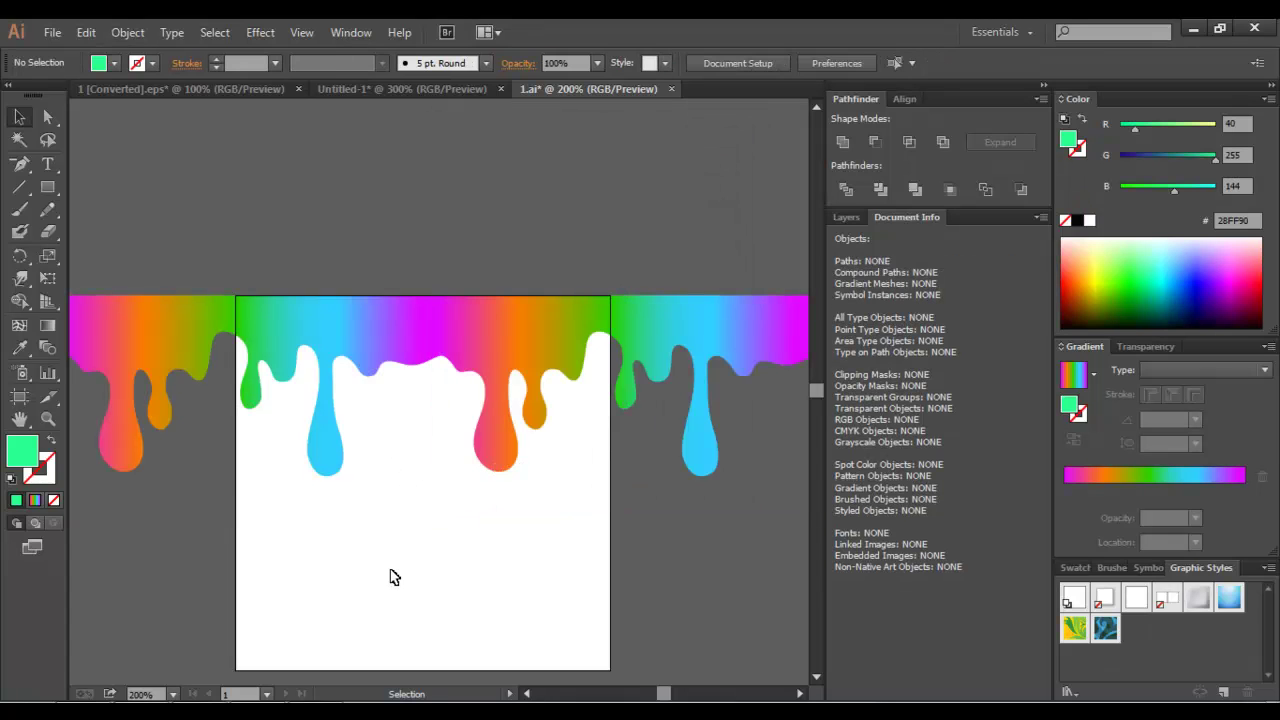
key("ctrl+z")
key("ctrl+z")
left_click(448, 547)
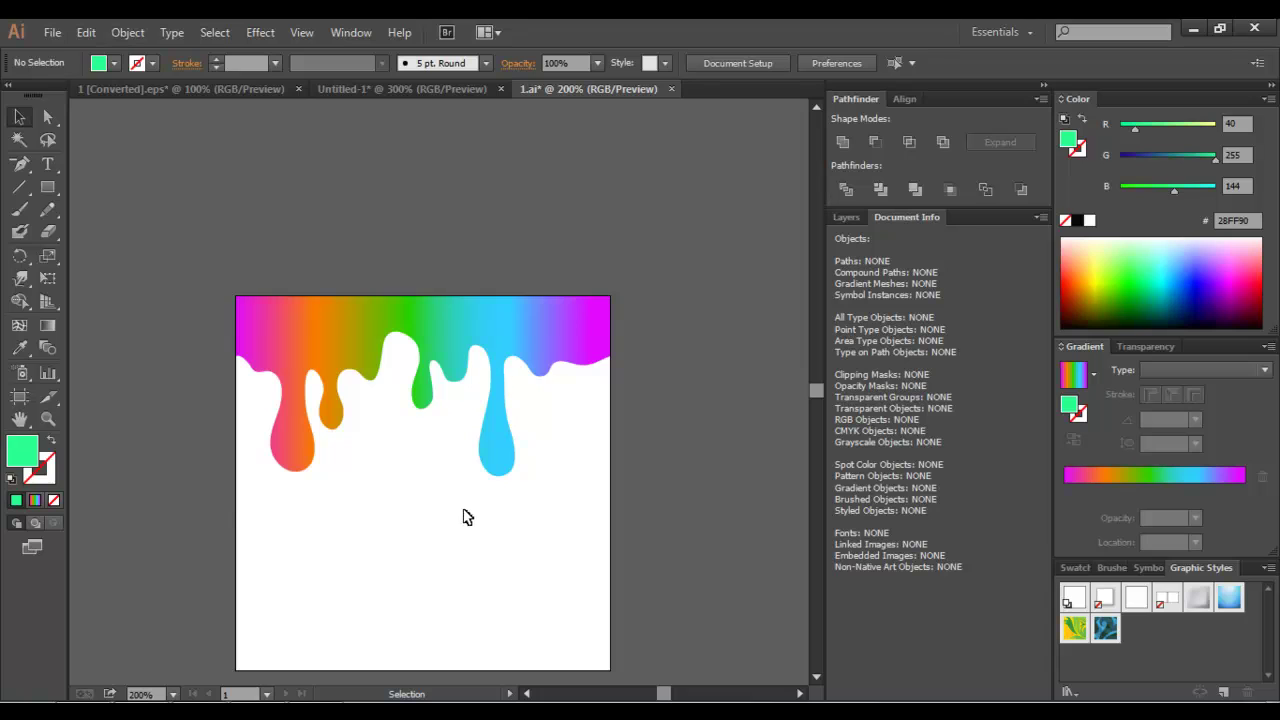
- Release the clipping mask and move the rectangle off the artboard
right_click(489, 432)
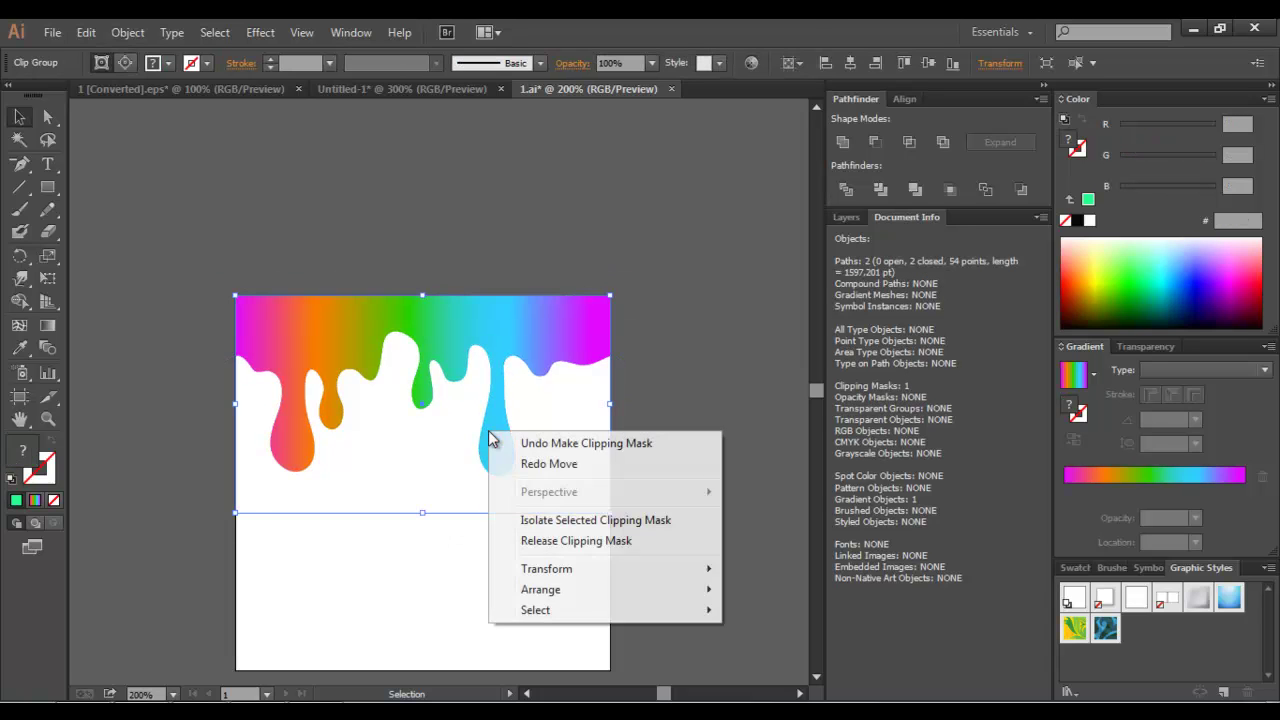
left_click(548, 541)
mouse_move(556, 556)
left_mouse_down()
mouse_move(584, 514)
mouse_move(457, 271)
mouse_move(351, 216)
left_mouse_up()
left_click(510, 233)
- Fill the freed rectangle light purple (#908EFF) and reselect the rainbow drips
left_click(490, 335)
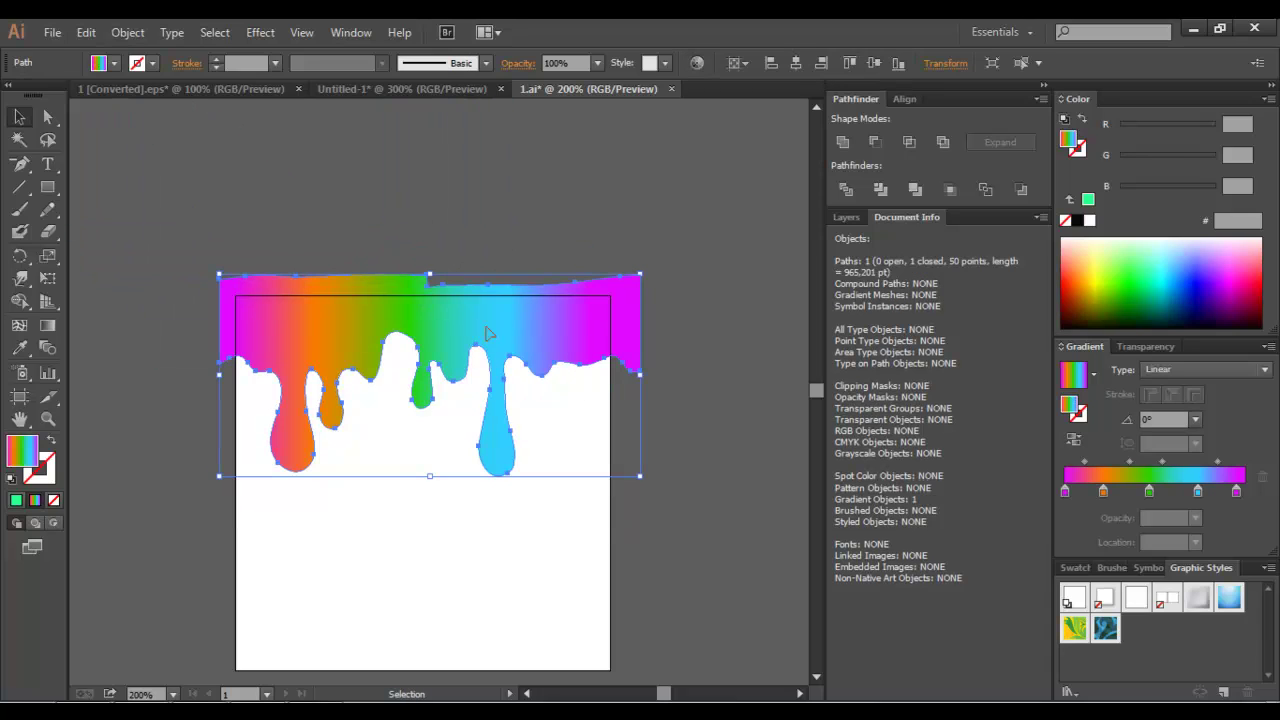
left_click(477, 210)
left_click(323, 157)
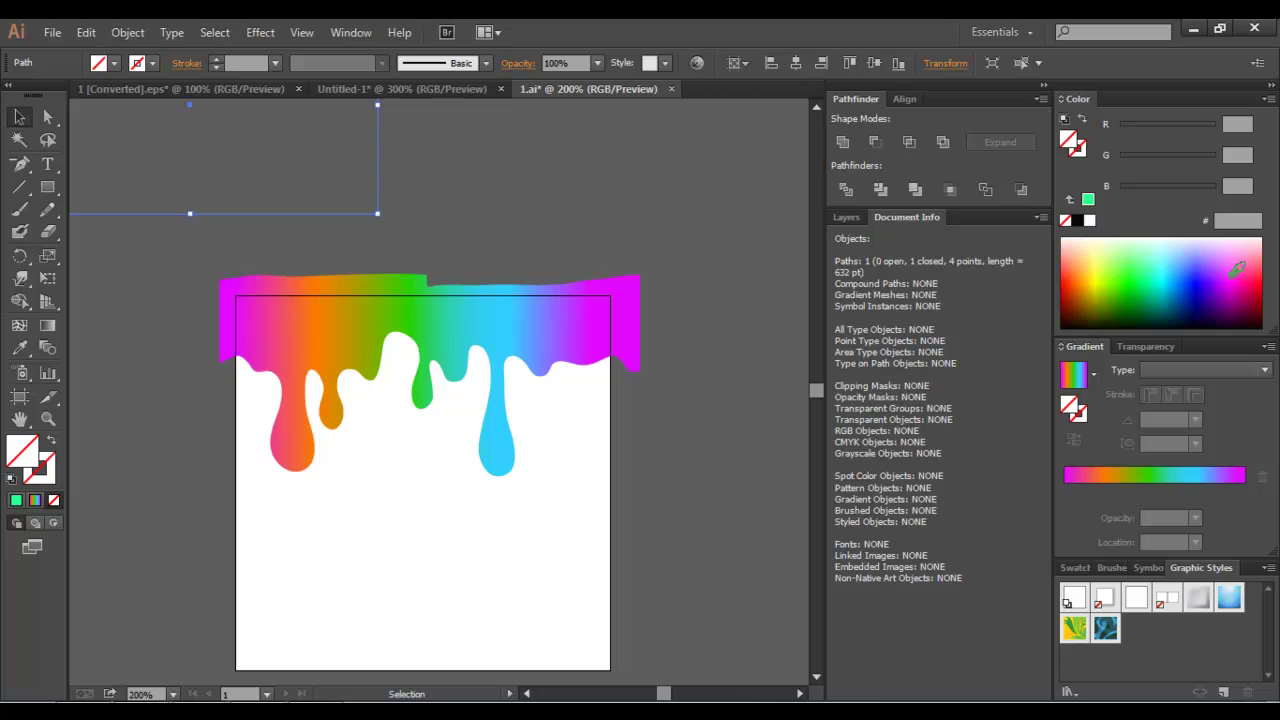
left_click(1237, 270)
left_click(466, 197)
left_click(449, 306)
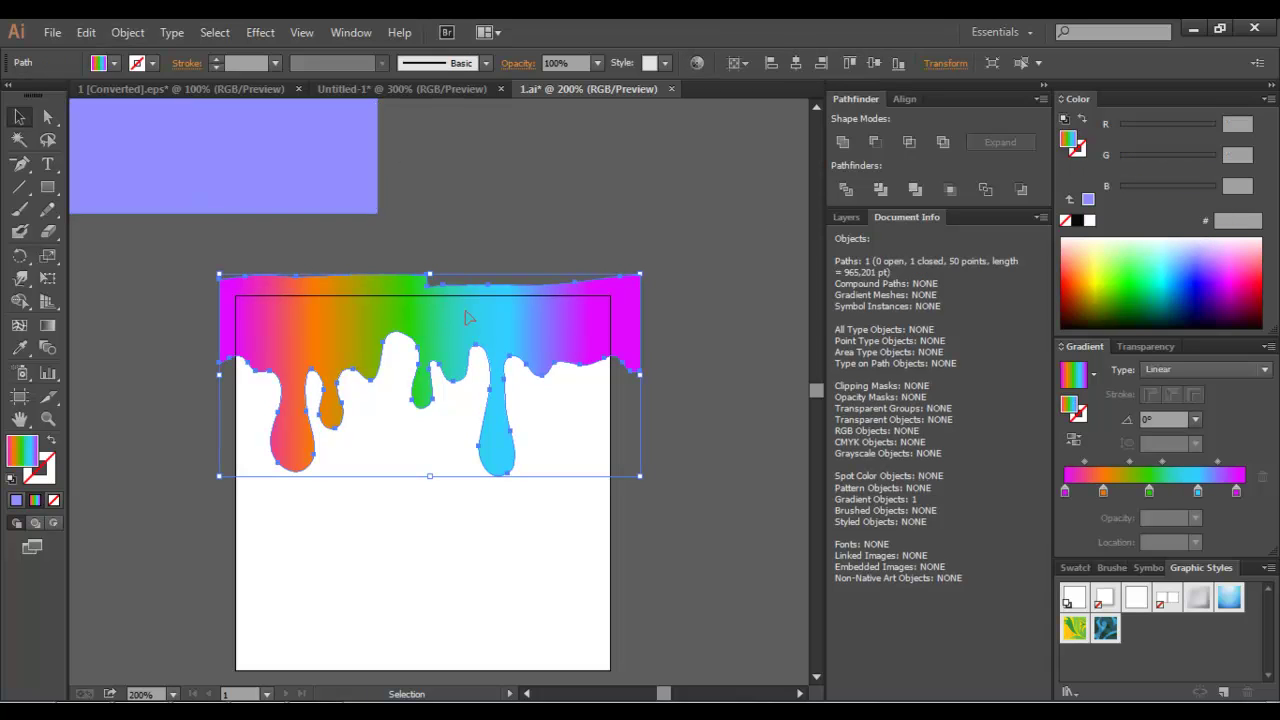
- Place a copy of the rainbow drips at the bottom and re-centre the top drips horizontally
left_click_drag(517, 310, 500, 605)
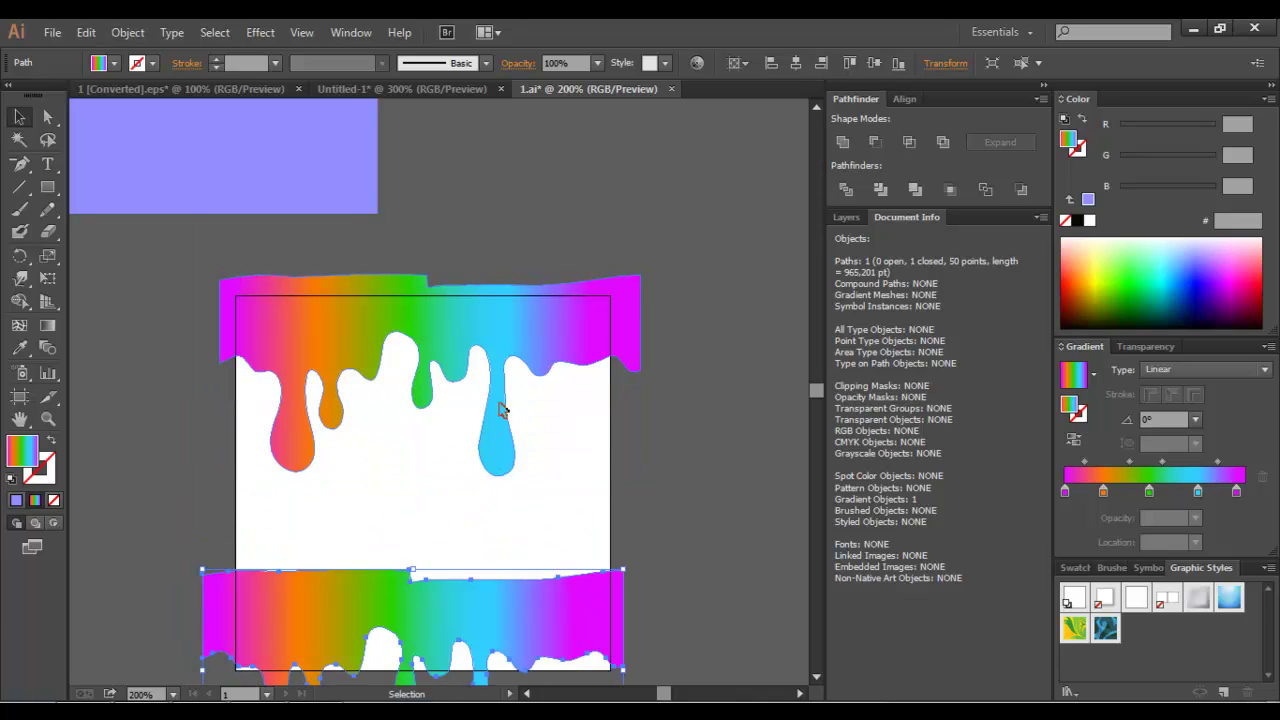
left_click(500, 414)
left_click(797, 63)
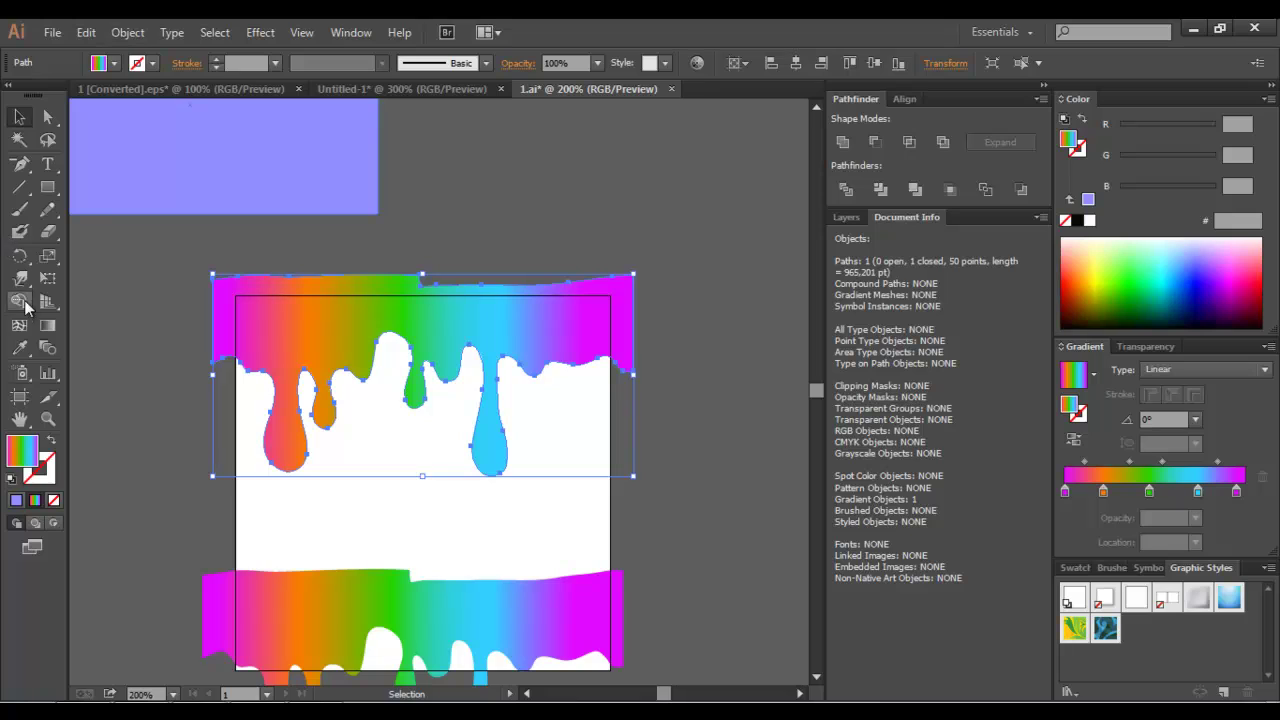
left_click(47, 325)
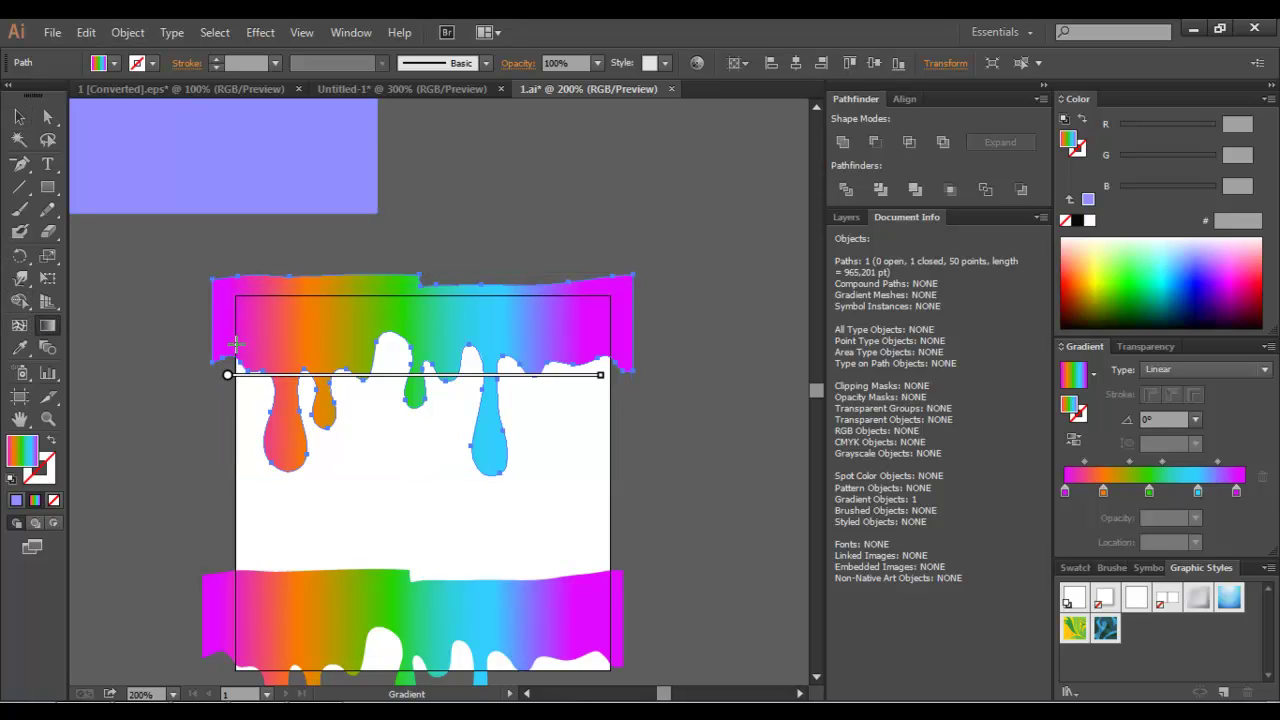
left_click_drag(237, 344, 607, 344)
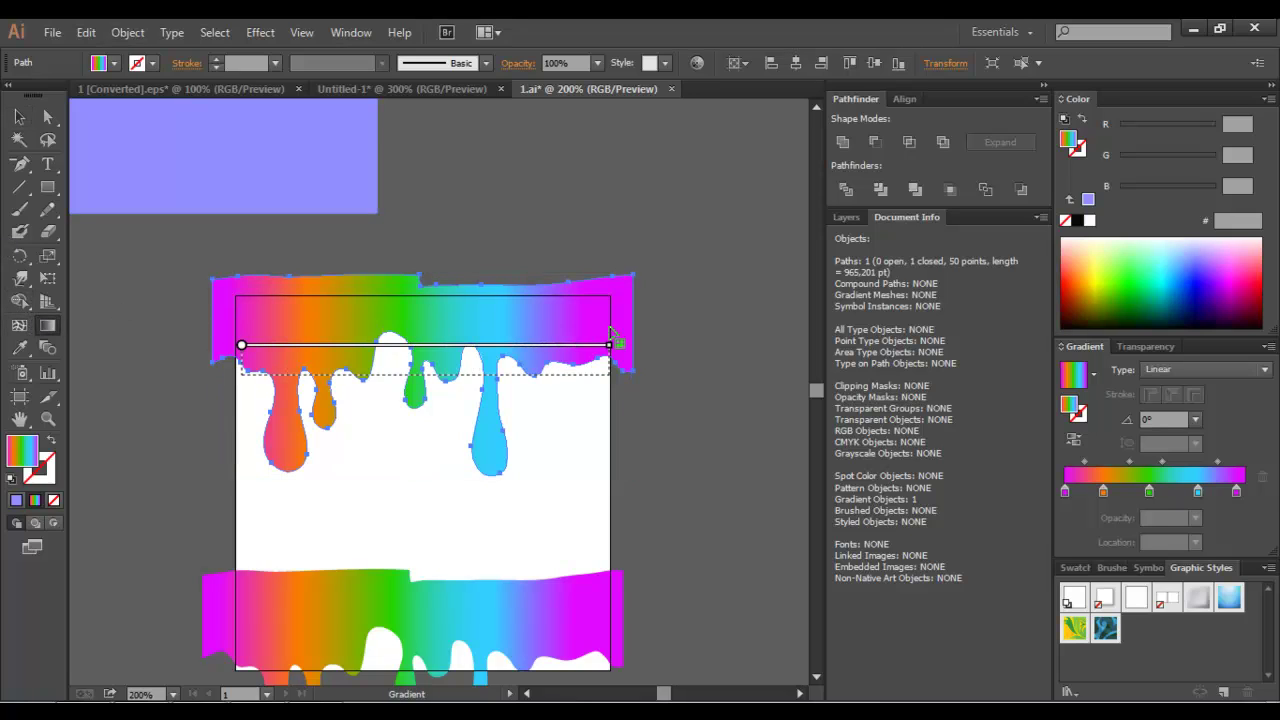
key("ctrl+z")
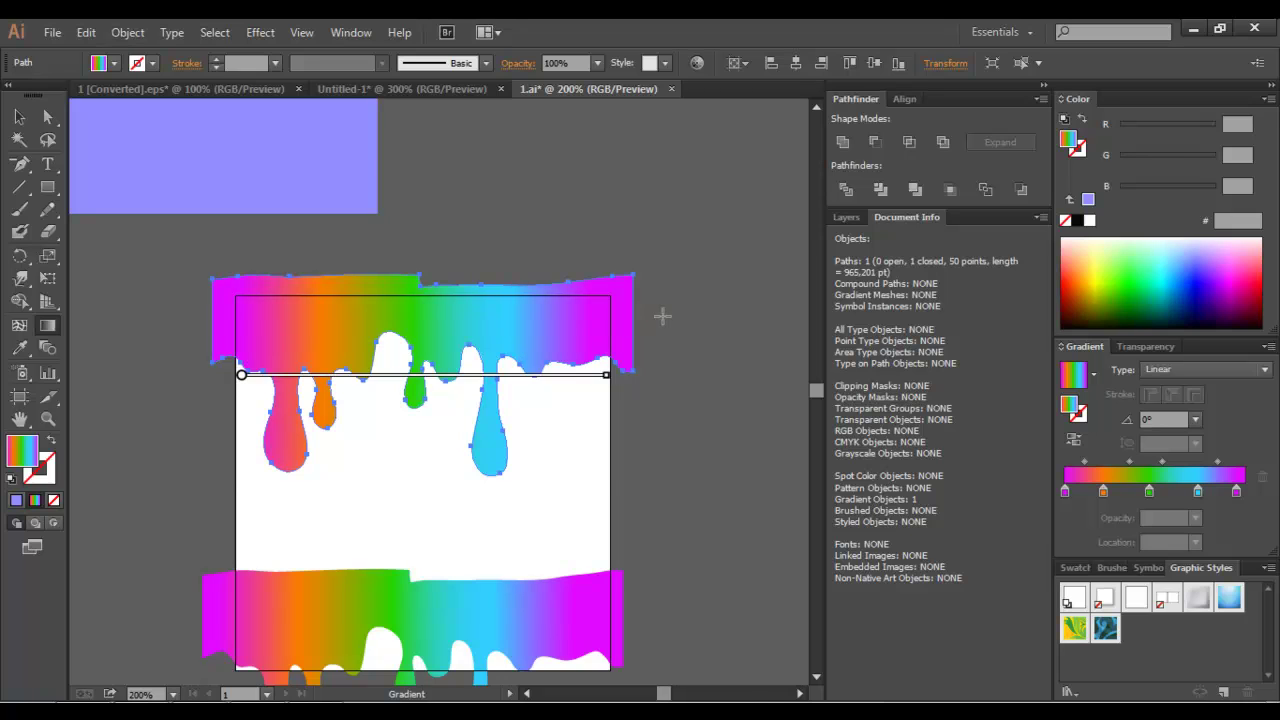
- Fill the top drip shape with solid white (#FFFFFF)
key("v")
left_click(664, 318)
left_click(628, 320)
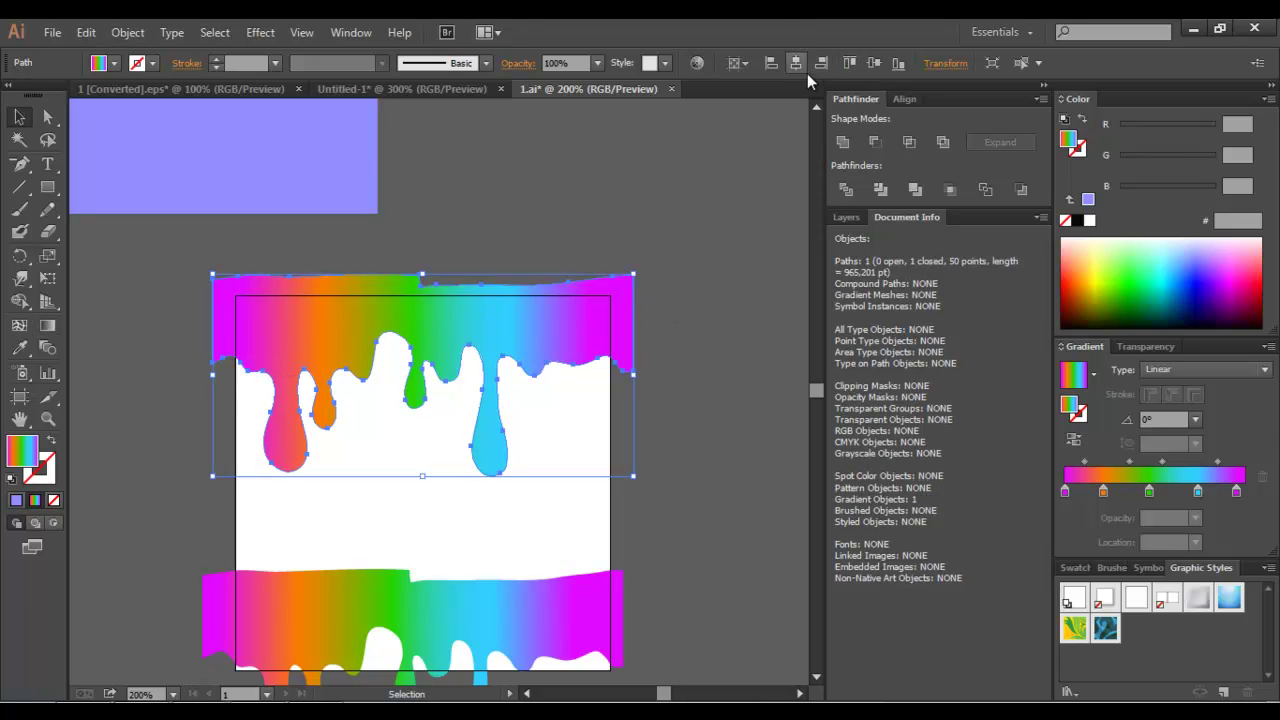
left_click(716, 138)
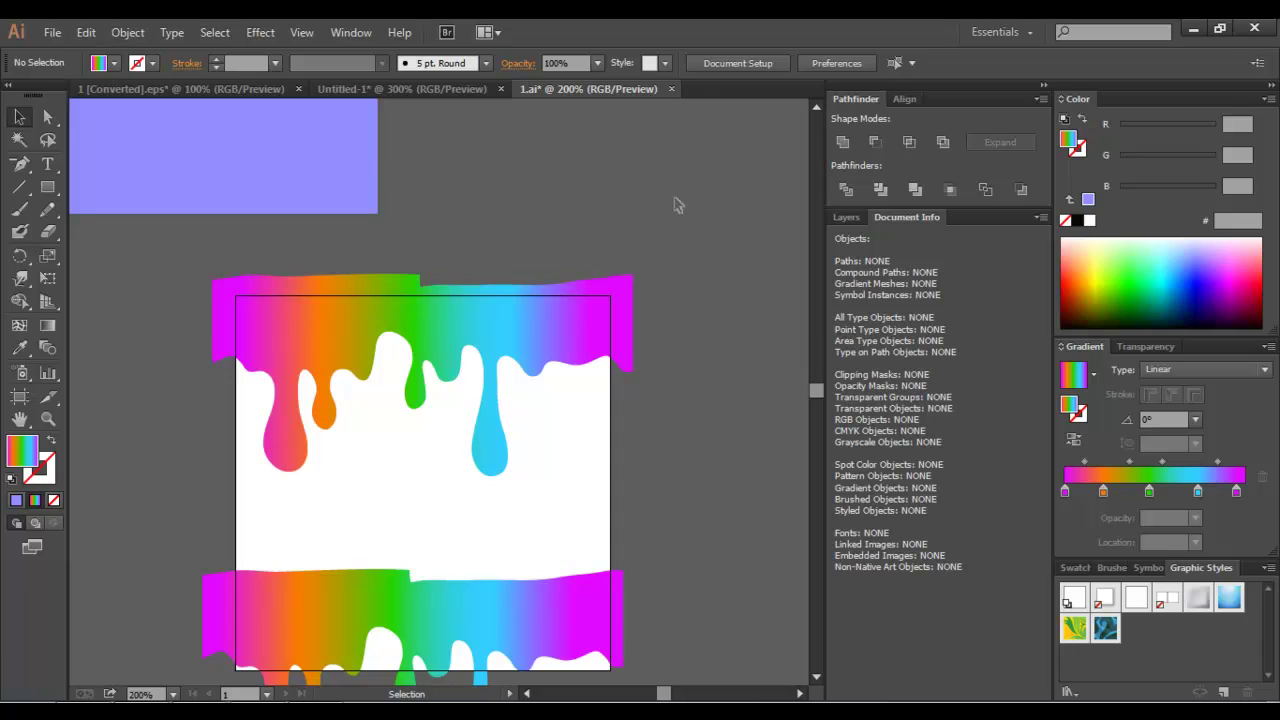
left_click(537, 290)
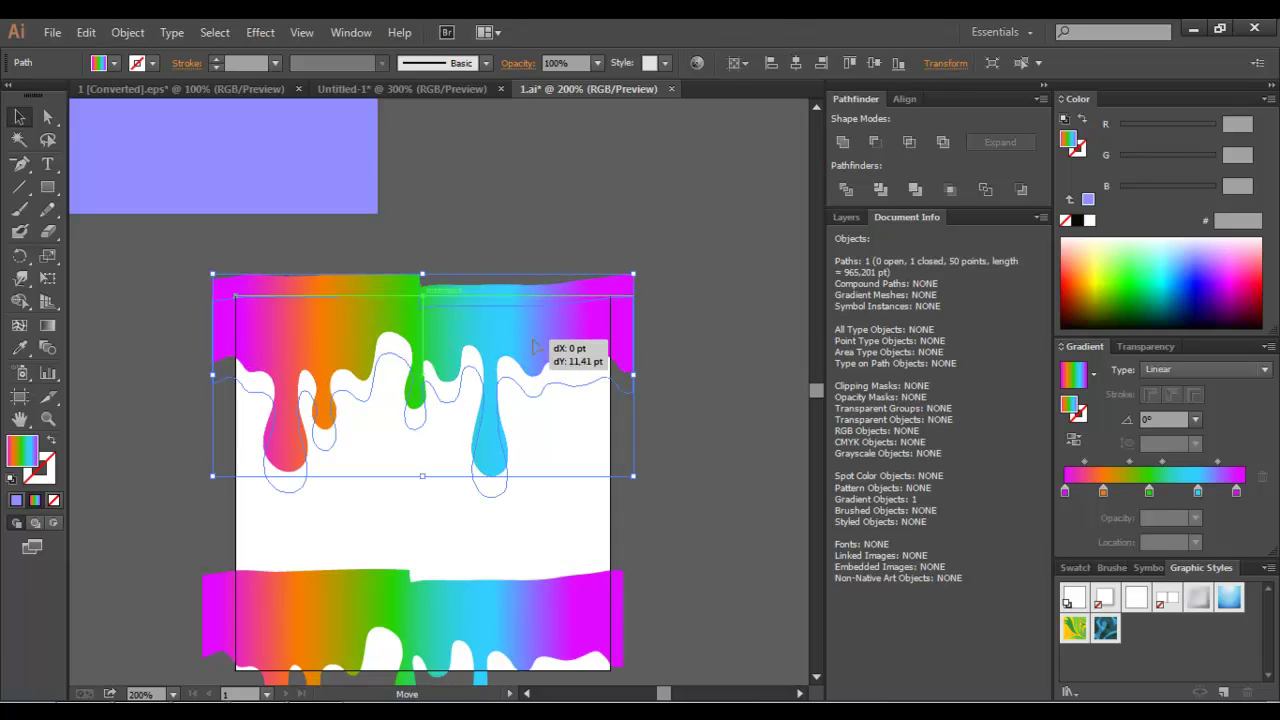
left_click_drag(533, 323, 534, 325)
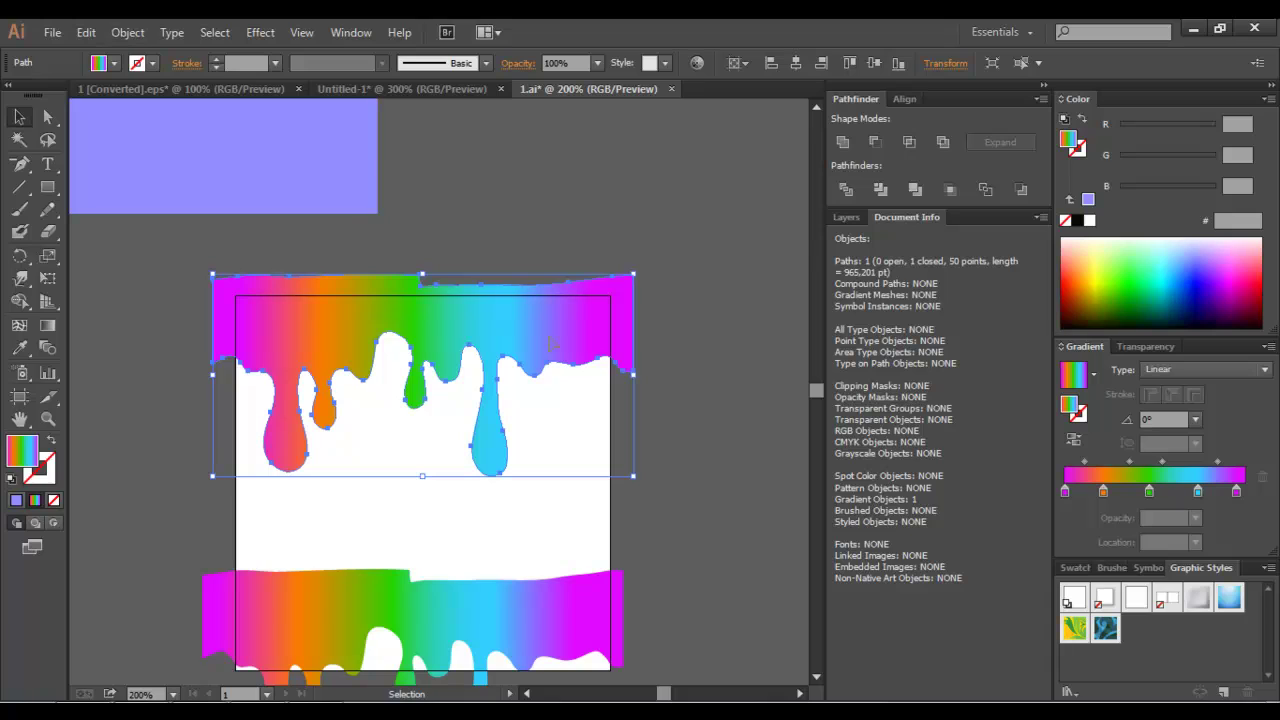
left_click(1090, 221)
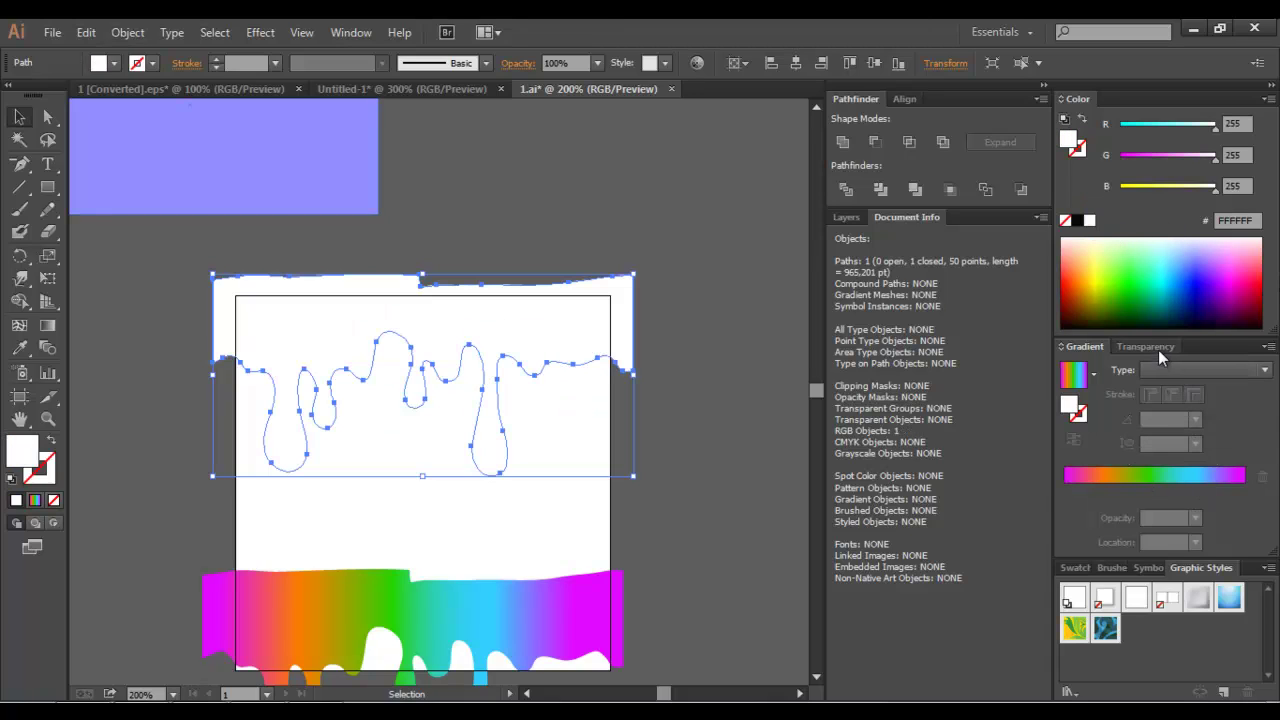
- Set the white top drip to Multiply blend mode and convert it to a gradient mesh
left_click(1150, 346)
left_click(1098, 373)
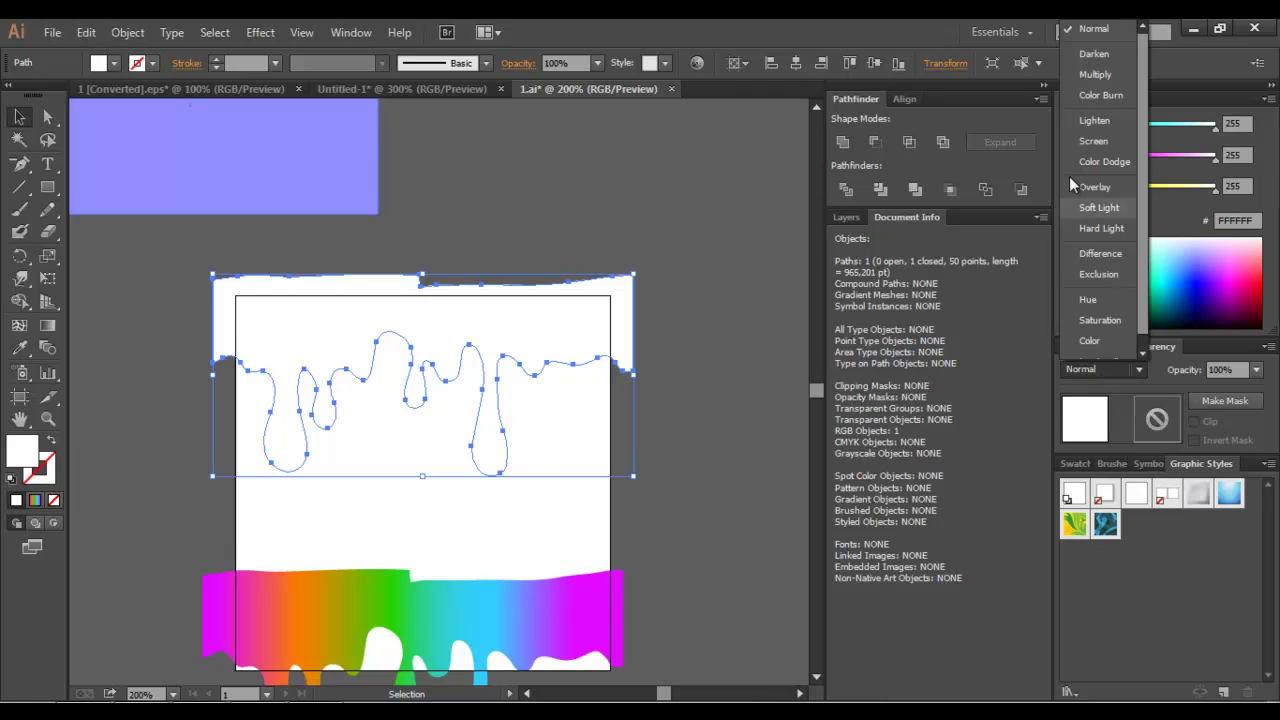
left_click(1094, 74)
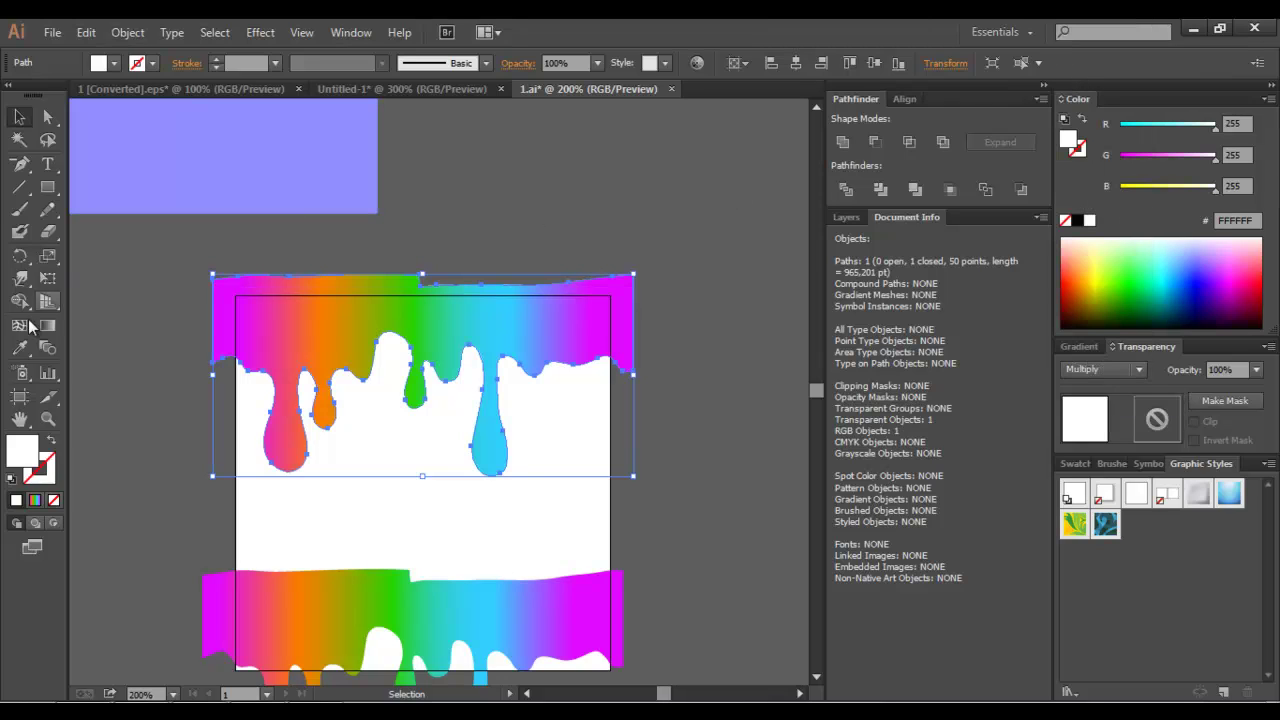
left_click(19, 325)
left_click(295, 330)
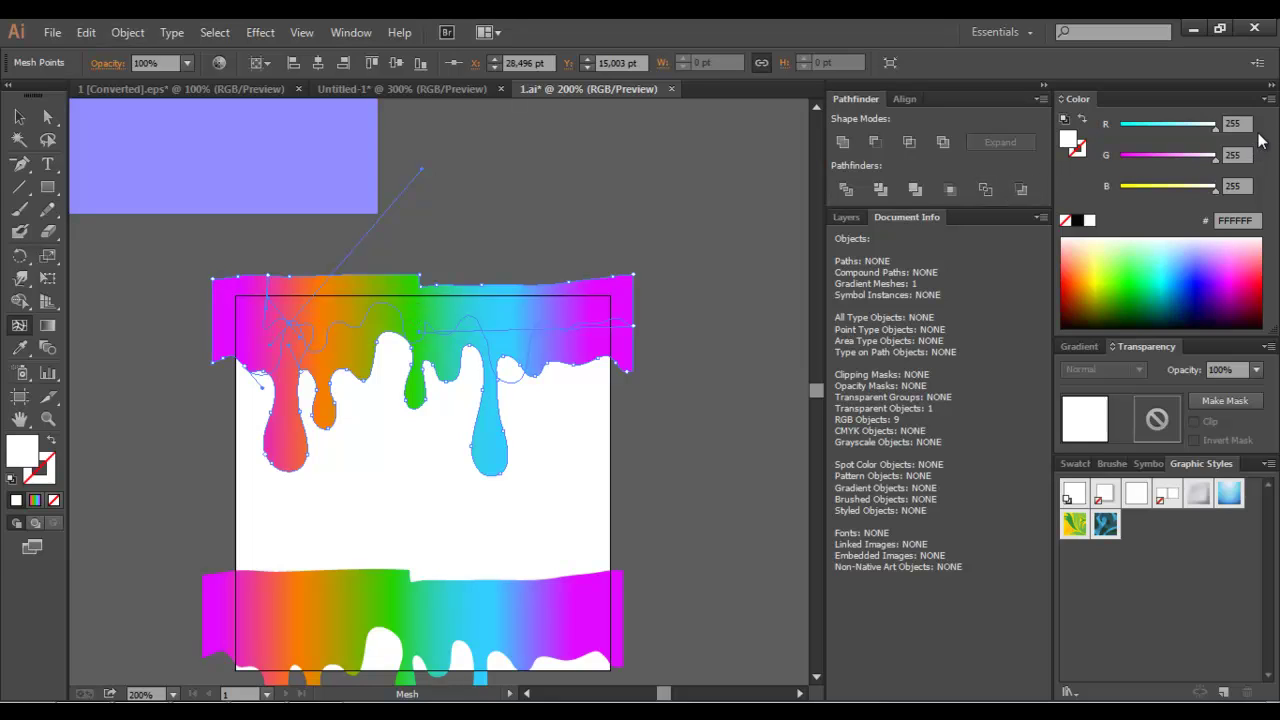
- Switch the Color panel to Grayscale and add a light grey mesh point on the top band
left_click(1269, 99)
left_click(1133, 129)
left_click_drag(1133, 129, 1137, 129)
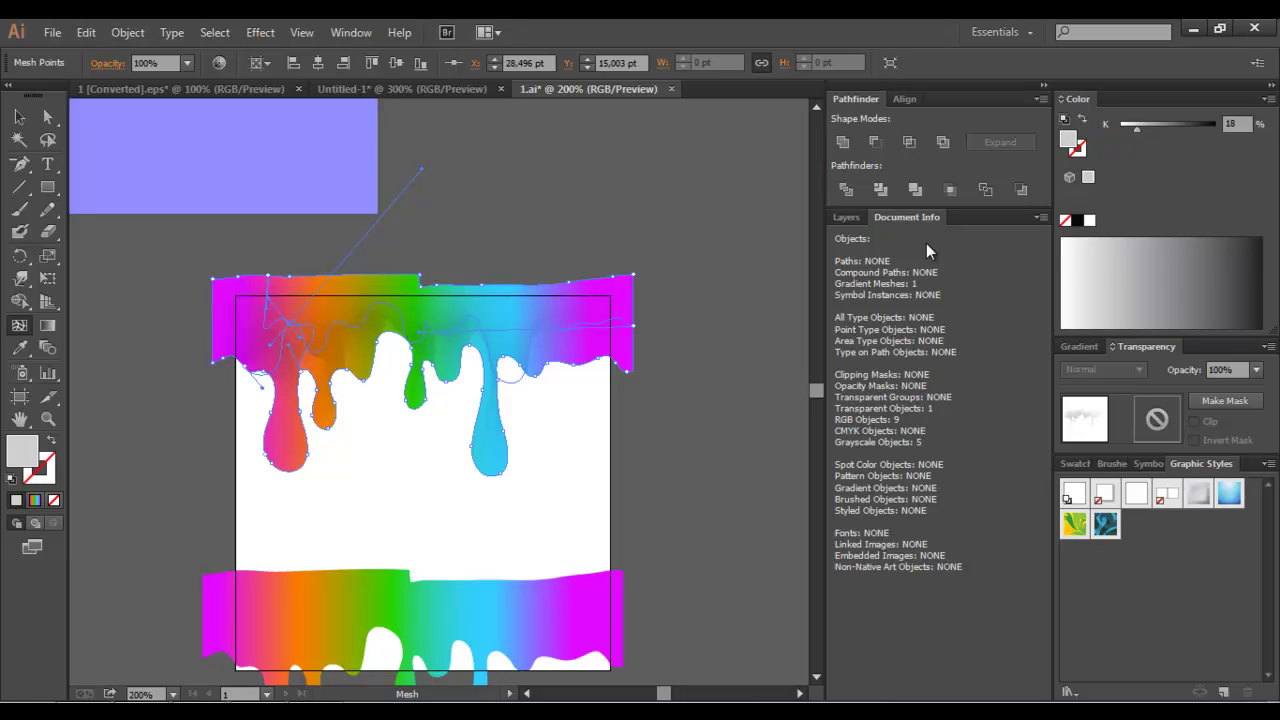
key("v")
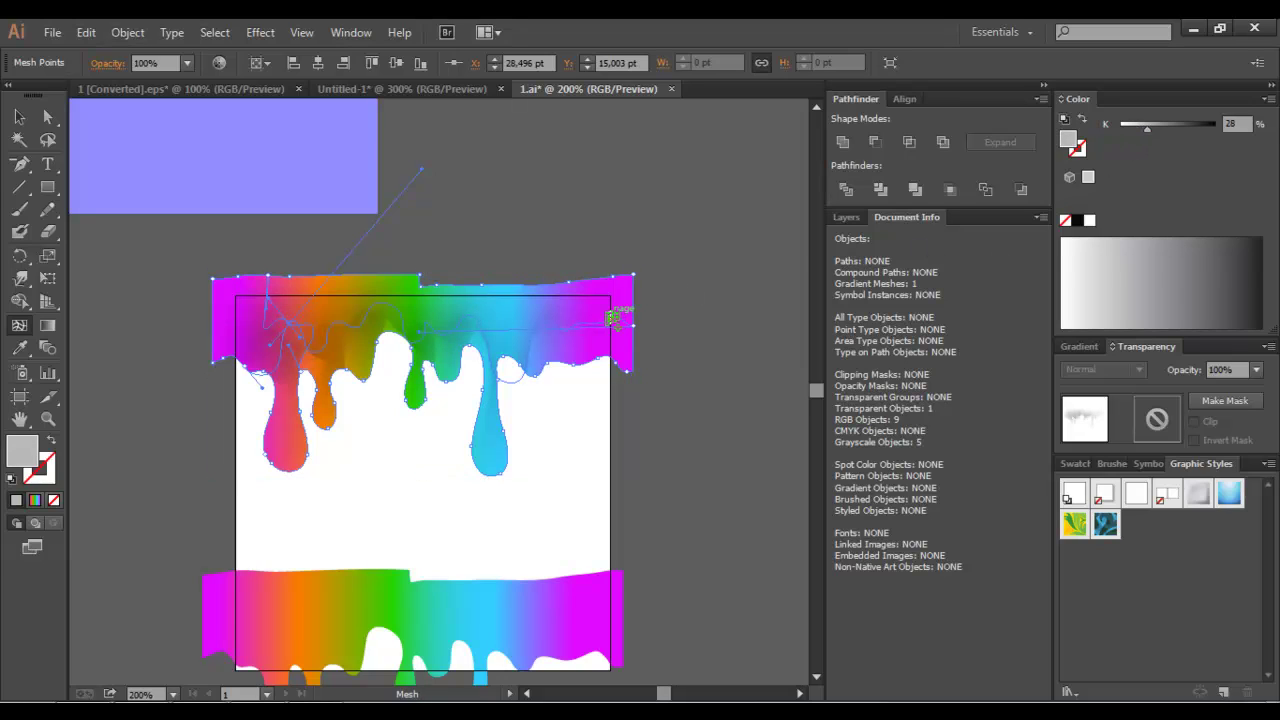
key("ctrl+z")
key("u")
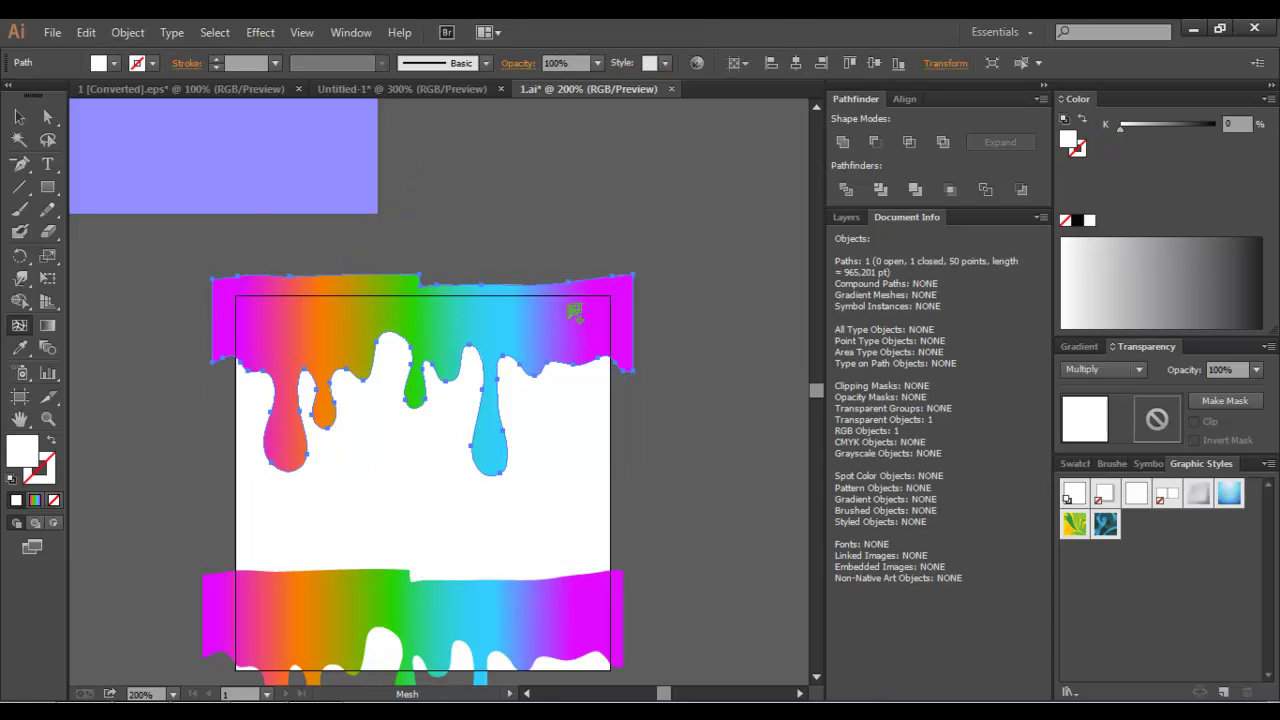
left_click(431, 293)
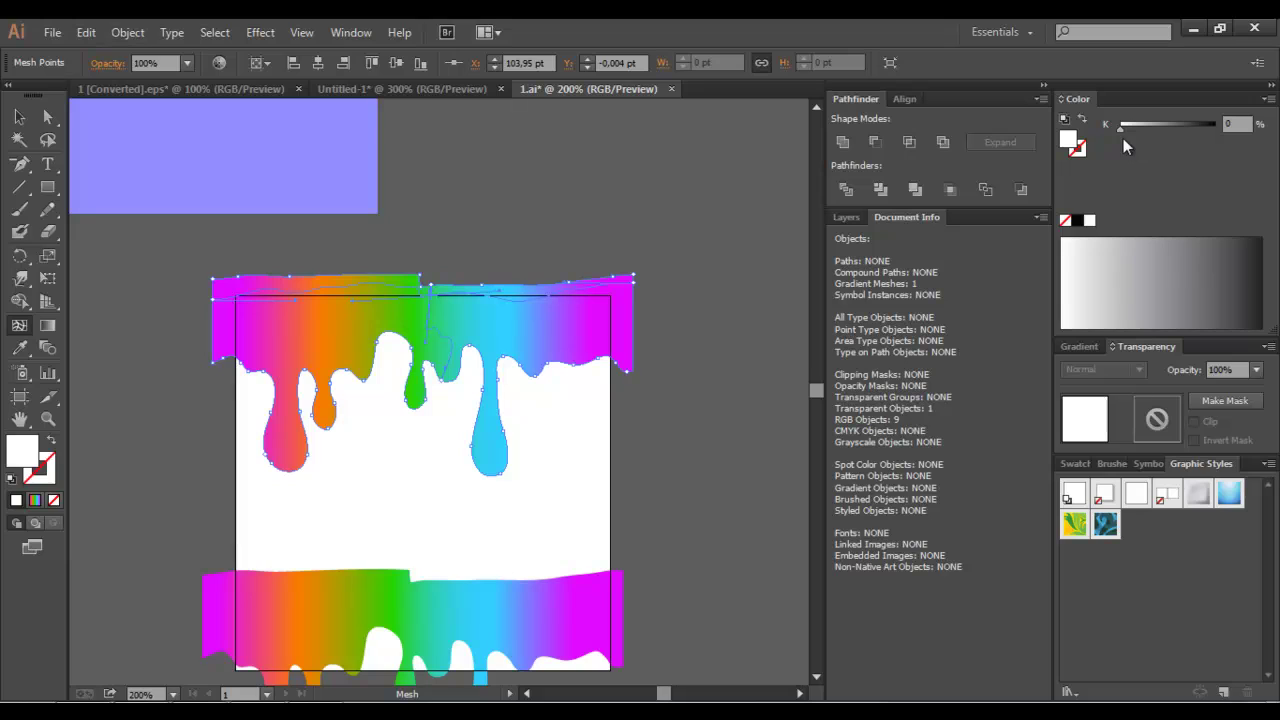
left_click_drag(1121, 127, 1139, 127)
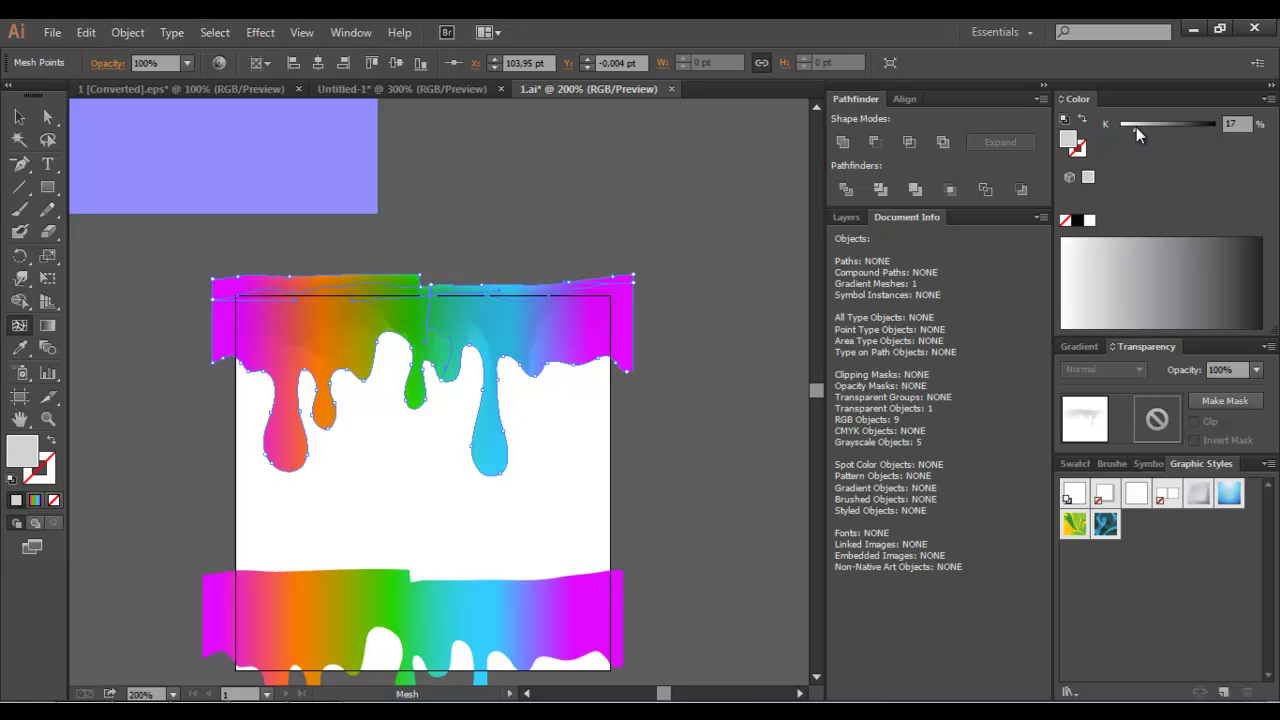
mouse_move(1133, 128)
left_mouse_down()
mouse_move(1143, 132)
mouse_move(1129, 134)
left_mouse_up()
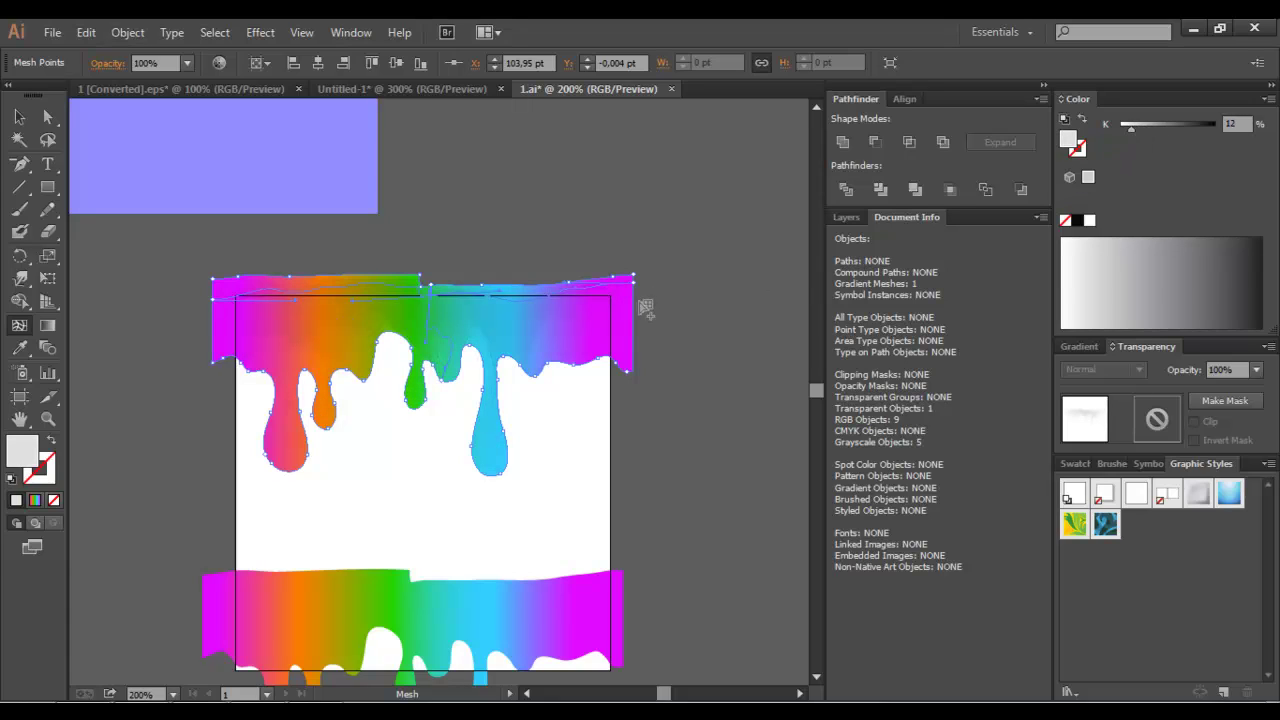
- Add four more mesh points across the top drip and shade one mid grey
left_click_drag(572, 331, 566, 313)
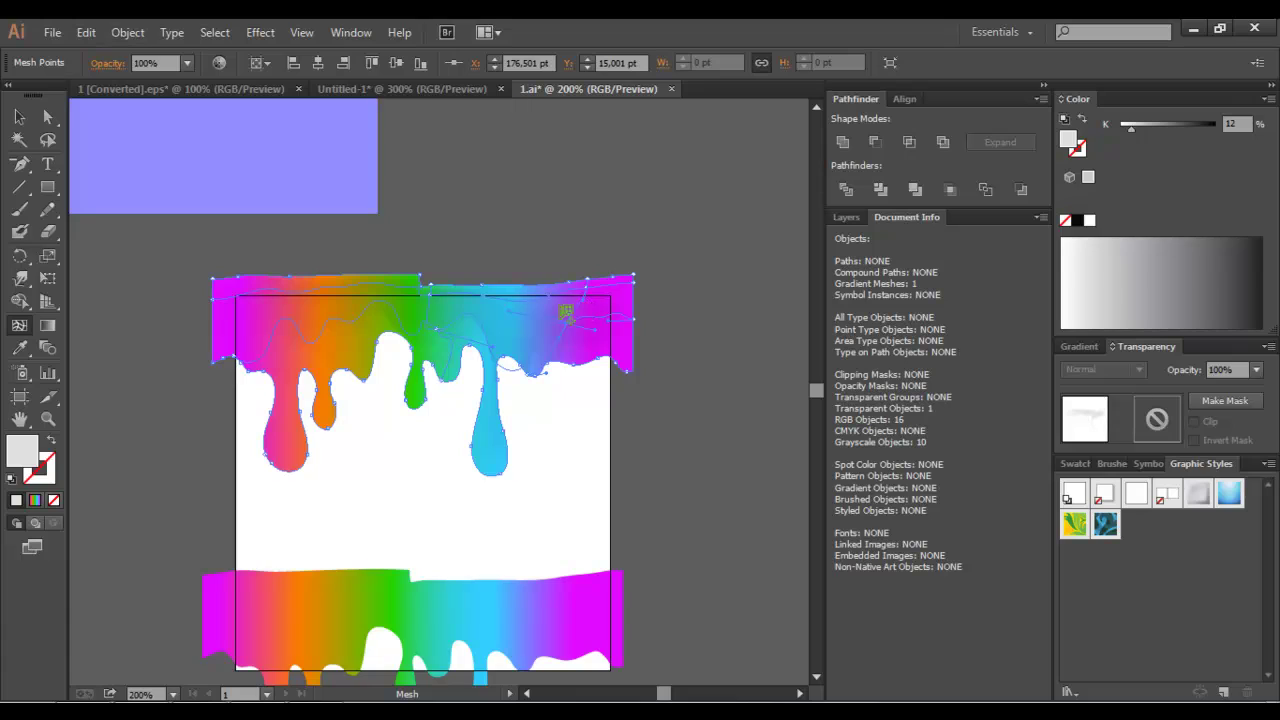
left_click(318, 333)
left_click(296, 355)
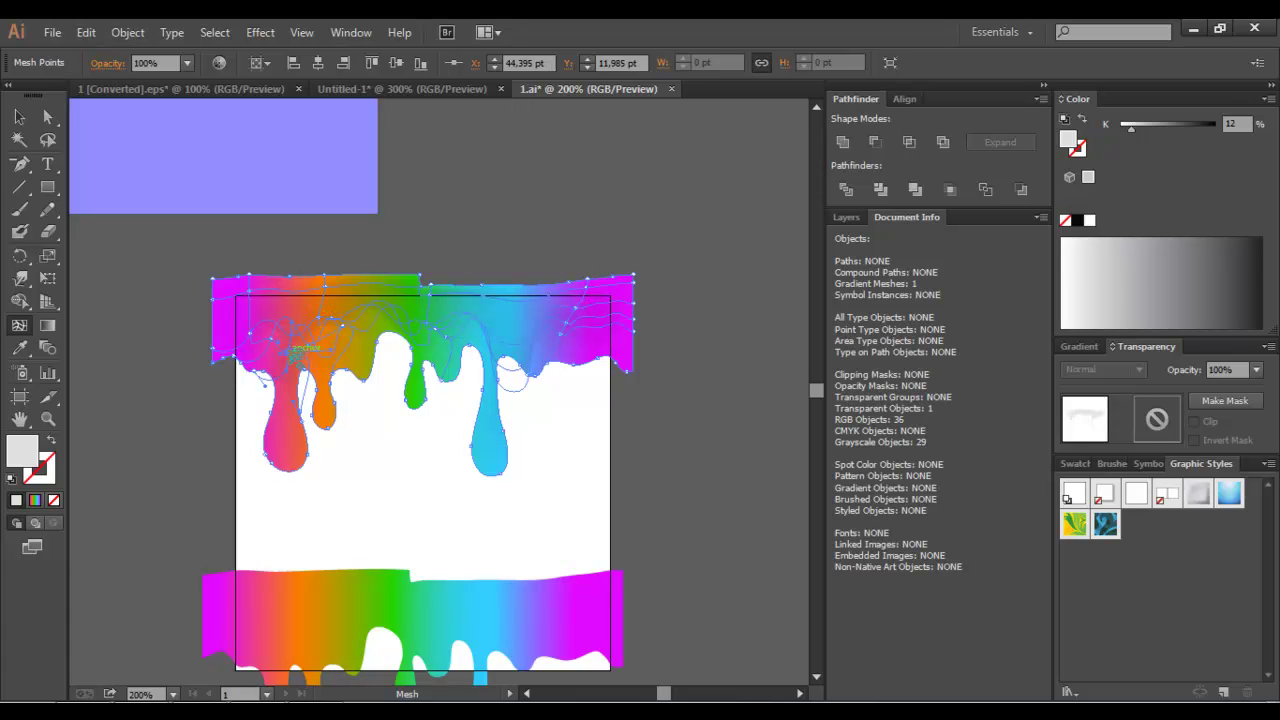
left_click(606, 344)
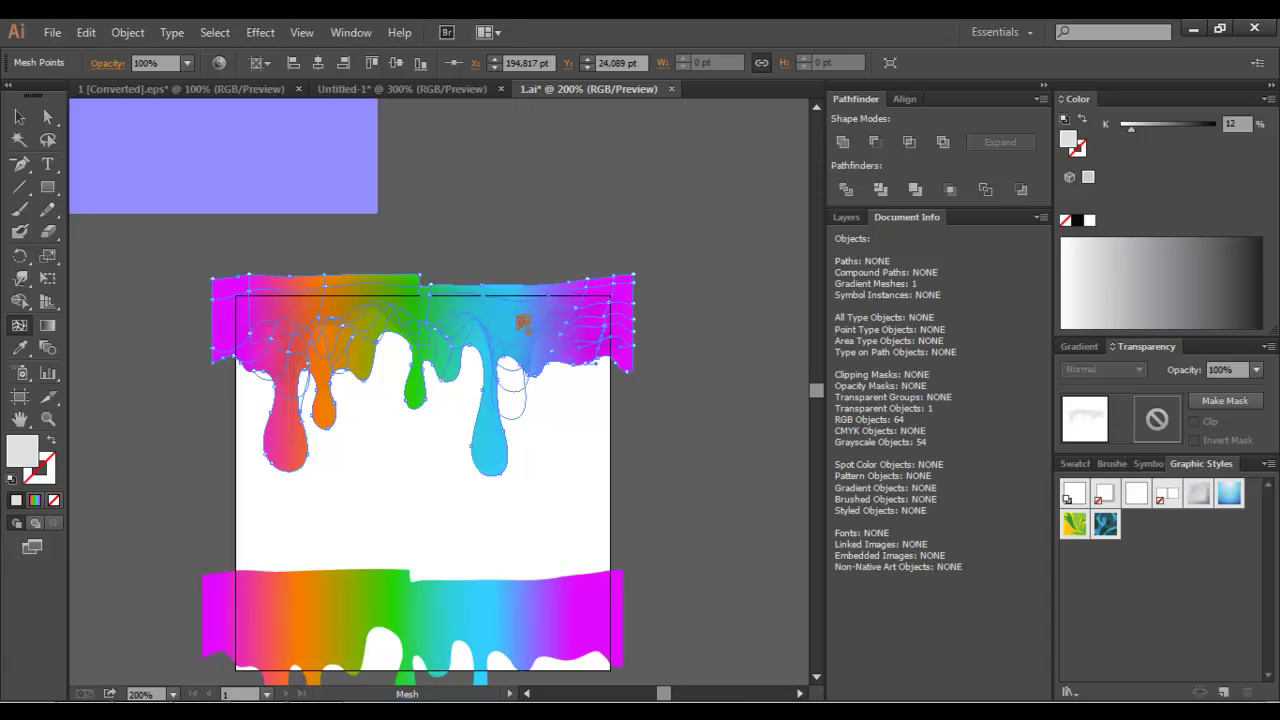
left_click(523, 319)
left_click_drag(1131, 129, 1155, 129)
- Darken several mesh points along the top border to grey, one at 37%
key("a")
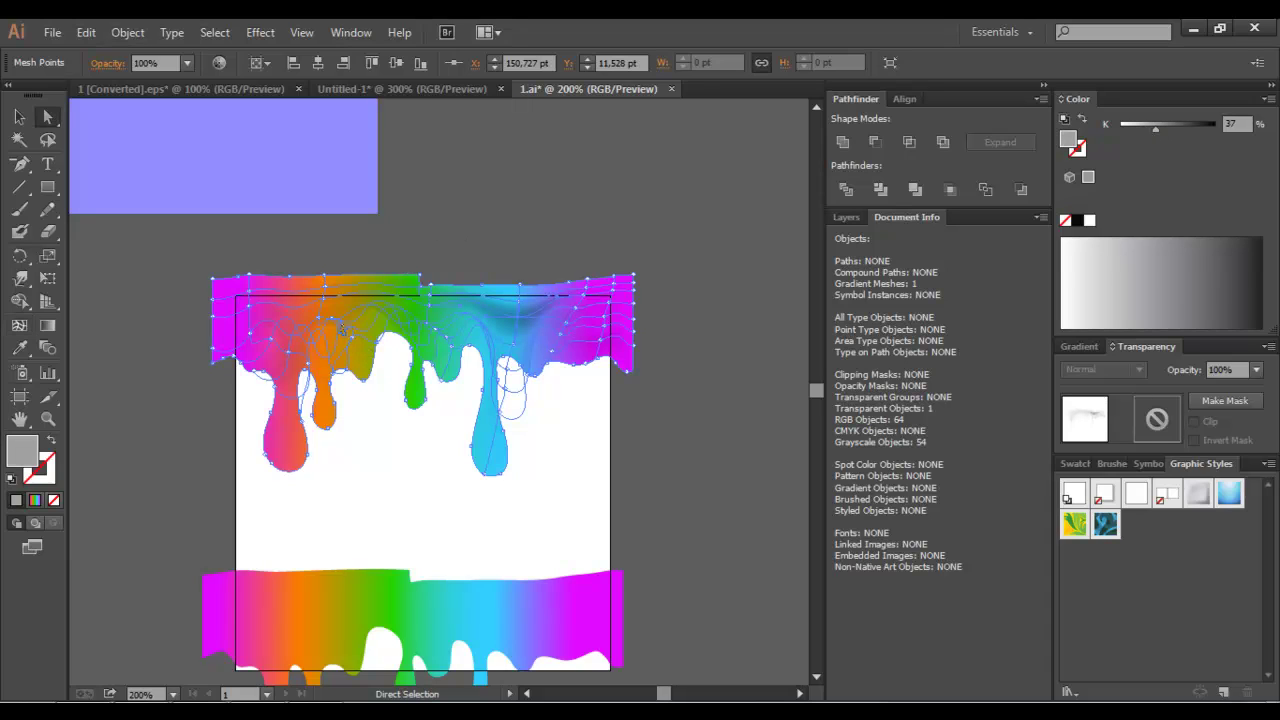
left_click(324, 287)
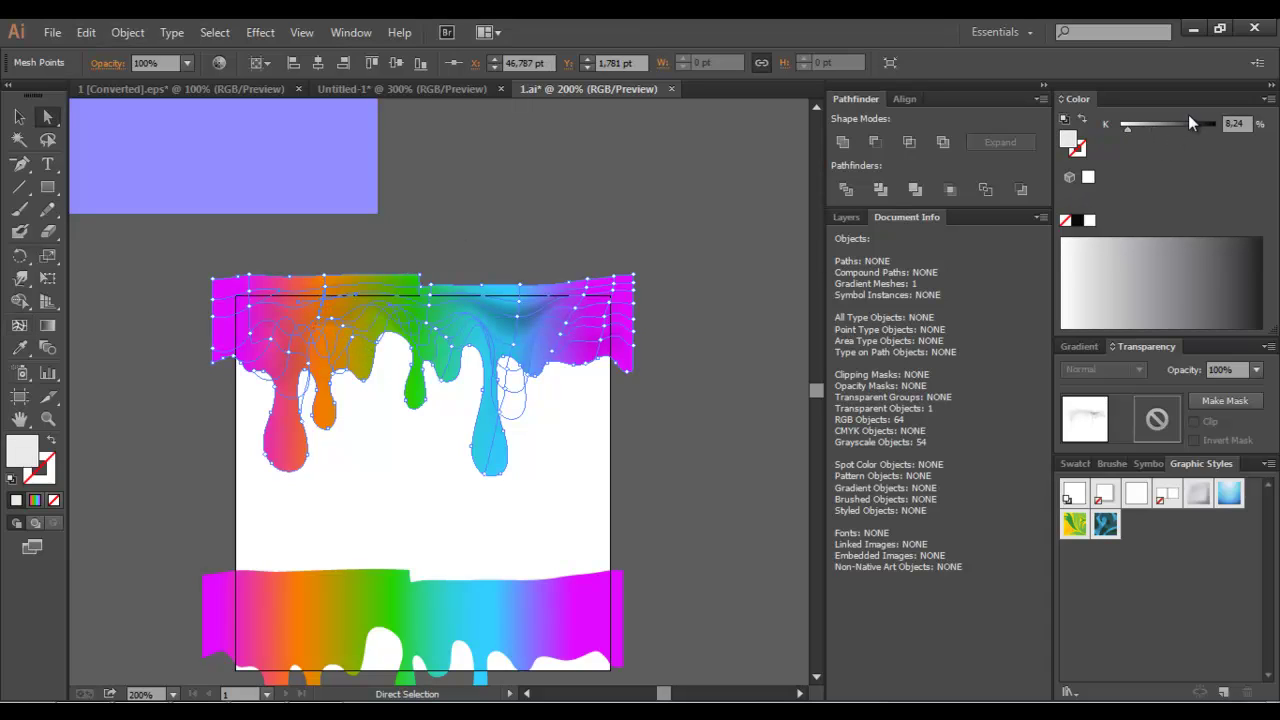
left_click(1155, 126)
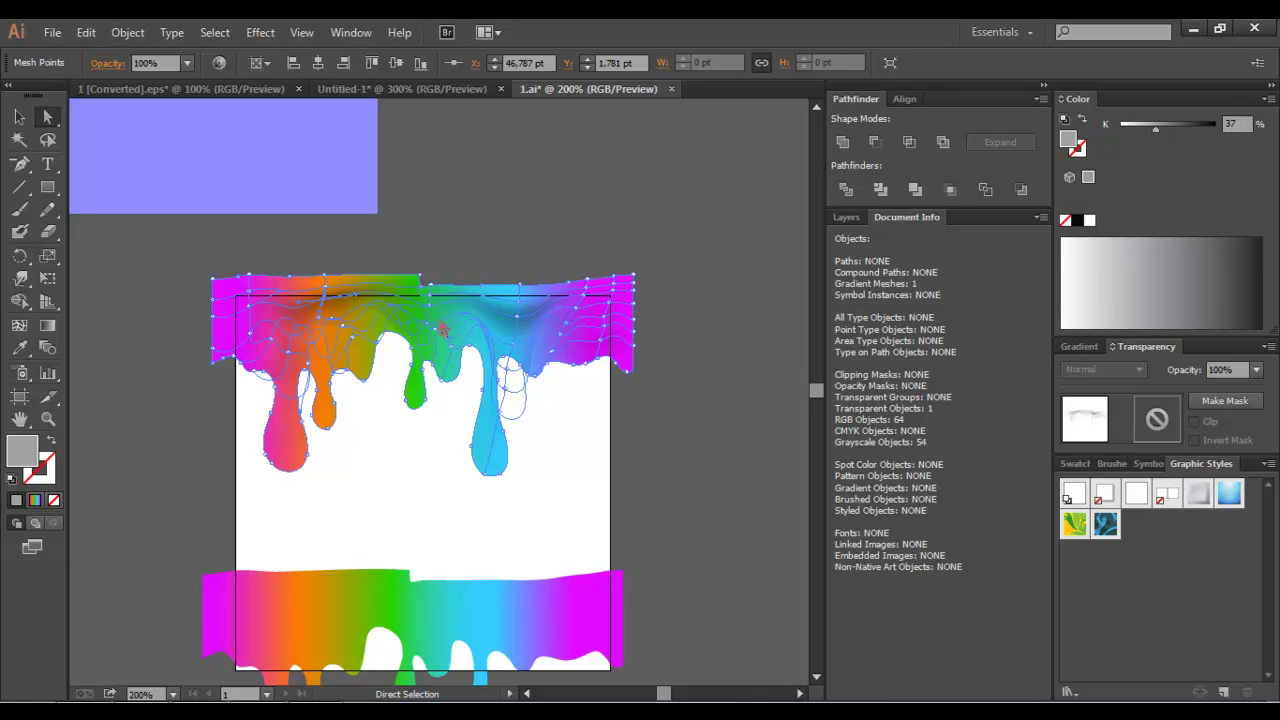
left_click(430, 325)
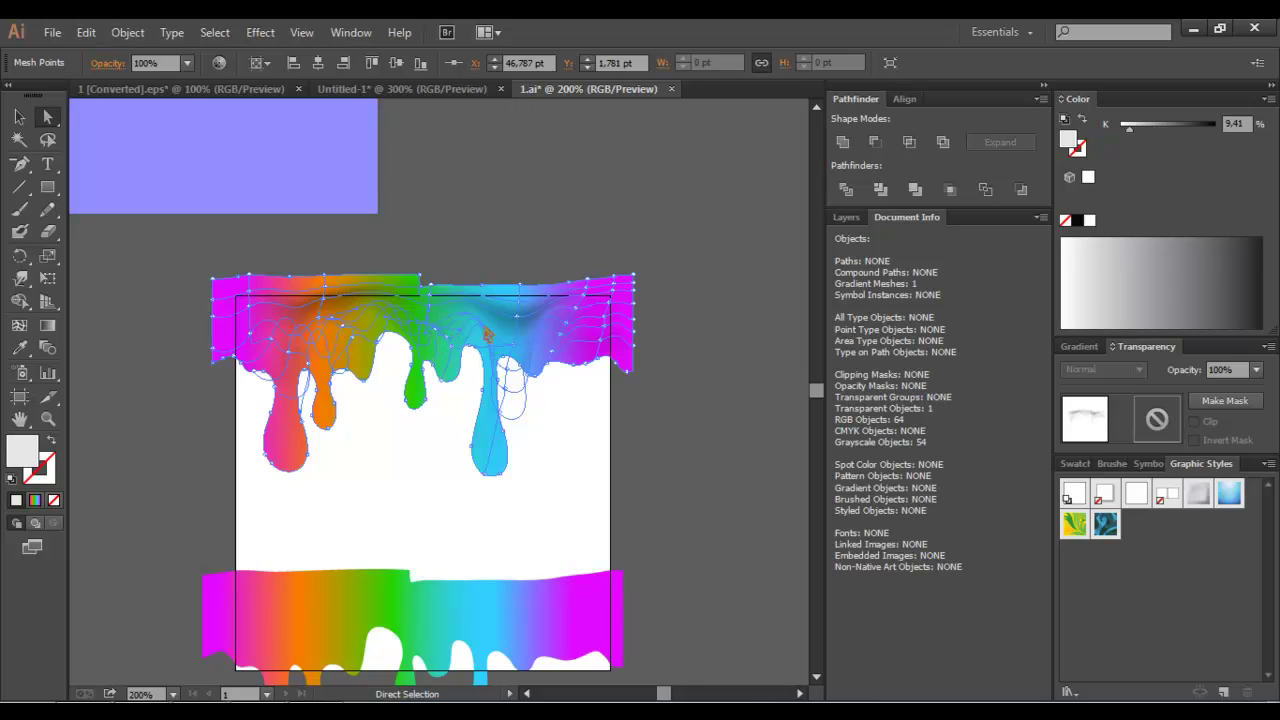
mouse_move(1126, 131)
left_mouse_down()
mouse_move(1143, 129)
mouse_move(1136, 137)
left_mouse_up()
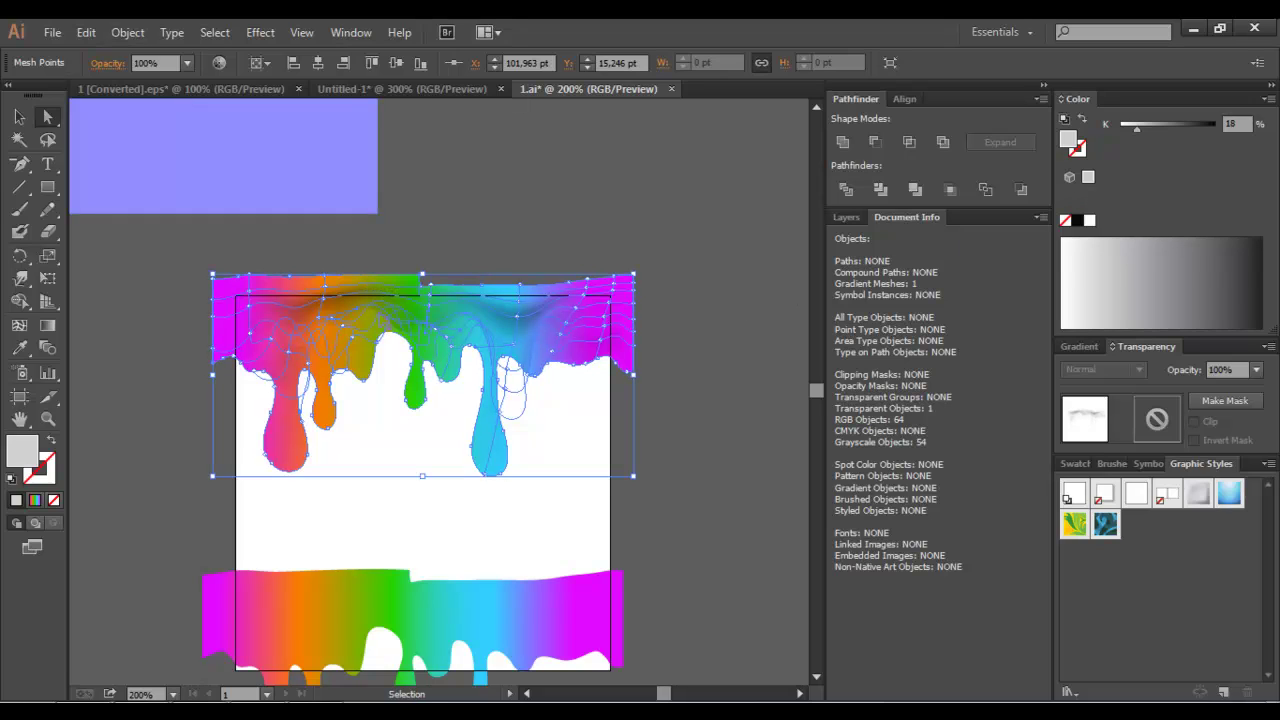
left_click(449, 325)
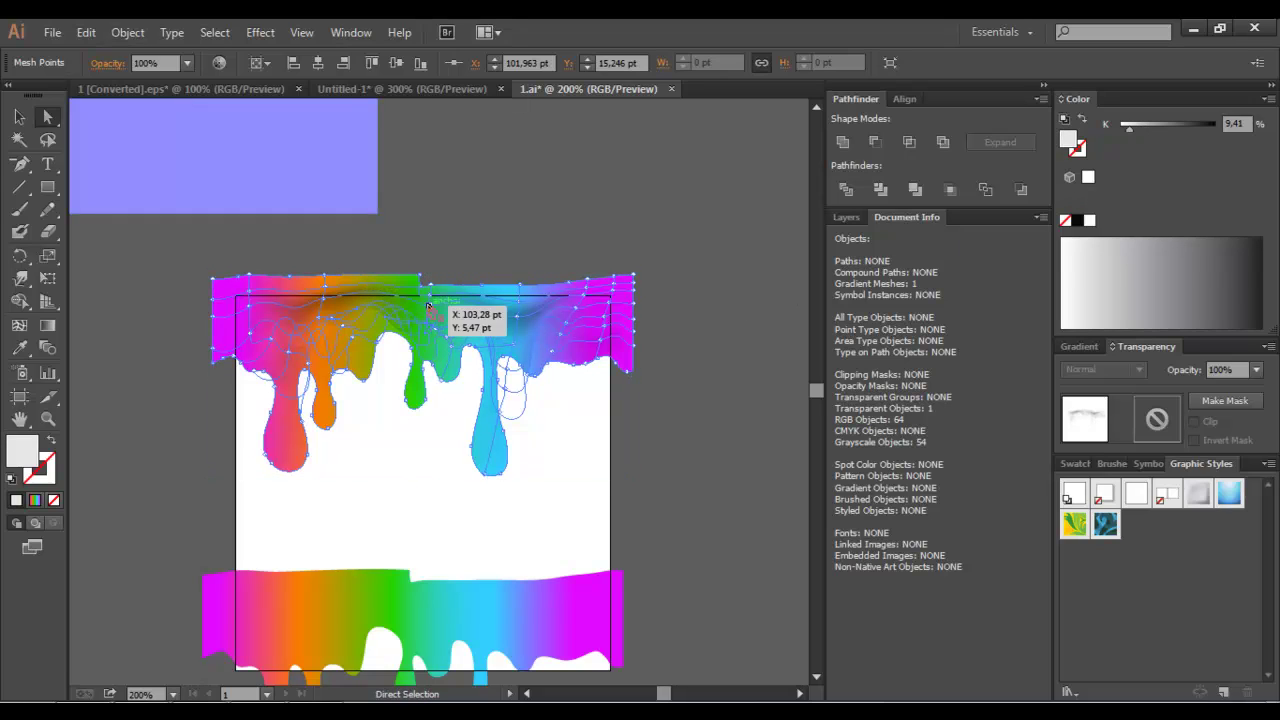
left_click(455, 304)
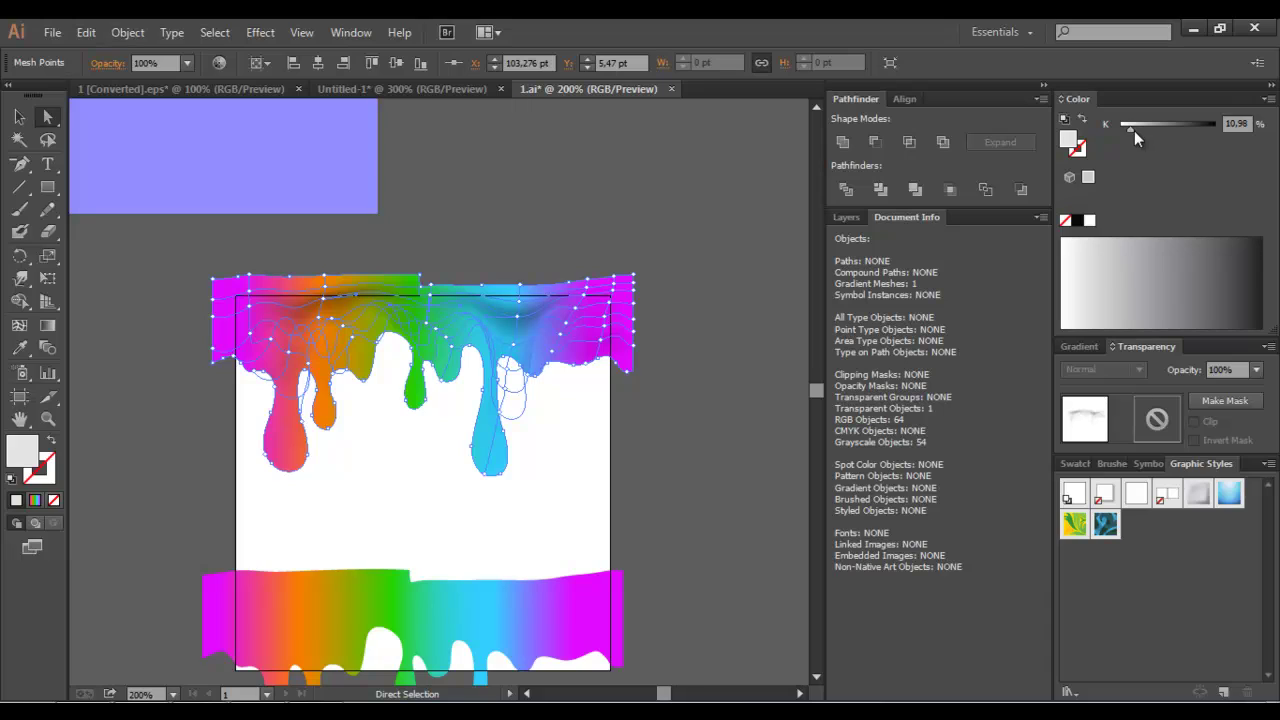
mouse_move(1134, 130)
left_mouse_down()
mouse_move(1159, 127)
mouse_move(1139, 127)
left_mouse_up()
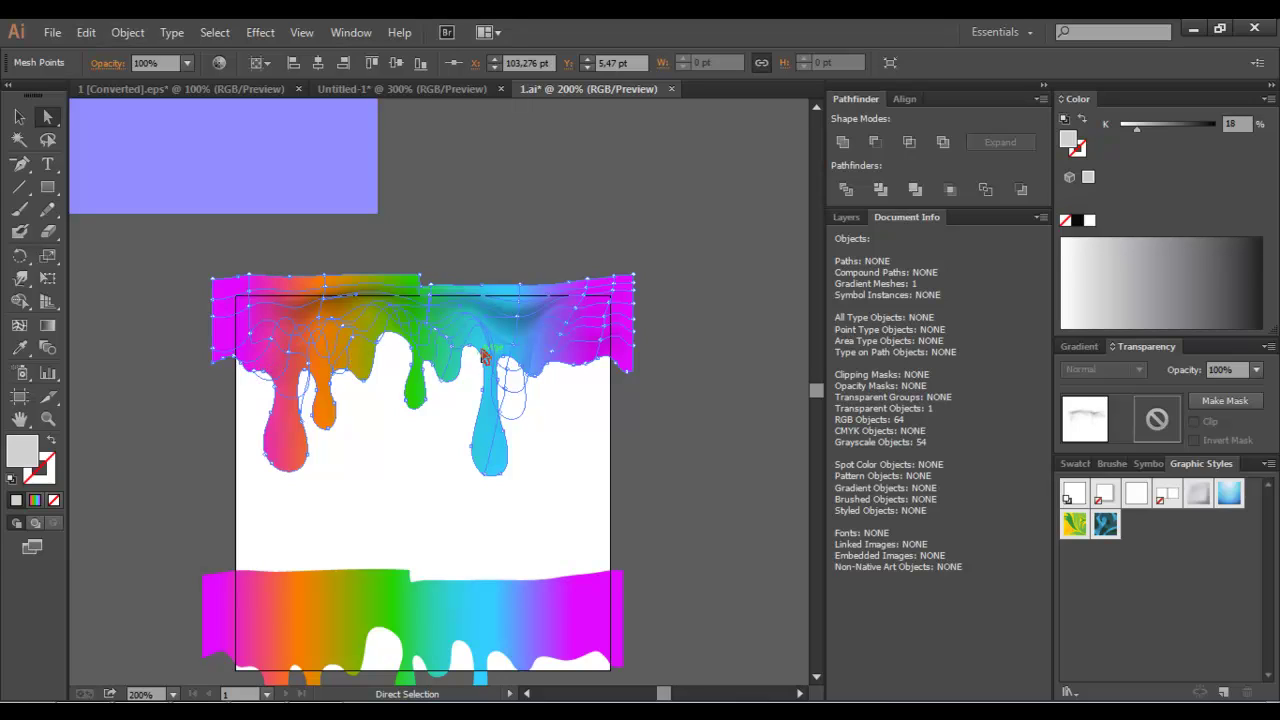
- Pull a mesh point down the blue drip and shade it light grey (about 34%)
left_click(501, 420)
left_click_drag(503, 422, 495, 452)
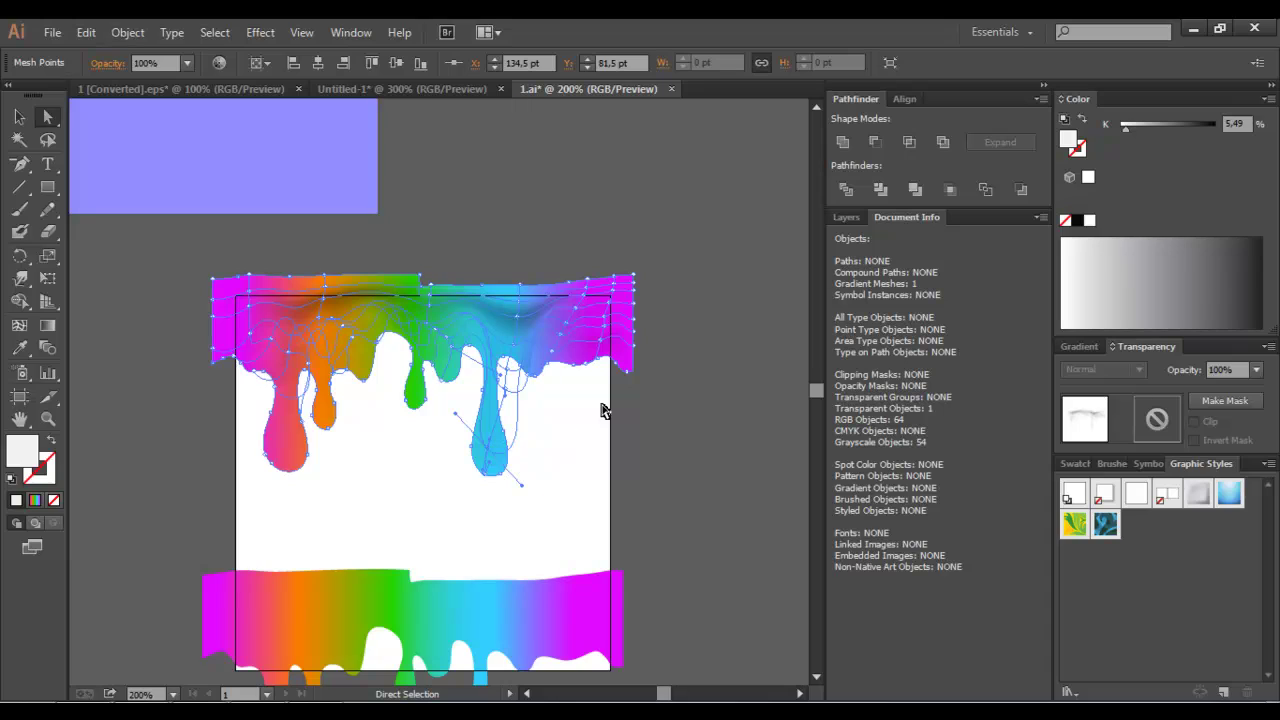
left_click_drag(1126, 129, 1149, 131)
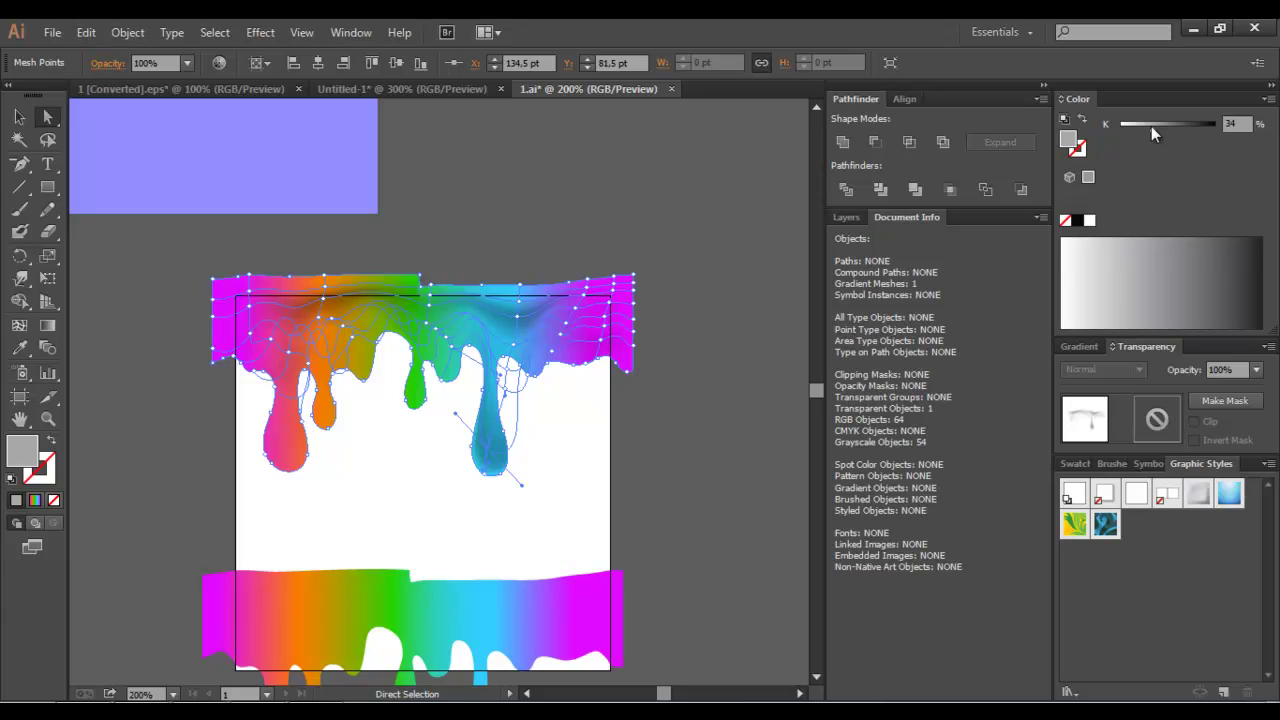
left_click_drag(47, 187, 110, 183)
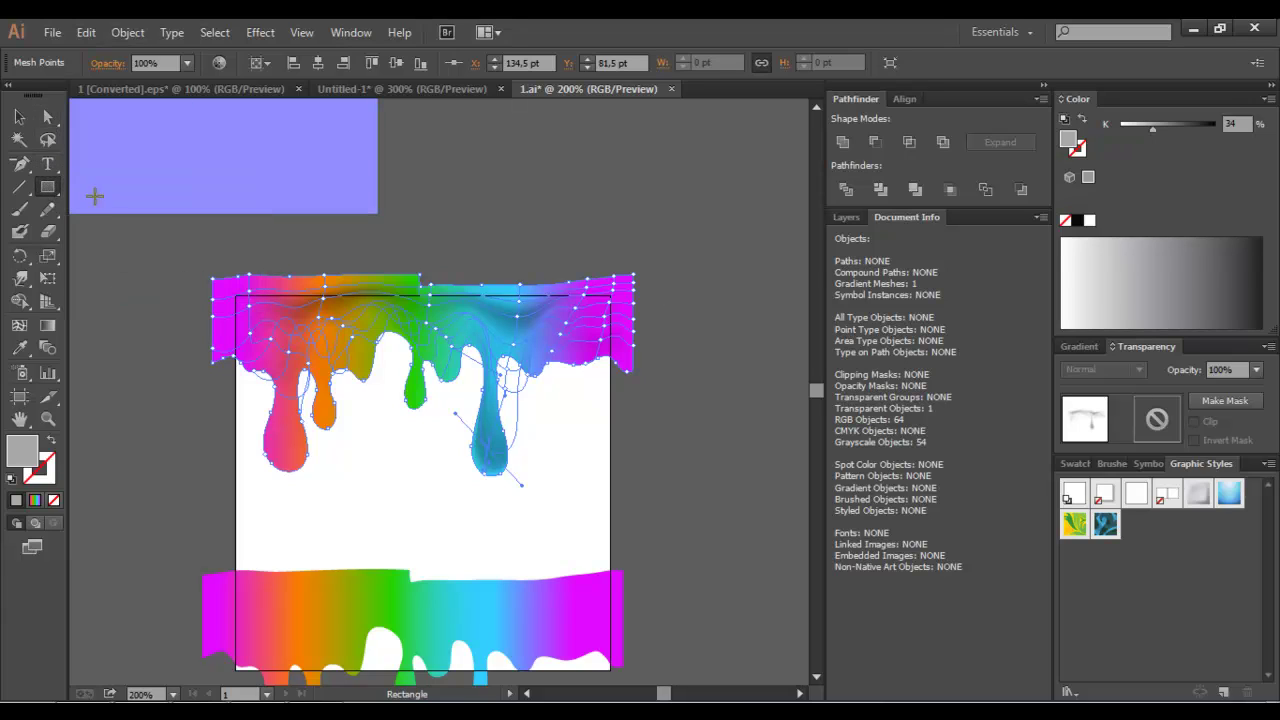
- Draw a 200 × 200 pt square filled white
left_click(400, 472)
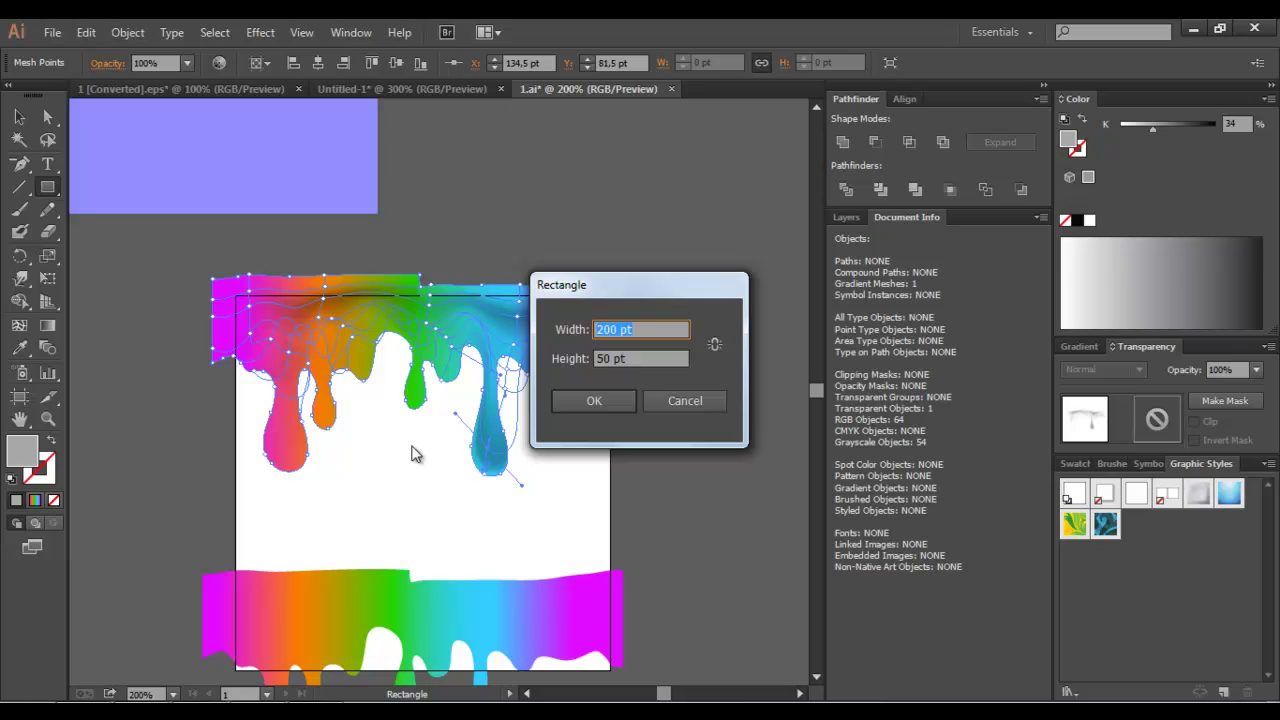
type("200")
key("Tab")
key("Return")
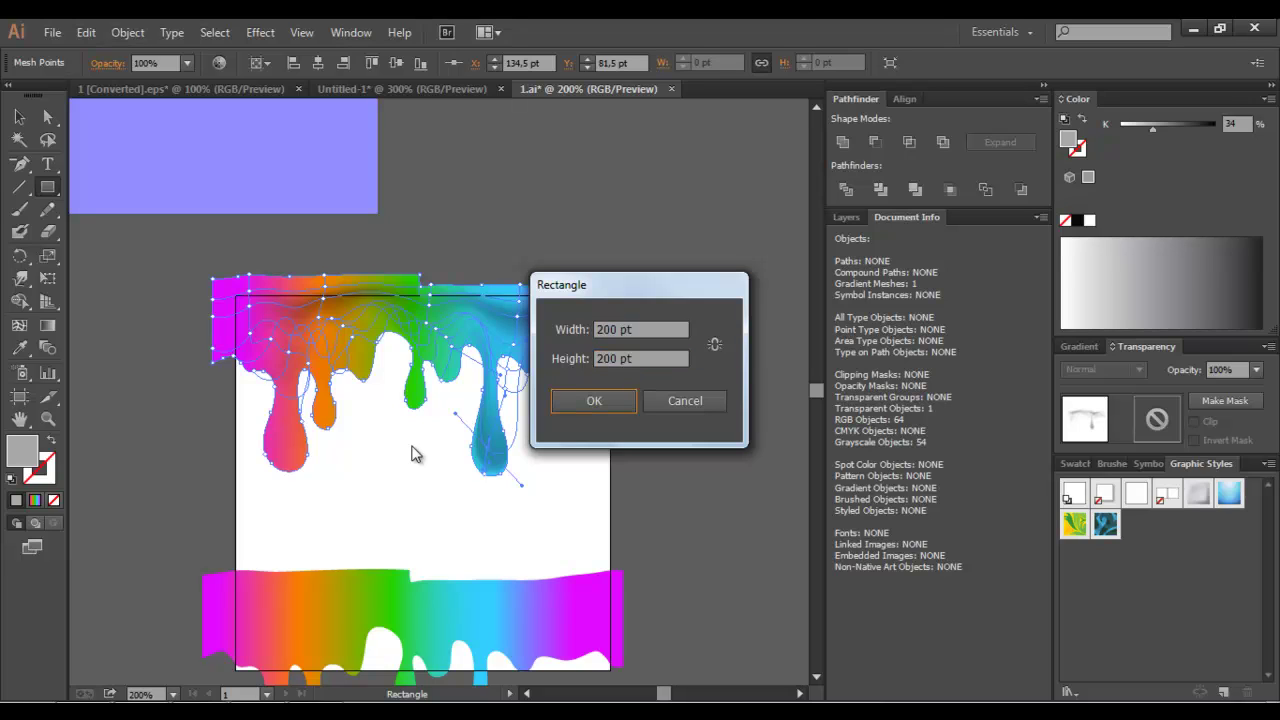
left_click(1090, 218)
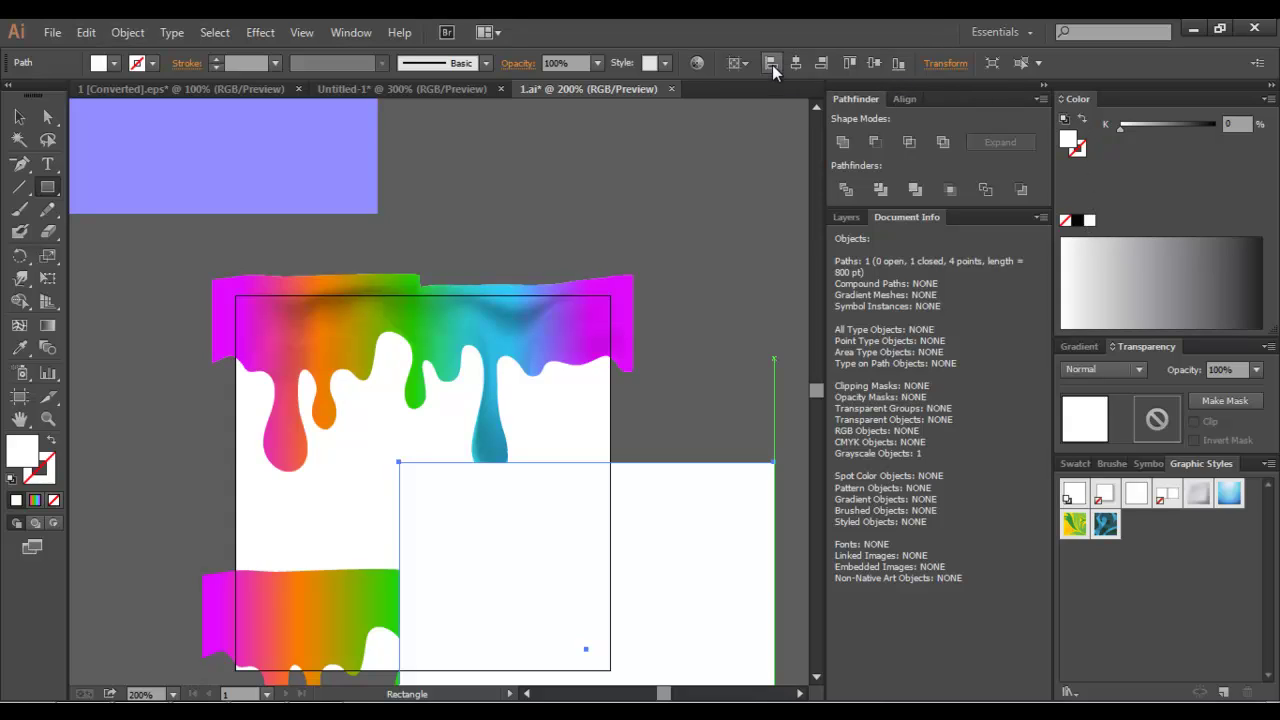
- Align the white square left and top, send it to the back, and lock it
left_click(795, 63)
left_click(873, 63)
key("ctrl+shift+bracketleft")
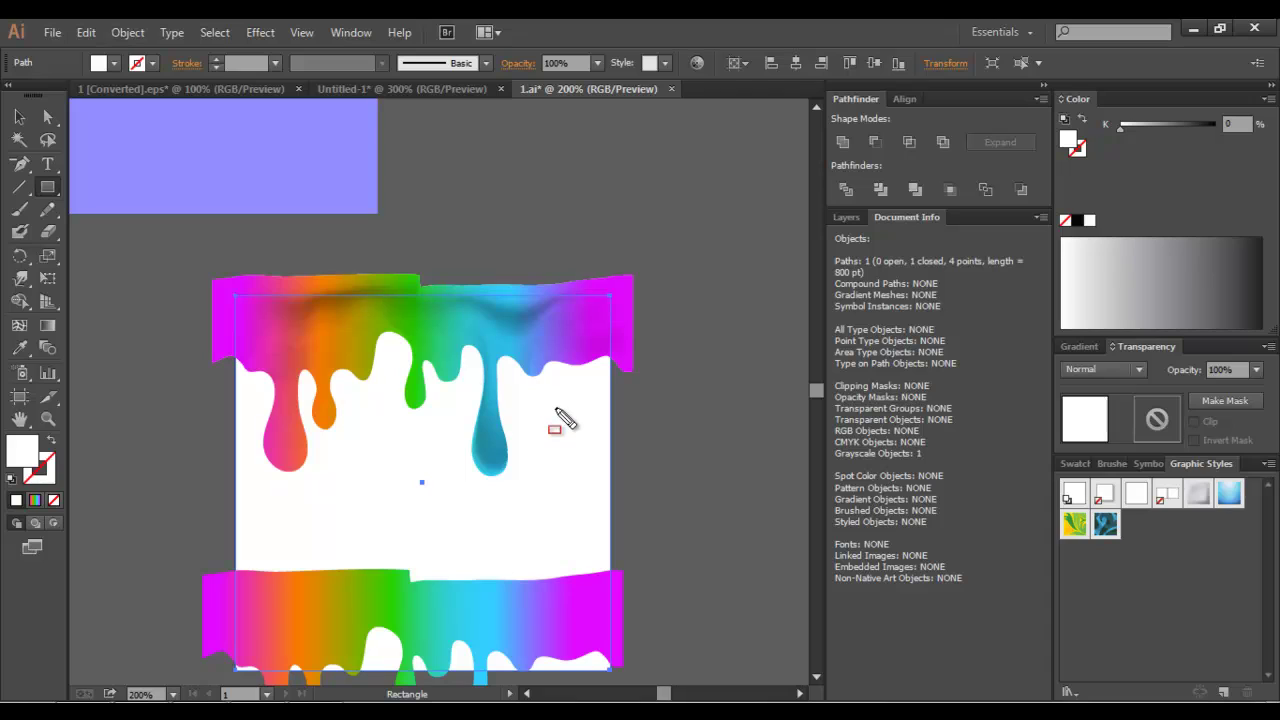
key("v")
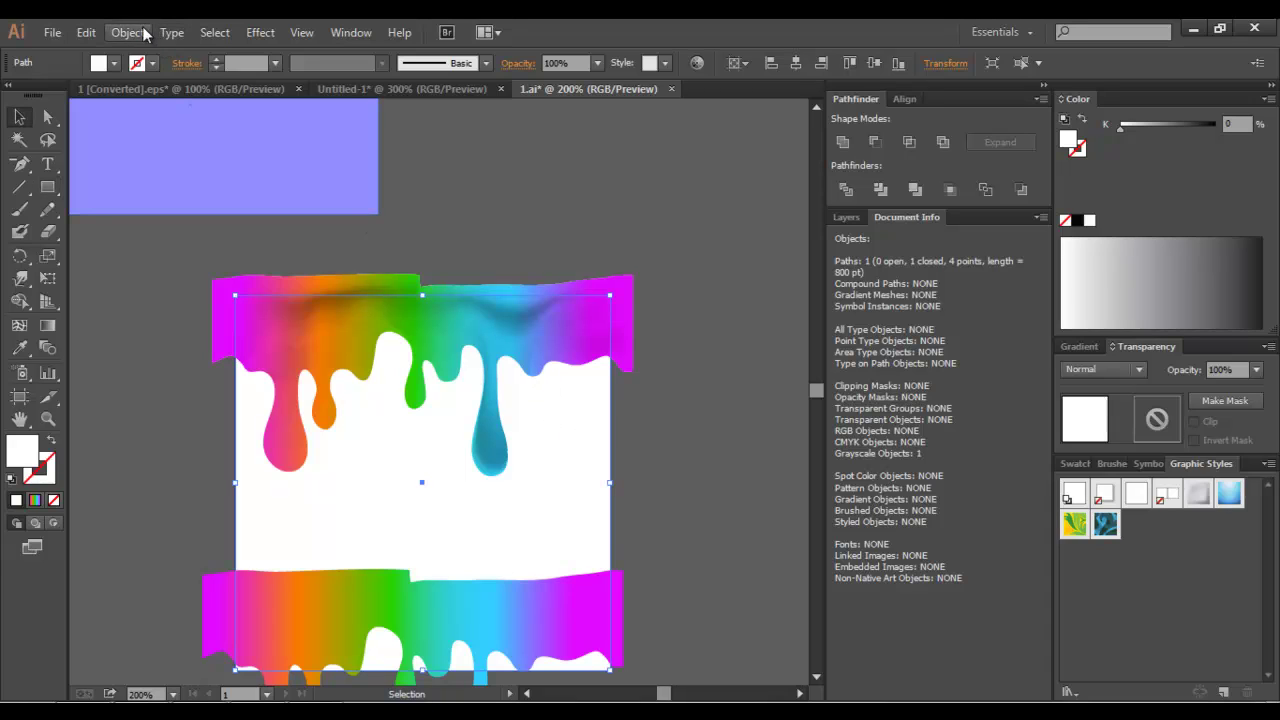
left_click(128, 32)
mouse_move(148, 144)
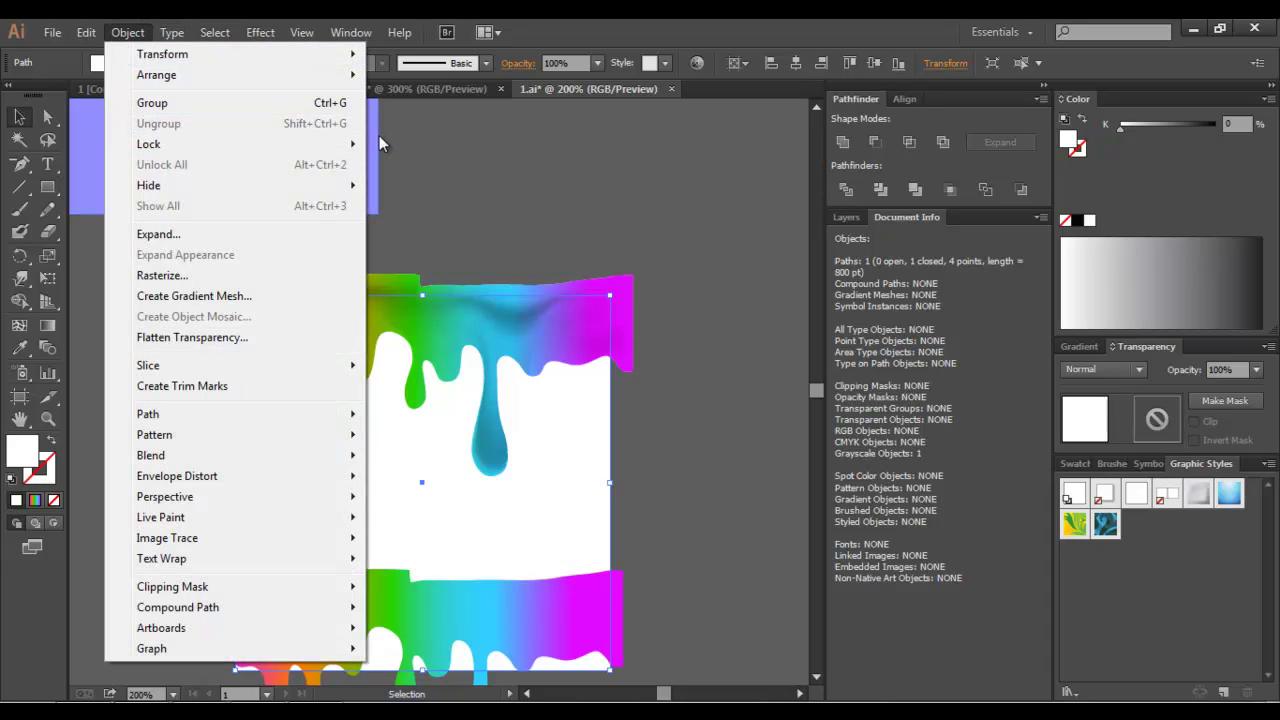
left_click(420, 144)
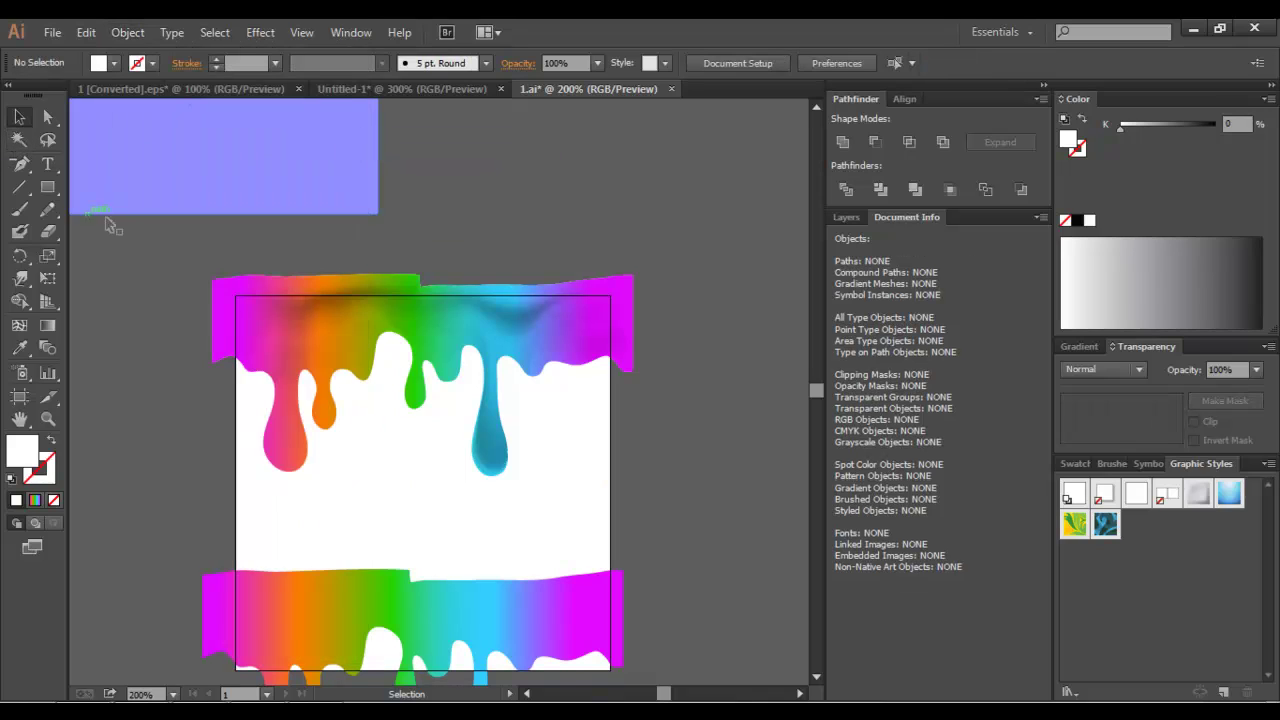
- Drag several mesh points on the top drip to shift its colour blending
left_click(508, 372)
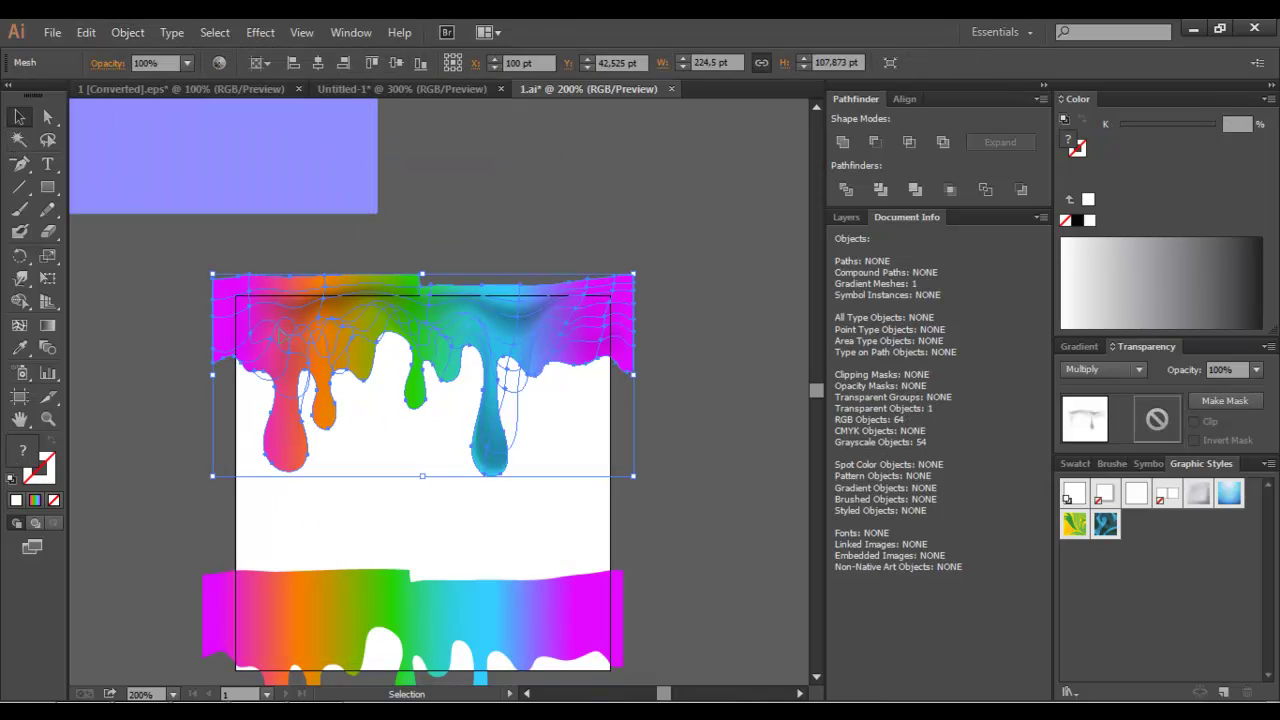
key("a")
mouse_move(314, 372)
left_mouse_down()
mouse_move(303, 372)
mouse_move(296, 455)
left_mouse_up()
left_click(371, 457)
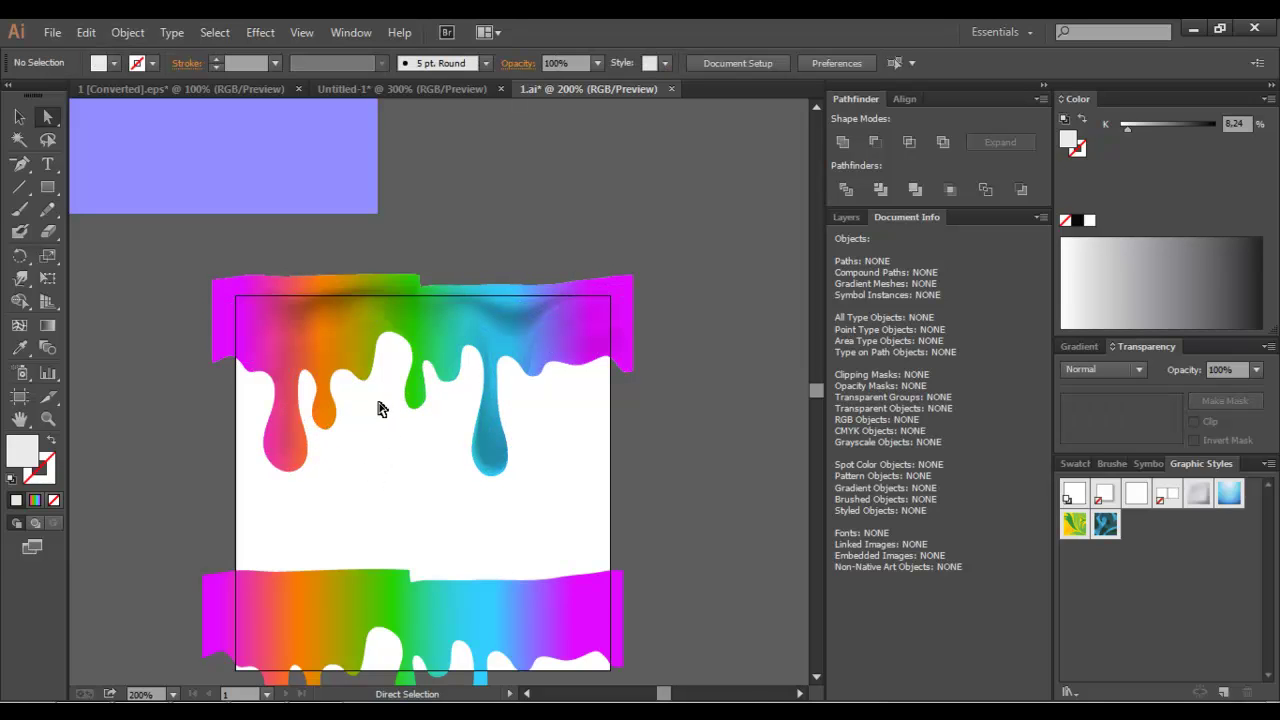
left_click(320, 360)
mouse_move(320, 358)
left_mouse_down()
mouse_move(338, 341)
mouse_move(314, 342)
mouse_move(330, 335)
left_mouse_up()
left_click(365, 422)
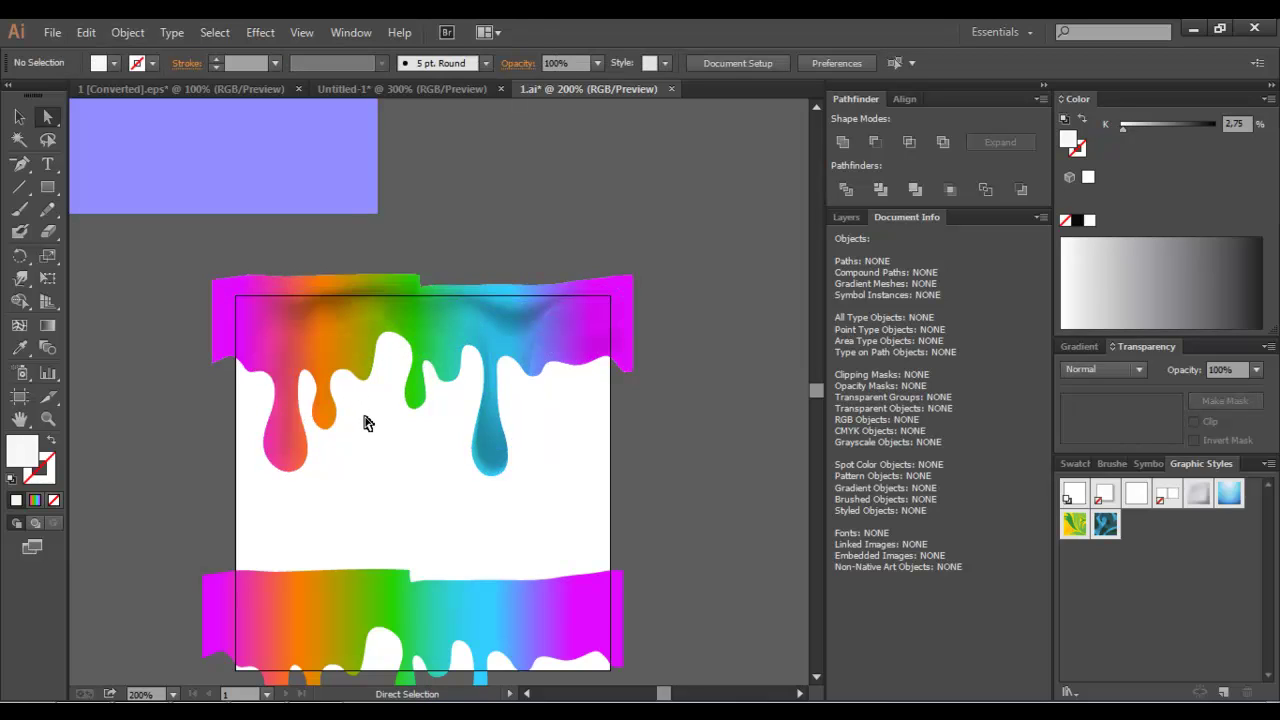
left_click(389, 395)
mouse_move(408, 316)
left_mouse_down()
mouse_move(440, 312)
mouse_move(398, 337)
left_mouse_up()
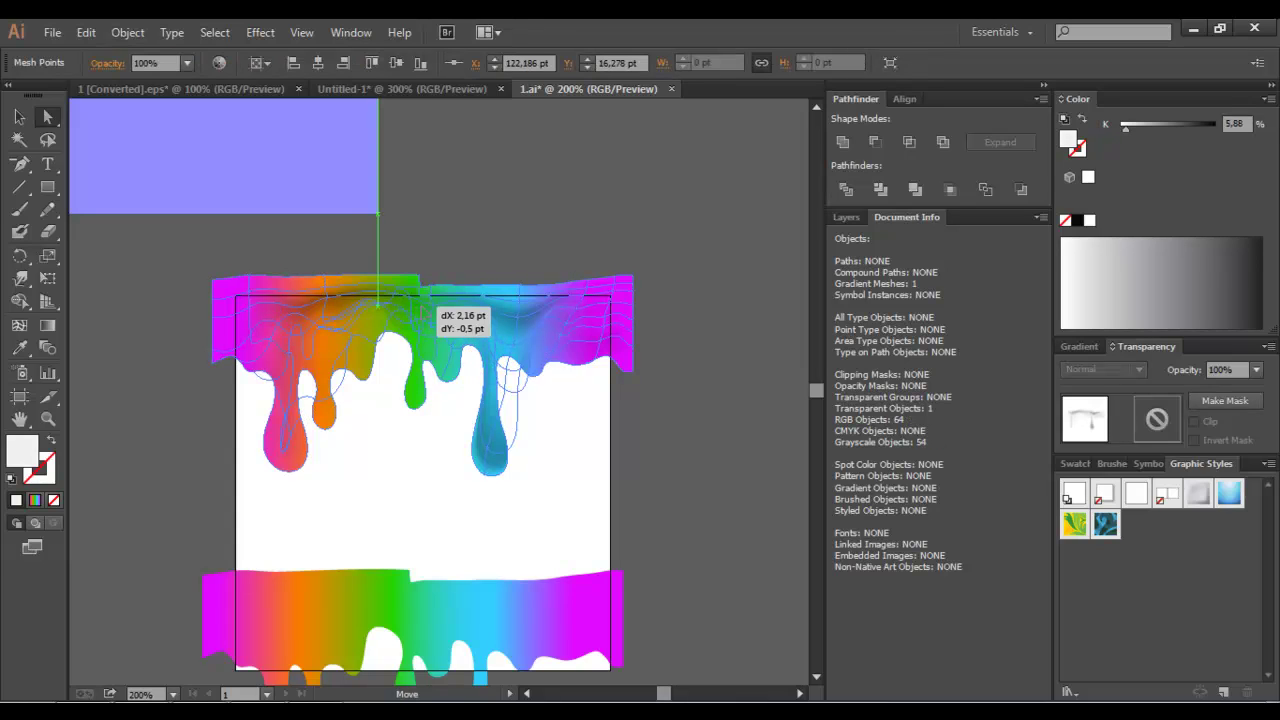
- Nudge a mesh point to spread the orange rightward, then reselect the whole top mesh
left_click(398, 337)
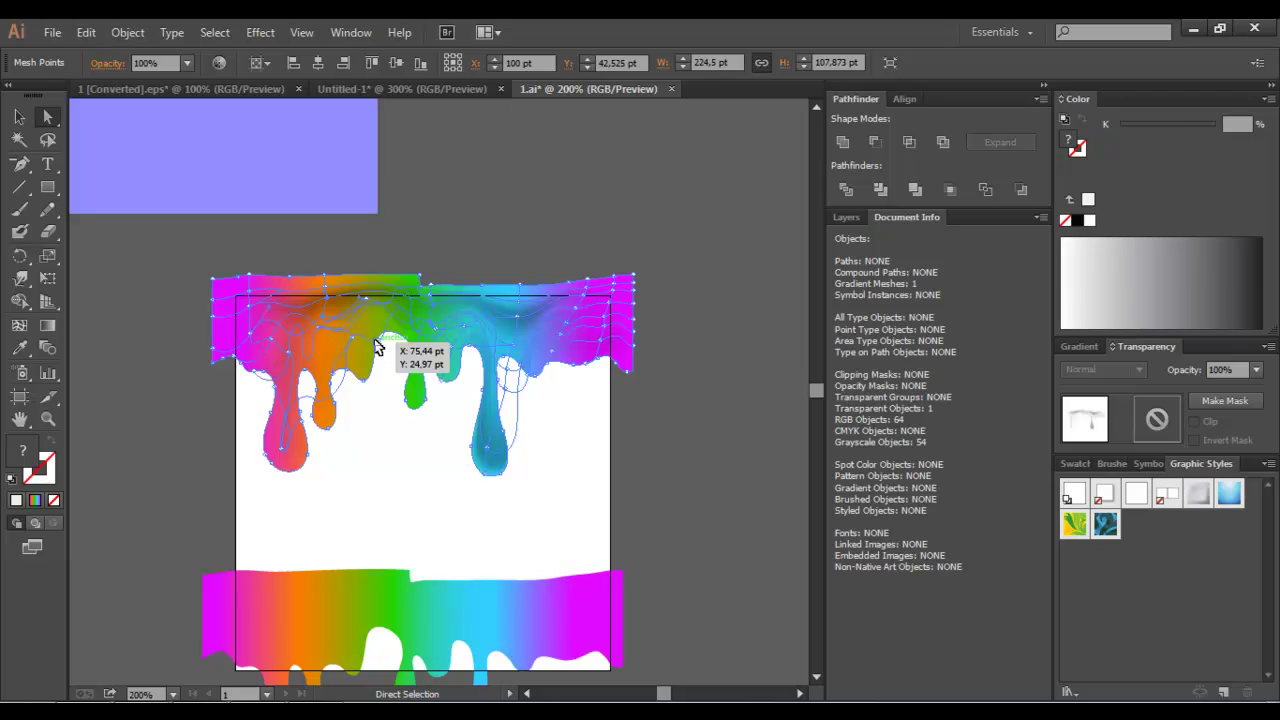
left_click(368, 345)
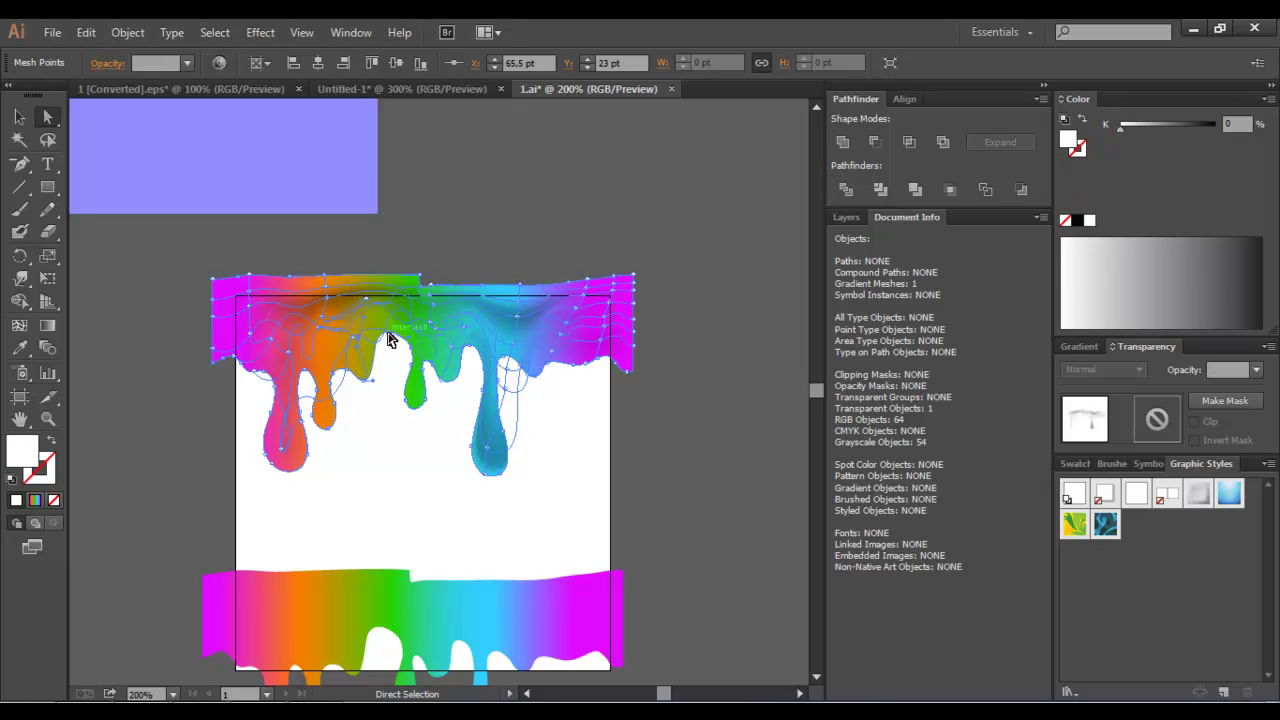
left_click(390, 340)
left_click_drag(390, 340, 389, 332)
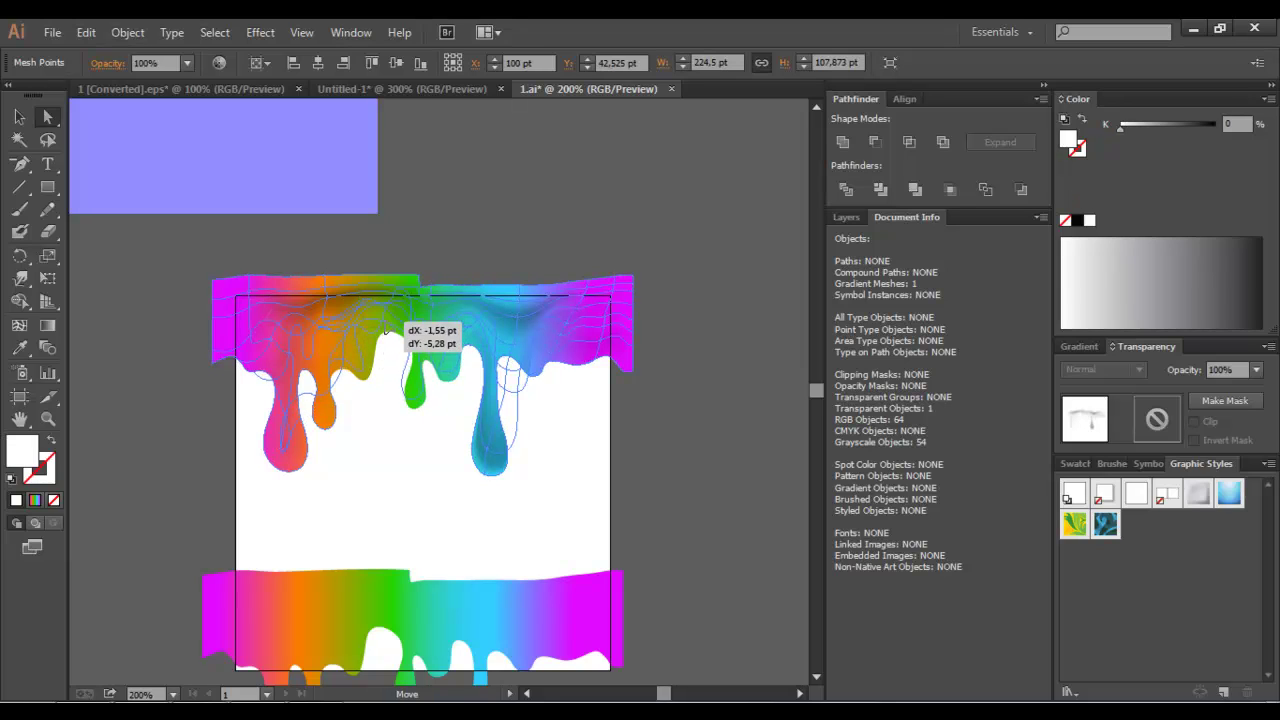
left_click(390, 362)
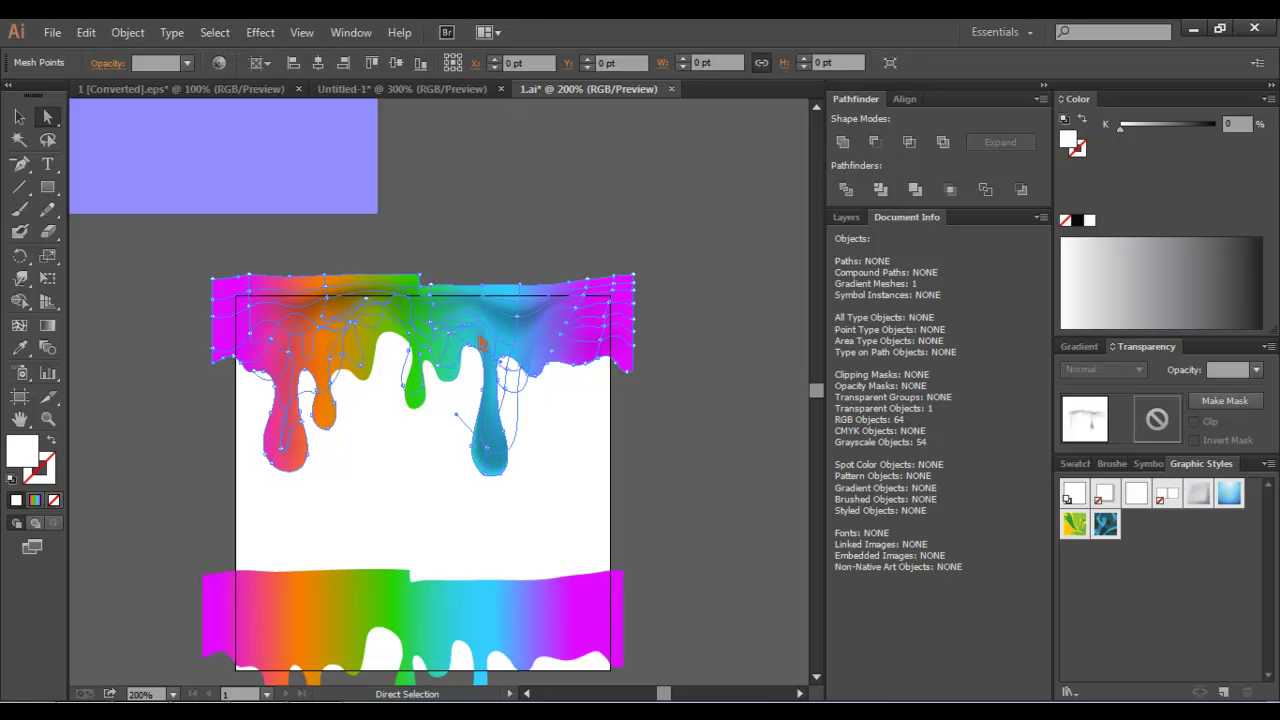
left_click(485, 343)
key("v")
left_click(420, 462)
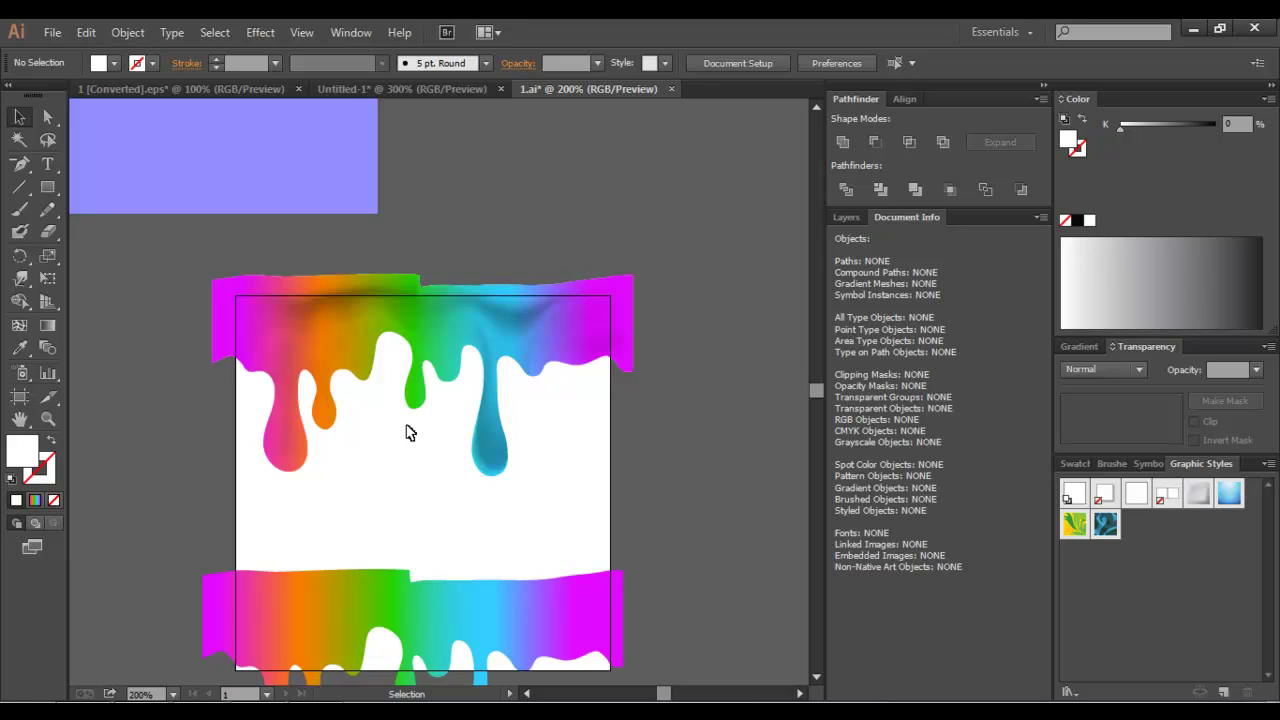
left_click(490, 420)
left_click(136, 38)
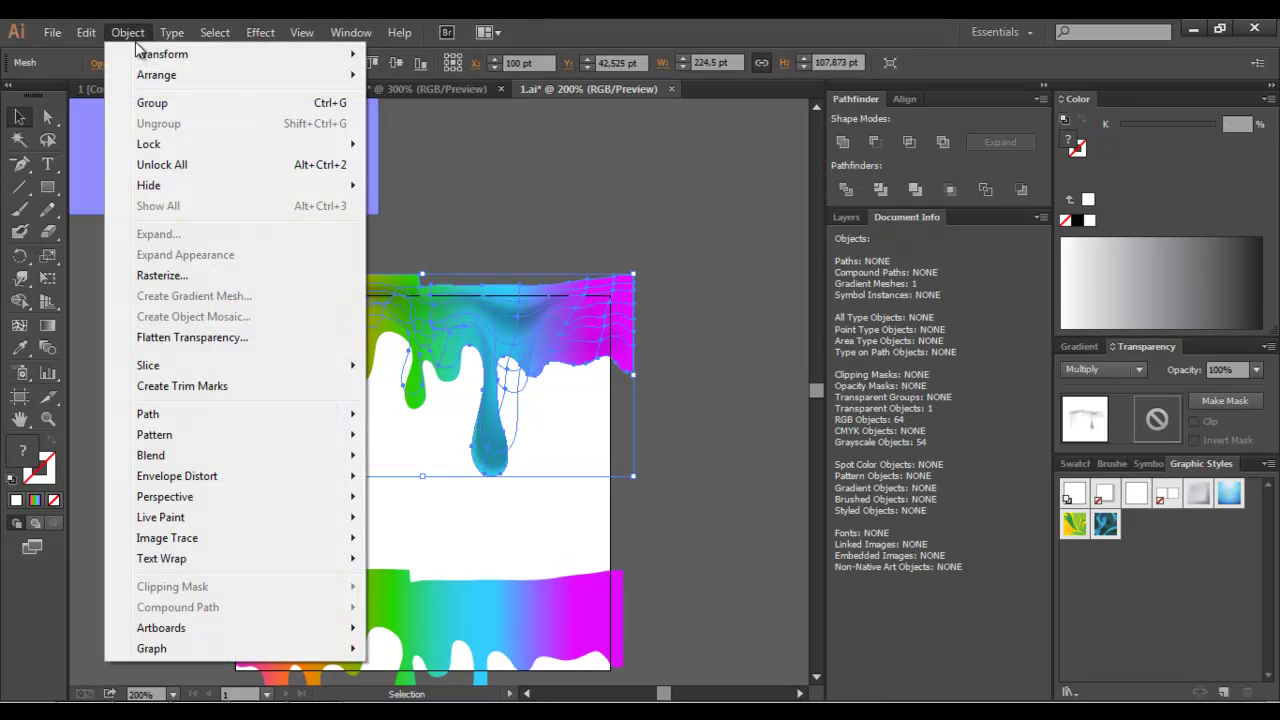
left_click(430, 160)
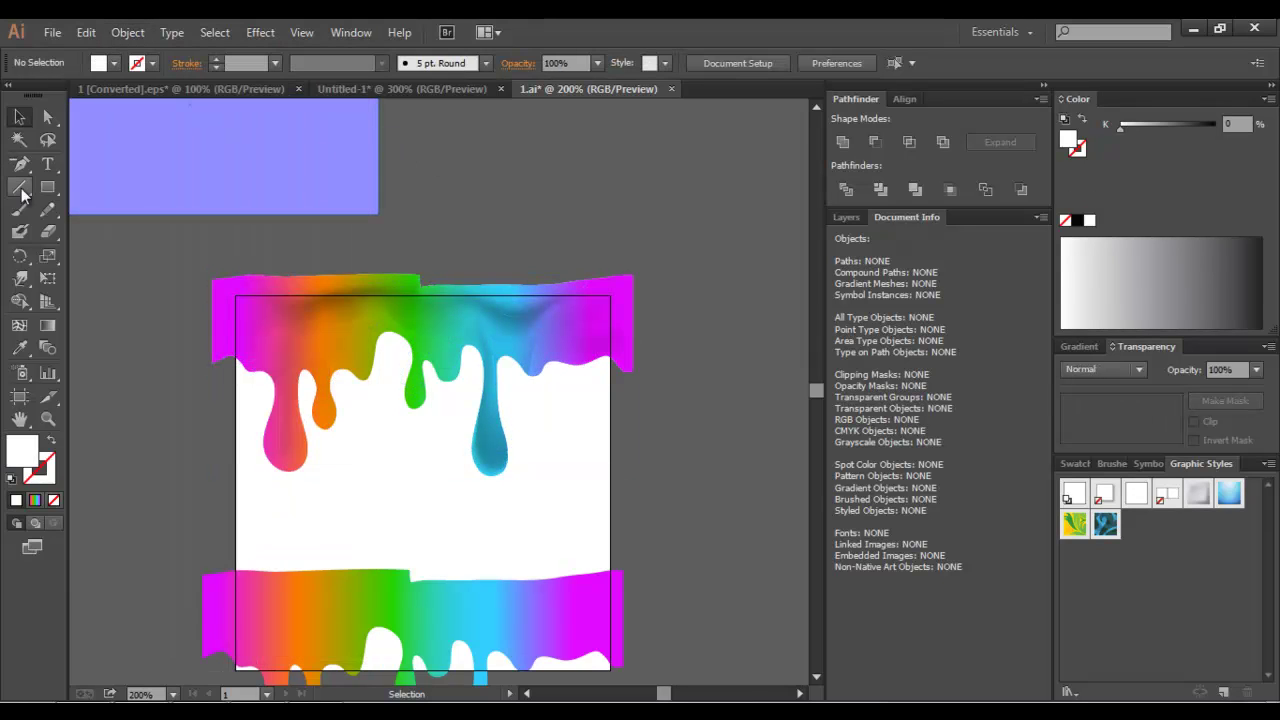
- Pencil a wavy 14-point path, about 206 pt long, along the top rainbow band
left_click(47, 209)
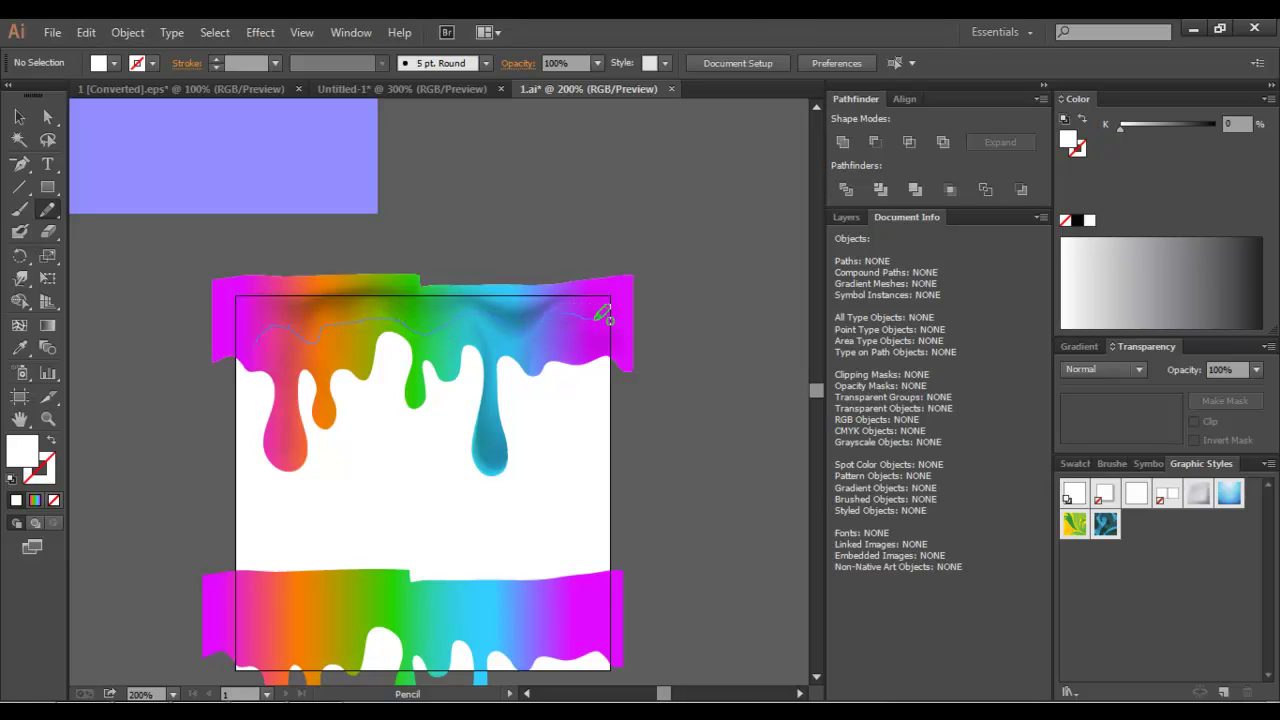
left_click_drag(541, 320, 595, 318)
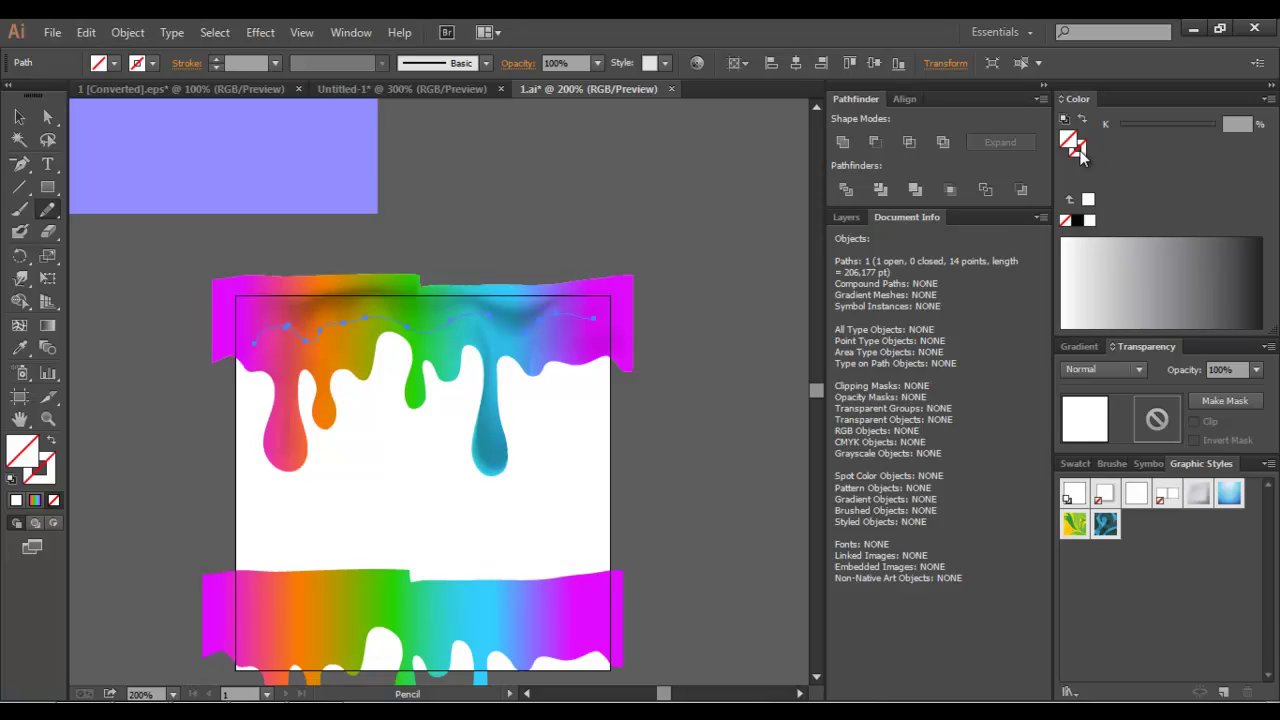
- Give the wavy line a stroke colour, bulging width profile, 2 pt weight and 30% opacity
left_click(1077, 220)
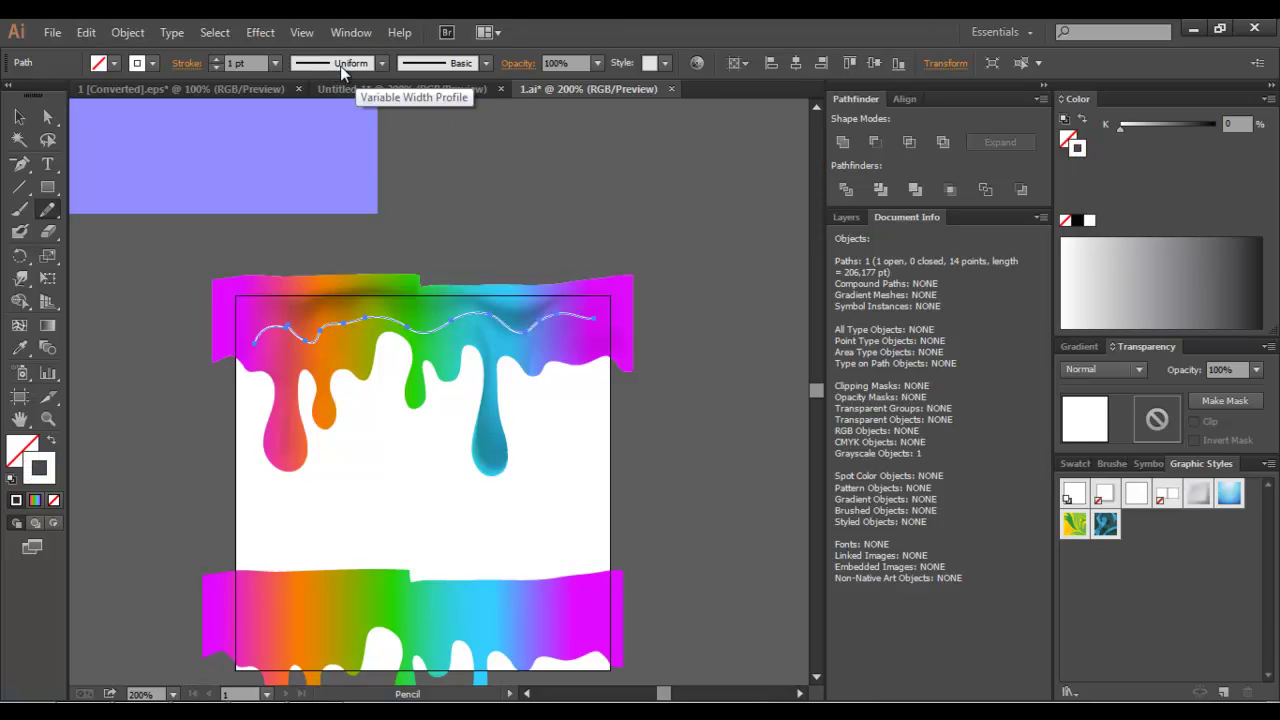
left_click(381, 63)
left_click(371, 120)
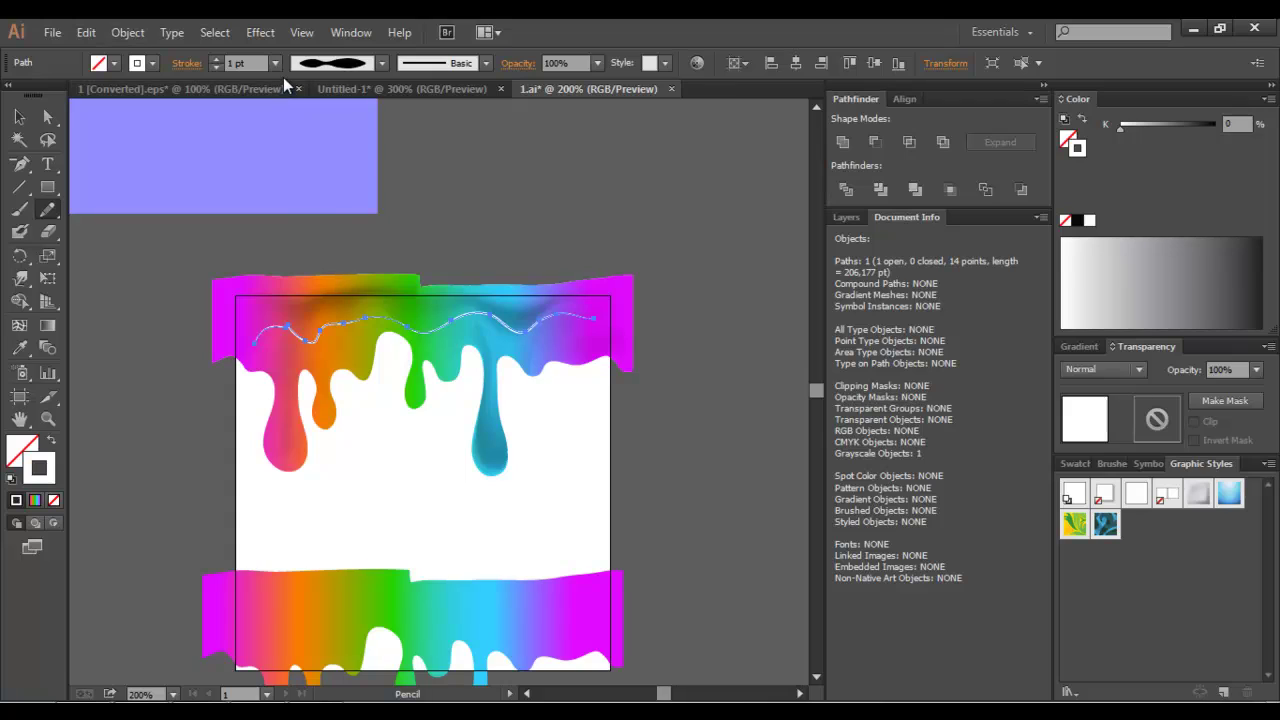
left_click(276, 65)
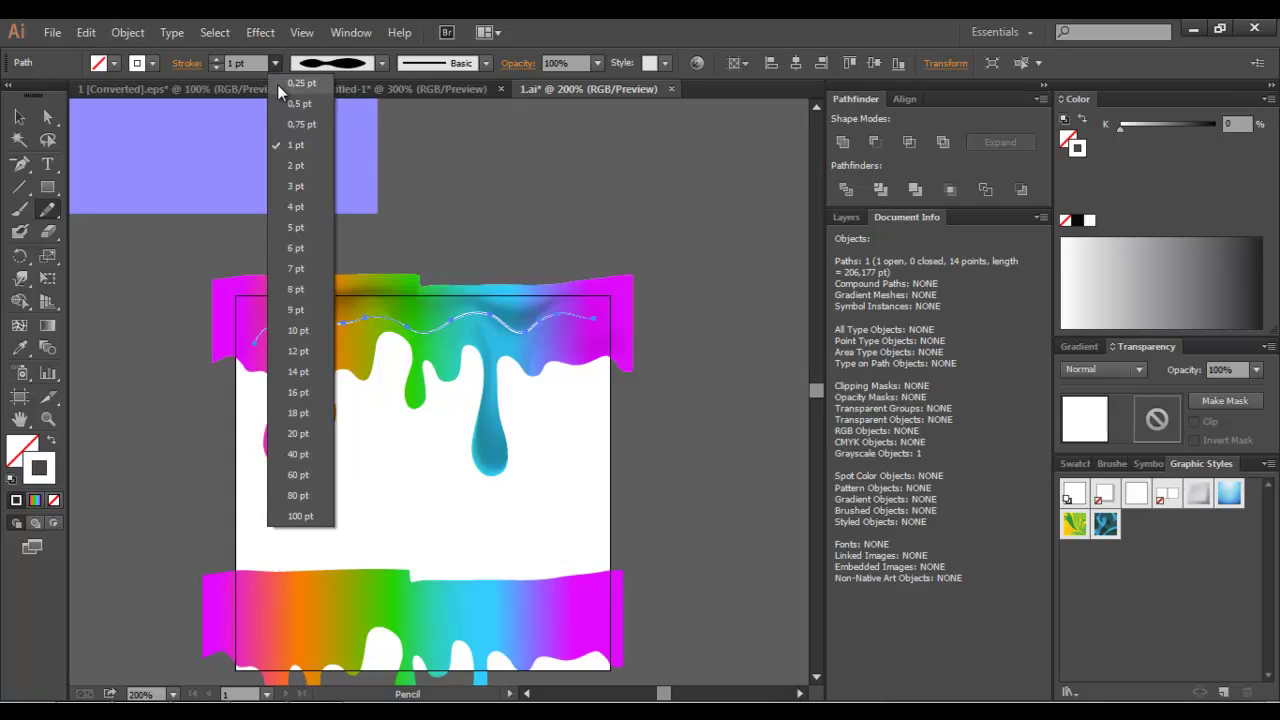
left_click(290, 166)
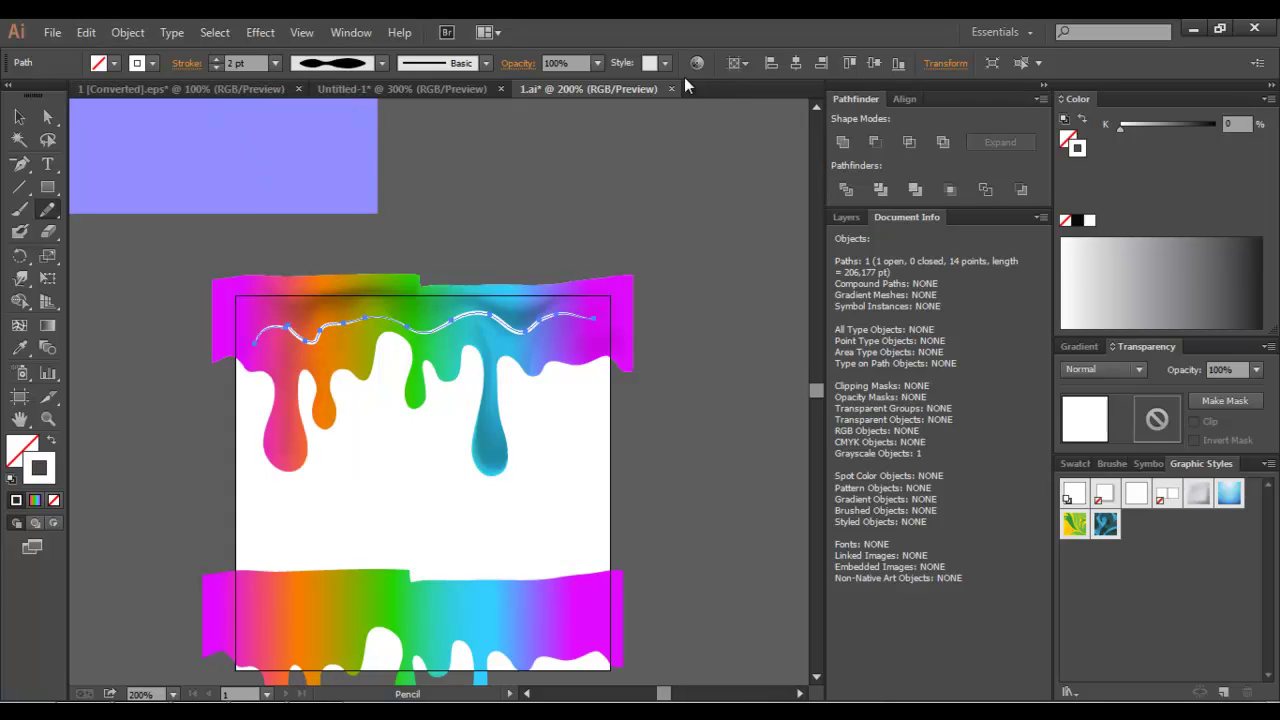
left_click(600, 63)
left_click(608, 140)
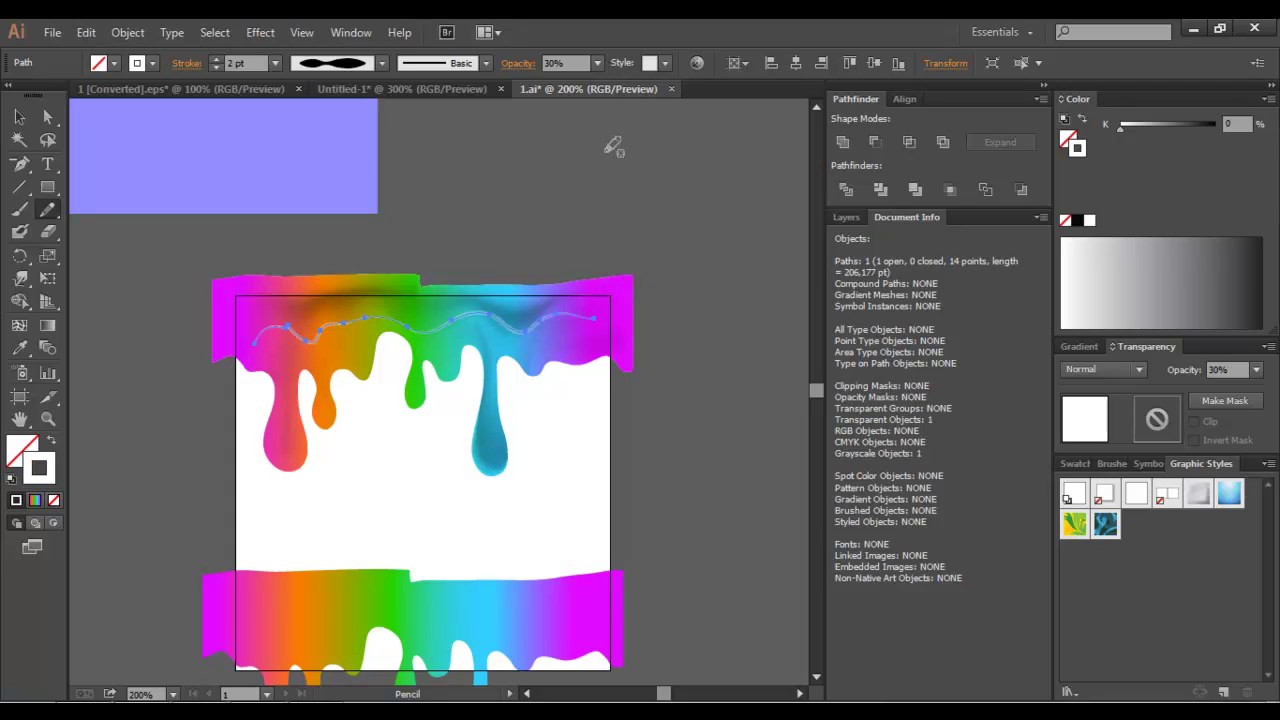
left_click(19, 116)
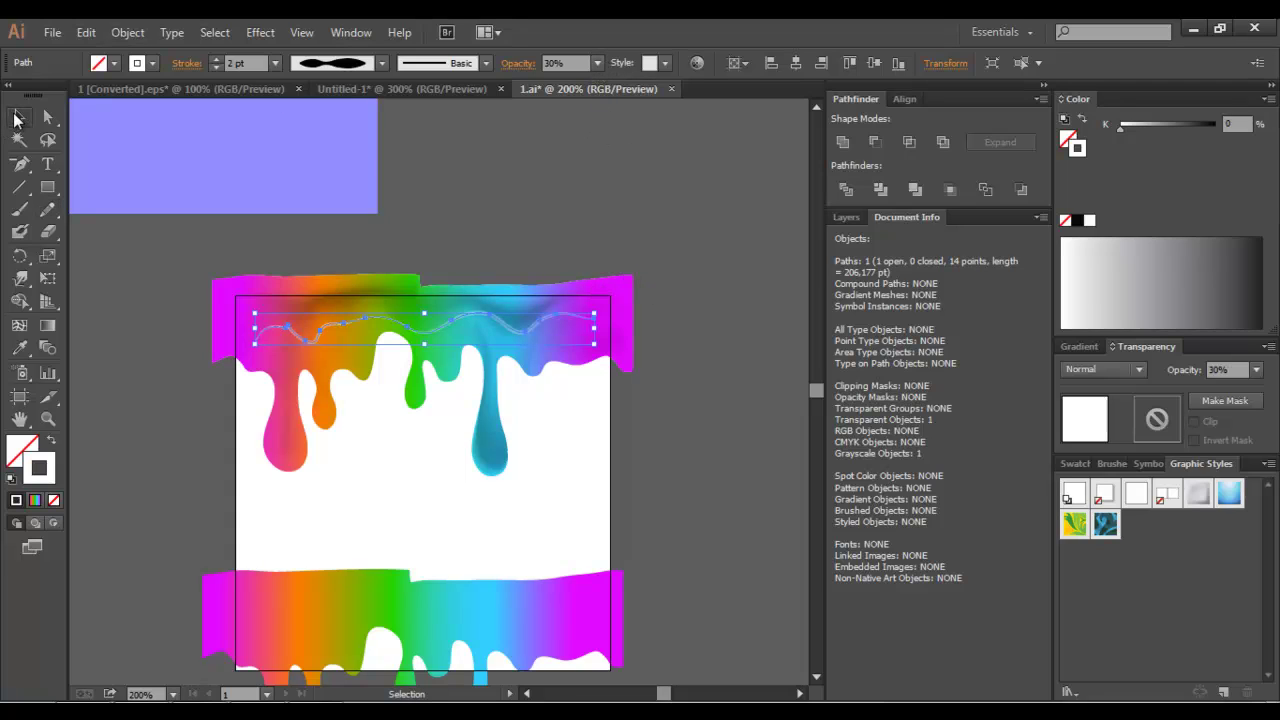
left_click(47, 209)
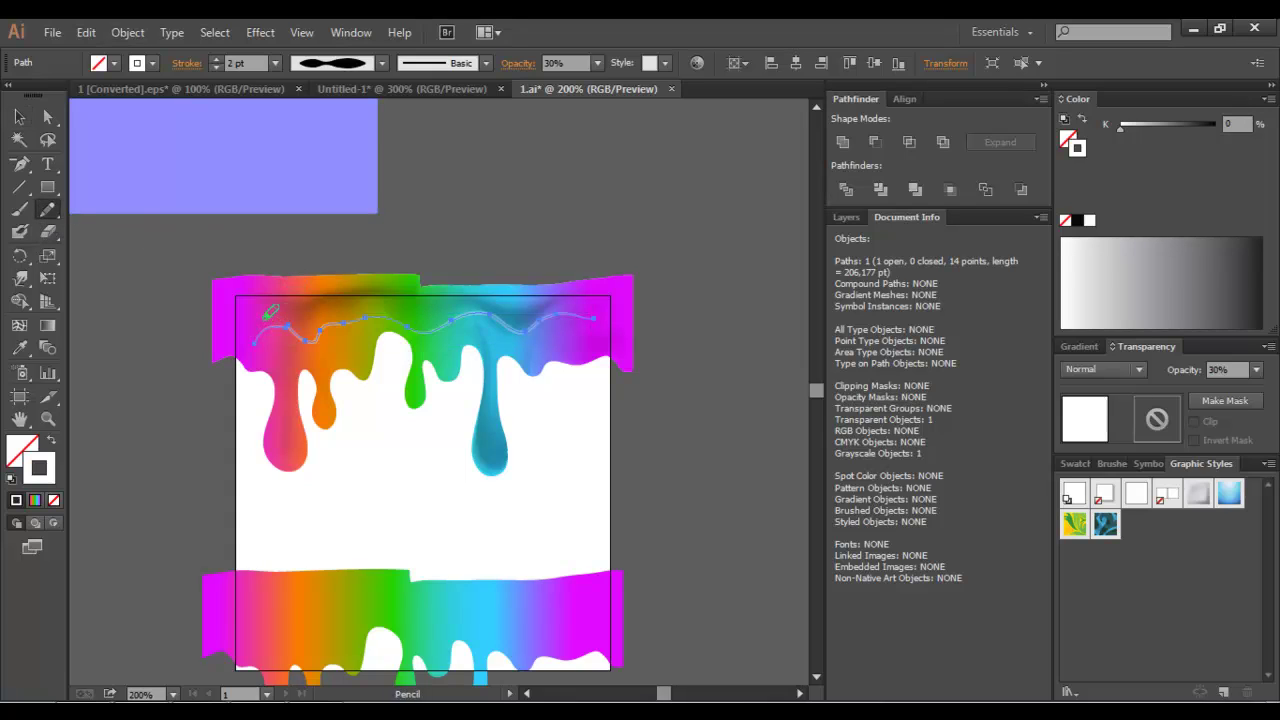
- Pencil a second wavy line along the top drip
left_click(107, 273)
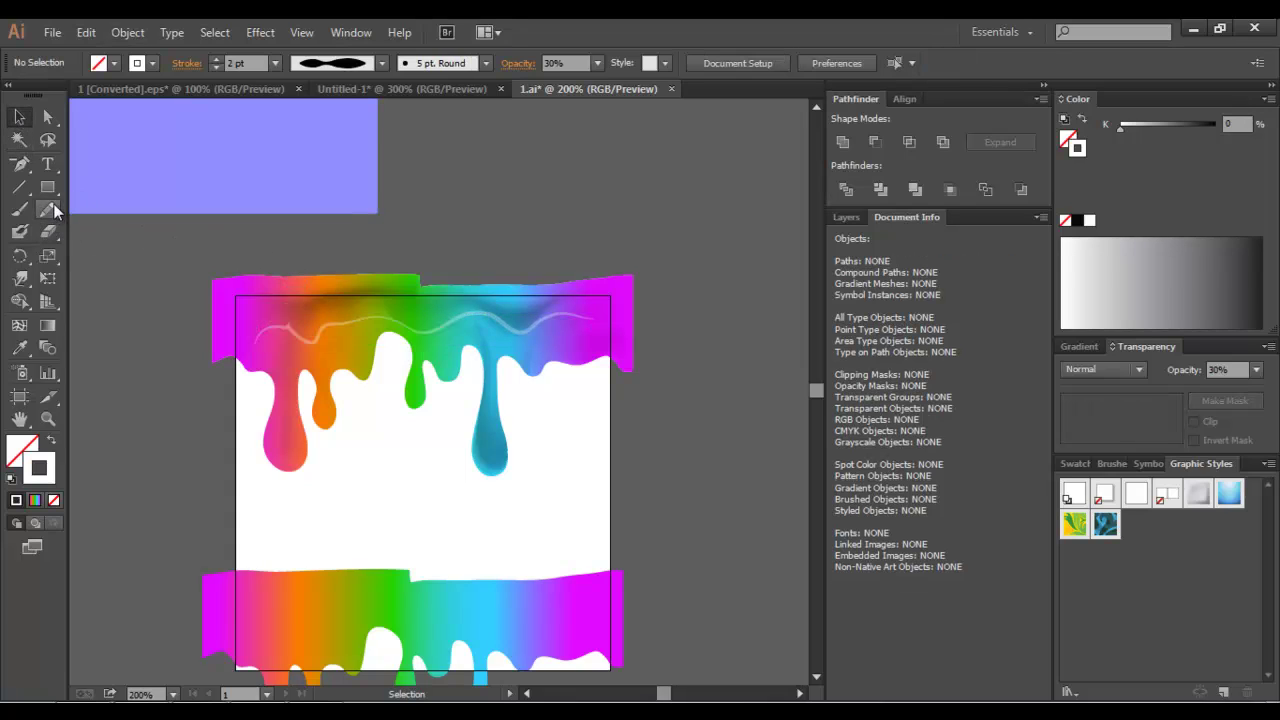
left_click(47, 209)
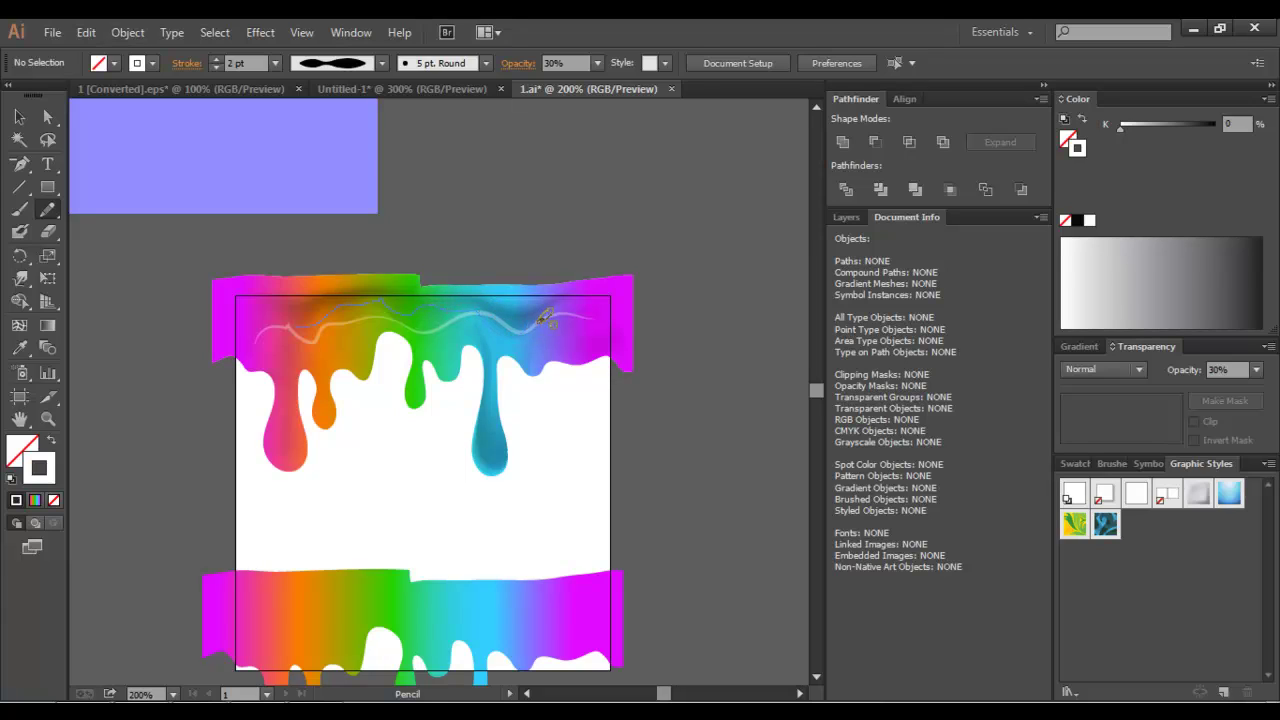
left_click_drag(487, 323, 557, 335)
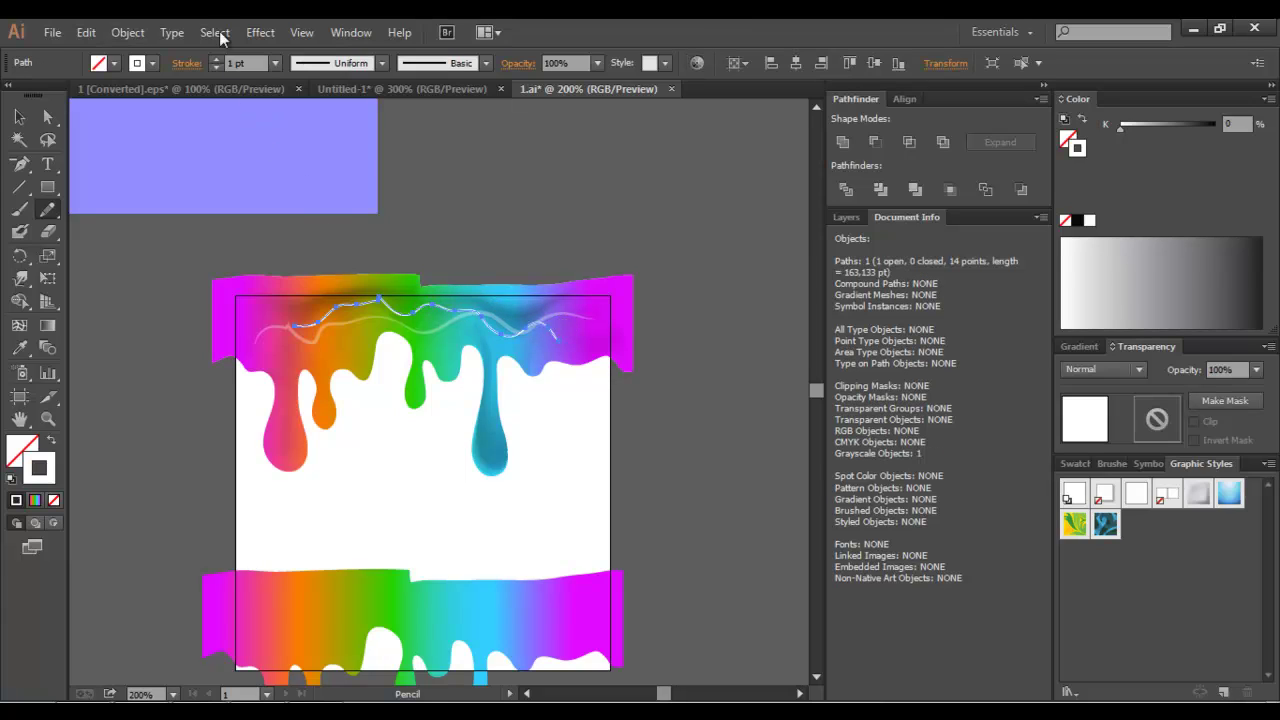
- Simplify the second line from 14 to 10 anchor points at 95% curve precision
left_click(127, 32)
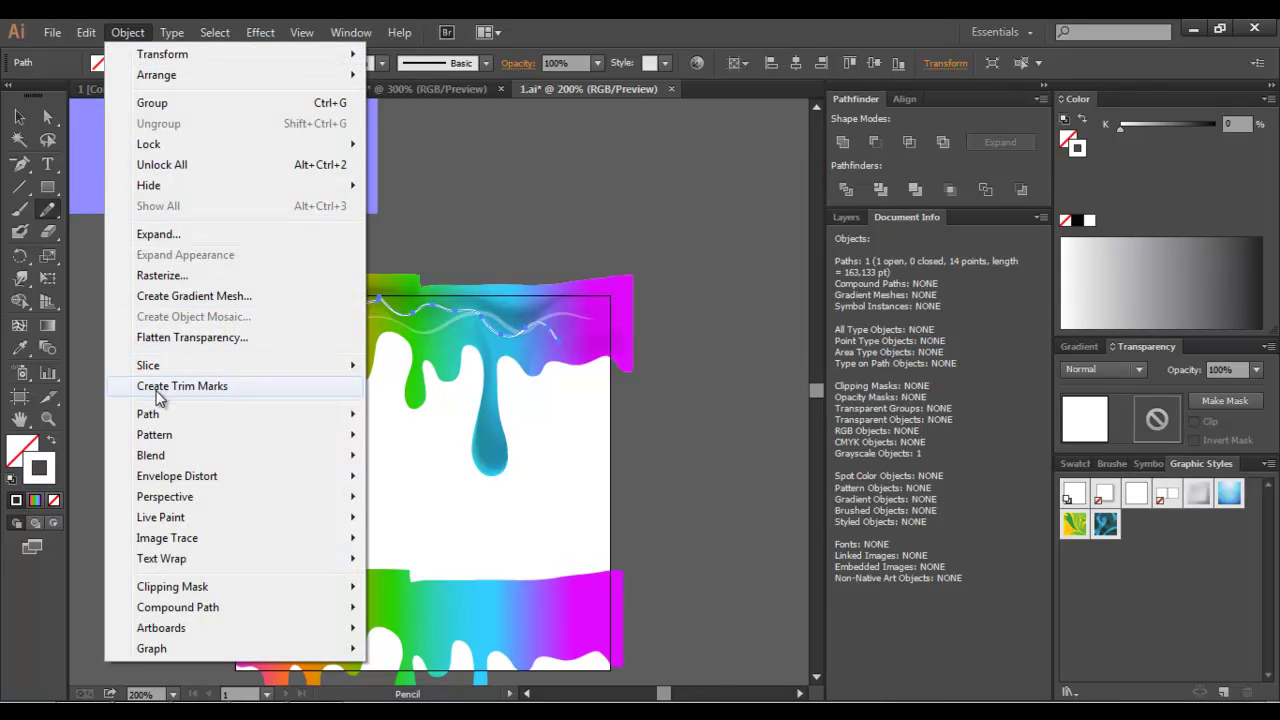
mouse_move(148, 414)
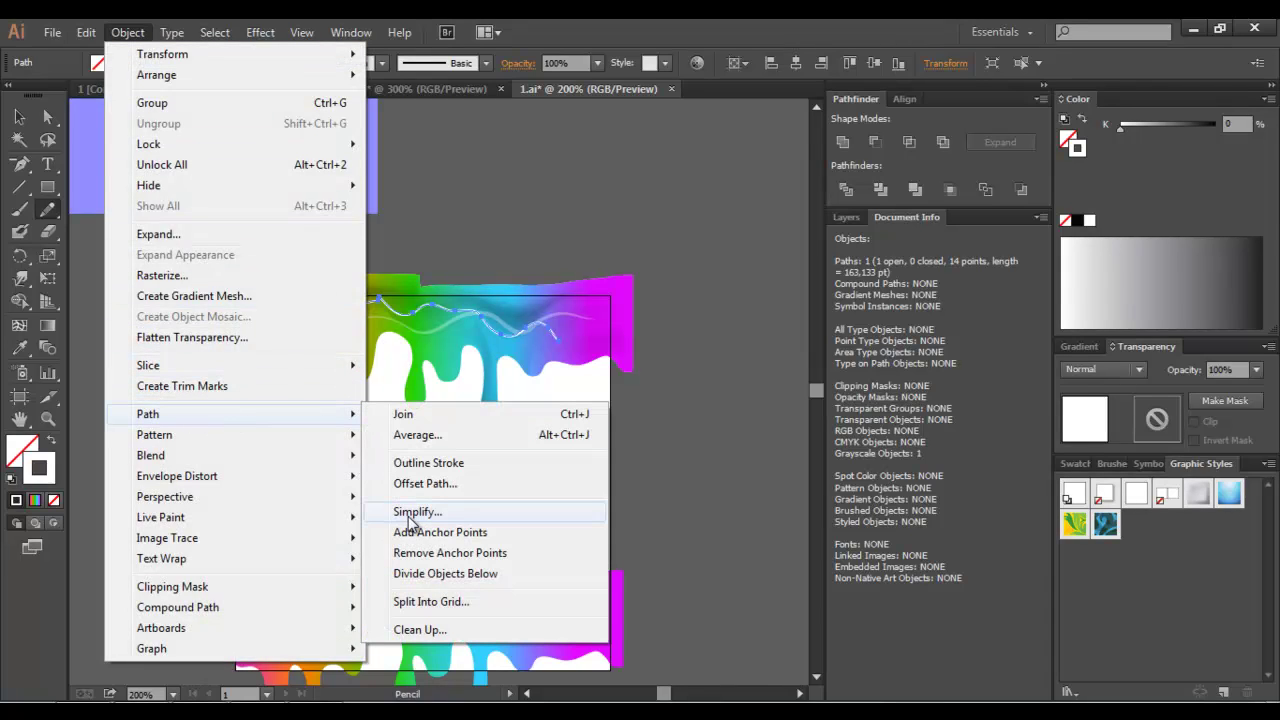
left_click(410, 514)
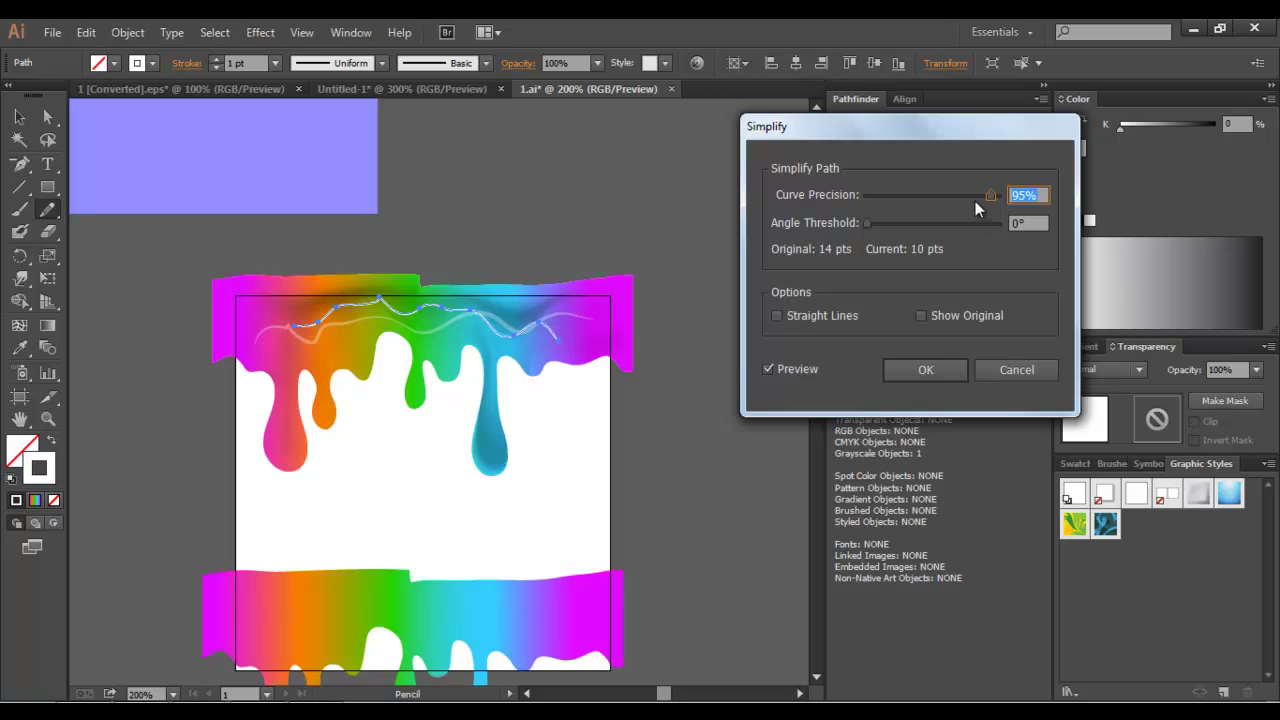
left_click_drag(986, 197, 989, 194)
left_click(932, 372)
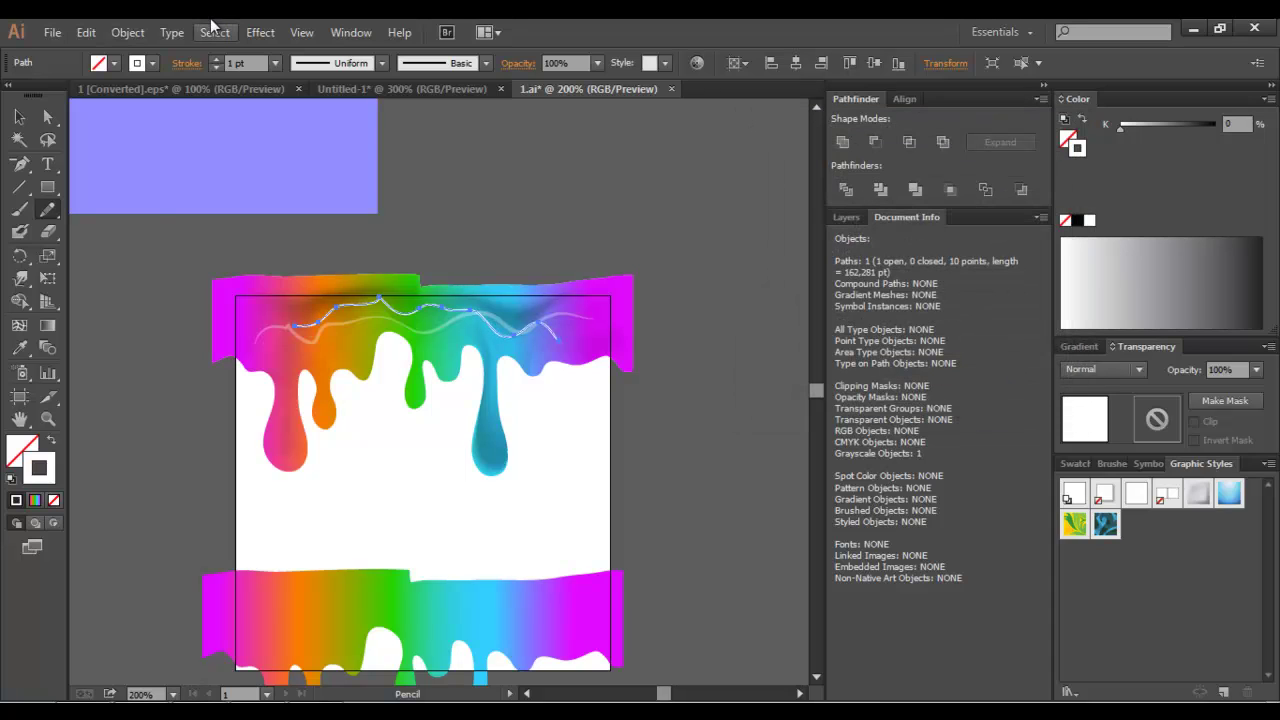
key("a")
left_click(150, 235)
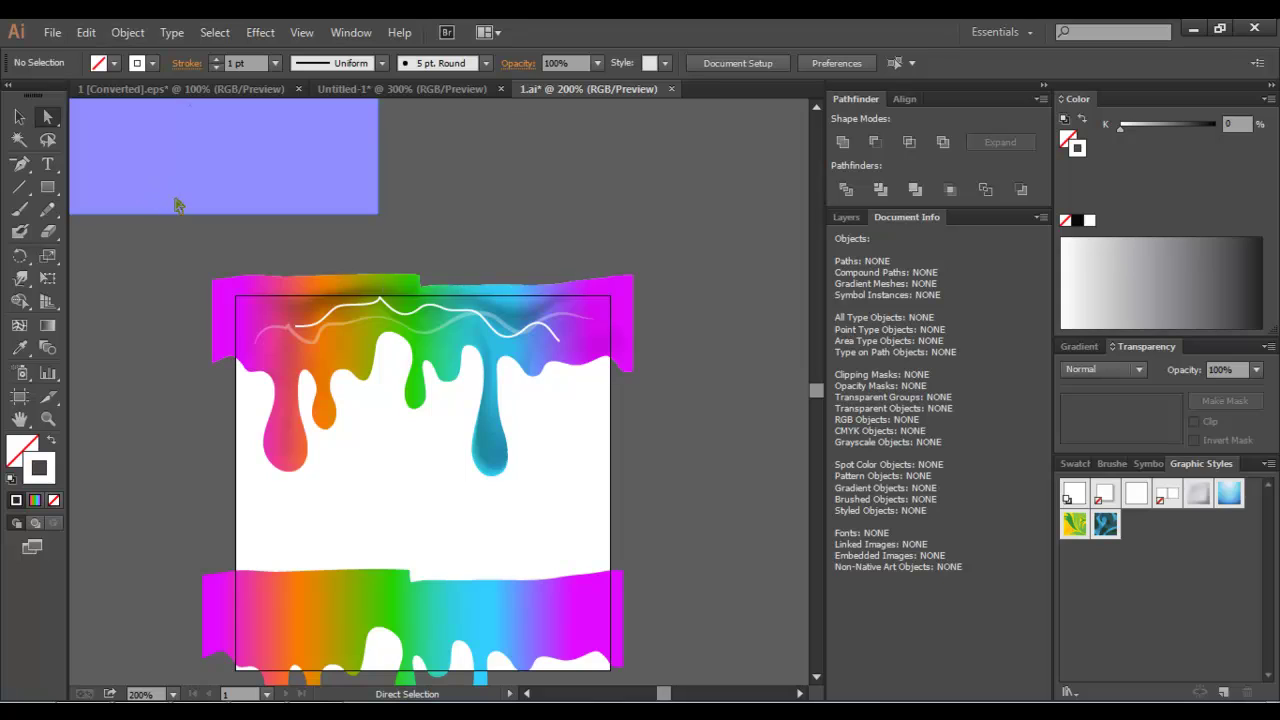
- Move the new line's top anchor slightly downward
left_click(380, 298)
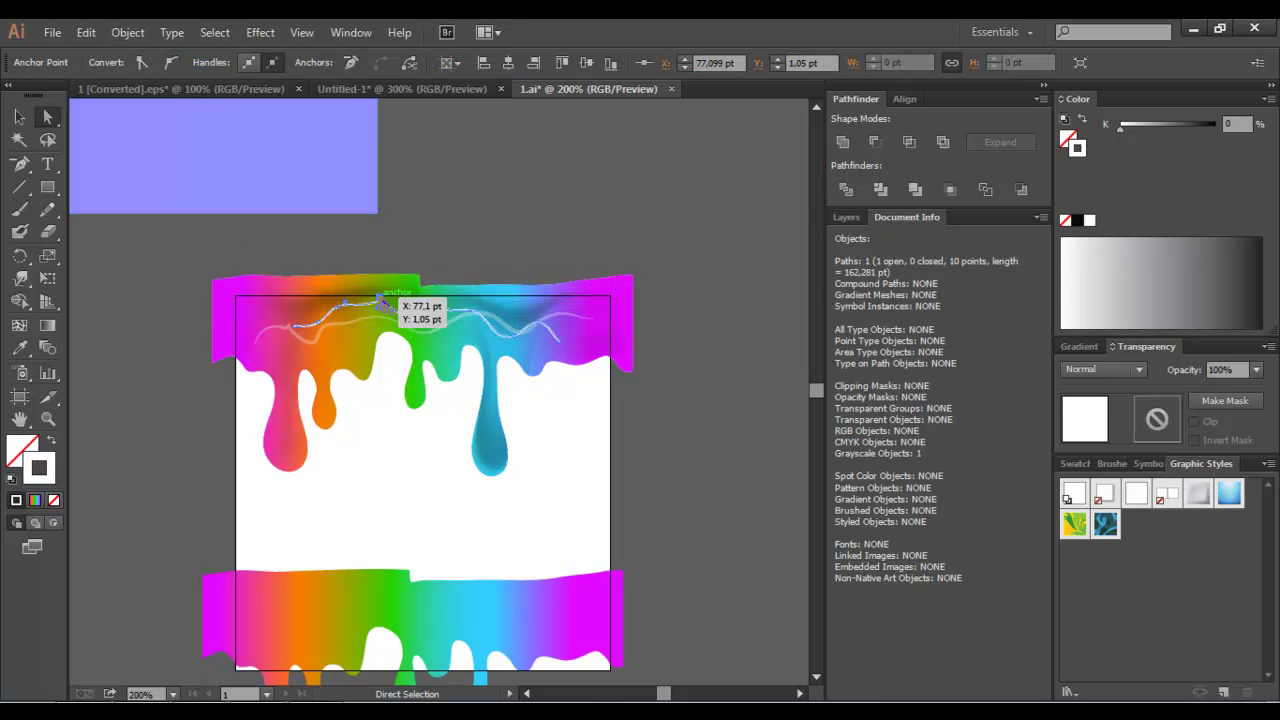
left_click(170, 65)
left_click_drag(380, 298, 374, 318)
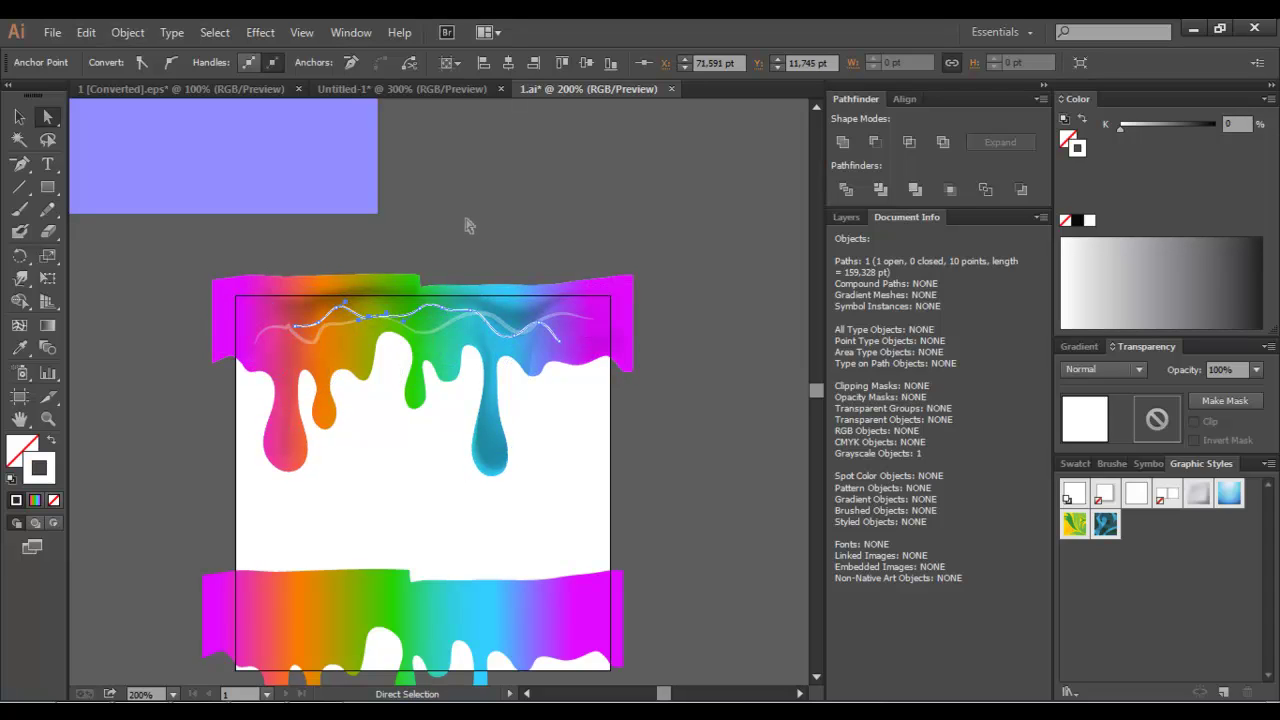
key("v")
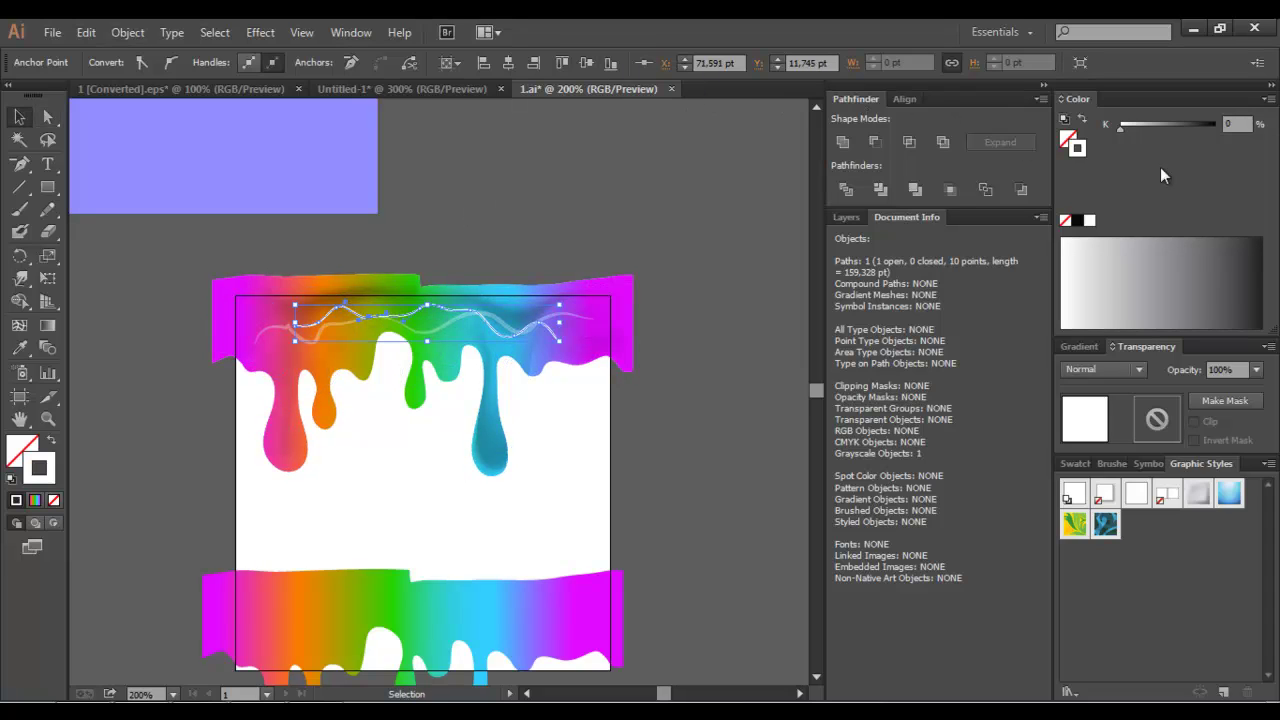
- Give the line a 52% grey stroke with Screen blending
left_click(1170, 127)
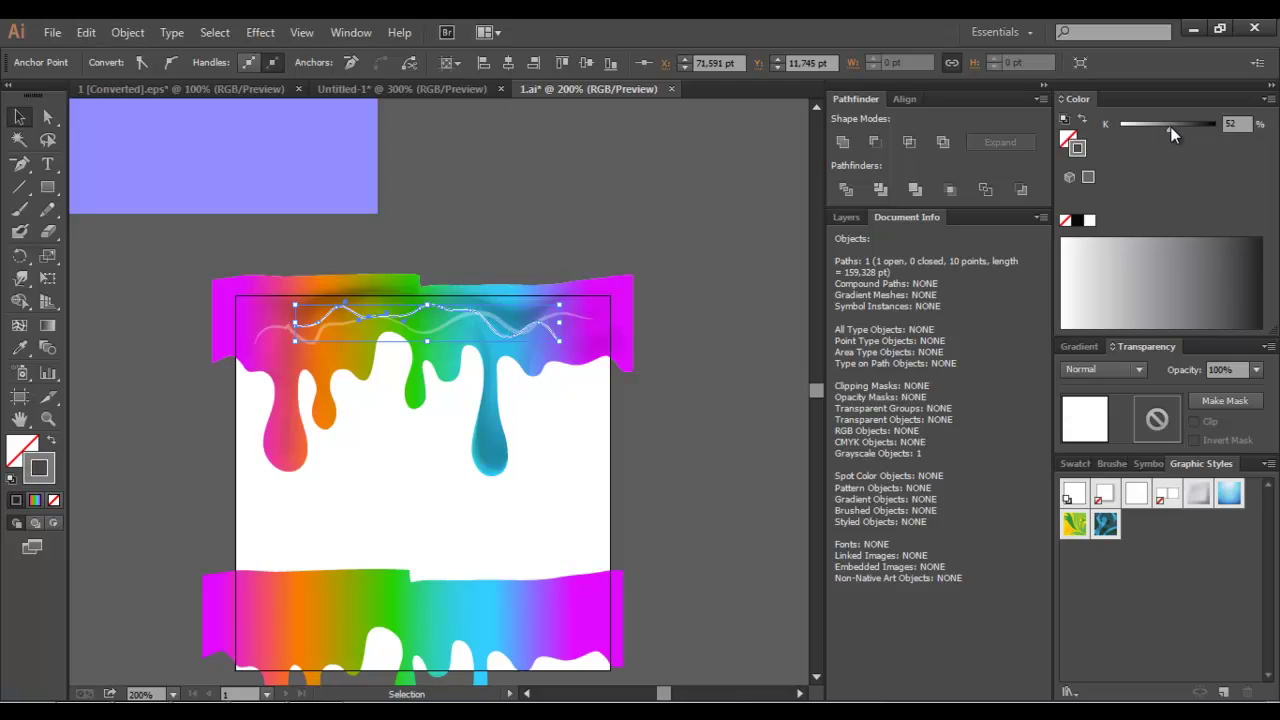
left_click(1105, 376)
left_click(1100, 140)
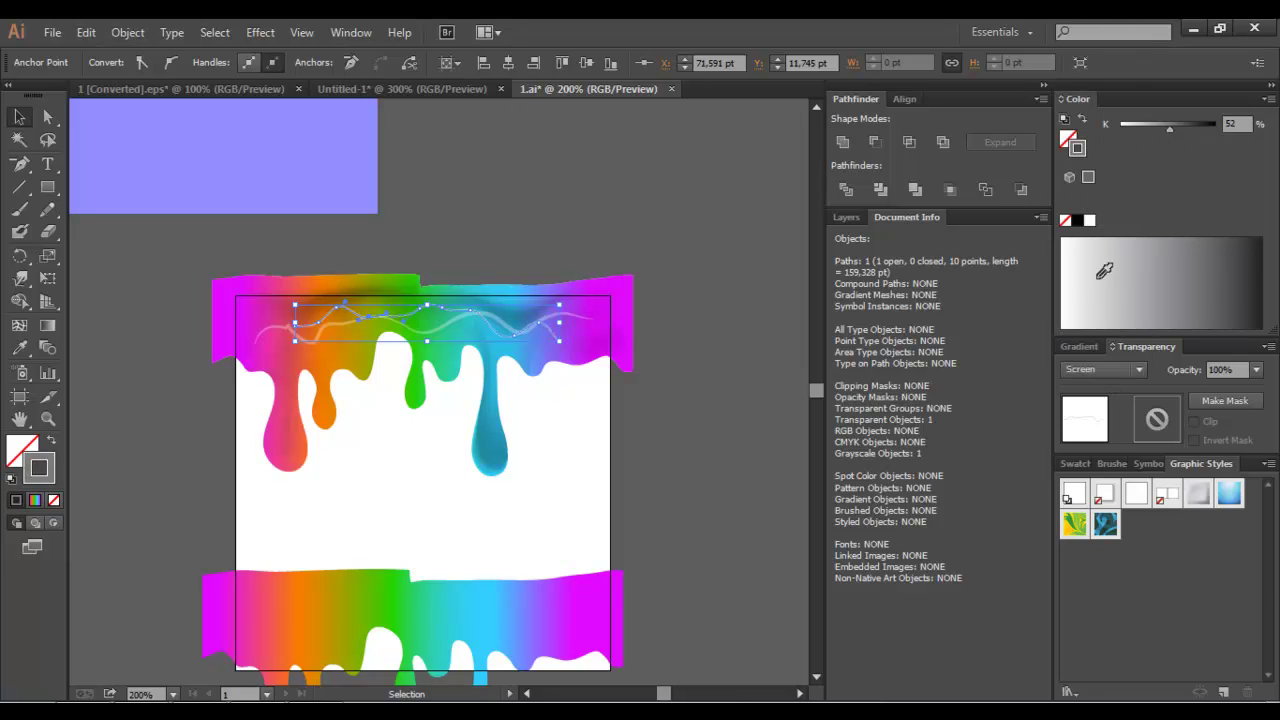
- Apply the White, Black gradient and reposition its stops into a soft grey fade
left_click(1082, 347)
left_click(1094, 375)
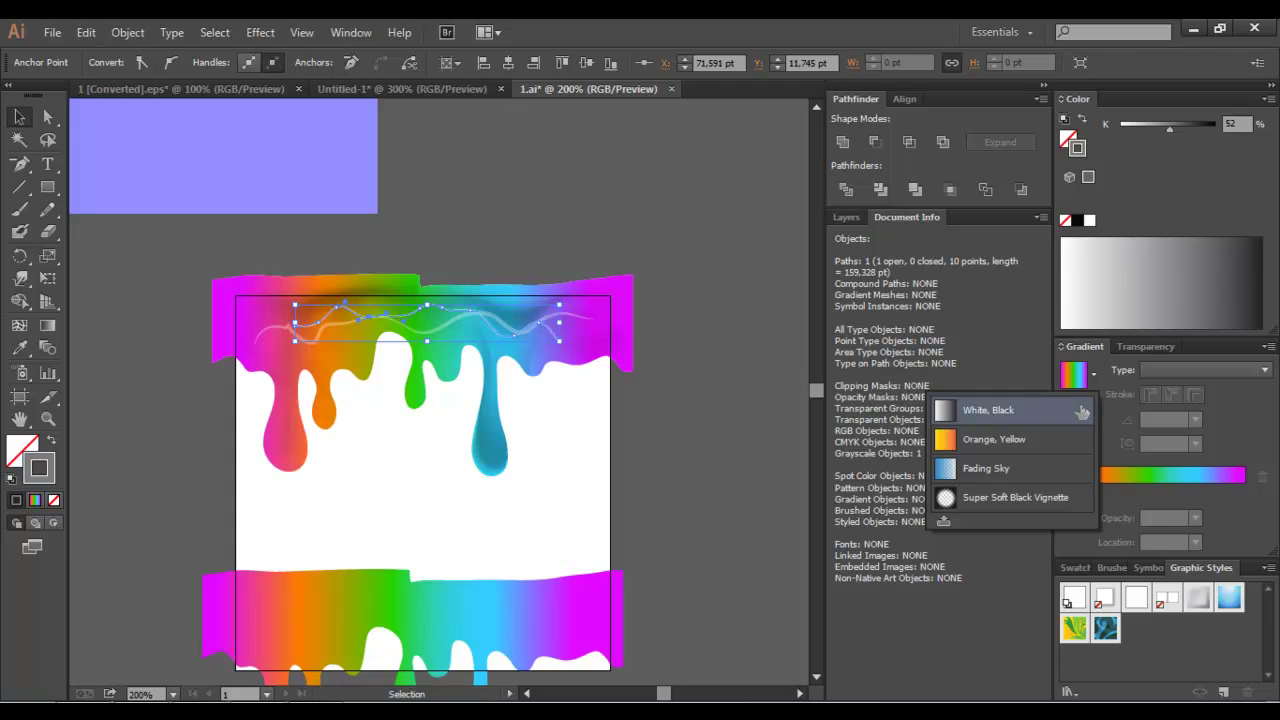
left_click(1082, 410)
left_click(1104, 492)
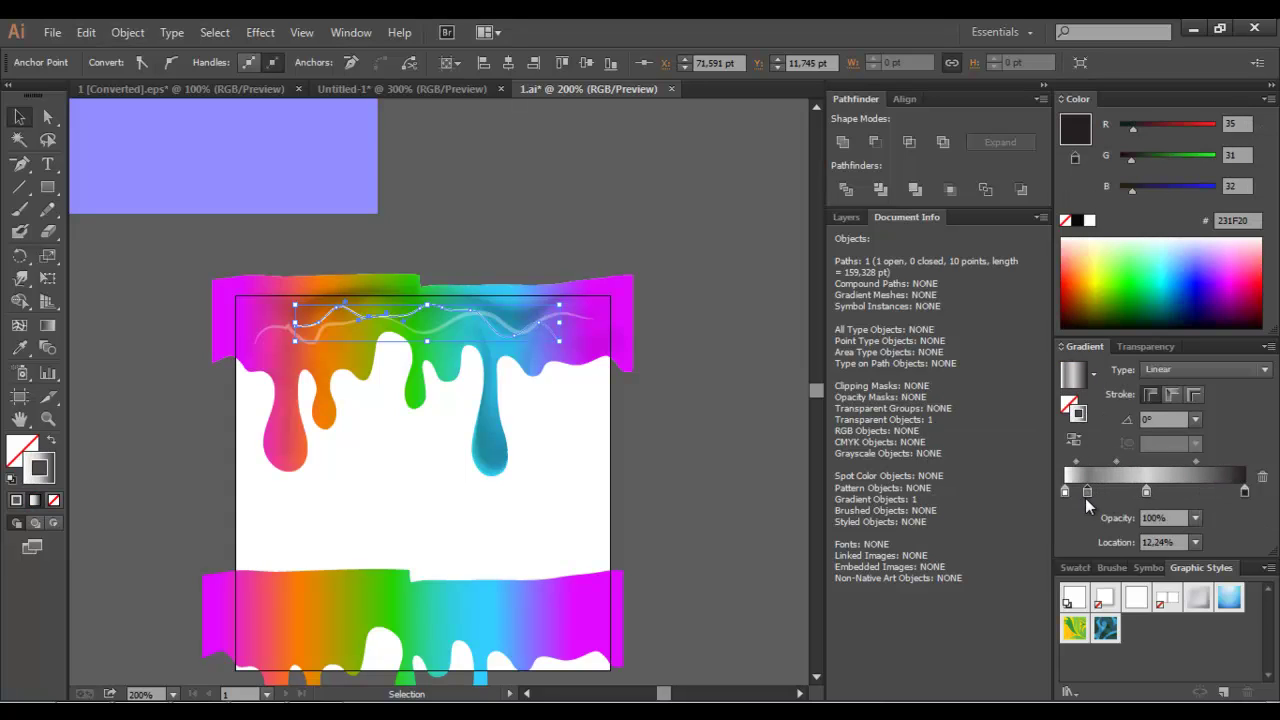
left_click(1087, 493)
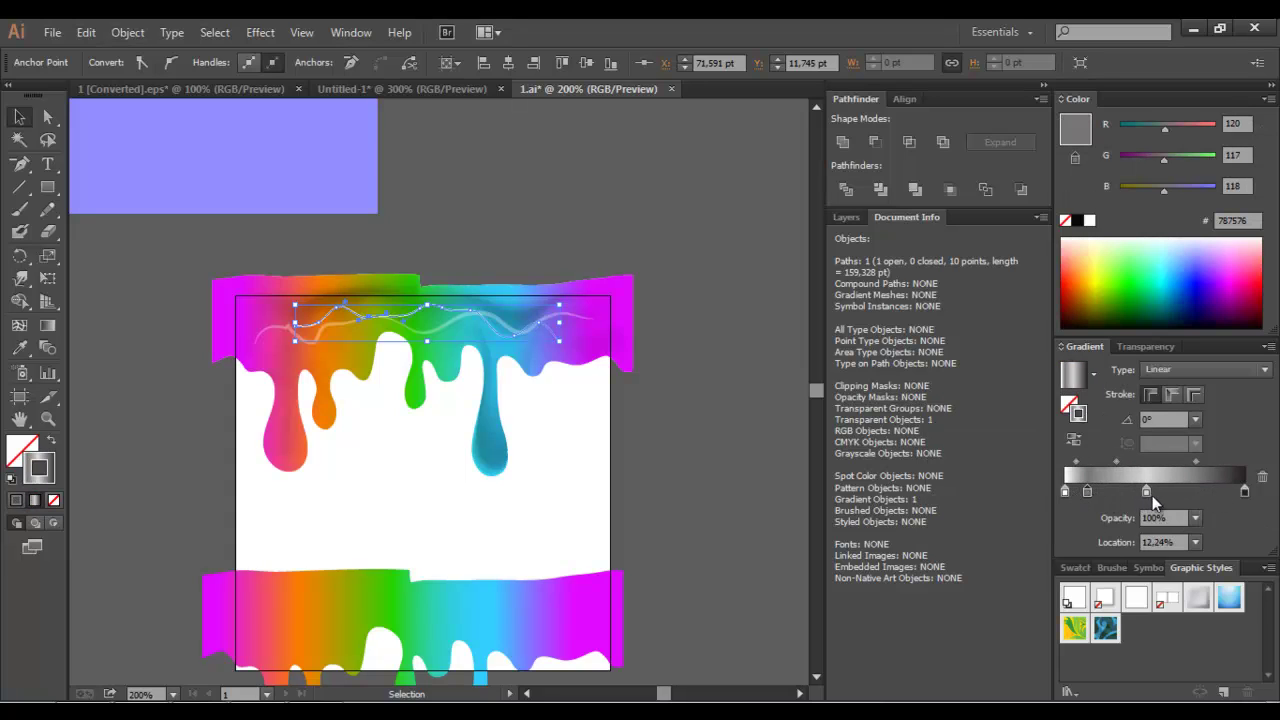
mouse_move(1065, 492)
left_mouse_down()
mouse_move(1074, 503)
mouse_move(1195, 491)
left_mouse_up()
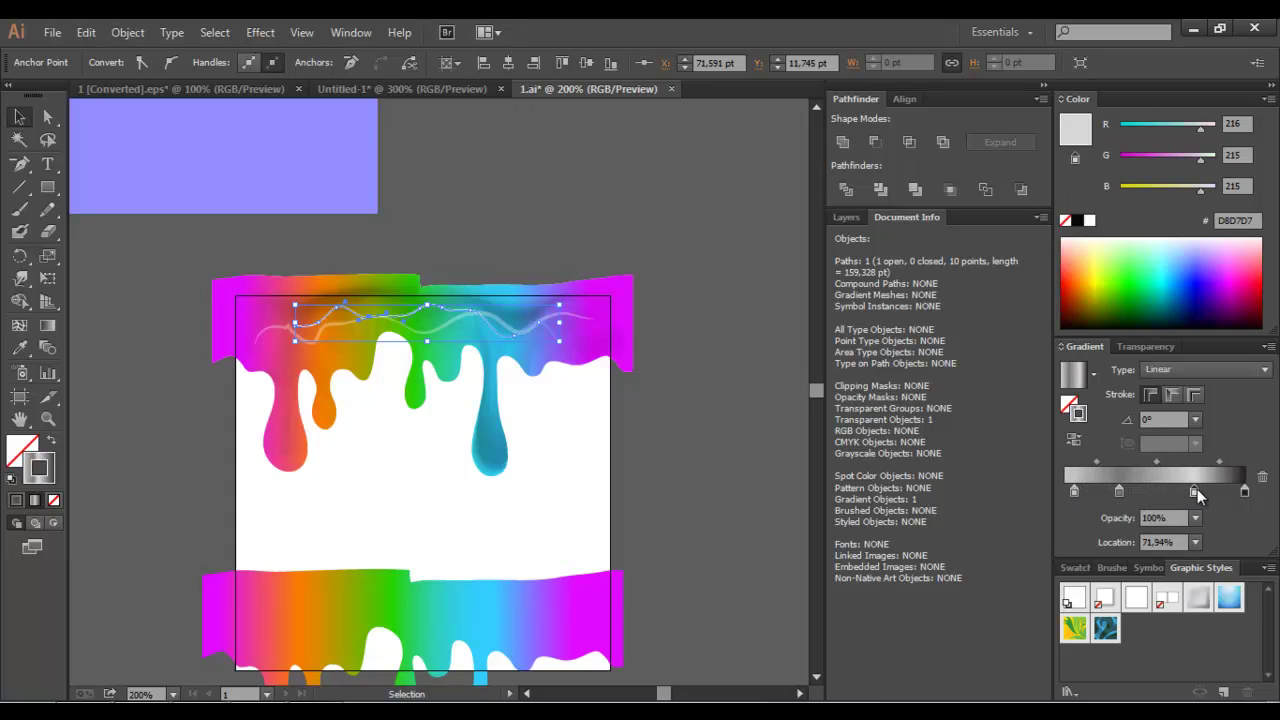
left_click_drag(1074, 491, 1063, 491)
left_click(658, 484)
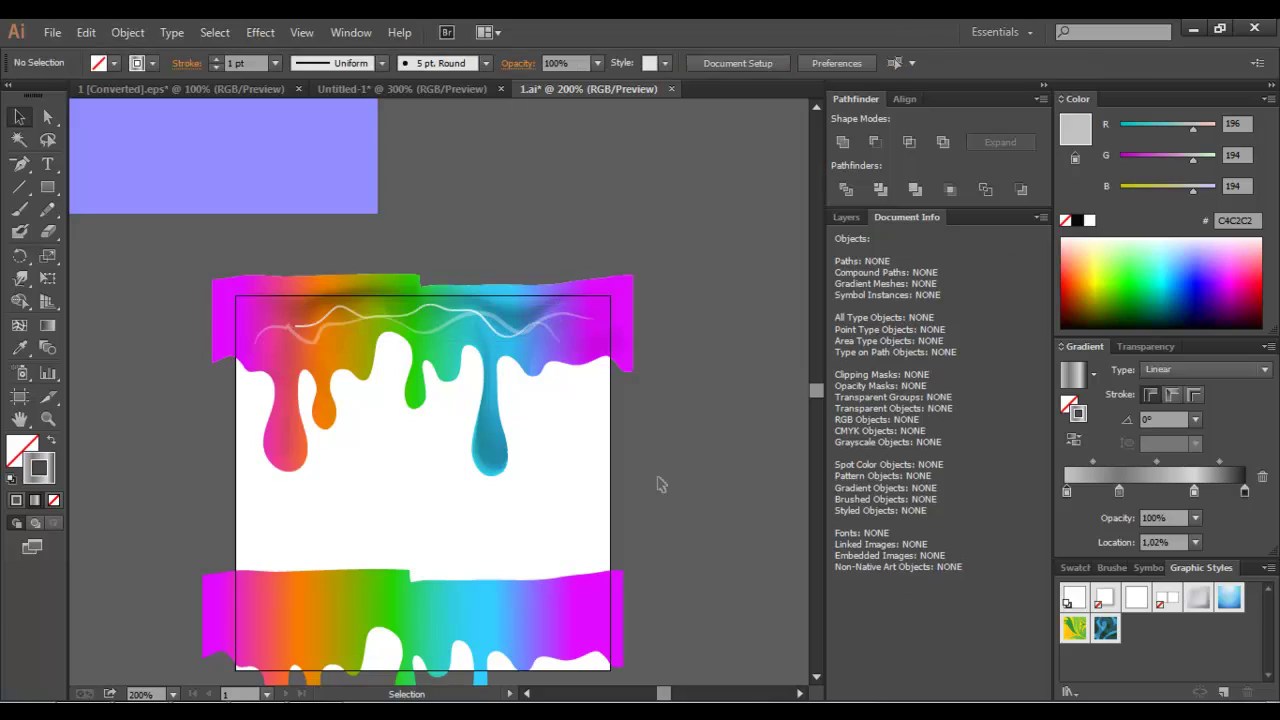
left_click_drag(605, 352, 475, 318)
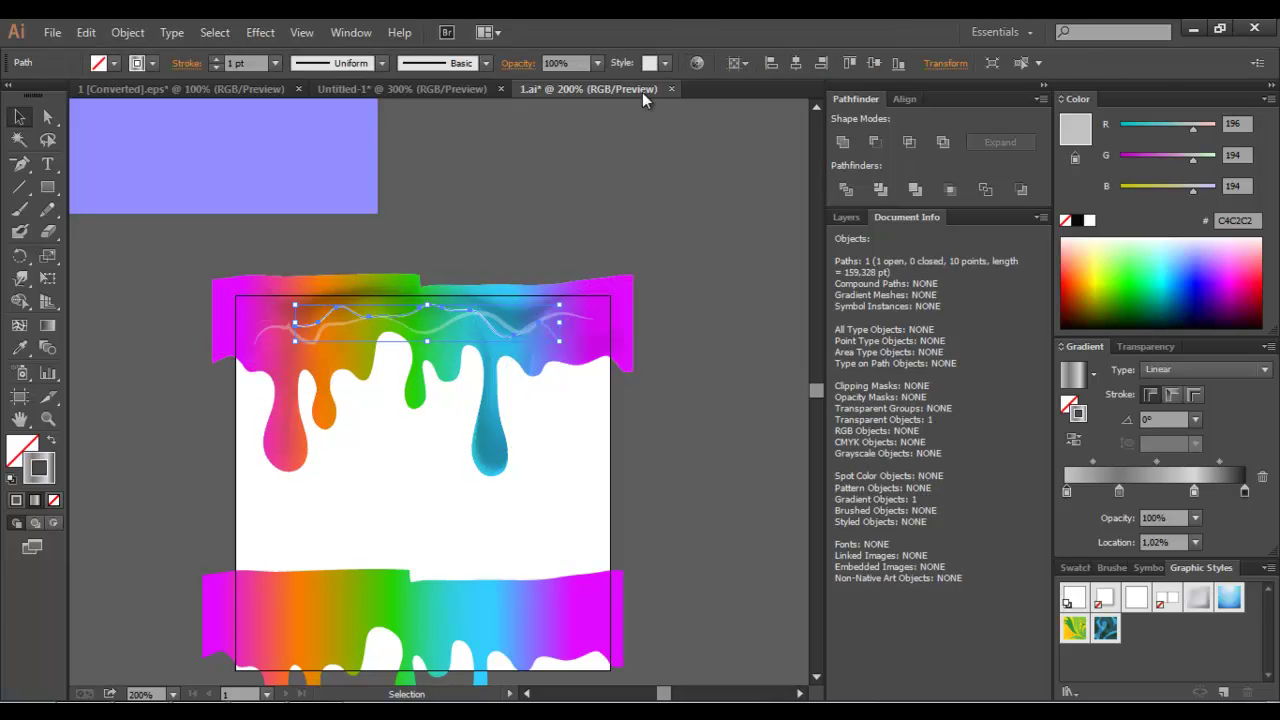
- Set the highlight line to 40% opacity and shrink it shorter and flatter
left_click(598, 63)
left_click(617, 166)
left_click(609, 172)
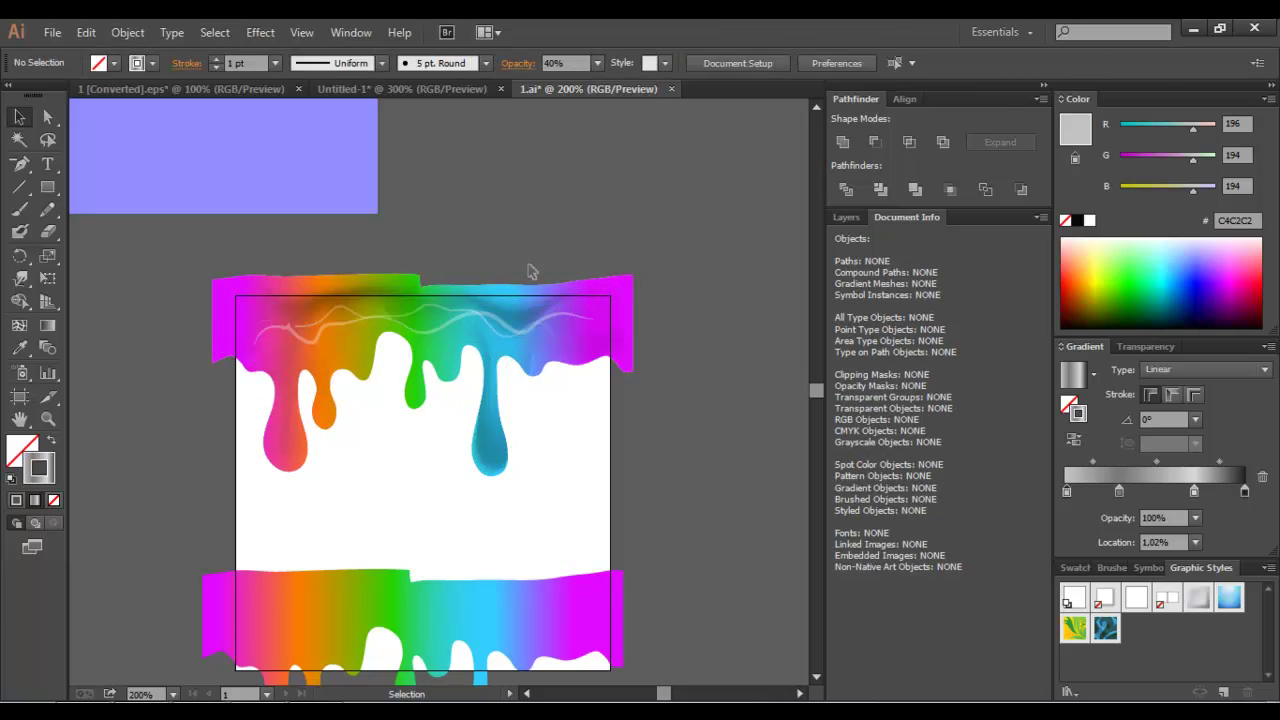
left_click(539, 323)
left_click_drag(539, 323, 415, 323)
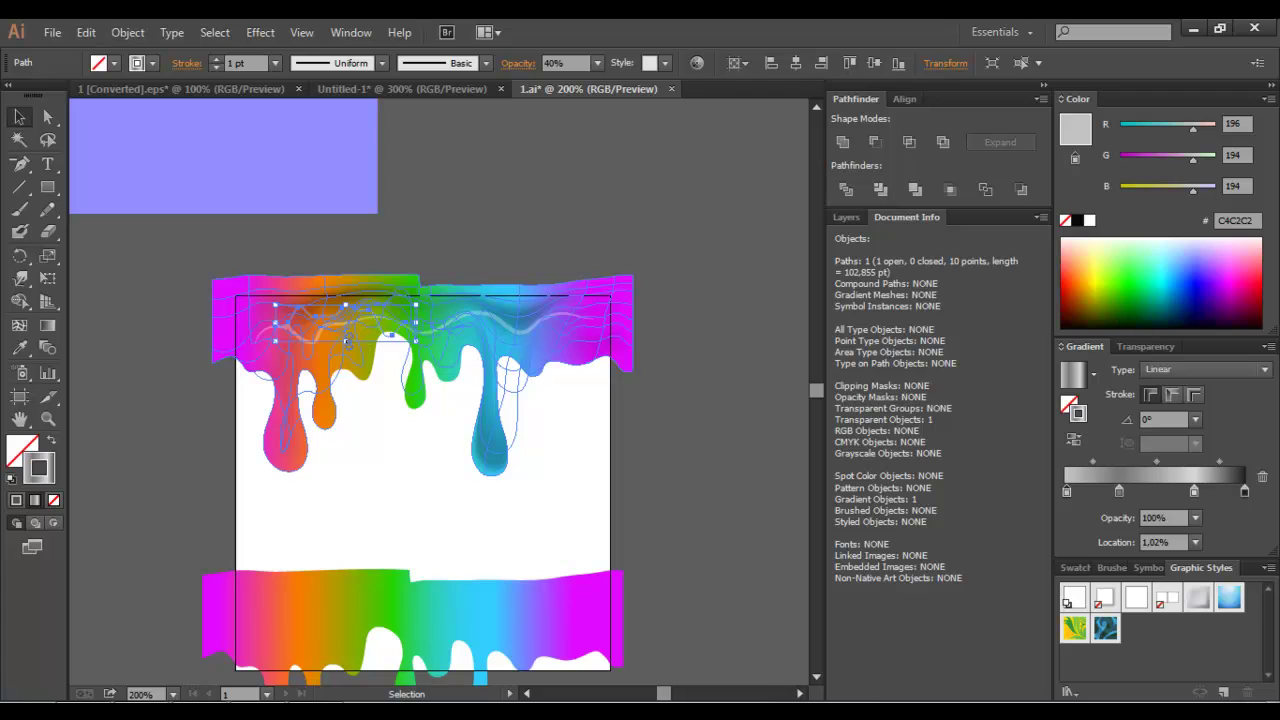
mouse_move(345, 341)
left_mouse_down()
mouse_move(343, 310)
mouse_move(341, 322)
left_mouse_up()
left_click(493, 215)
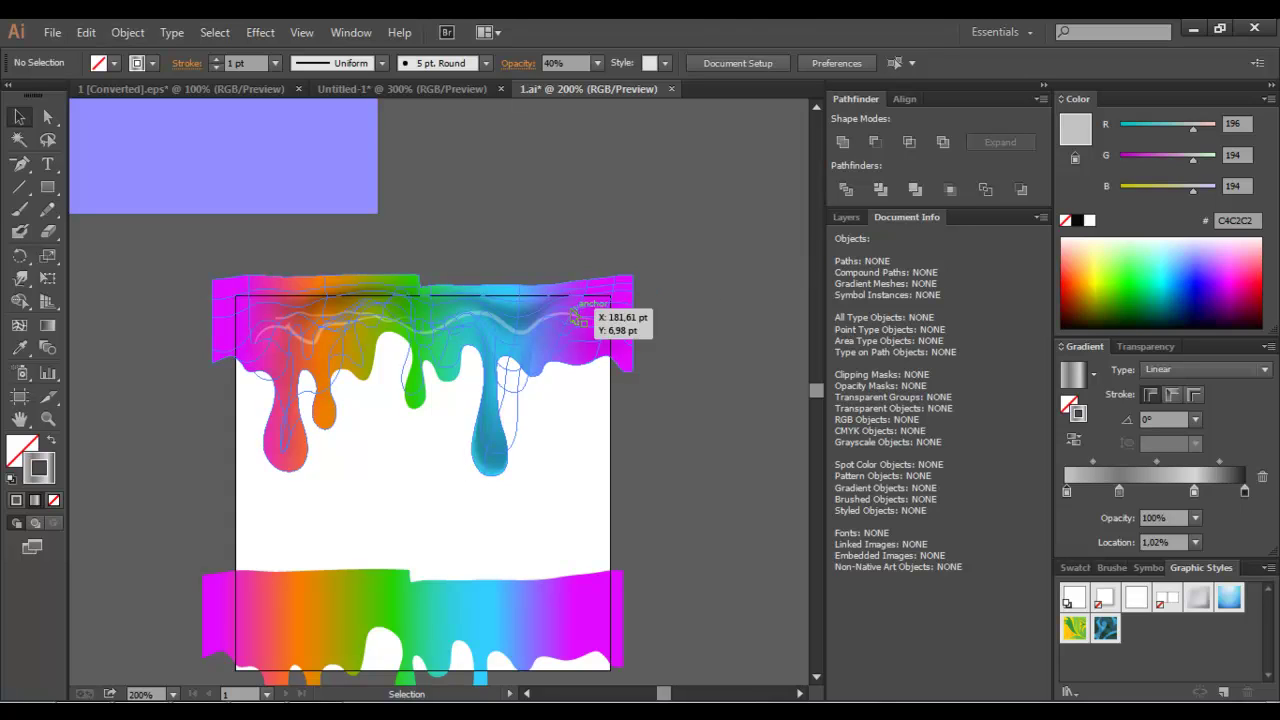
- Lower the other highlight line to 20% opacity and expand its appearance
left_click(568, 314)
left_click(596, 65)
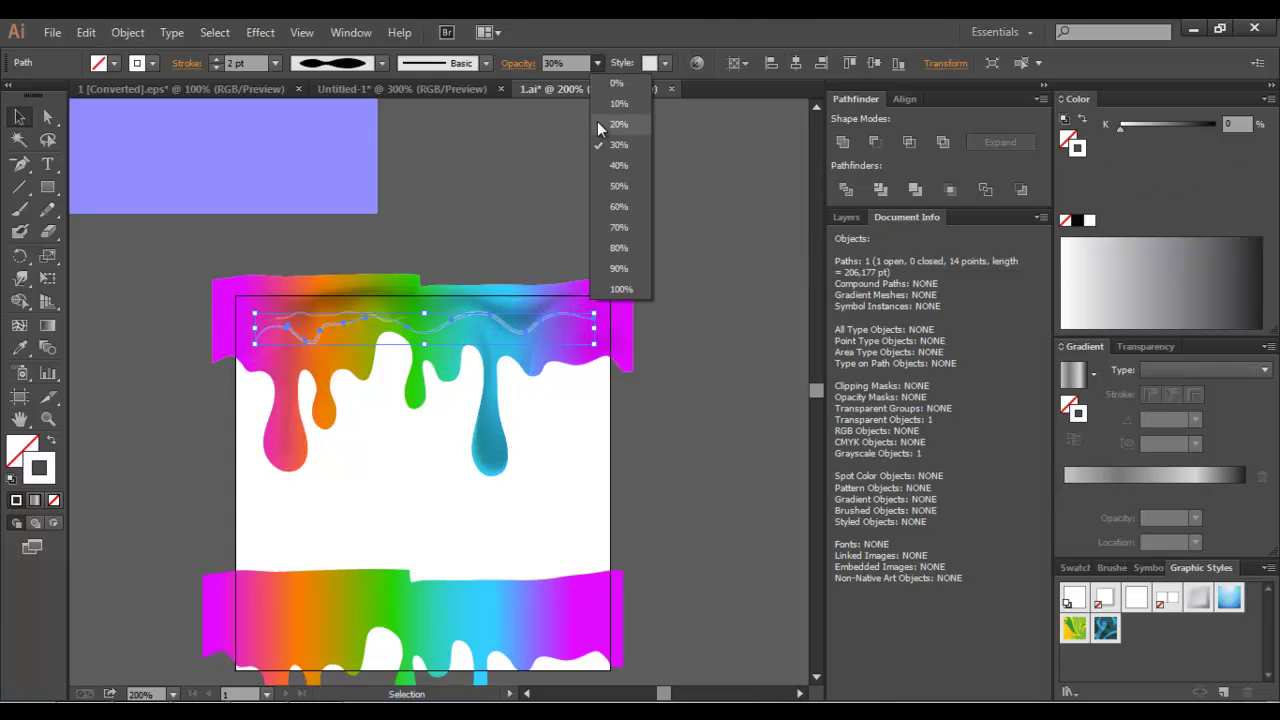
left_click(598, 126)
left_click(128, 32)
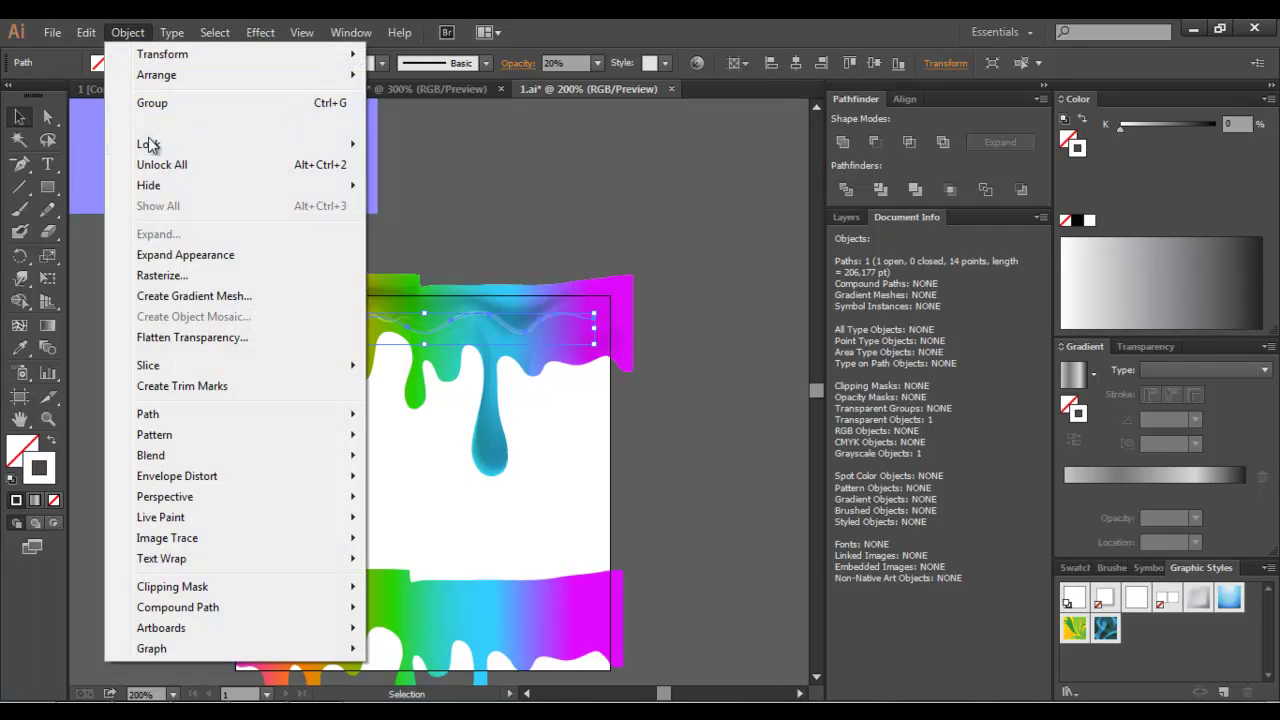
left_click(152, 249)
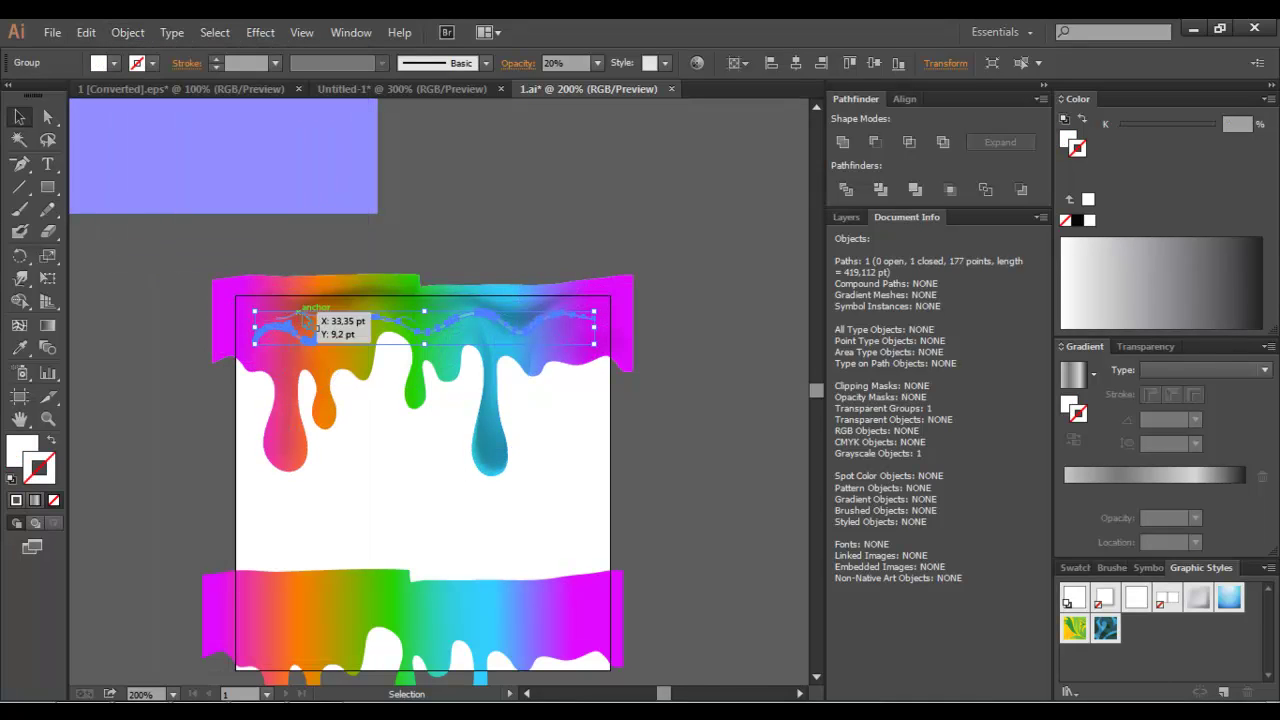
- Expand the small highlight line's fill and stroke into a shape
left_click(330, 315)
left_click(120, 30)
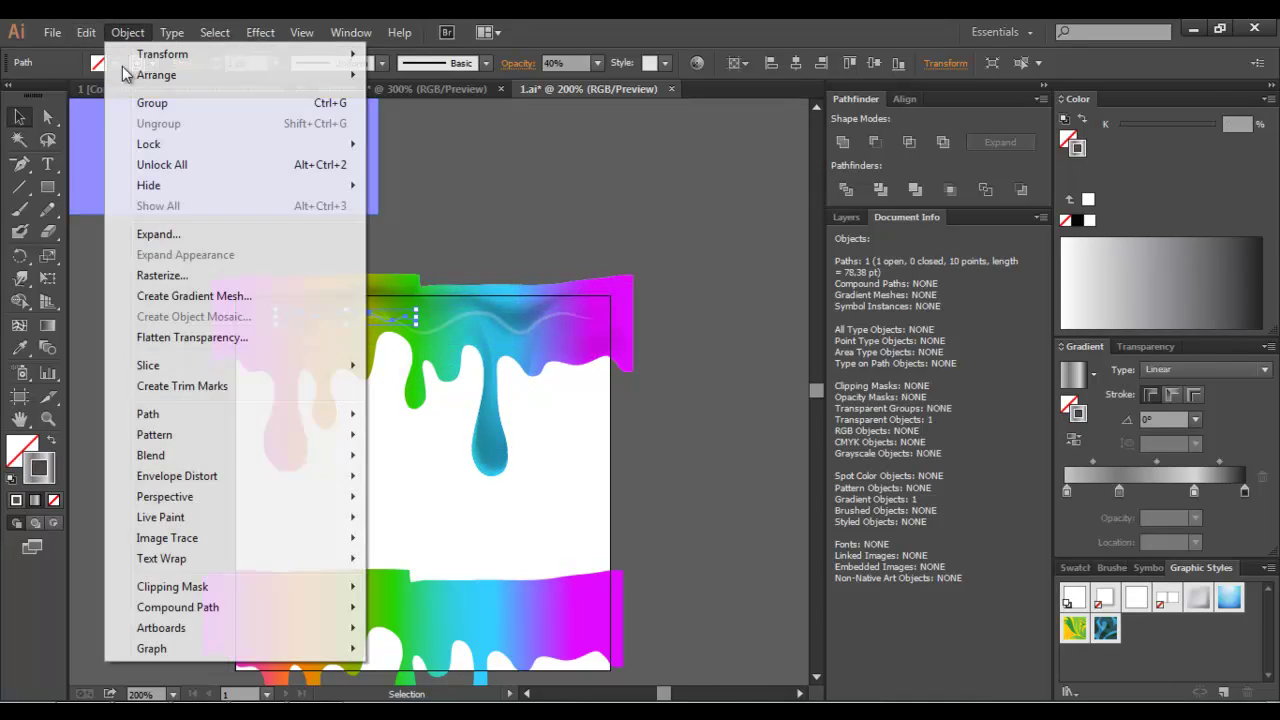
left_click(152, 240)
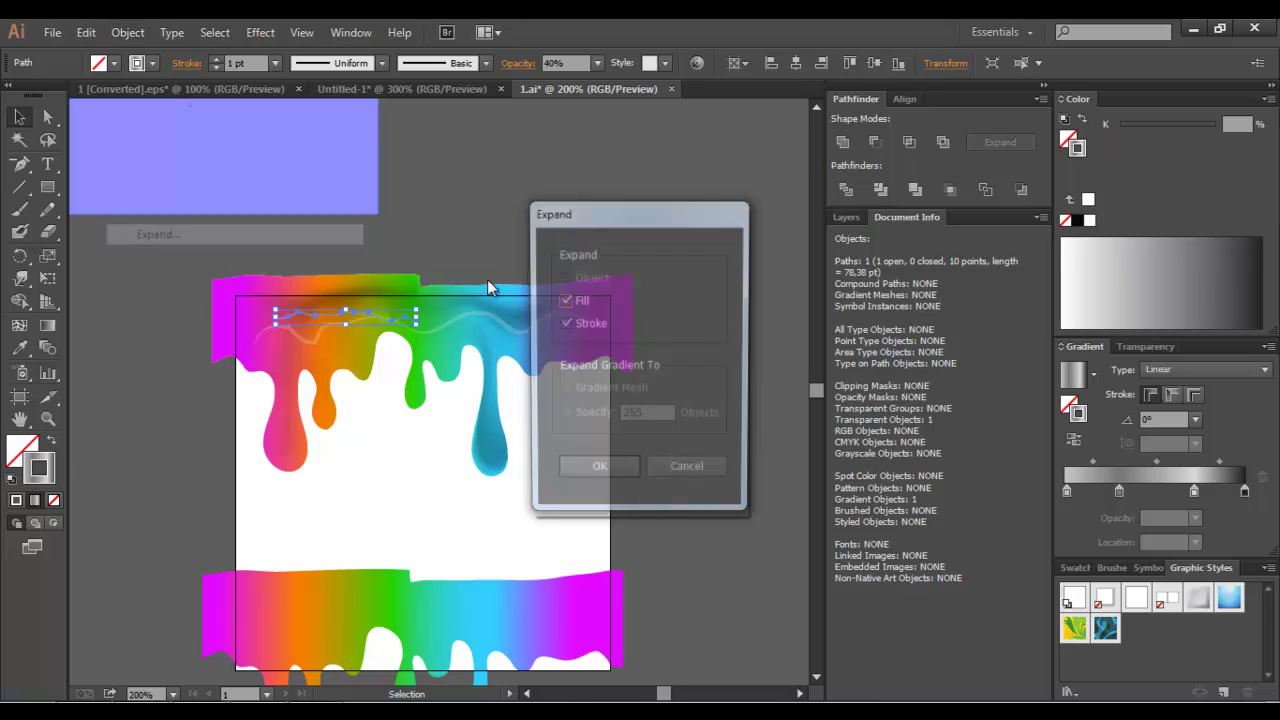
left_click(596, 472)
left_click(586, 202)
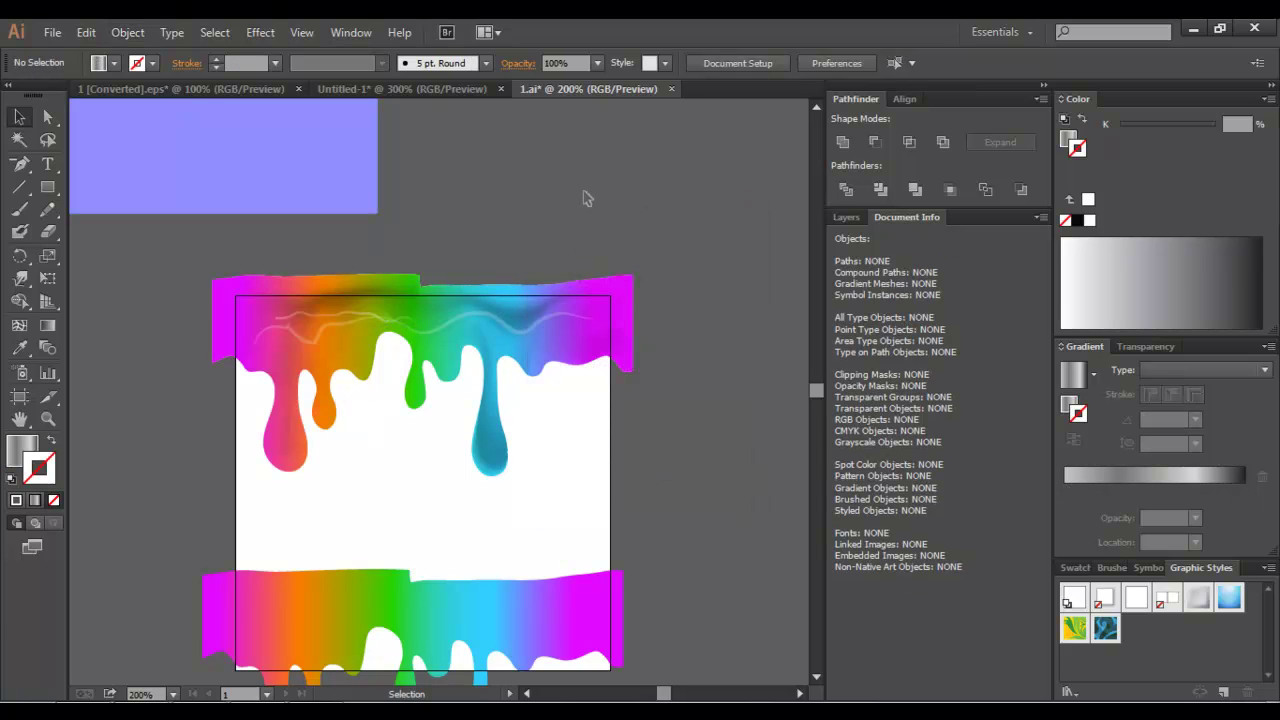
scroll(586, 198, "down", 3)
- Copy the drip band higher up and centre it horizontally on the artboard
left_click(590, 230)
left_click(563, 409)
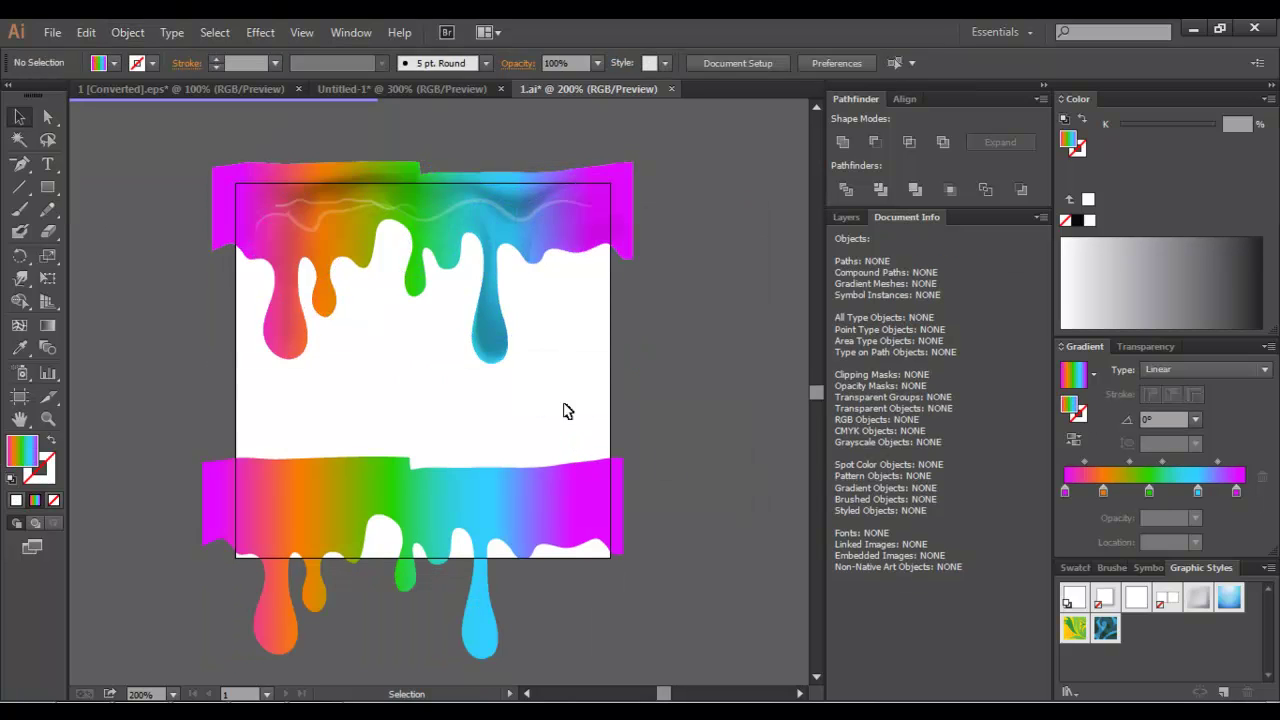
left_click(535, 490)
left_click_drag(528, 525, 547, 343)
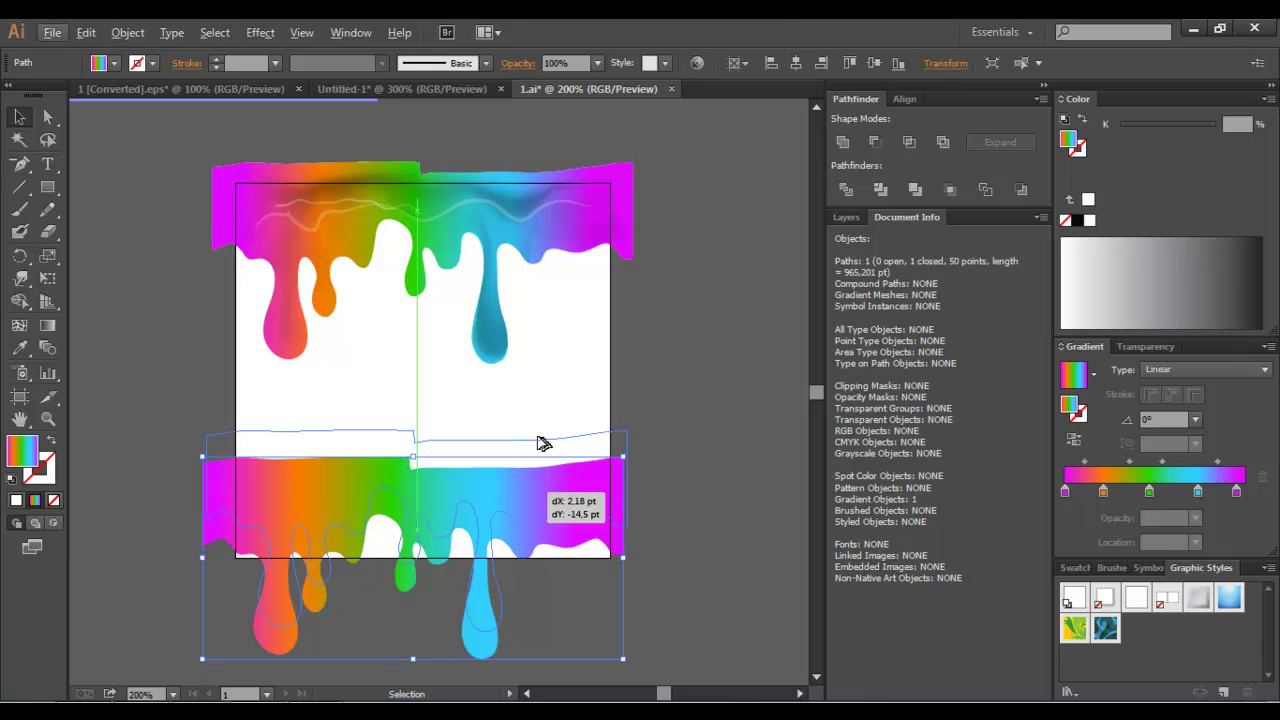
left_click(808, 65)
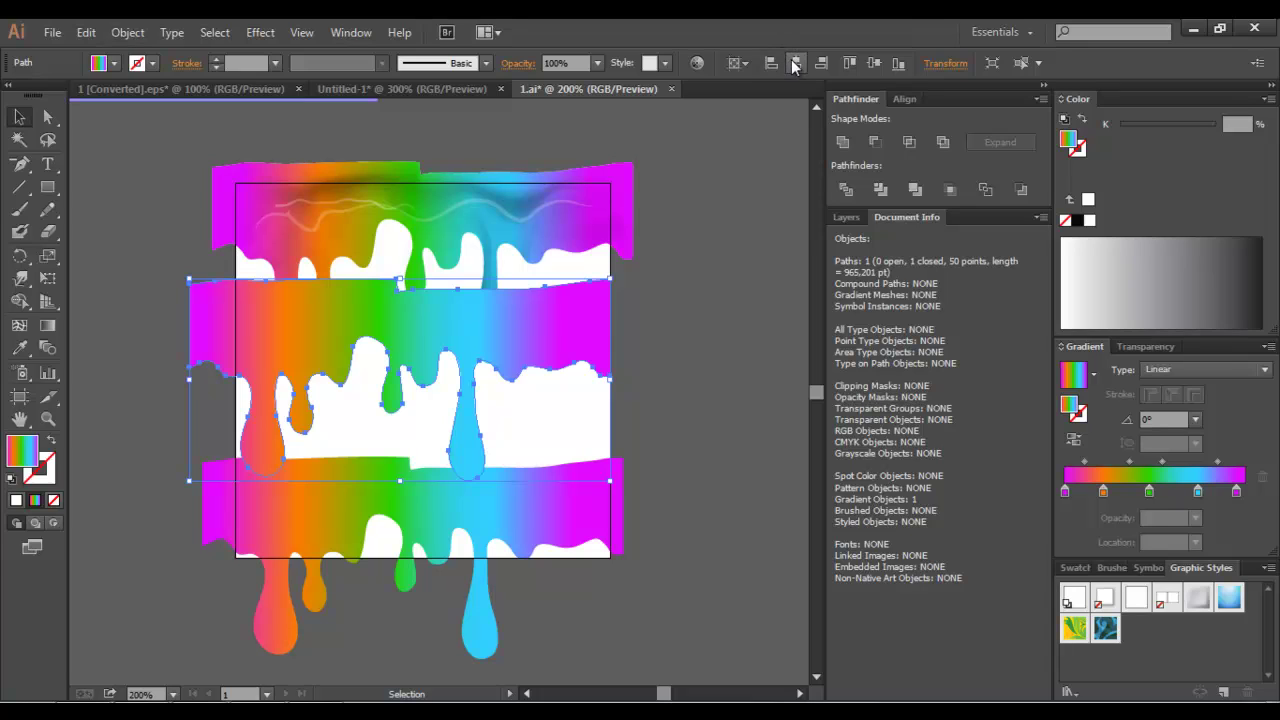
left_click(796, 63)
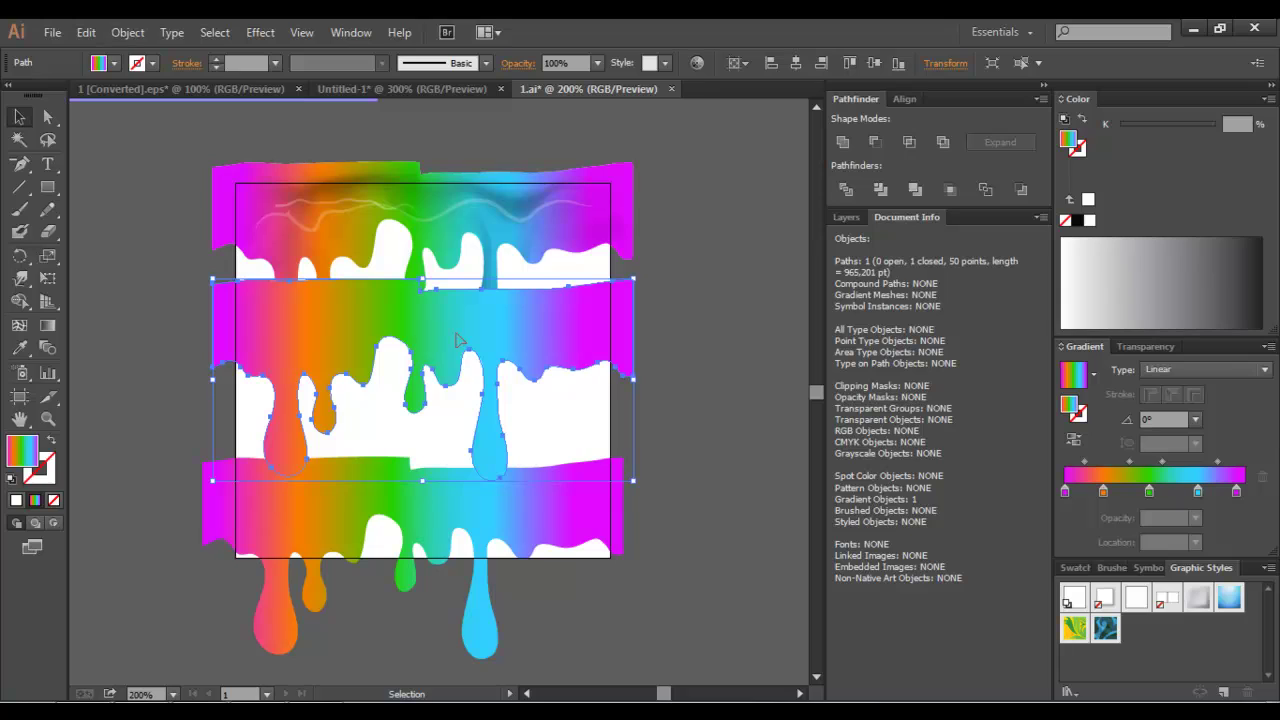
- Subtract an offset duplicate with Minus Front and fill the resulting slivers grey
left_click_drag(460, 340, 462, 340)
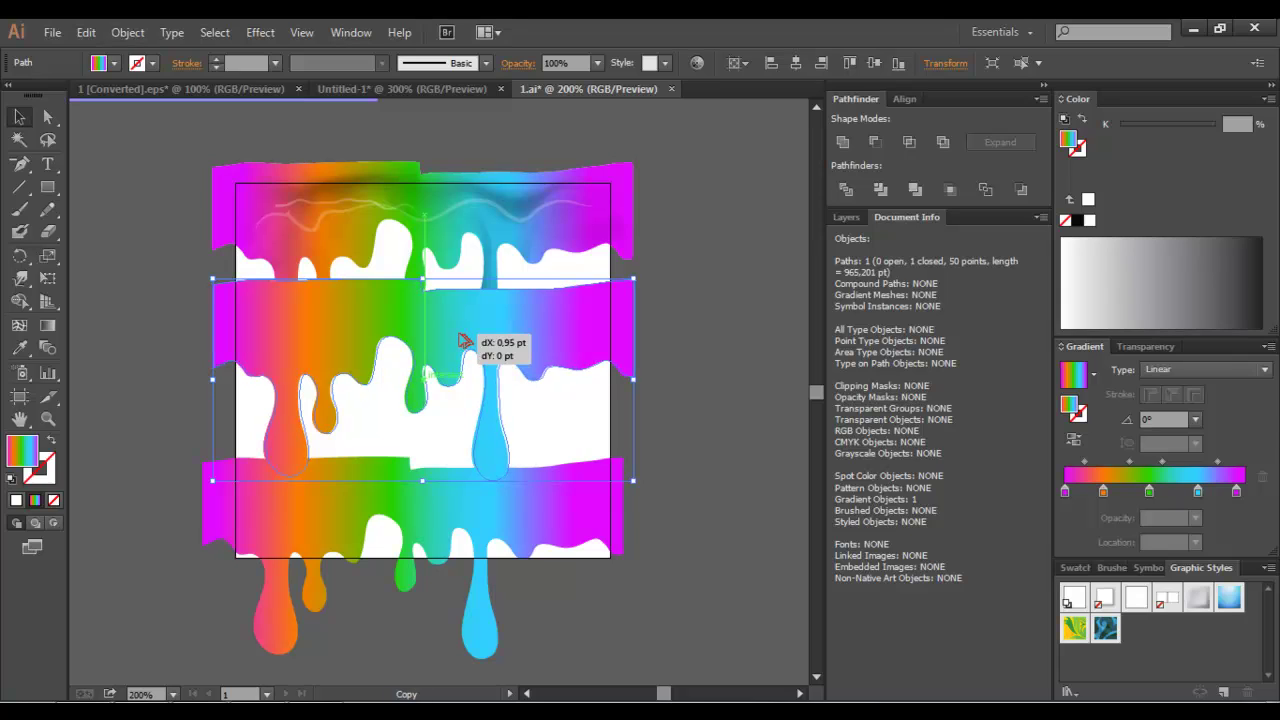
left_click_drag(463, 341, 286, 453)
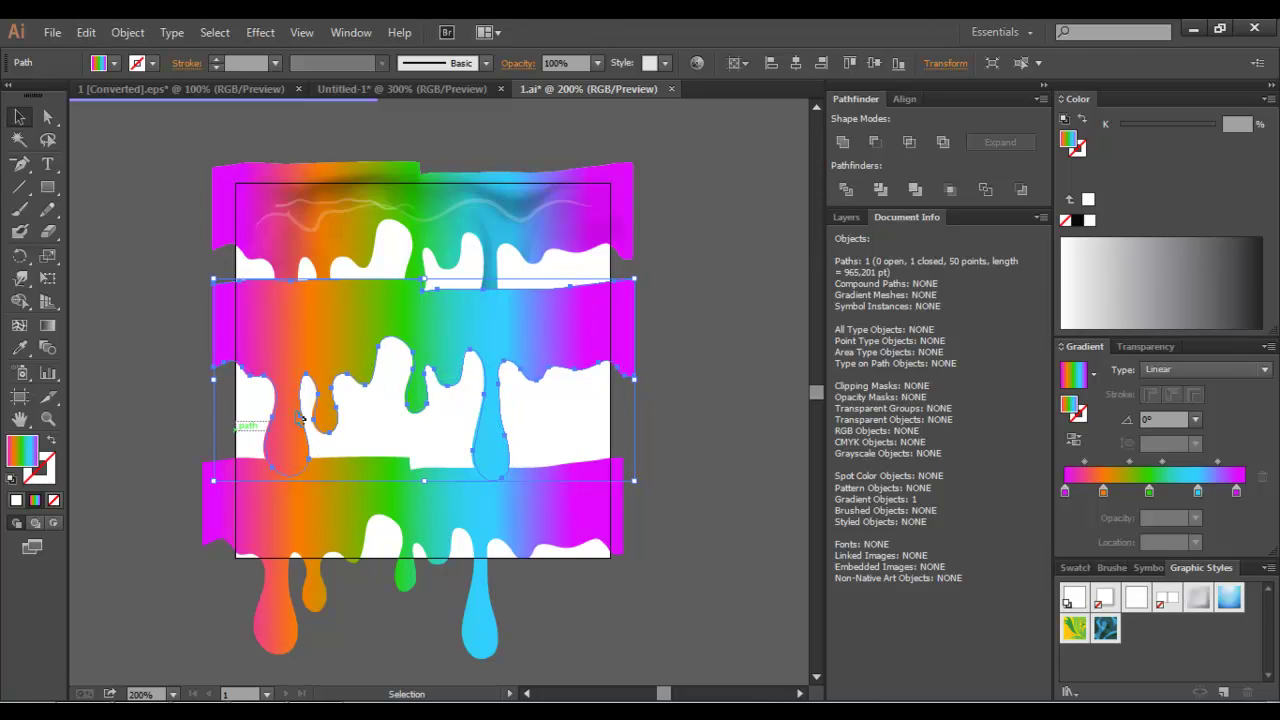
left_click(331, 405, "shift")
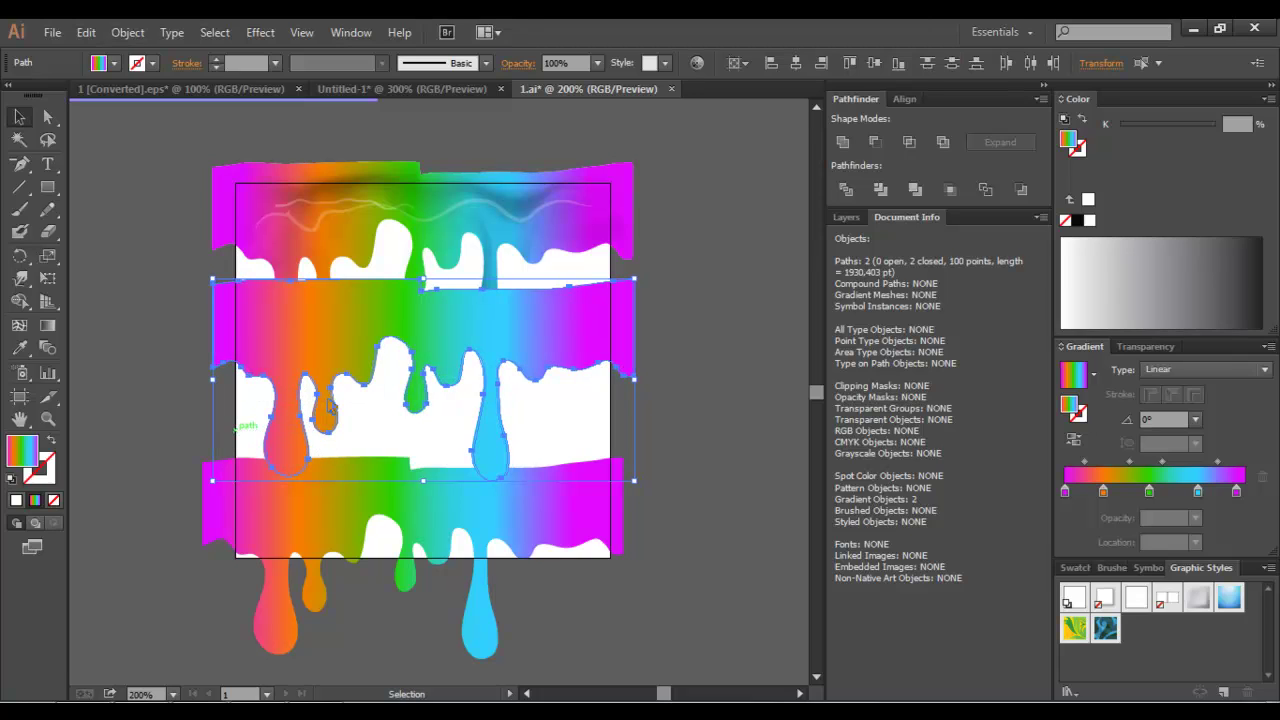
left_click(875, 143)
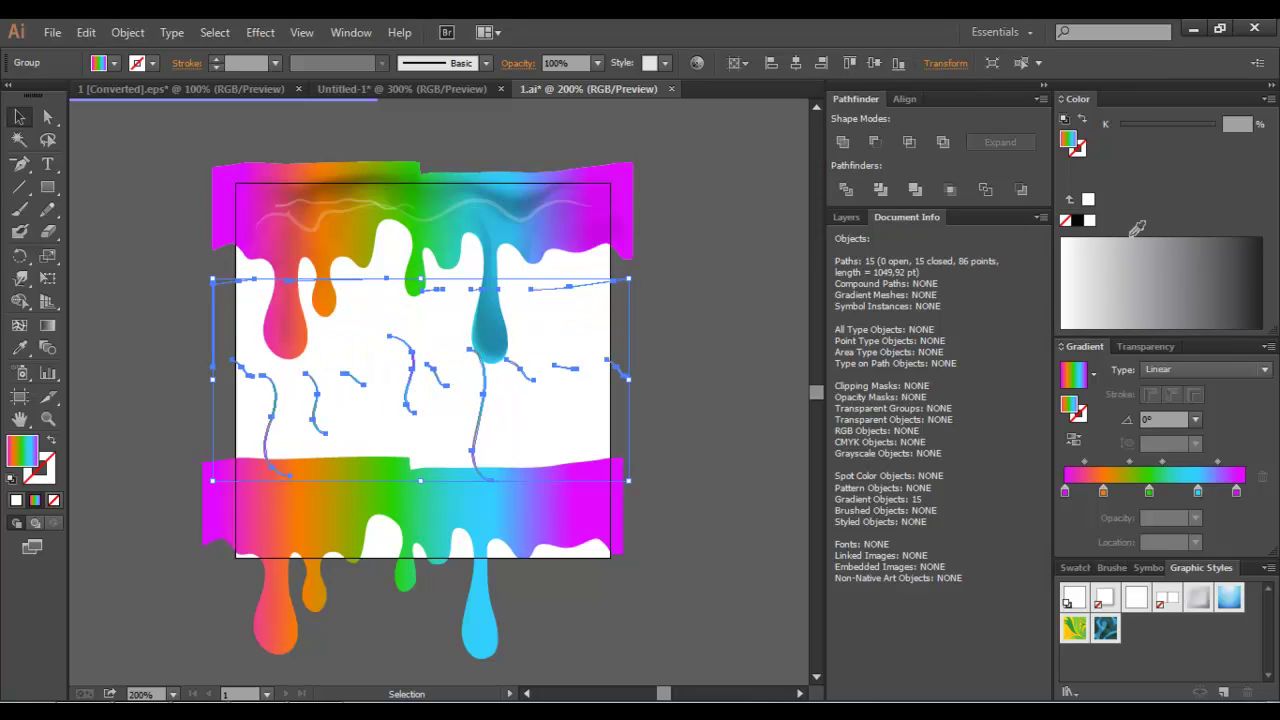
left_click(1204, 256)
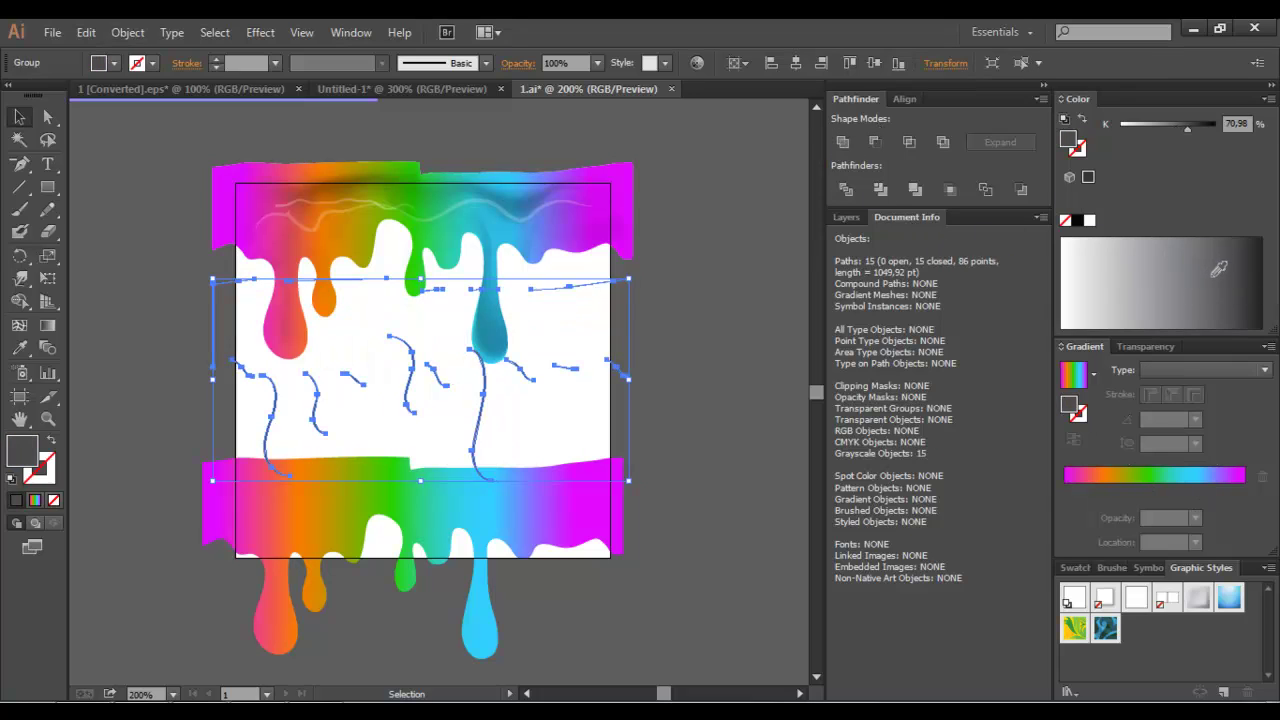
- Darken the slivers' grey and move them up onto the top drips
left_click(1219, 266)
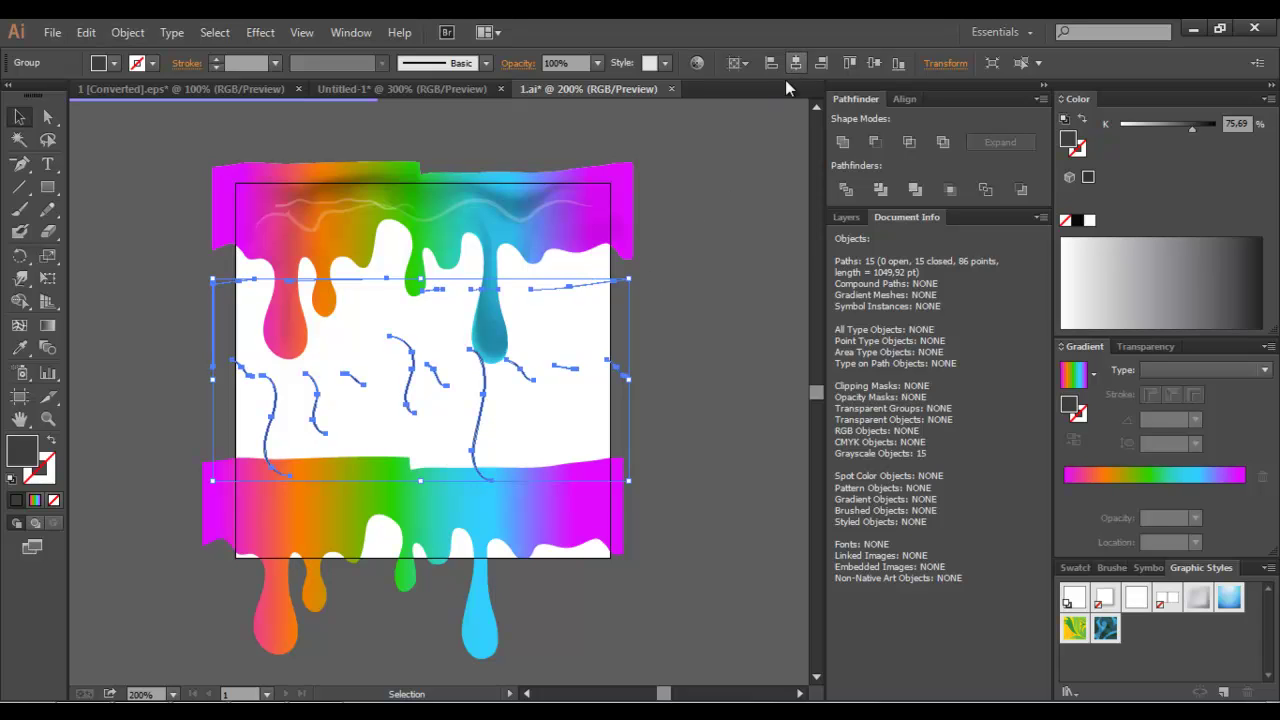
mouse_move(475, 447)
left_mouse_down()
mouse_move(479, 313)
mouse_move(472, 334)
left_mouse_up()
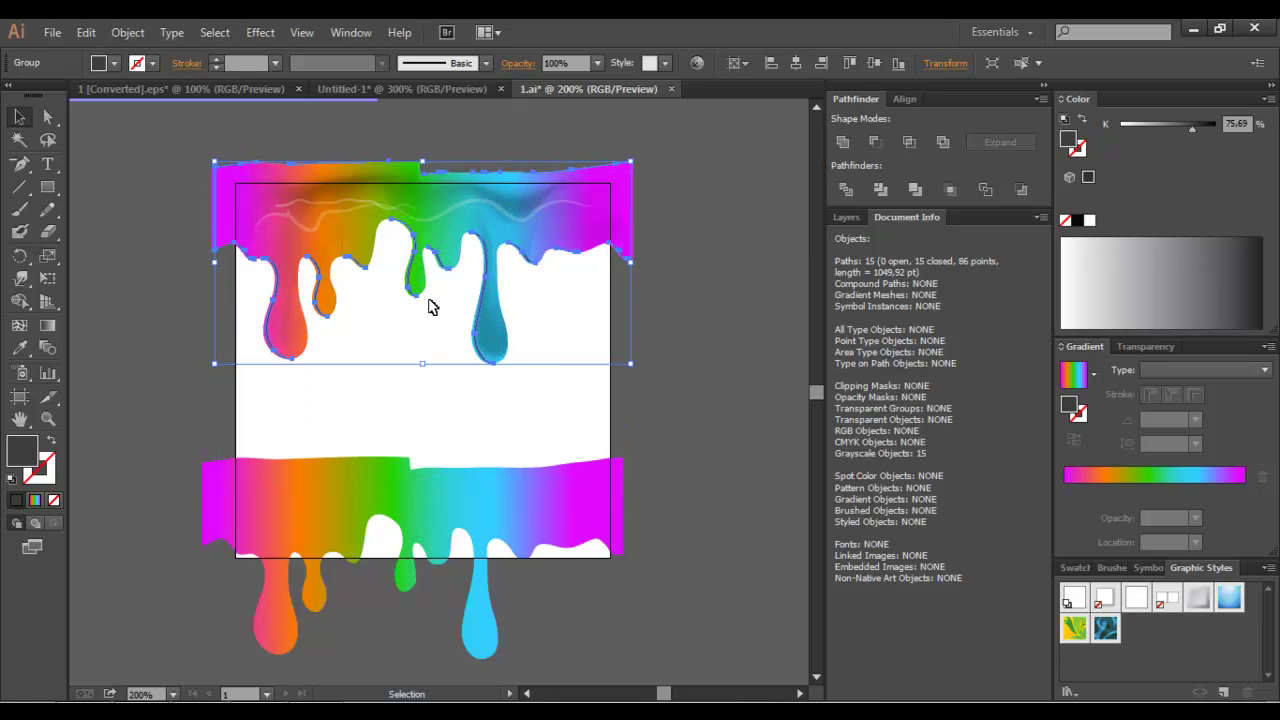
key("Left")
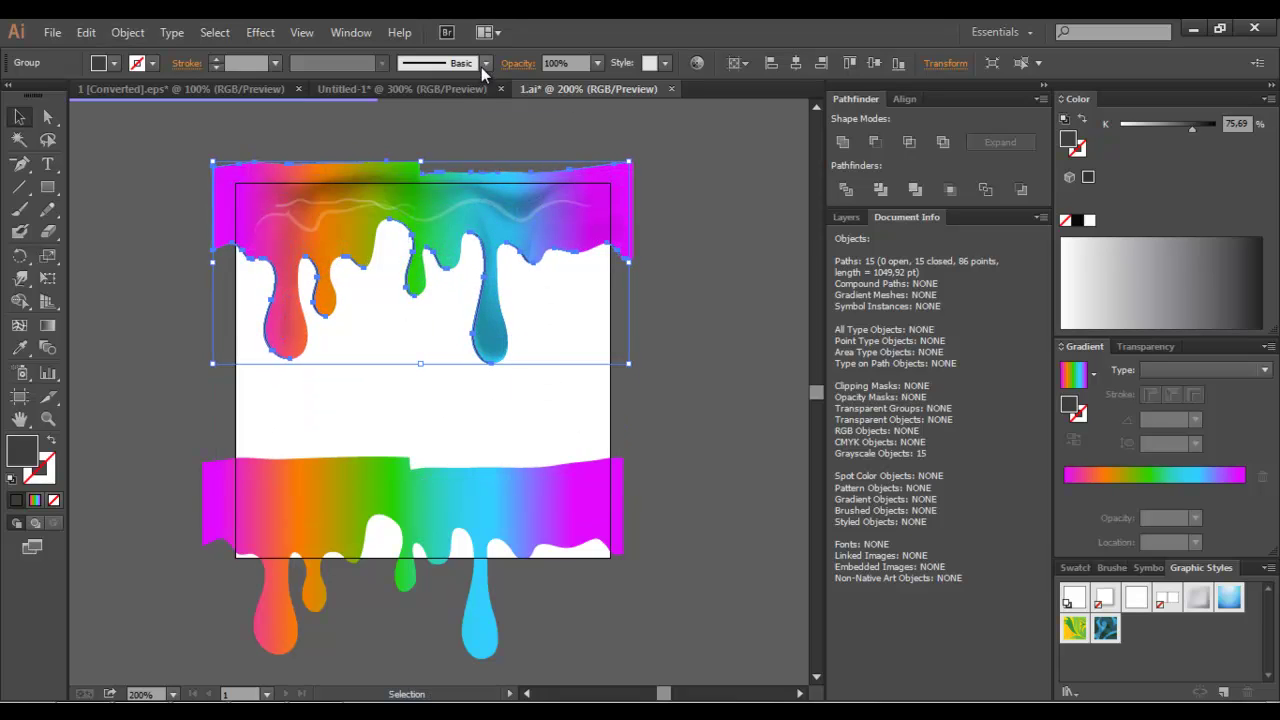
left_click(597, 63)
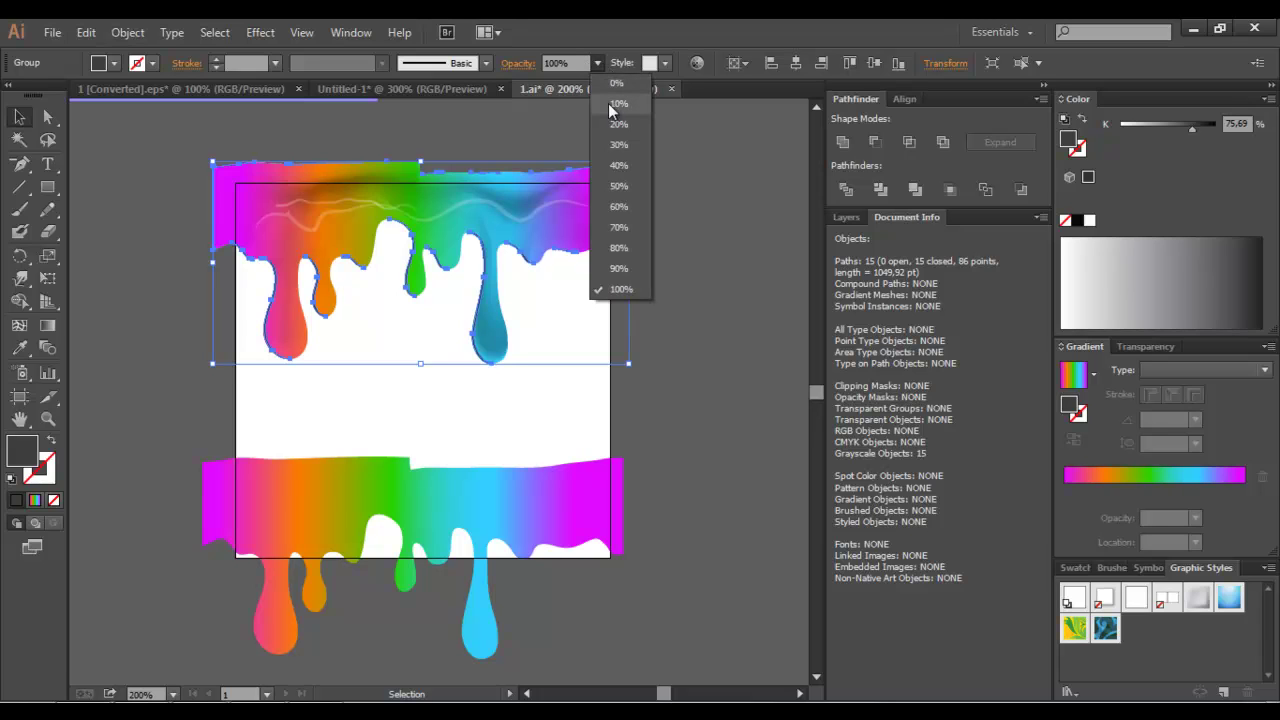
key("Escape")
- Set the sliver group's opacity to 50%
left_click(560, 388)
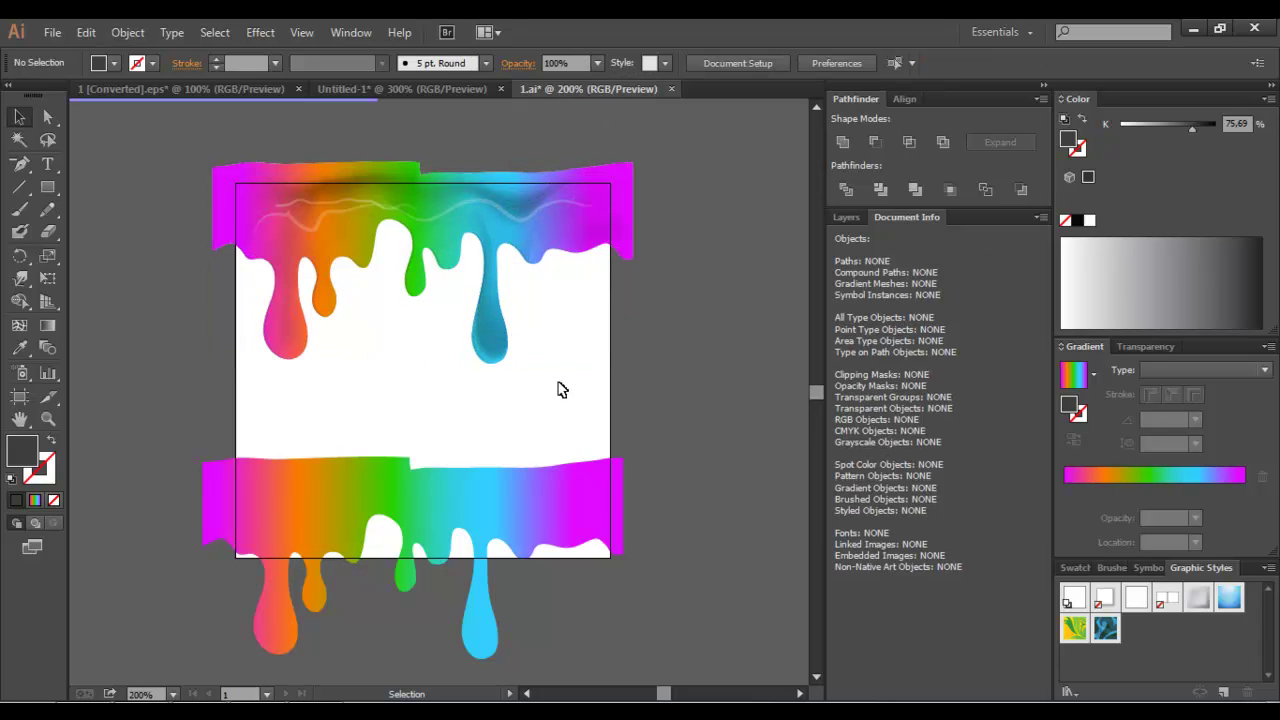
key("ctrl+plus")
key("ctrl+plus")
key("ctrl+plus")
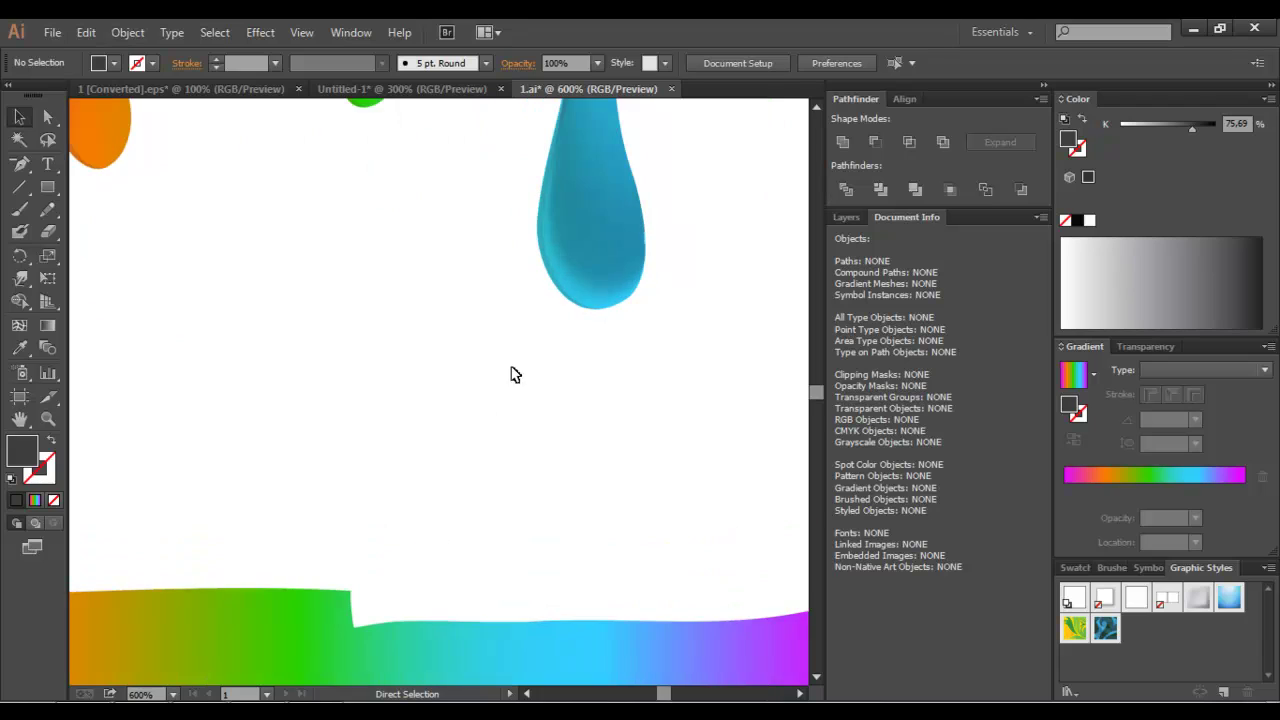
left_click(553, 281)
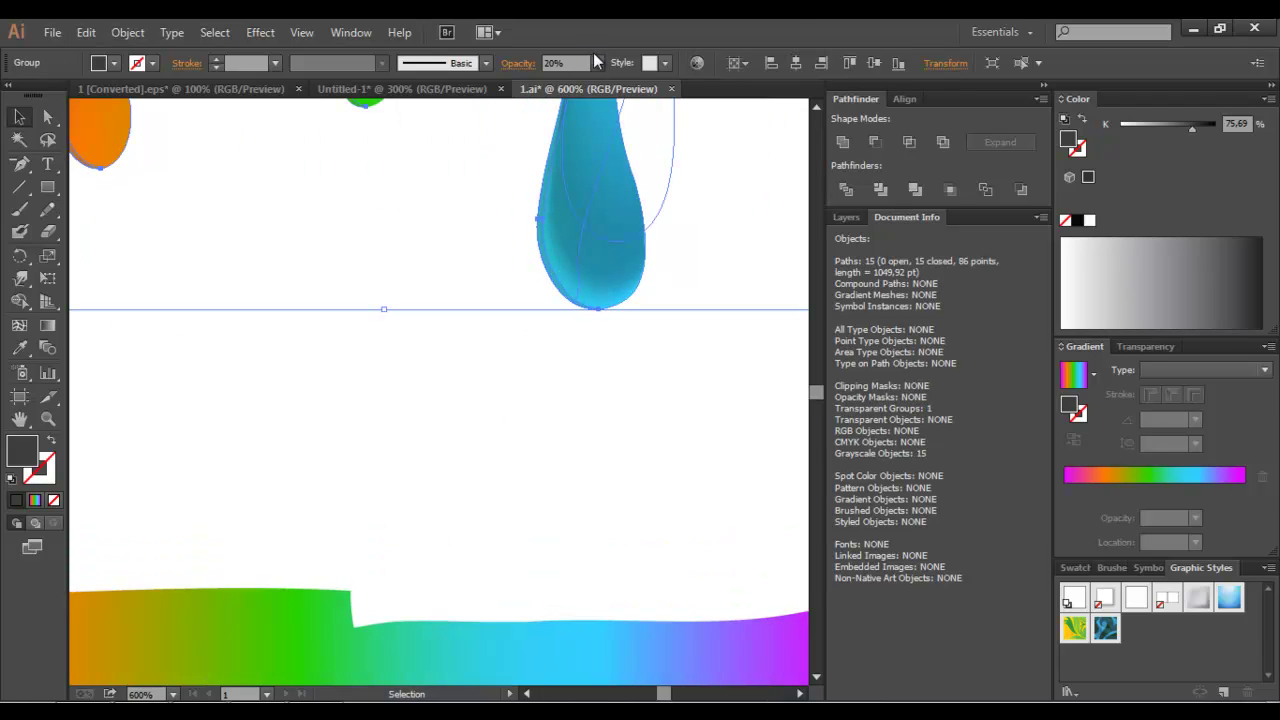
left_click(596, 62)
left_click(604, 195)
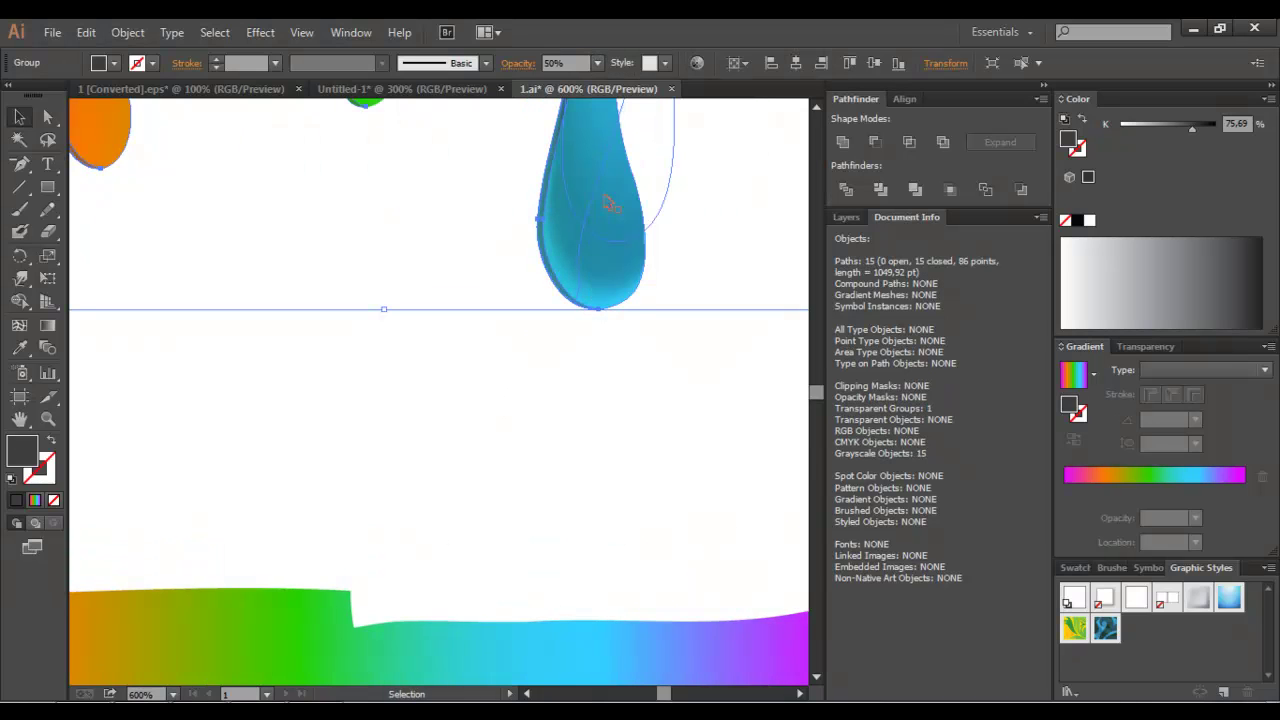
- Deselect and zoom out to show the whole square artboard
left_click(520, 409)
key("a")
key("ctrl+minus")
key("ctrl+minus")
key("ctrl+minus")
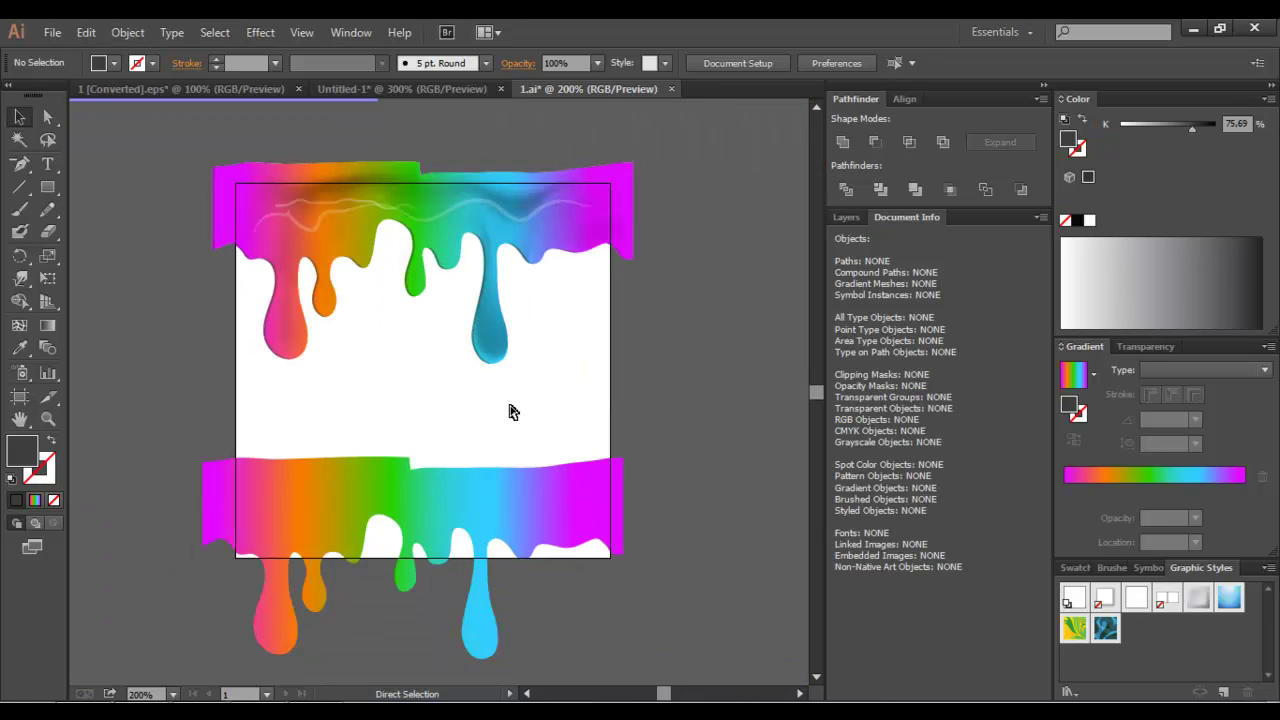
key("v")
scroll(511, 403, "up", 2)
- Subtract two offset copies of the drip shape with Minus Front into thin edge slivers
scroll(530, 453, "down", 1)
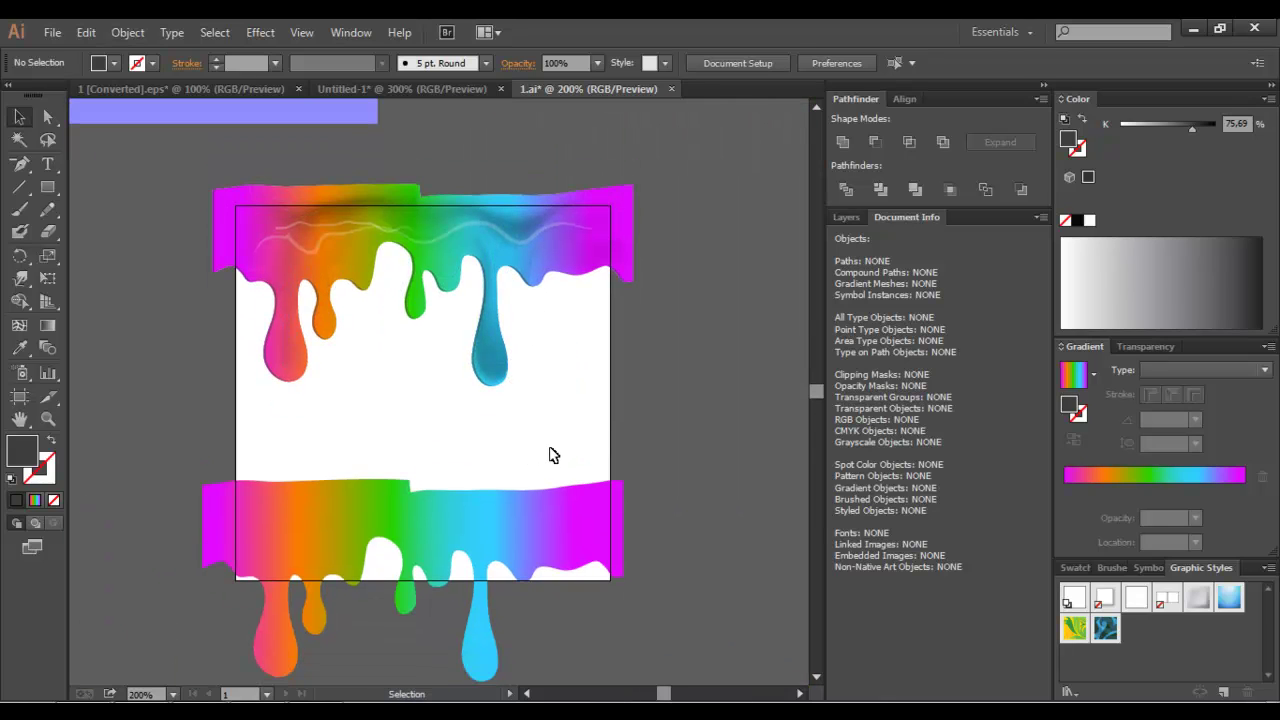
left_click(540, 530)
mouse_move(535, 551)
left_mouse_down()
mouse_move(541, 285)
mouse_move(480, 437)
left_mouse_up()
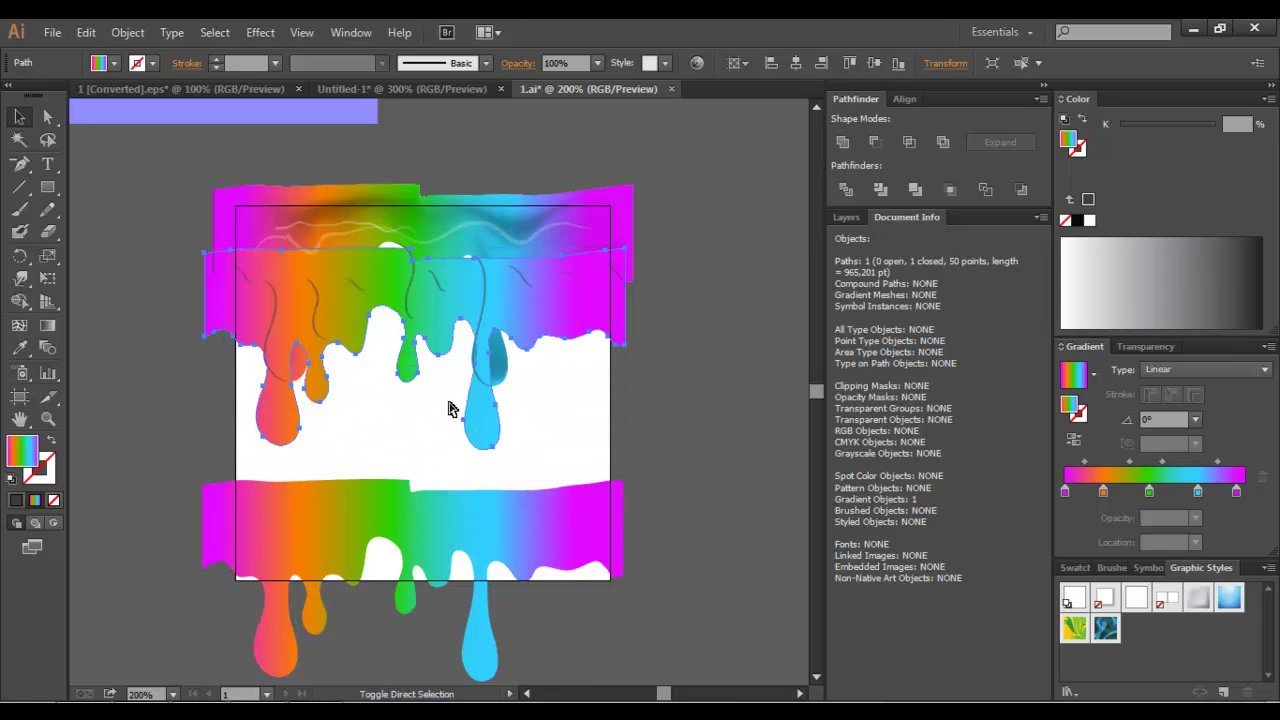
key("ctrl+[")
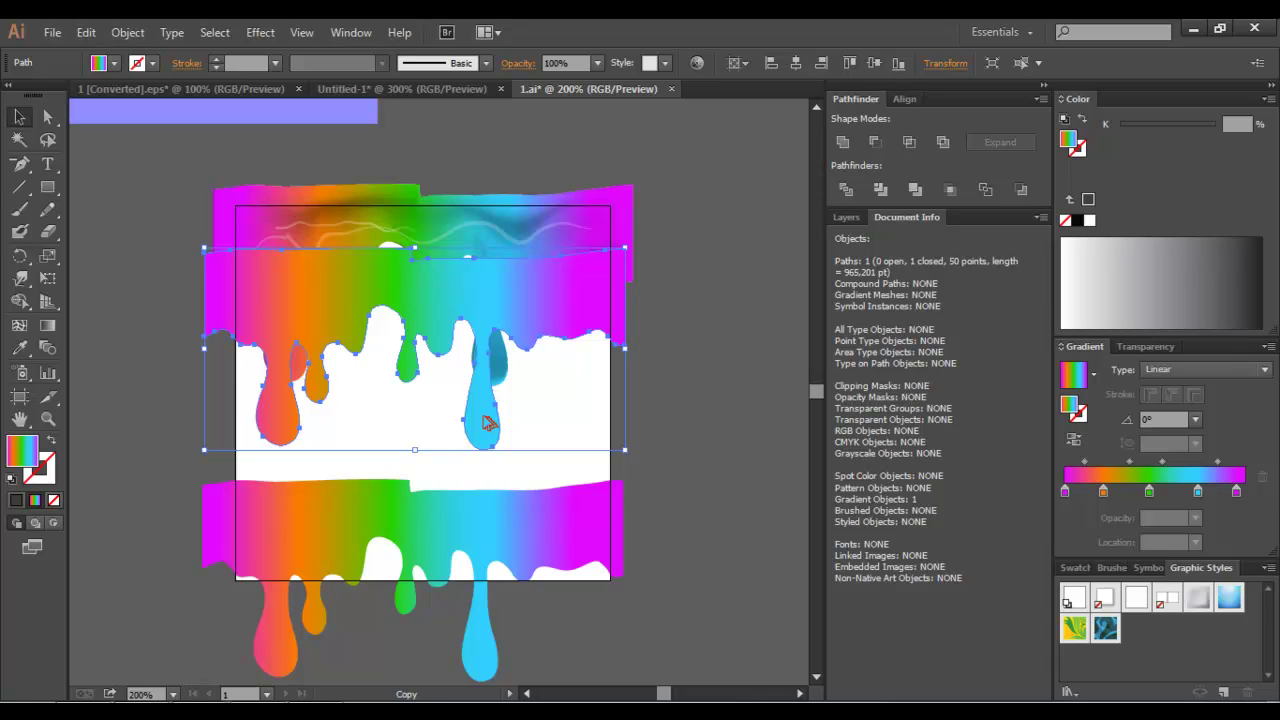
left_click_drag(486, 416, 485, 424)
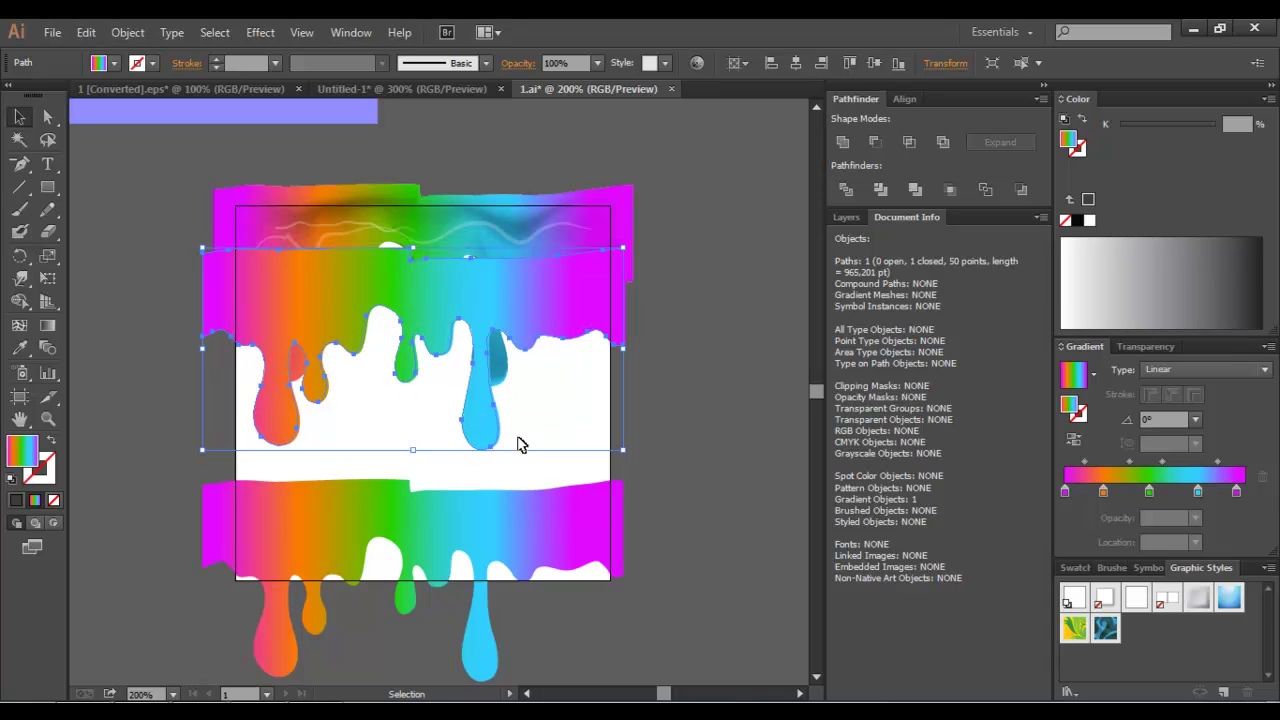
left_click(484, 430, "shift")
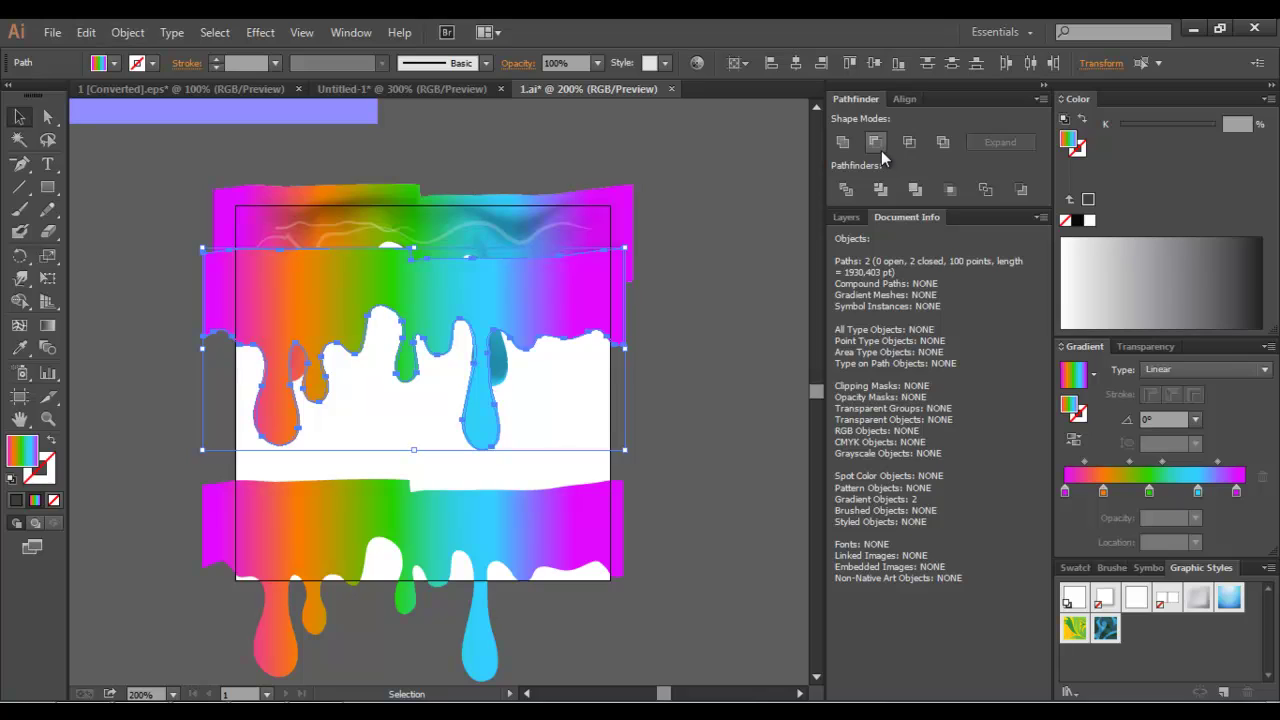
left_click(882, 191)
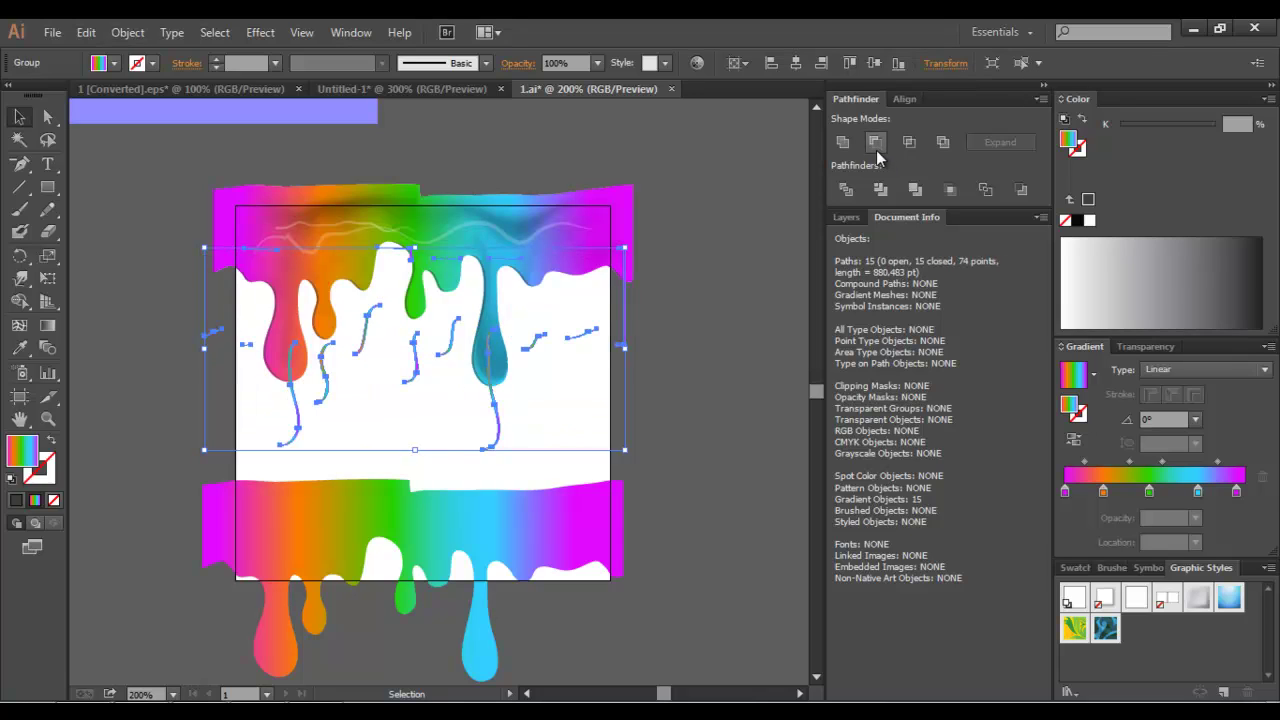
- Fill the slivers light grey with Screen blending
left_click(1096, 266)
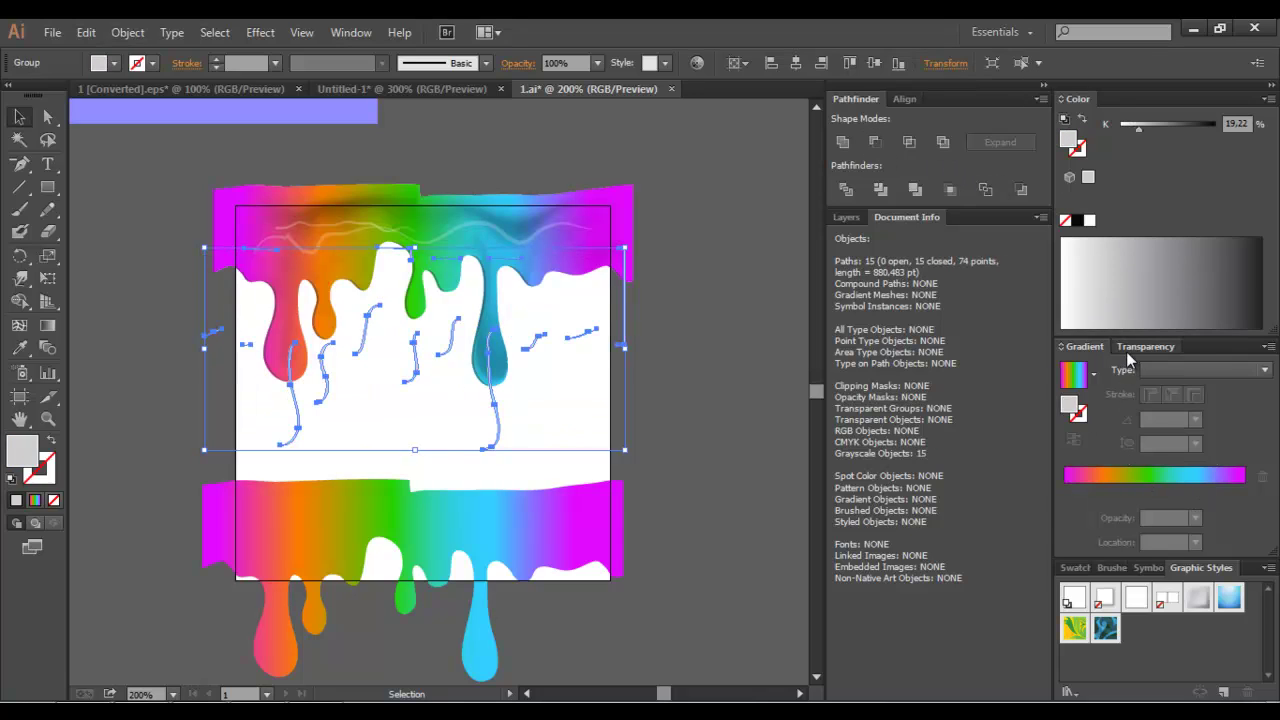
left_click(1126, 349)
left_click(1123, 372)
left_click(1117, 149)
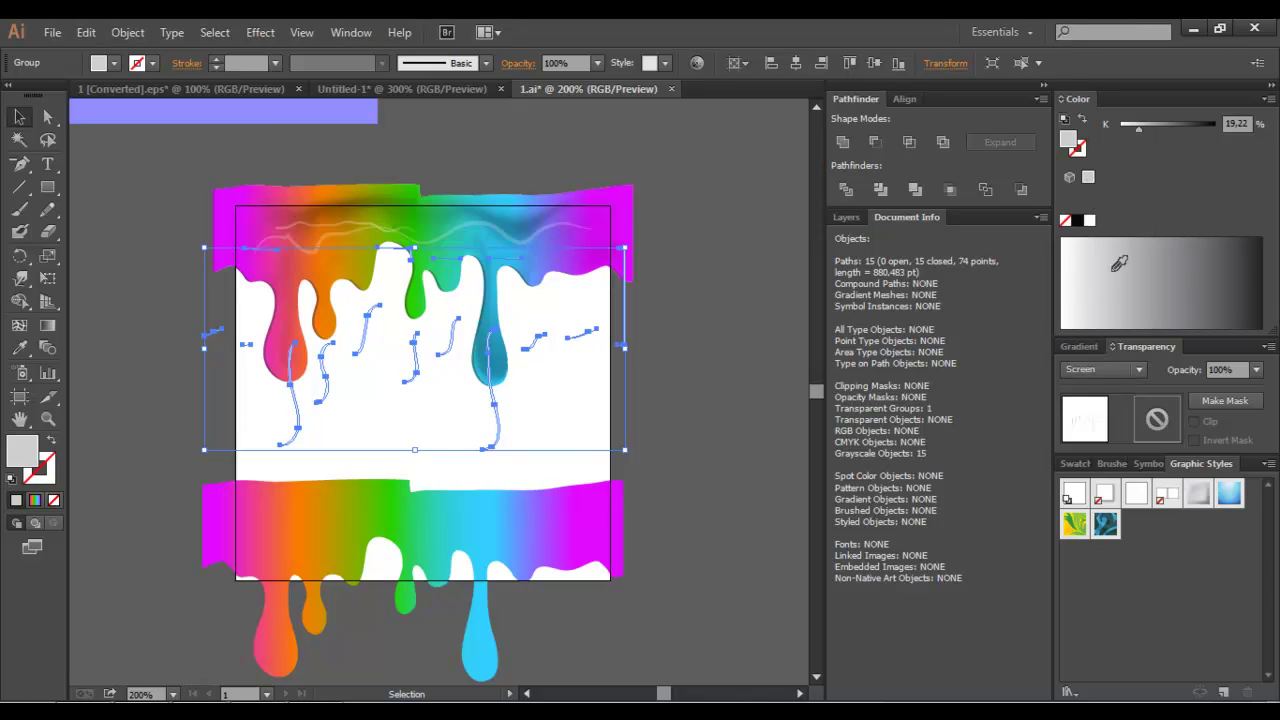
- Apply a White, Black gradient to the slivers and move them onto the top drips' edges
left_click(1088, 346)
left_click(1093, 376)
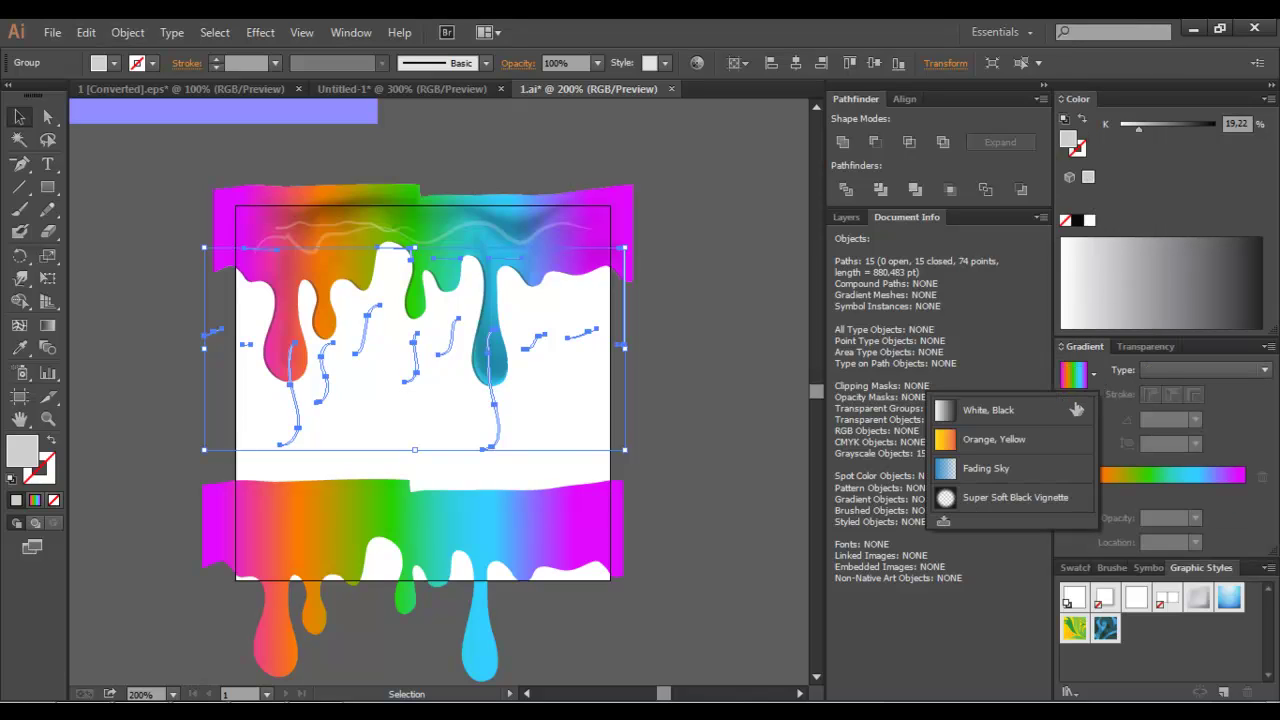
left_click(1000, 409)
left_click(1105, 491)
mouse_move(1072, 498)
left_mouse_down()
mouse_move(1088, 516)
mouse_move(1064, 496)
left_mouse_up()
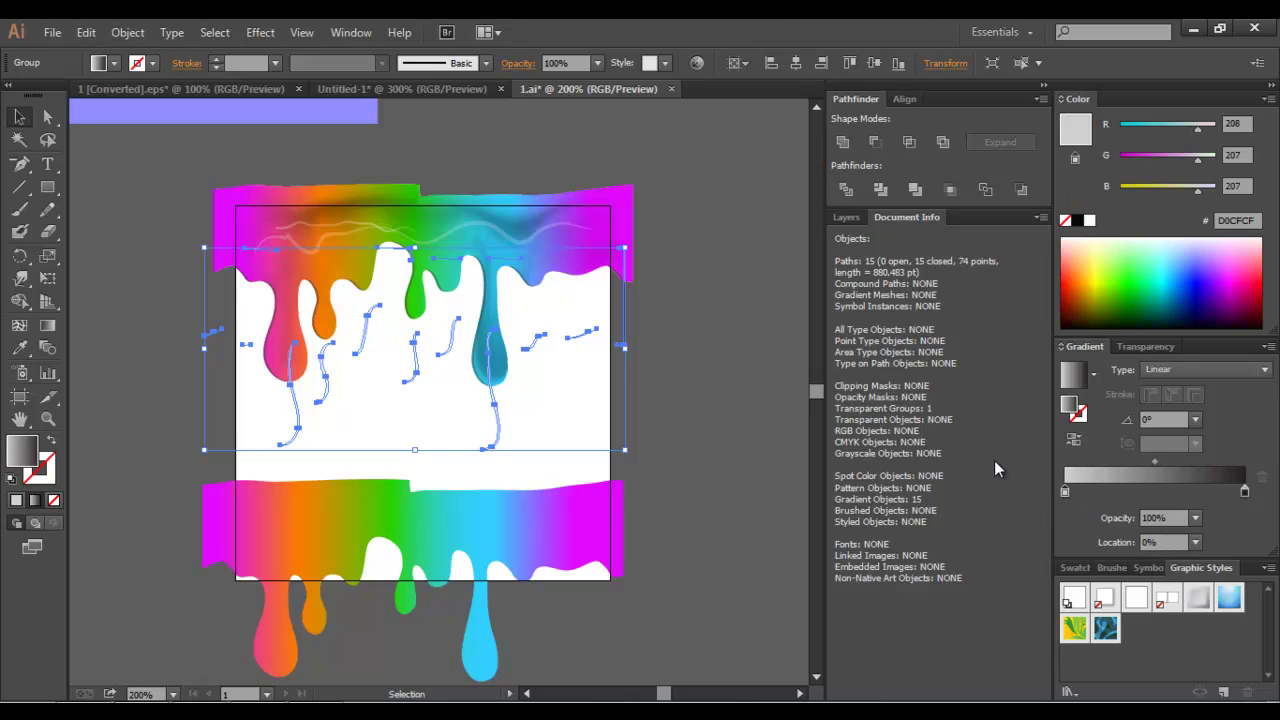
left_click_drag(500, 442, 508, 376)
left_click(532, 419)
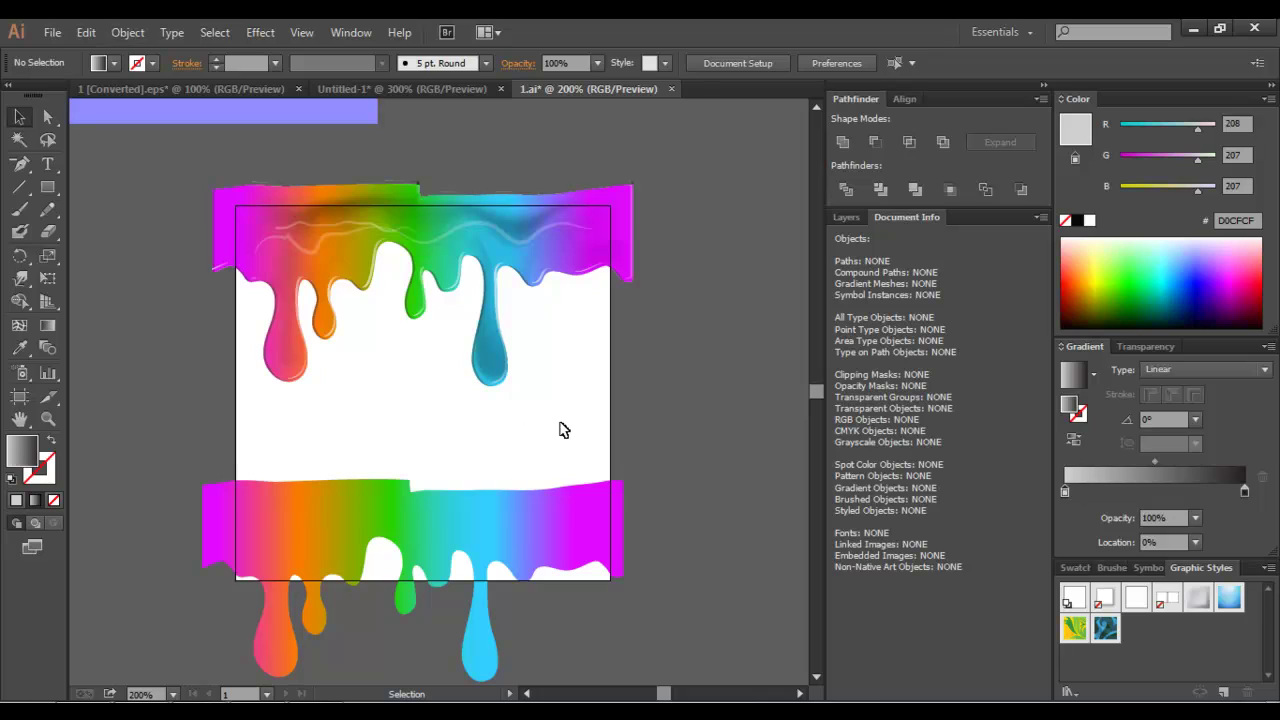
scroll(563, 430, "up", 1)
scroll(563, 430, "down", 1)
left_click(406, 311)
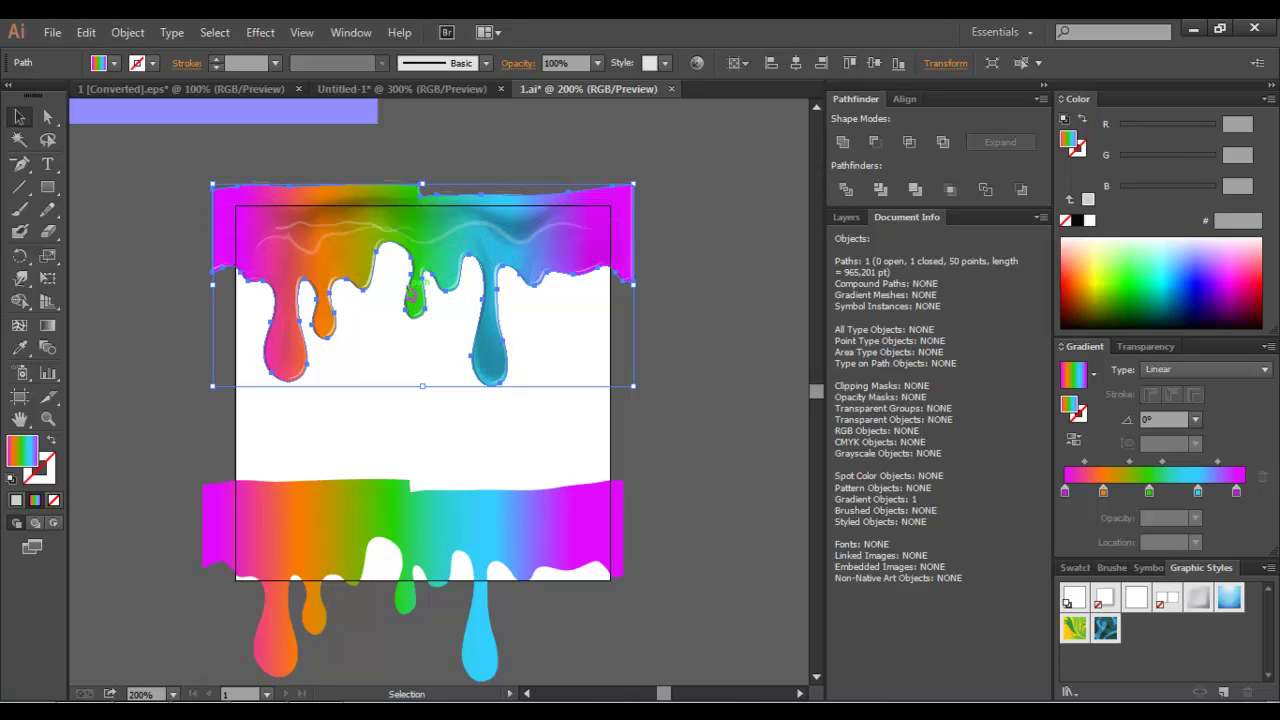
left_click(397, 352)
scroll(400, 363, "up", 1)
scroll(400, 363, "down", 1)
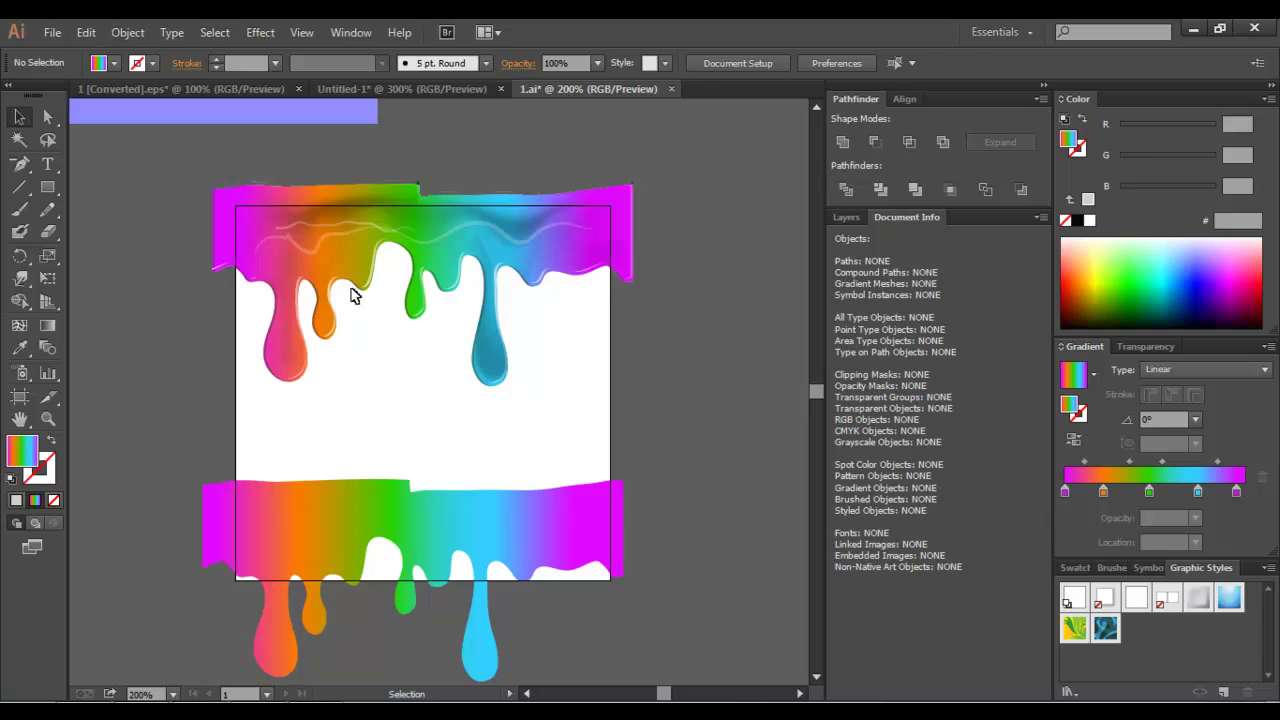
left_click(340, 243)
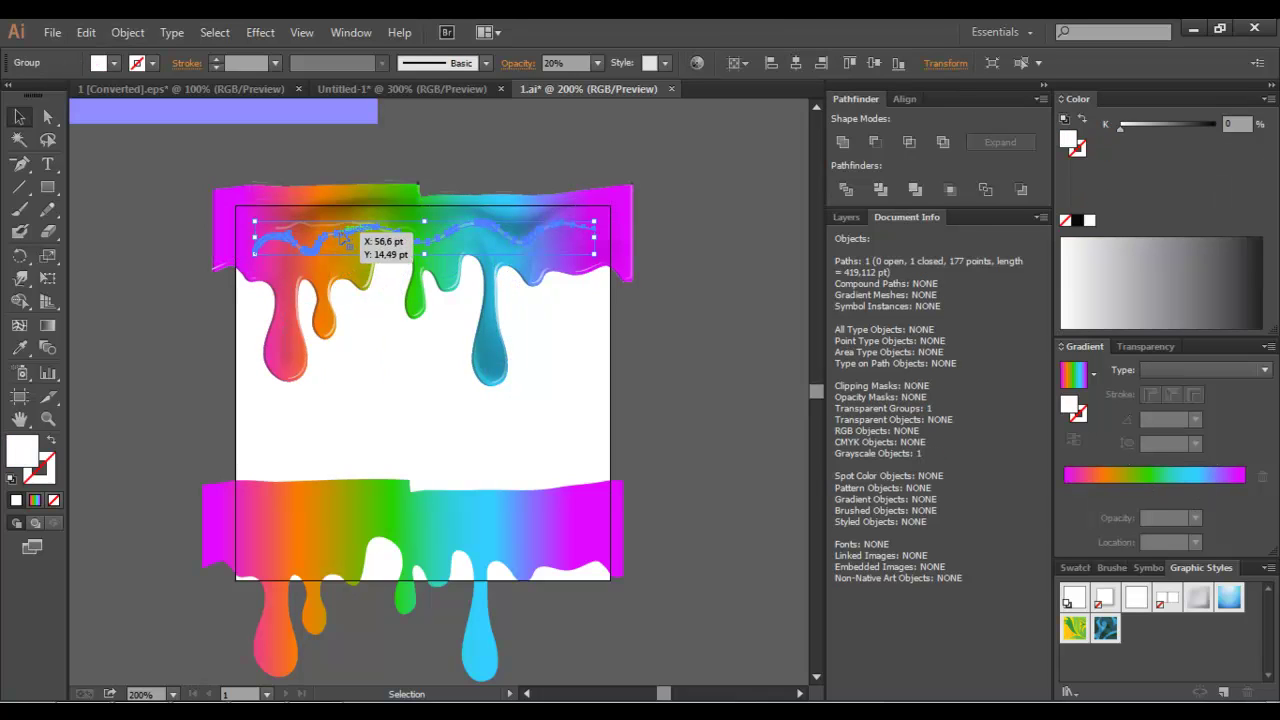
left_click(360, 380)
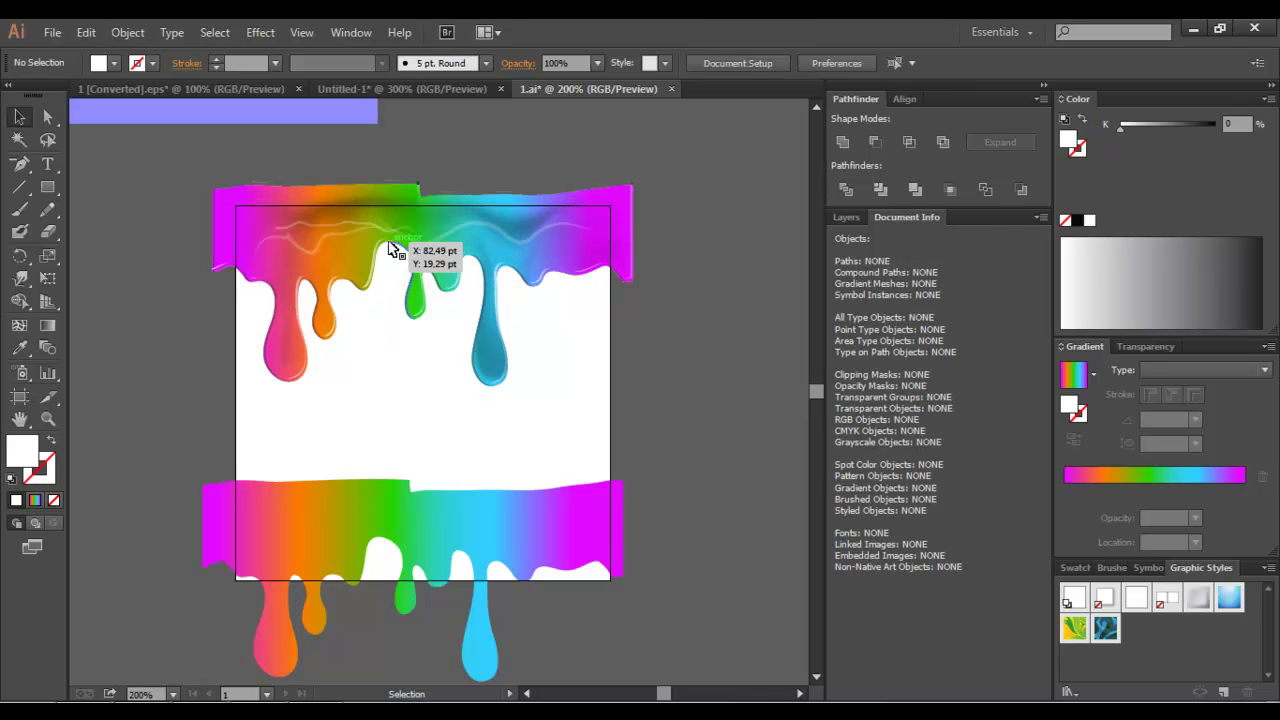
left_click(360, 228)
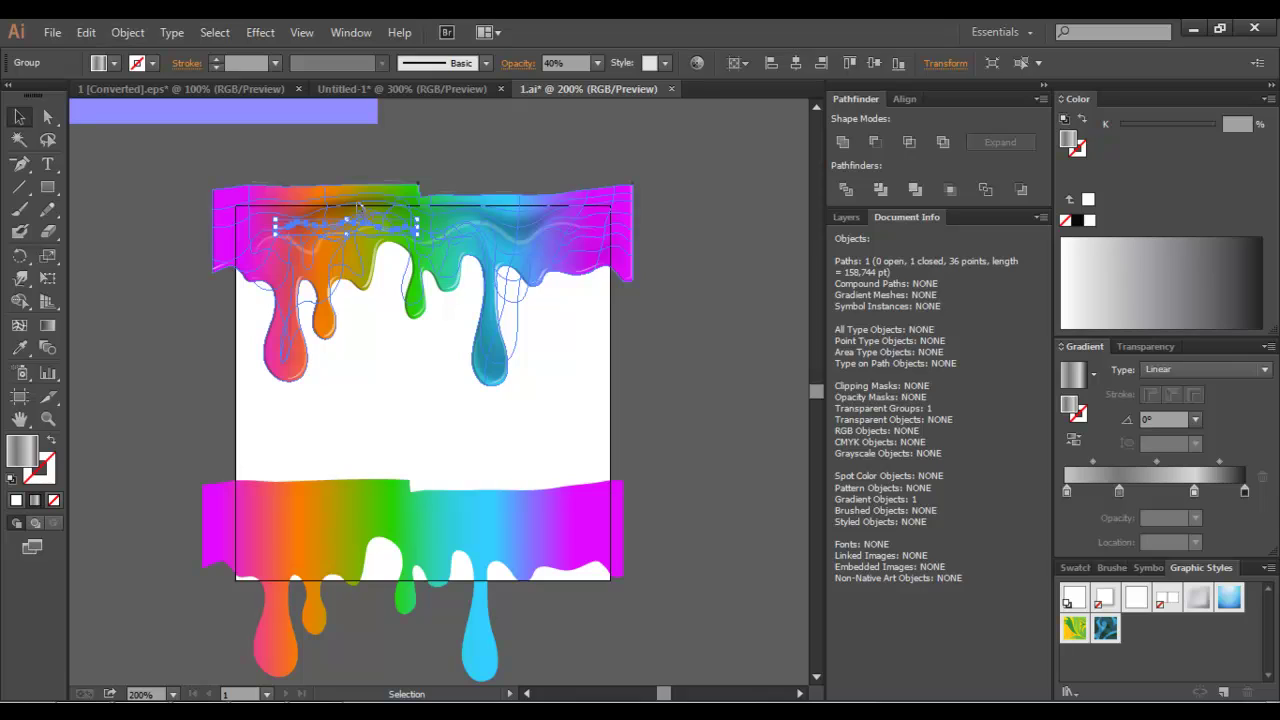
left_click(358, 207)
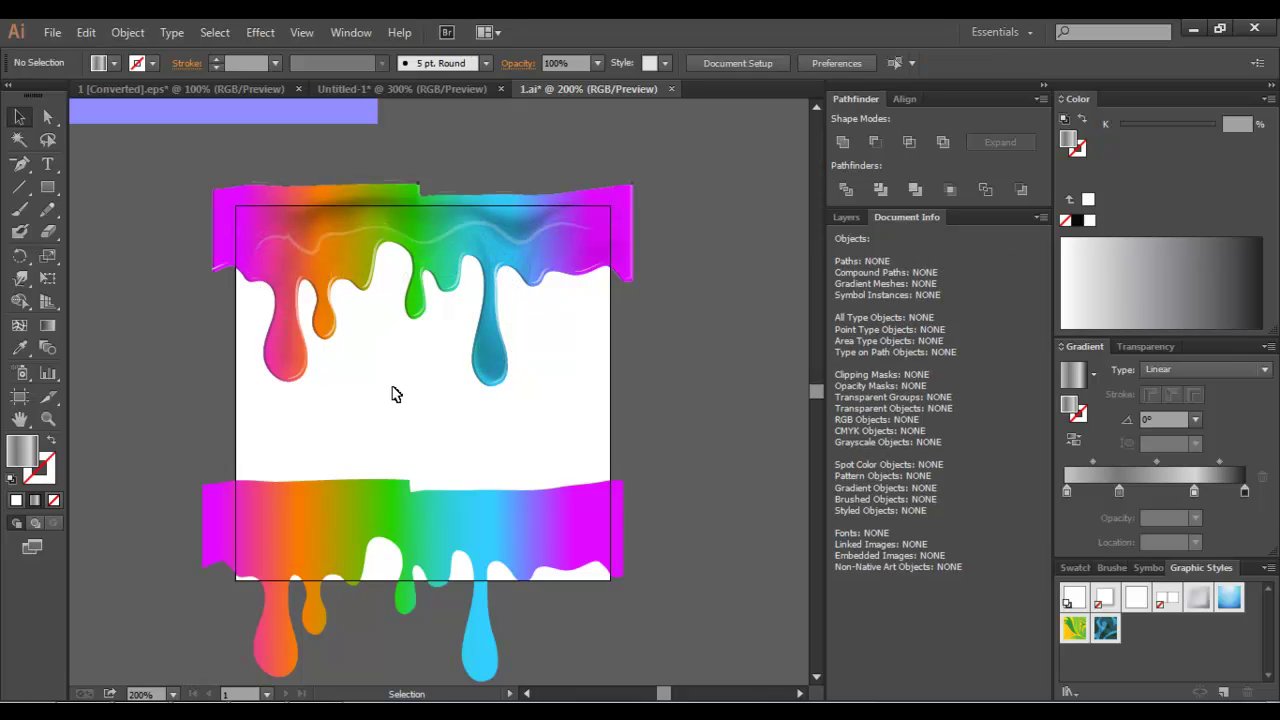
scroll(393, 393, "up", 1)
scroll(396, 397, "up", 2)
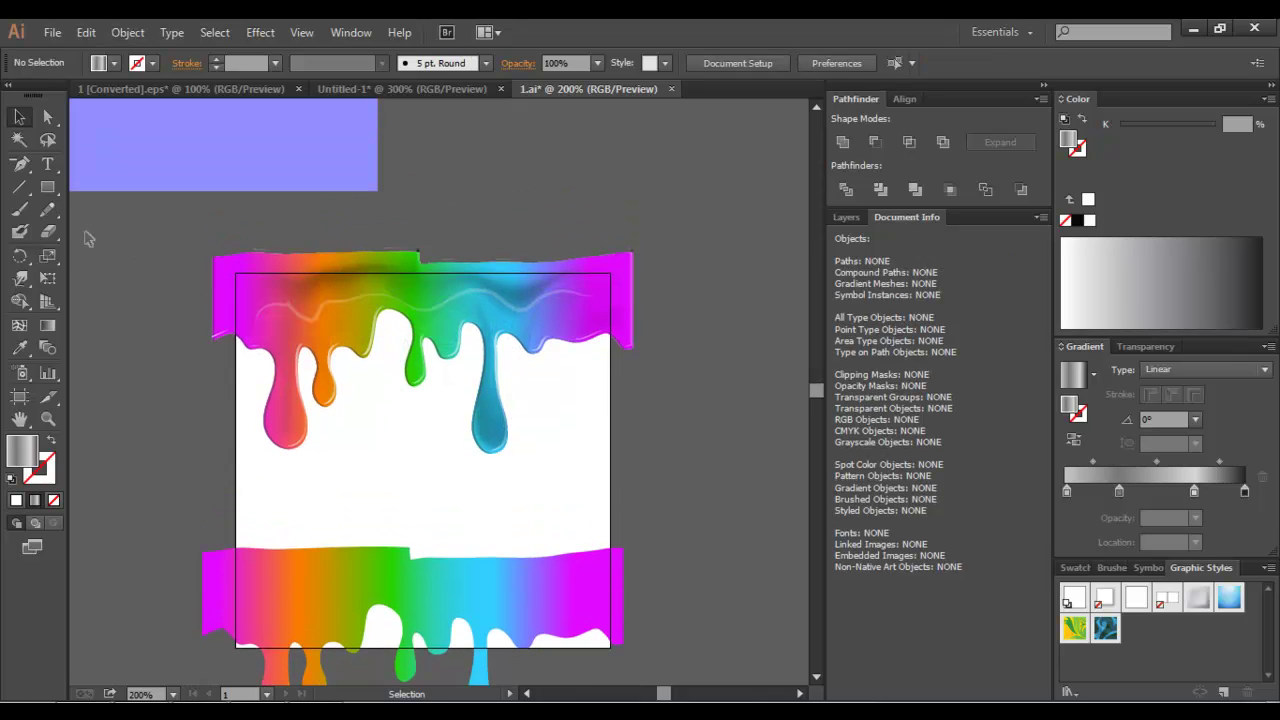
- Pencil a small shine shape on the pink drip with a gradient fill and Screen blending
left_click(47, 209)
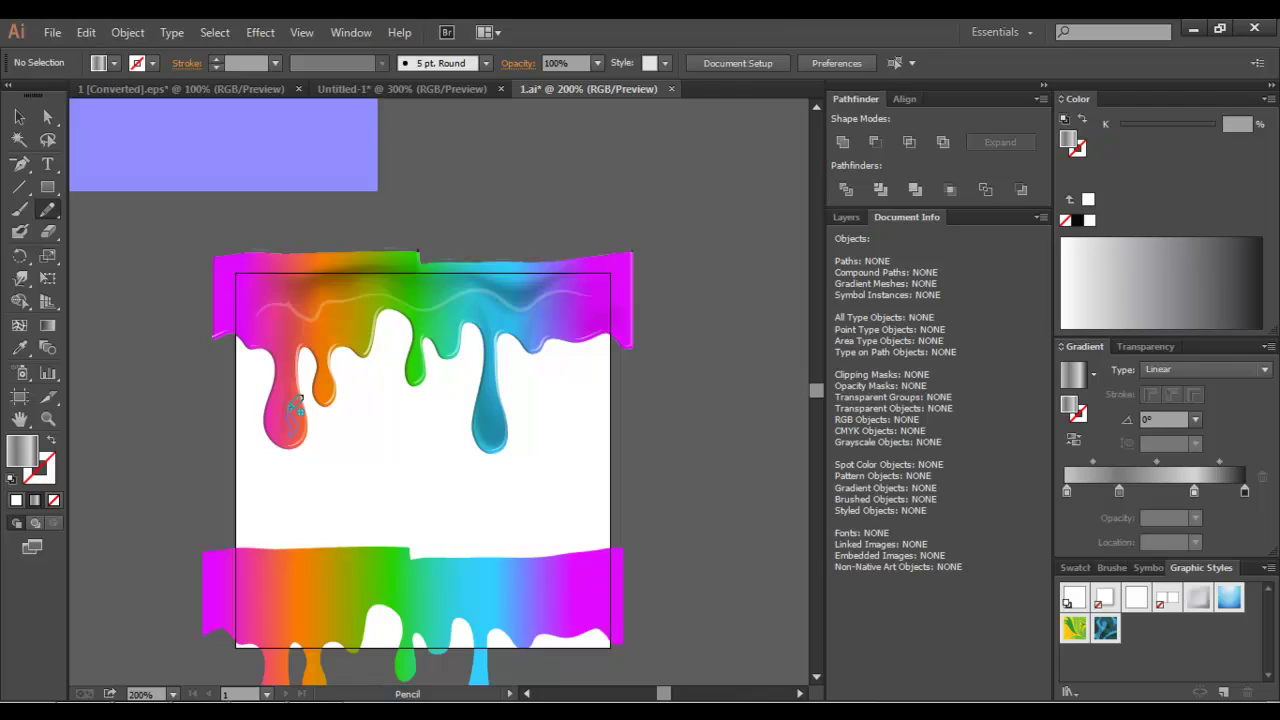
left_click_drag(296, 404, 290, 415)
left_click(1075, 479)
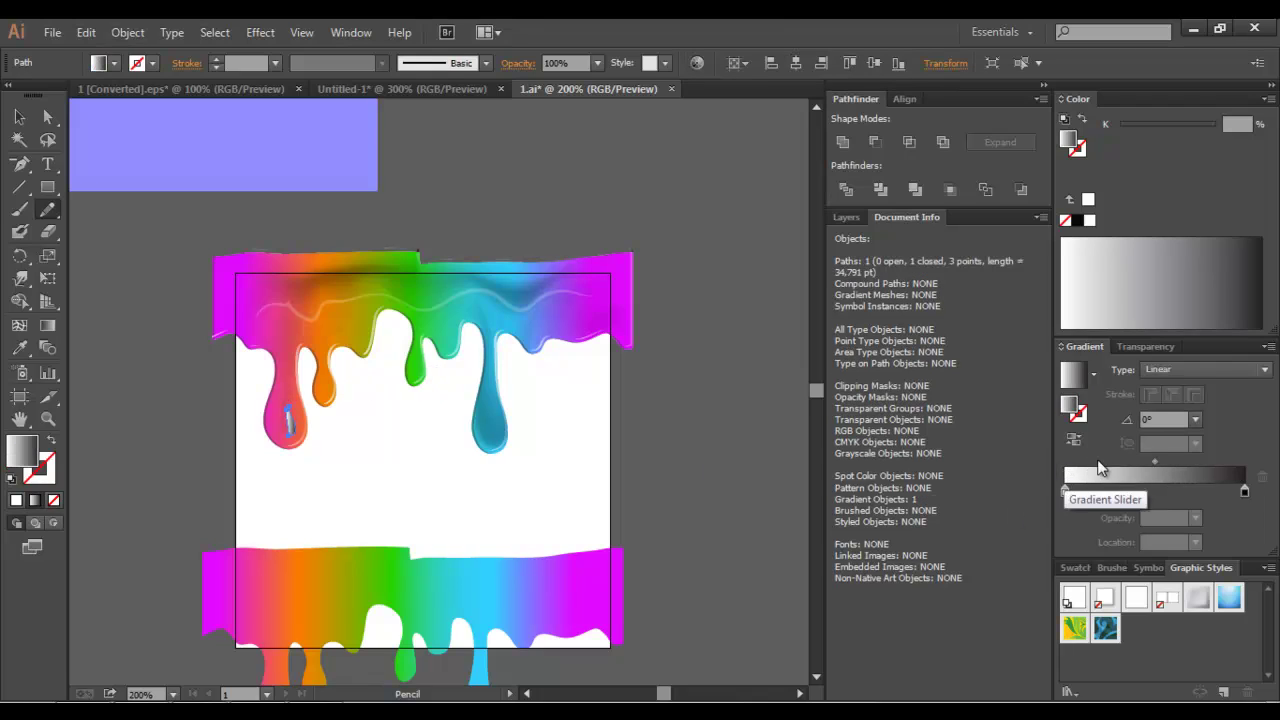
left_click(1139, 349)
left_click(1107, 372)
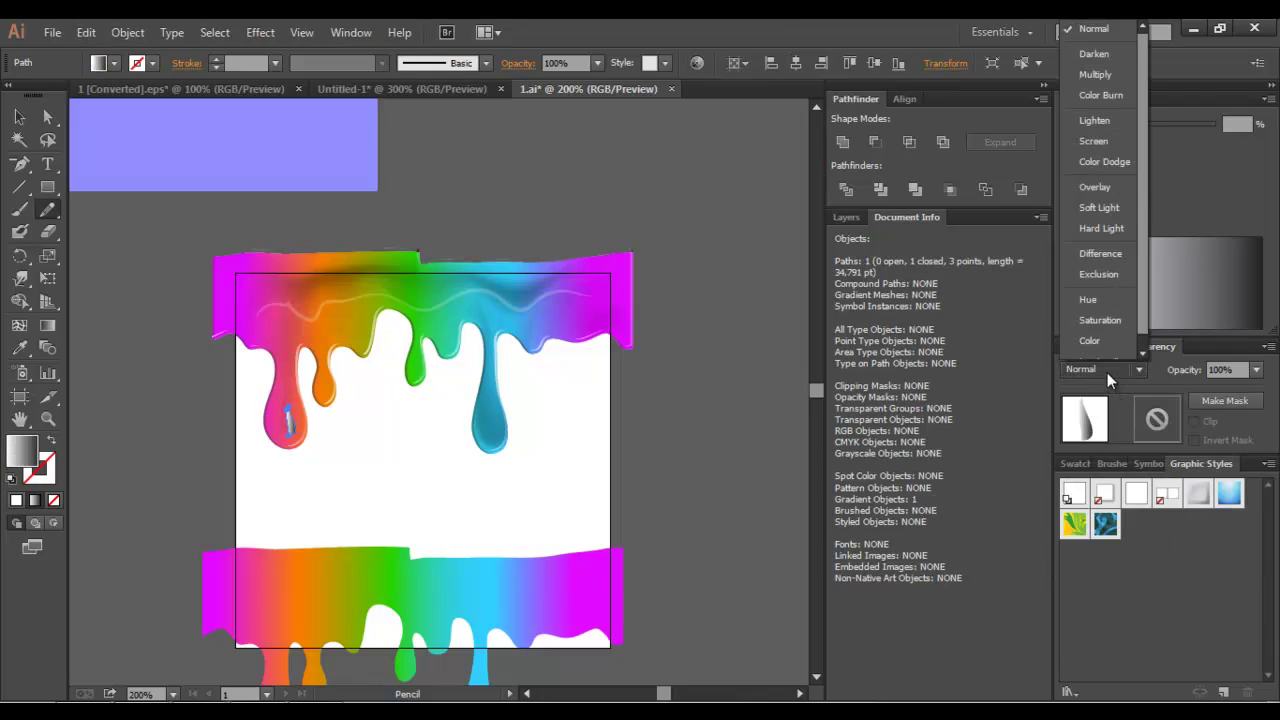
left_click(1105, 150)
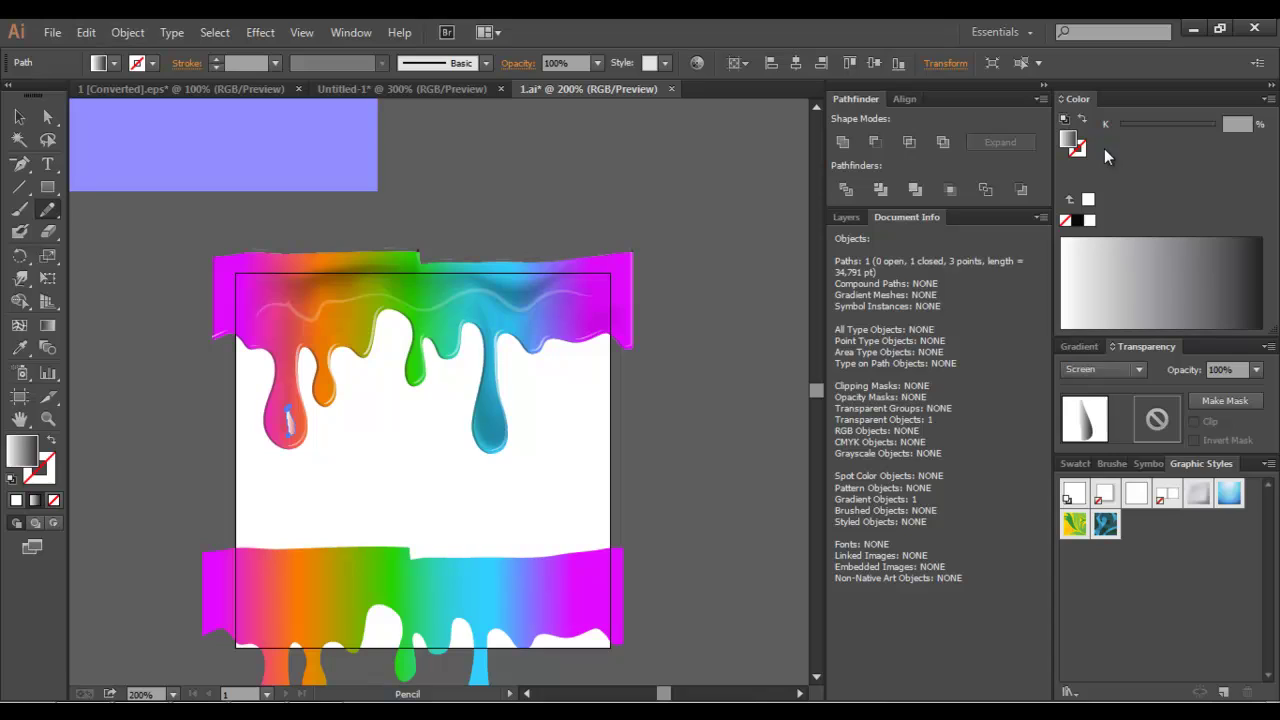
- Adjust the shine's gradient stops and make the gradient radial
left_click(1078, 347)
left_click(1110, 492)
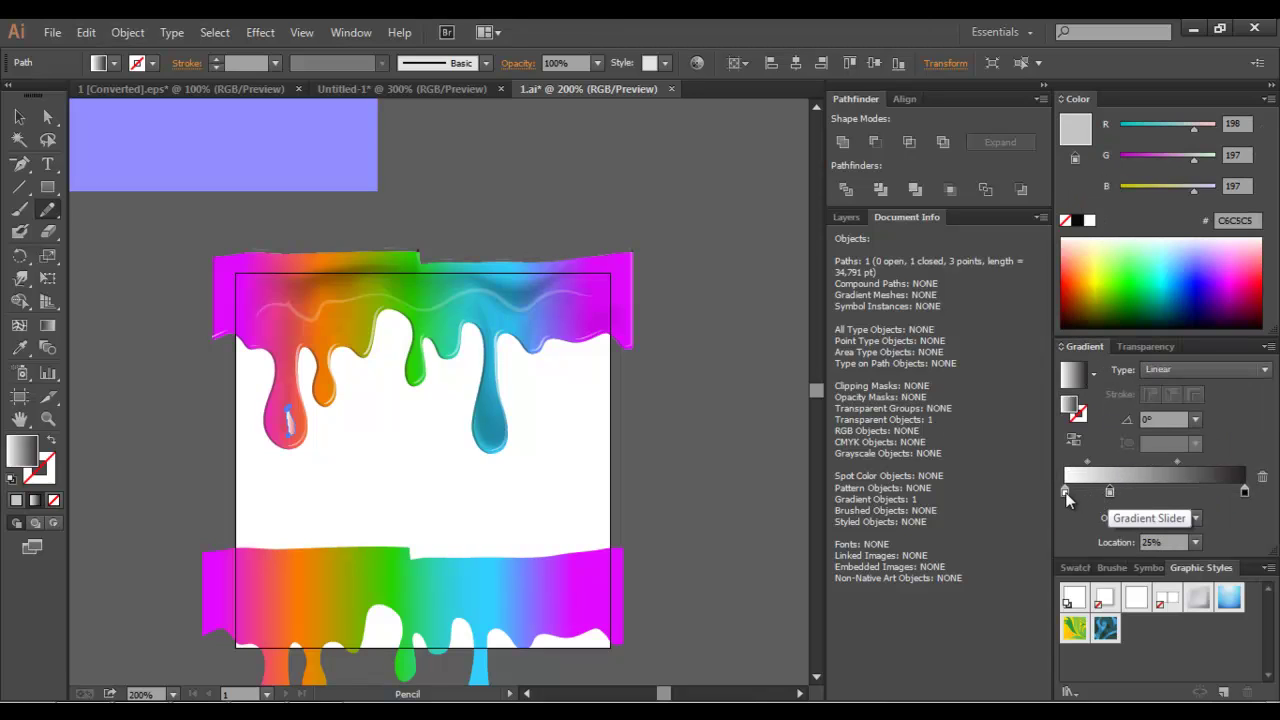
left_click_drag(1064, 492, 1089, 535)
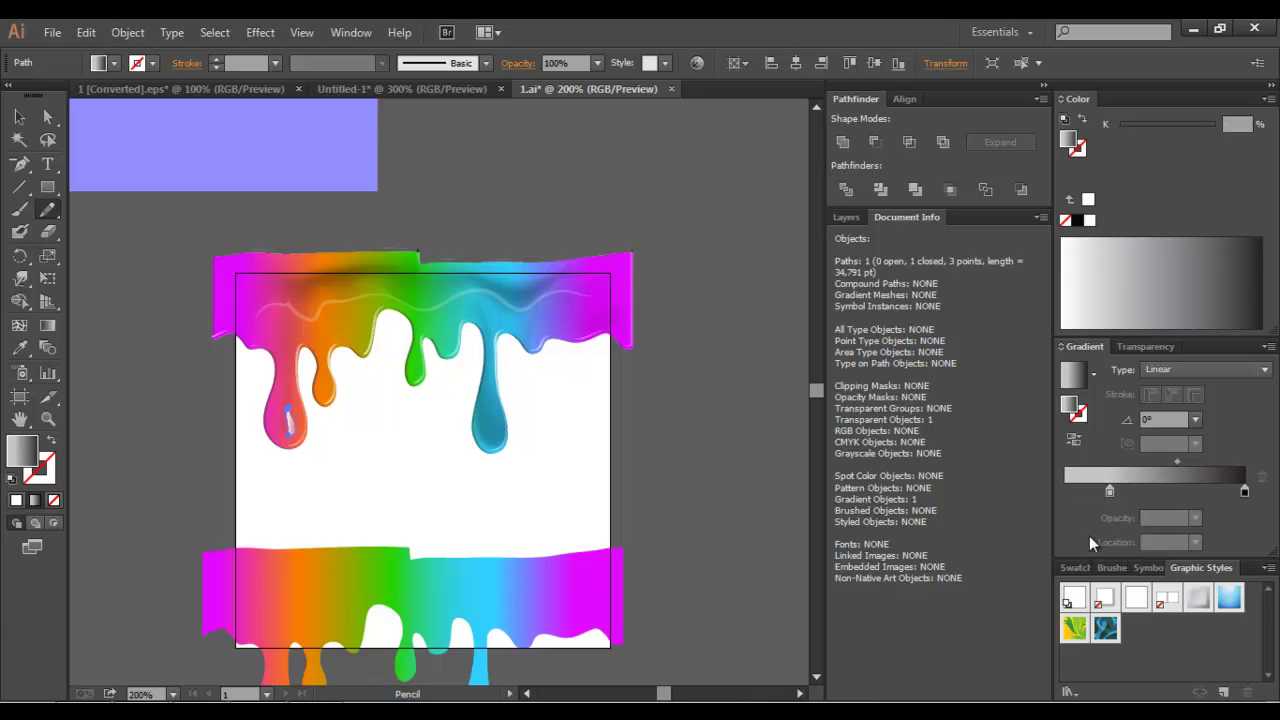
left_click_drag(1110, 492, 991, 486)
left_click(1195, 369)
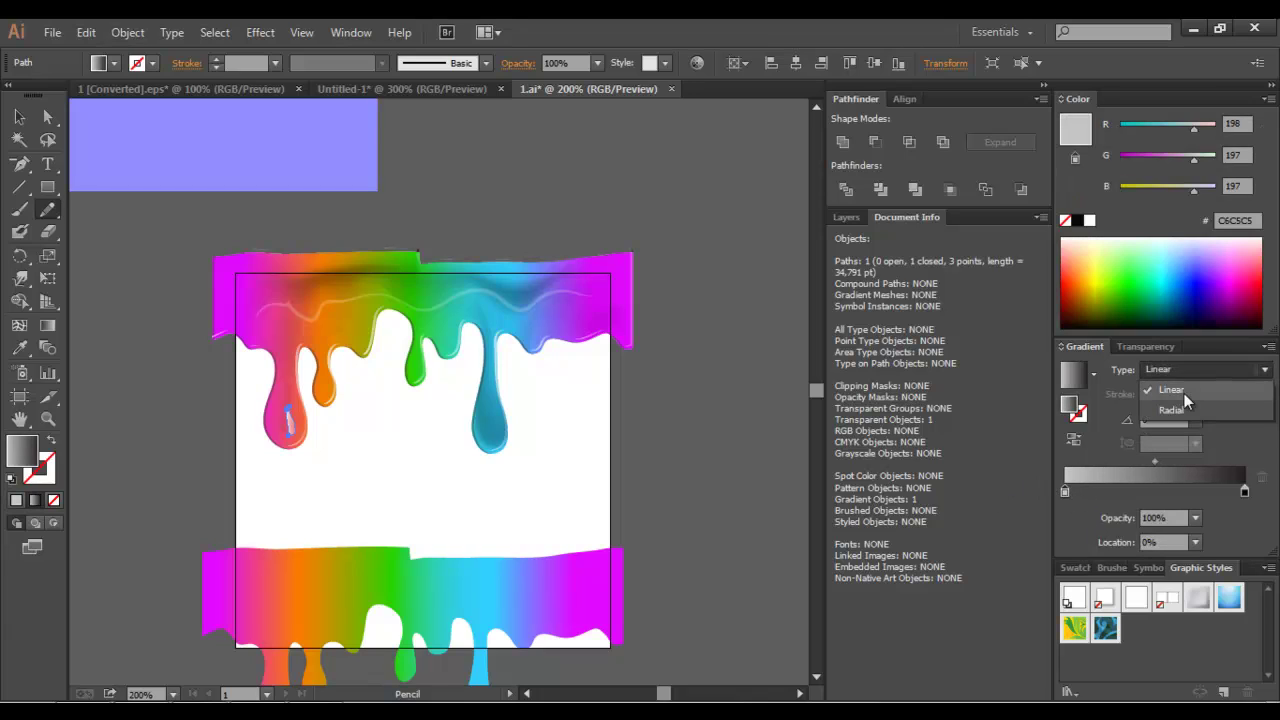
left_click(1170, 410)
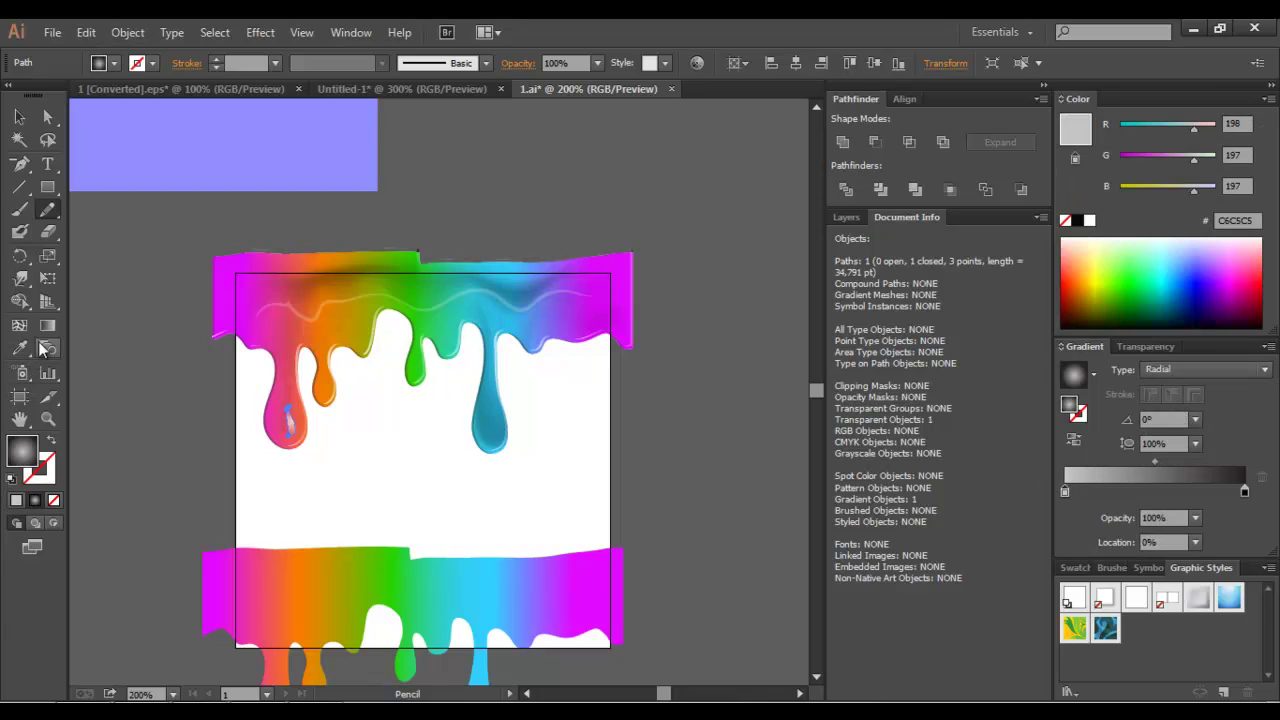
- Aim the radial gradient vertically along the shine with the Gradient tool
left_click(47, 325)
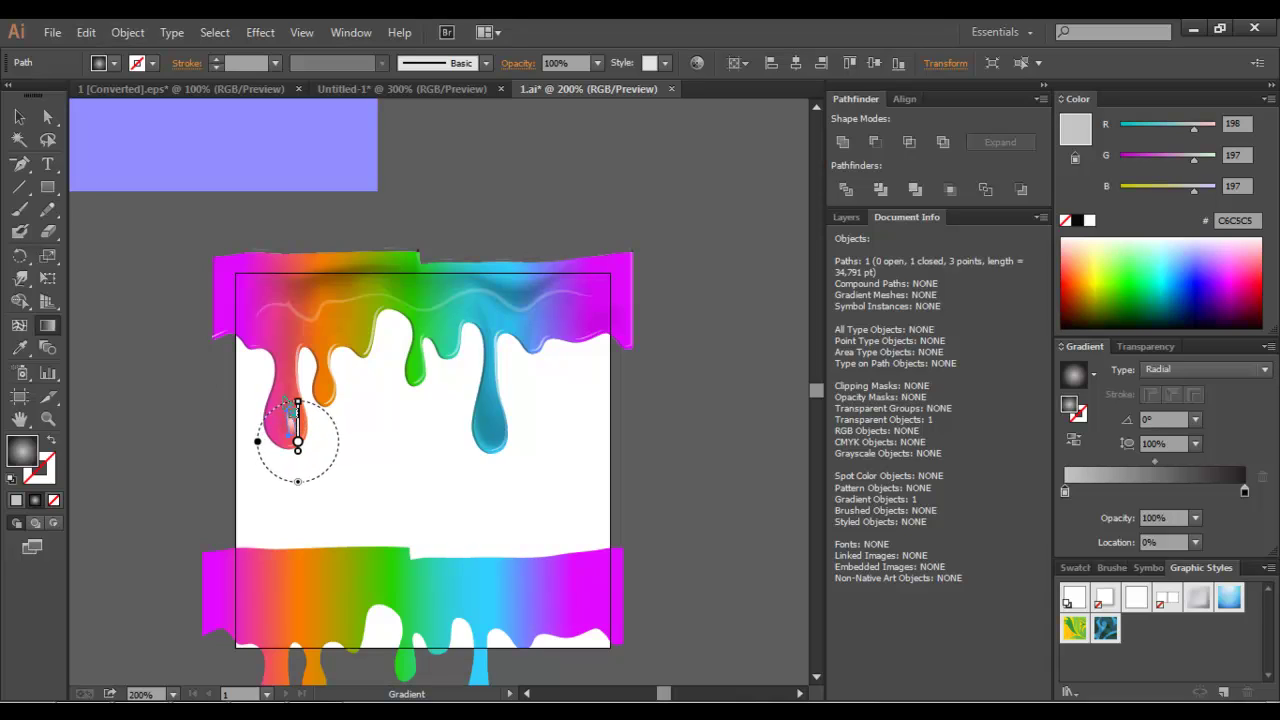
left_click_drag(297, 440, 297, 380)
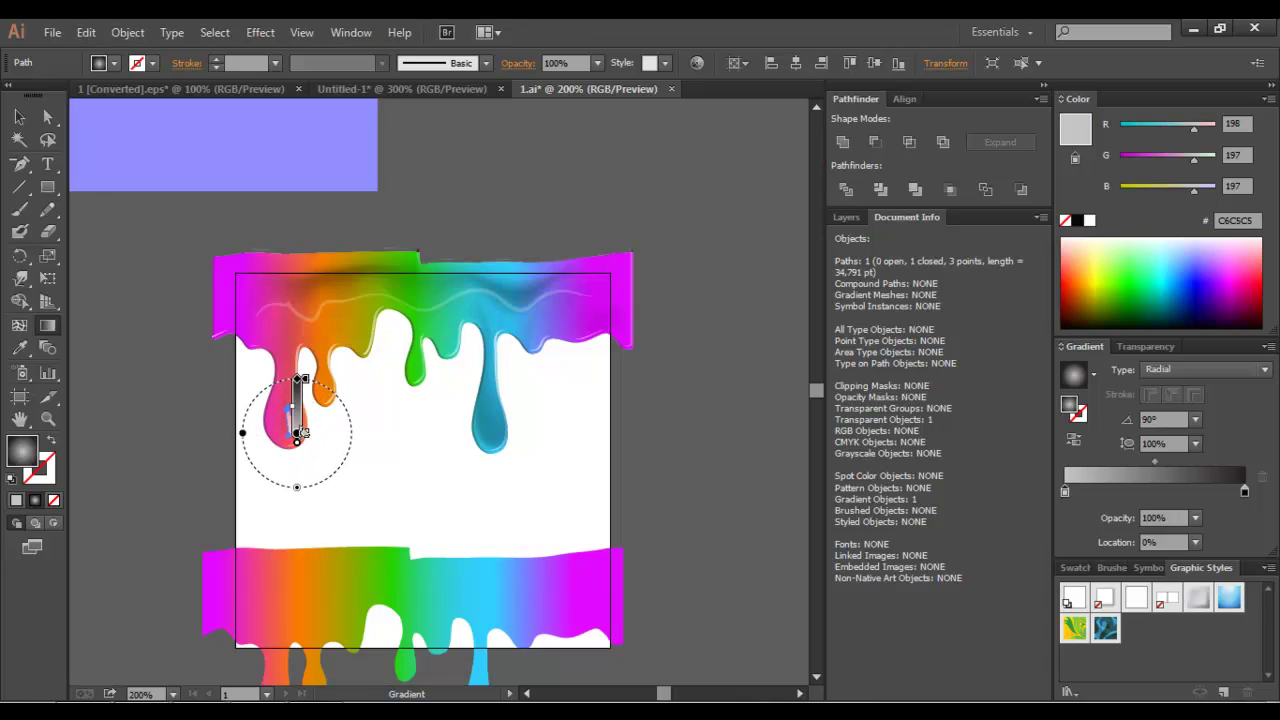
key("ctrl+shift+a")
key("v")
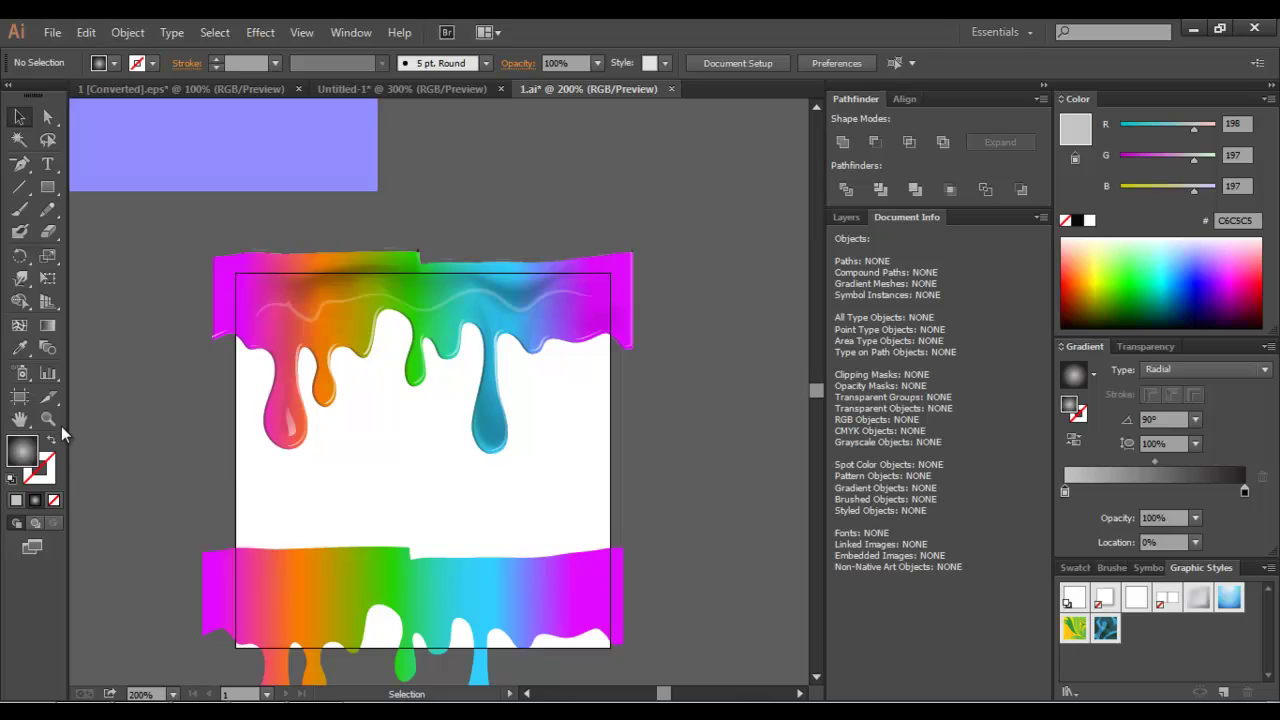
left_click(47, 209)
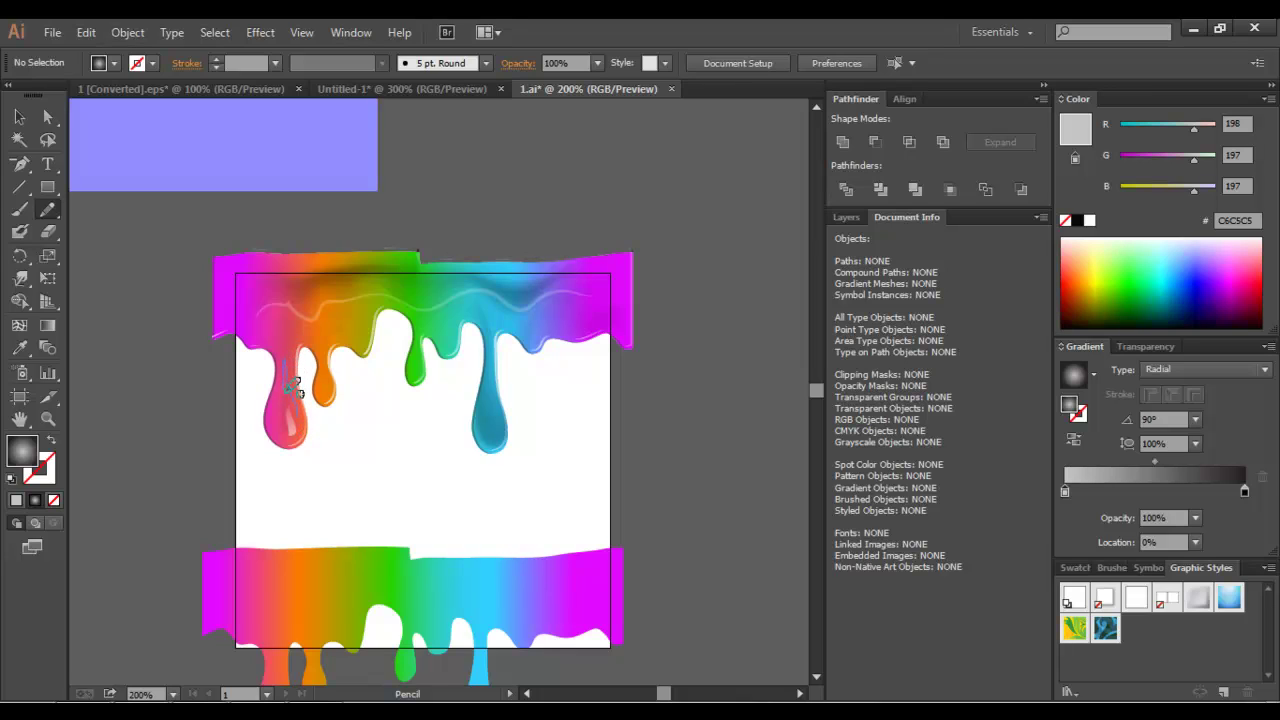
- Draw a highlight shape on the pink drip with the drip's radial gradient angled along it
left_click_drag(306, 407, 304, 409)
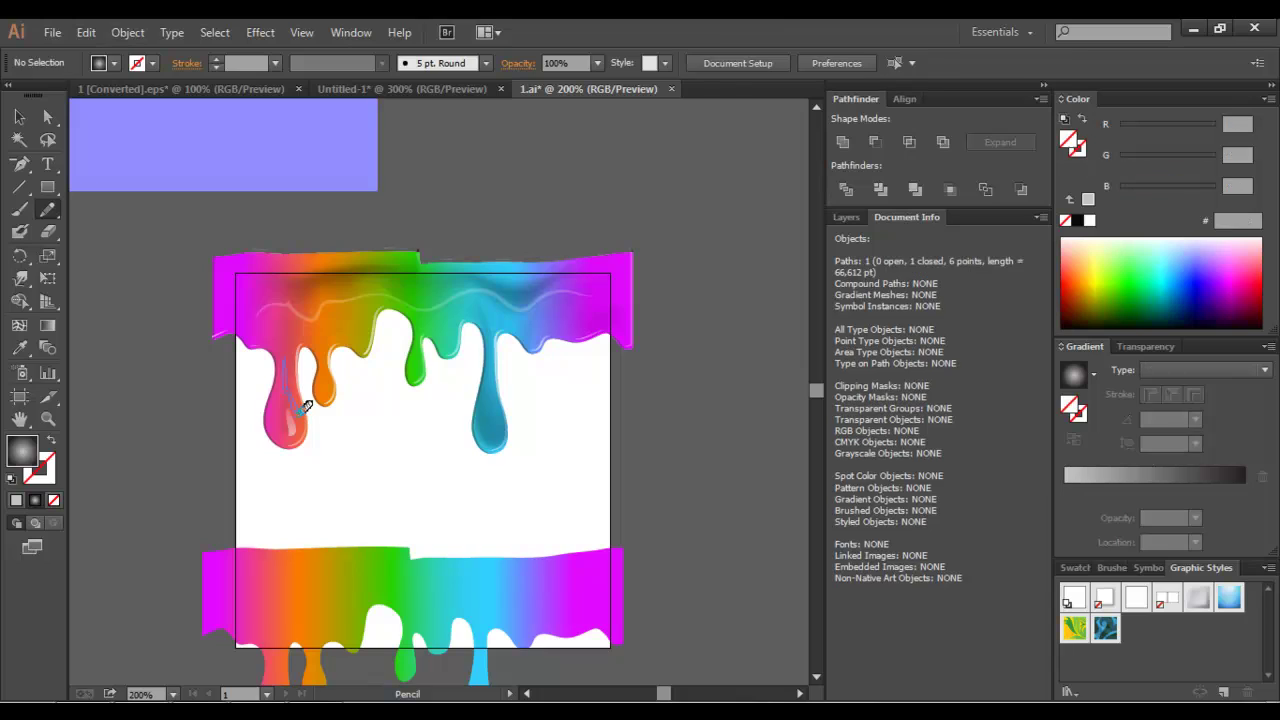
key("i")
left_click(293, 430)
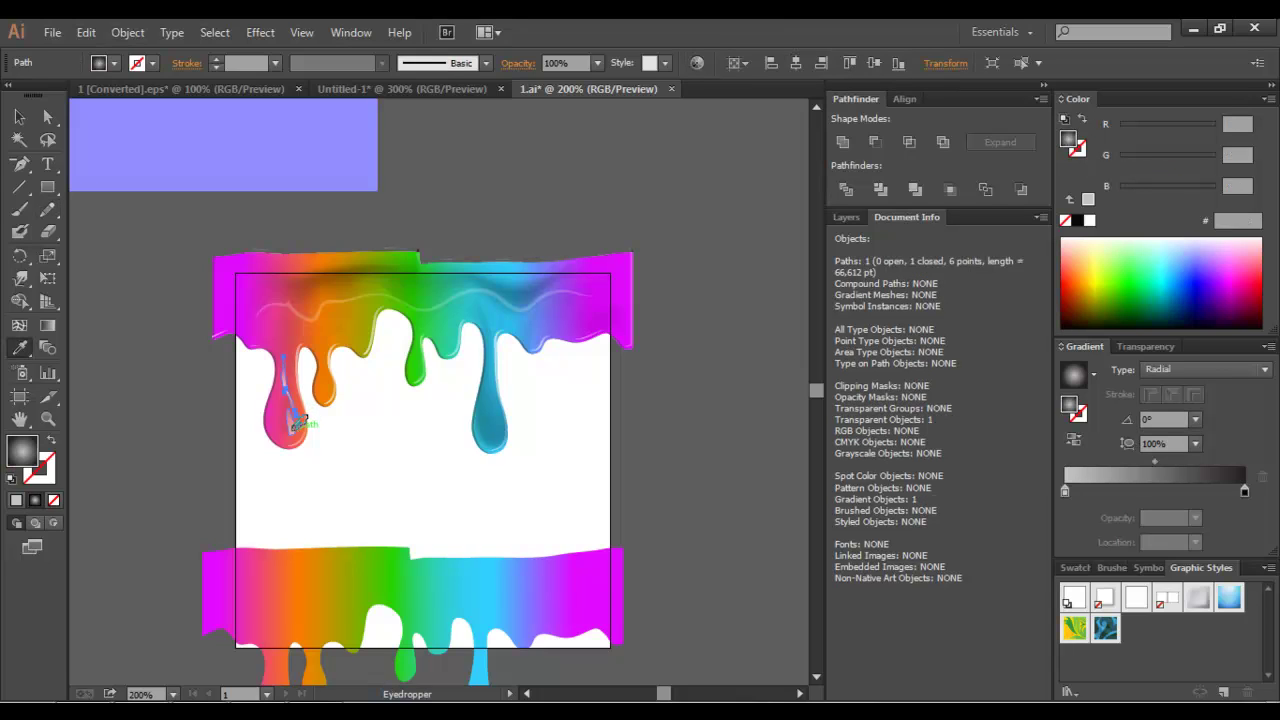
key("v")
left_click(324, 460)
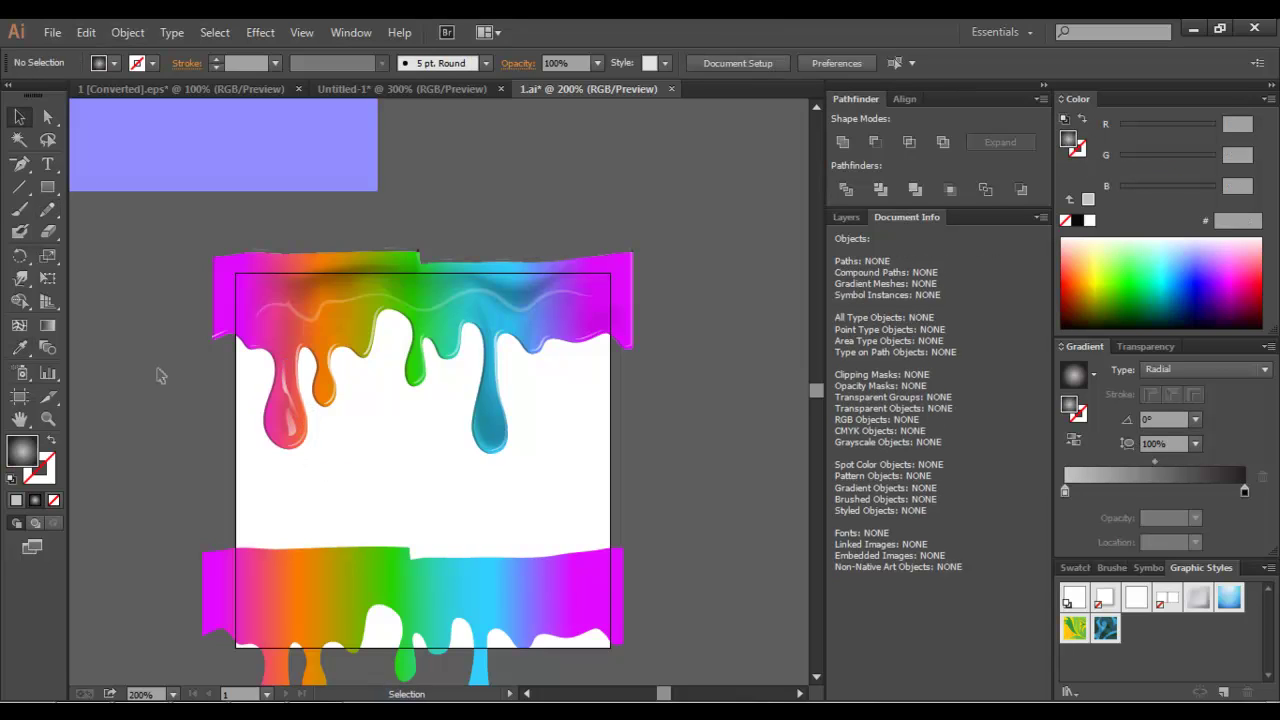
left_click(287, 385)
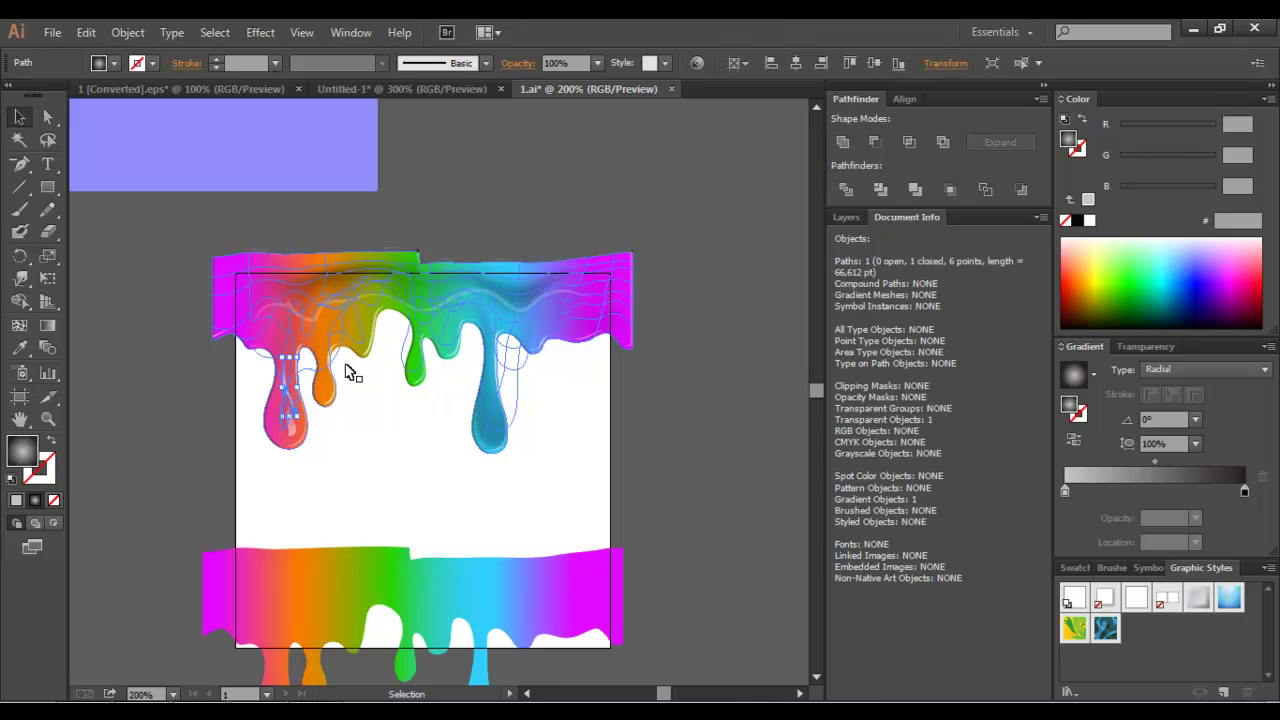
left_click(47, 325)
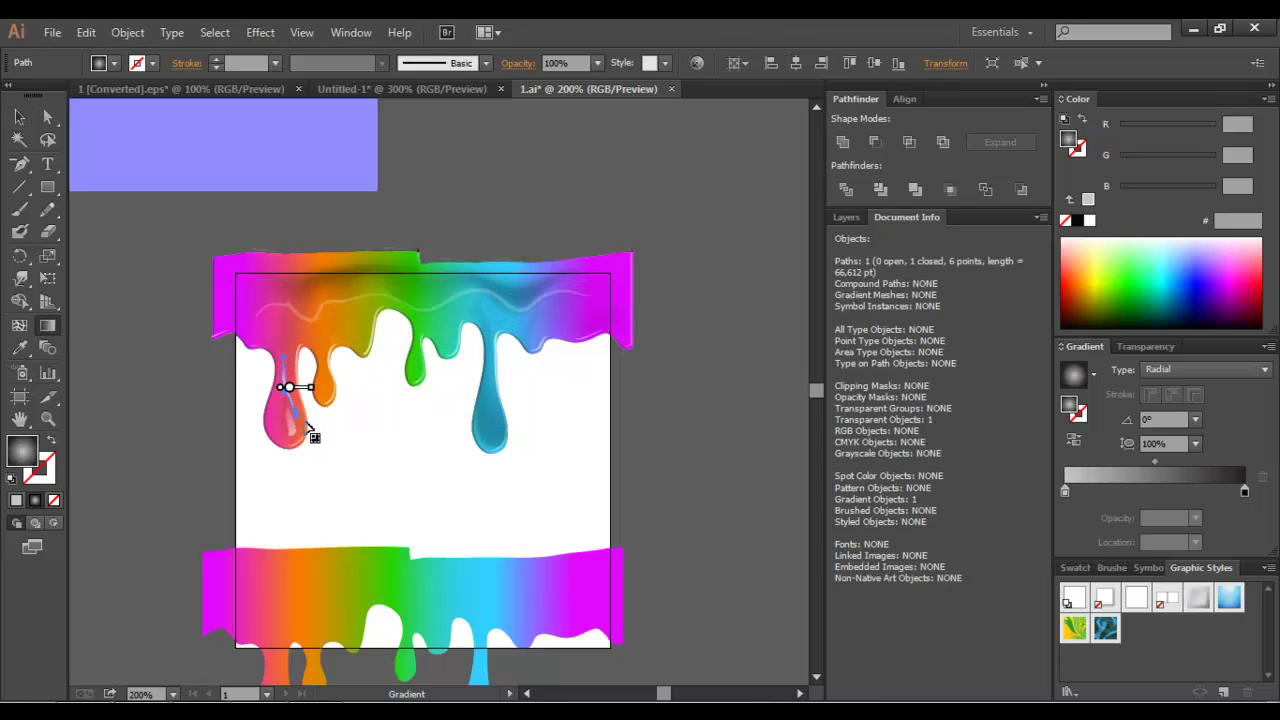
left_click_drag(308, 429, 268, 345)
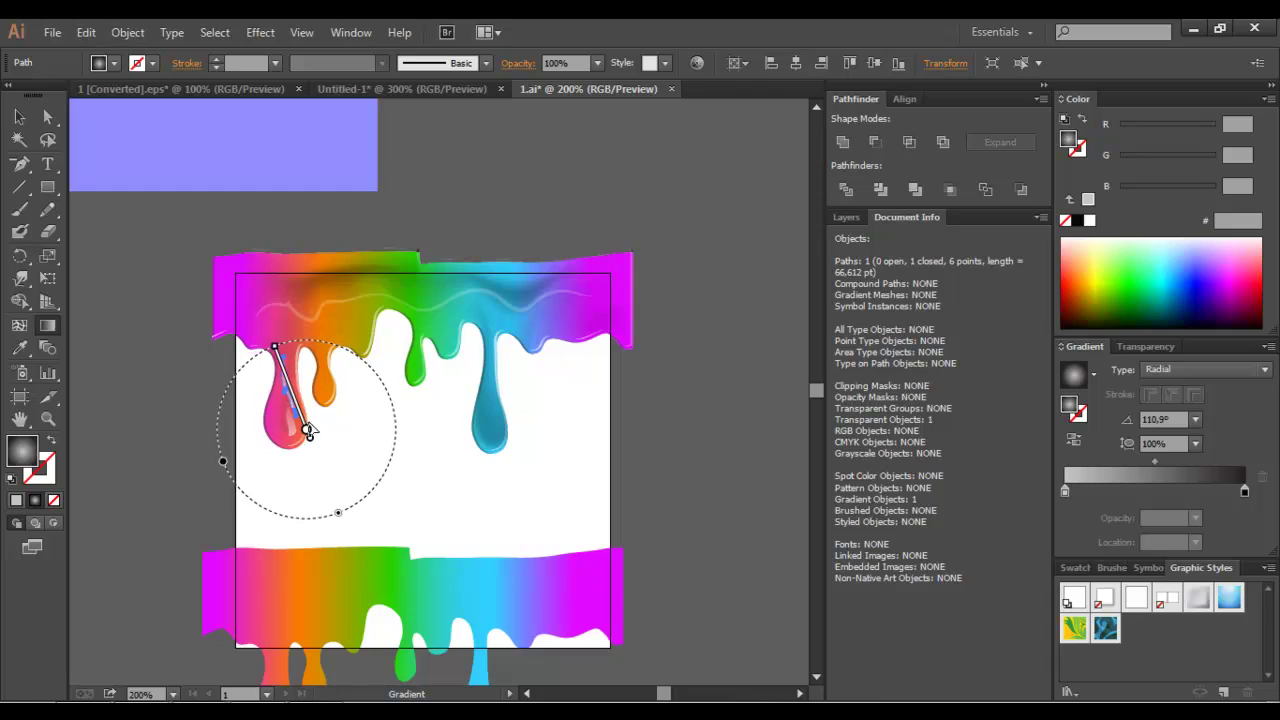
- Set the pink drip's highlight shape to 50% opacity
key("v")
left_click(357, 471)
left_click(310, 425)
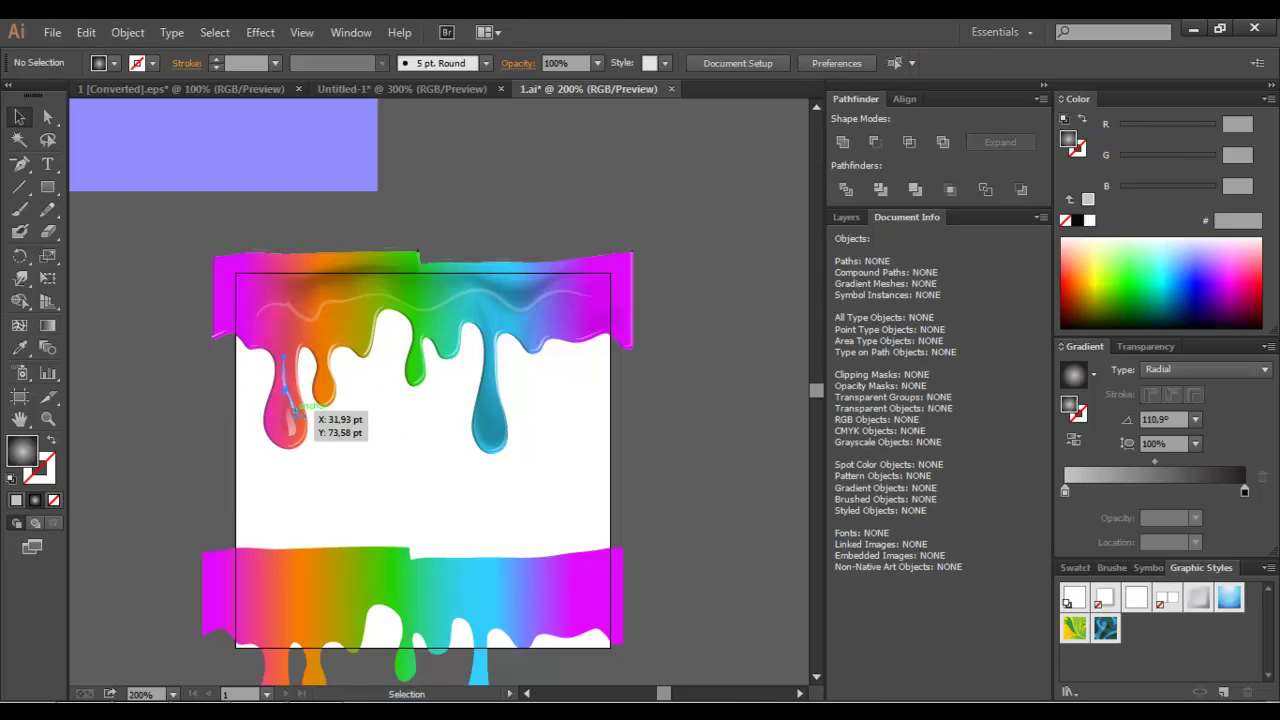
left_click(597, 63)
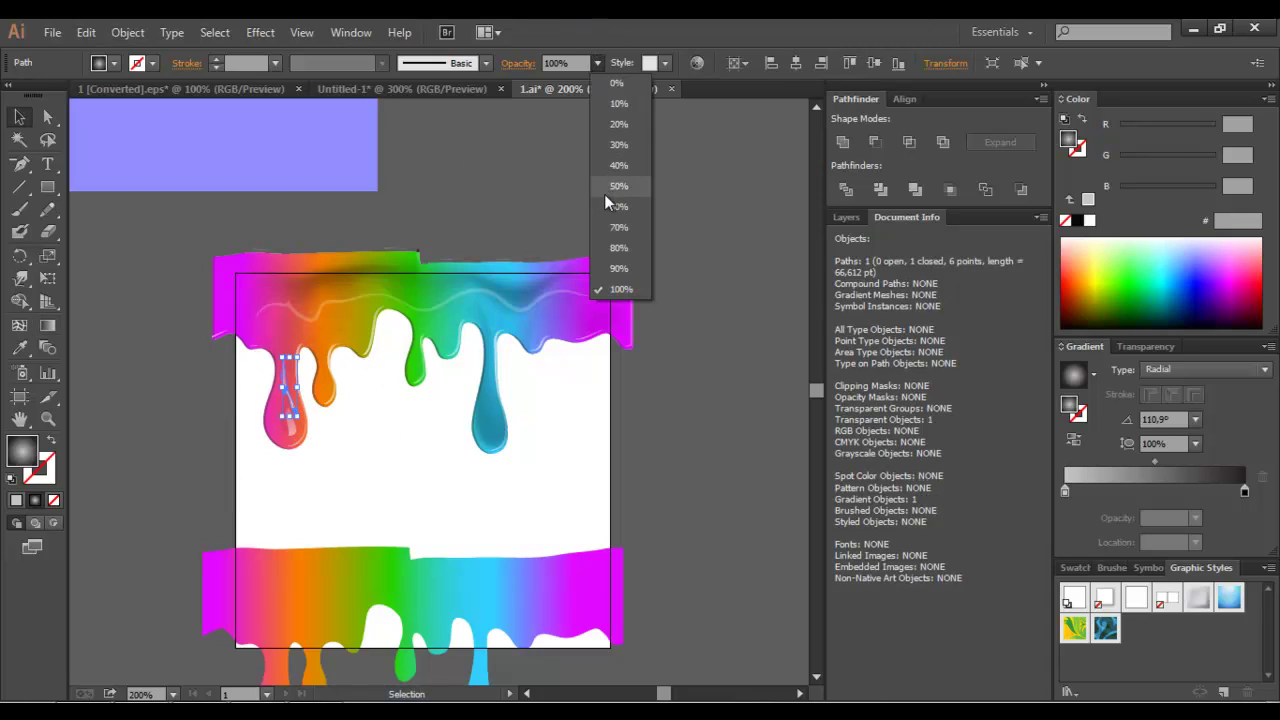
left_click(612, 188)
left_click(600, 208)
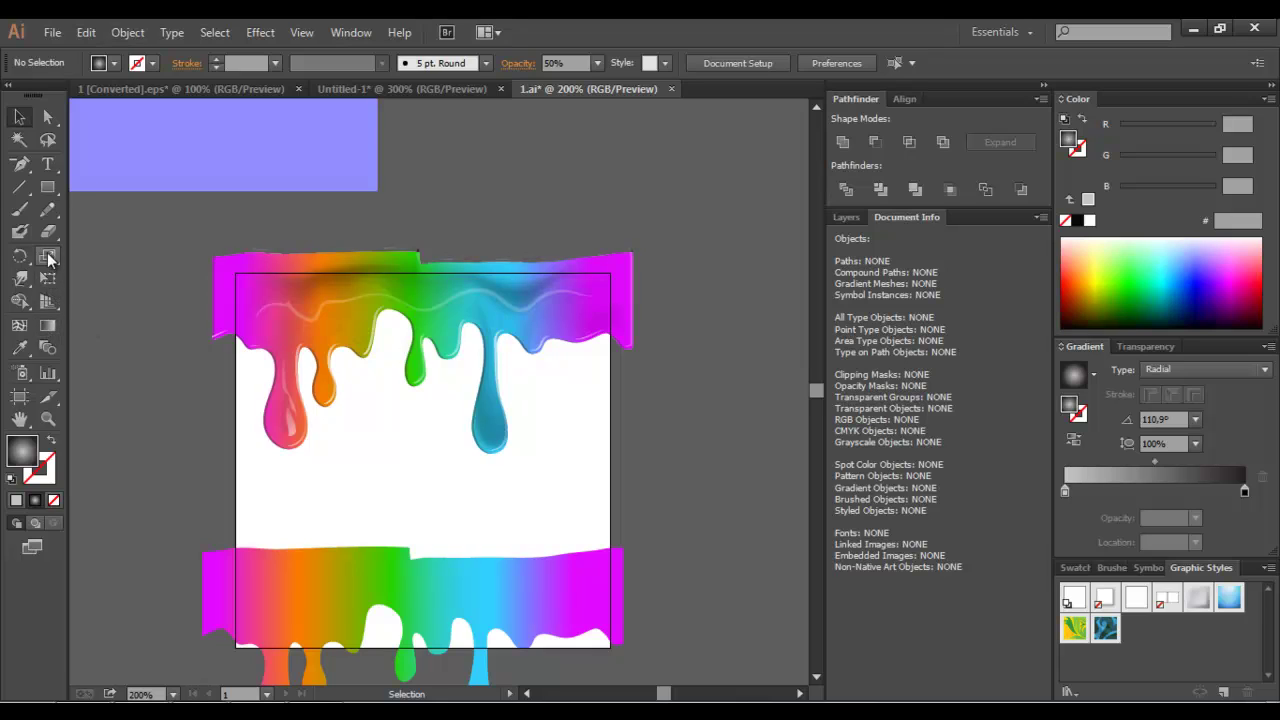
left_click(47, 209)
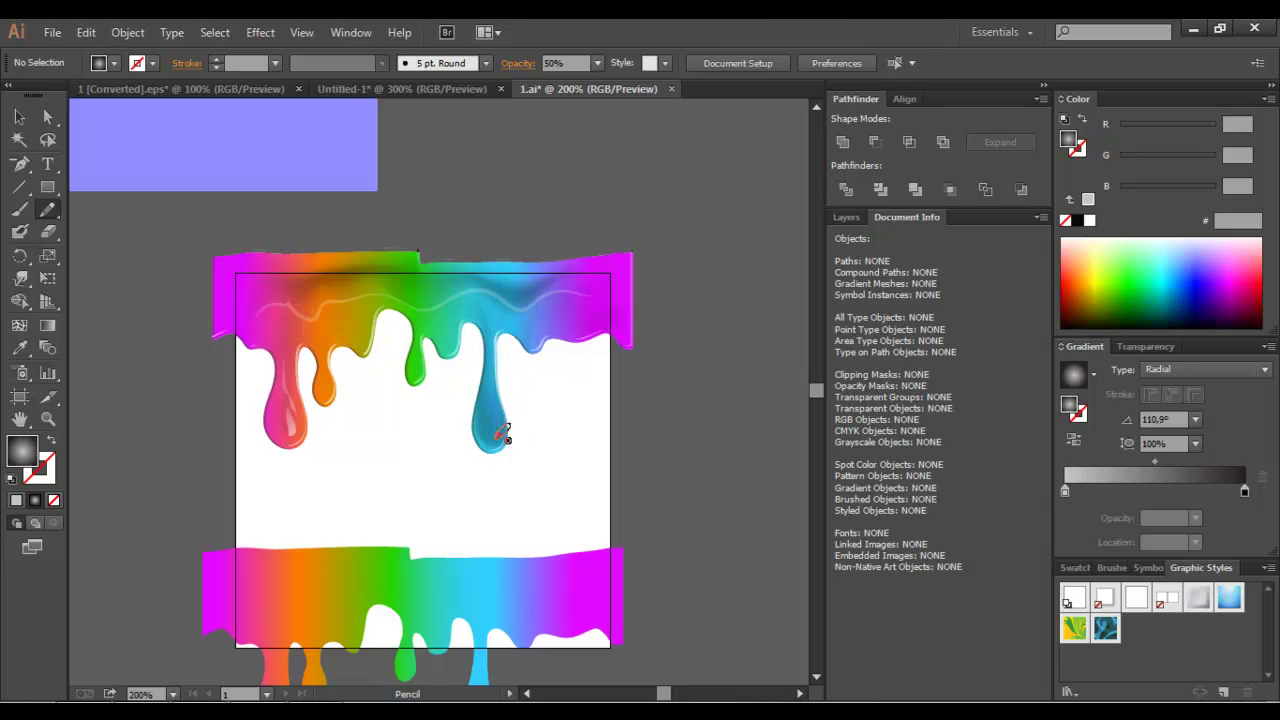
- Add a highlight shape on the blue drip with a radial gradient running along the drip
left_click(500, 432, "ctrl")
key("i")
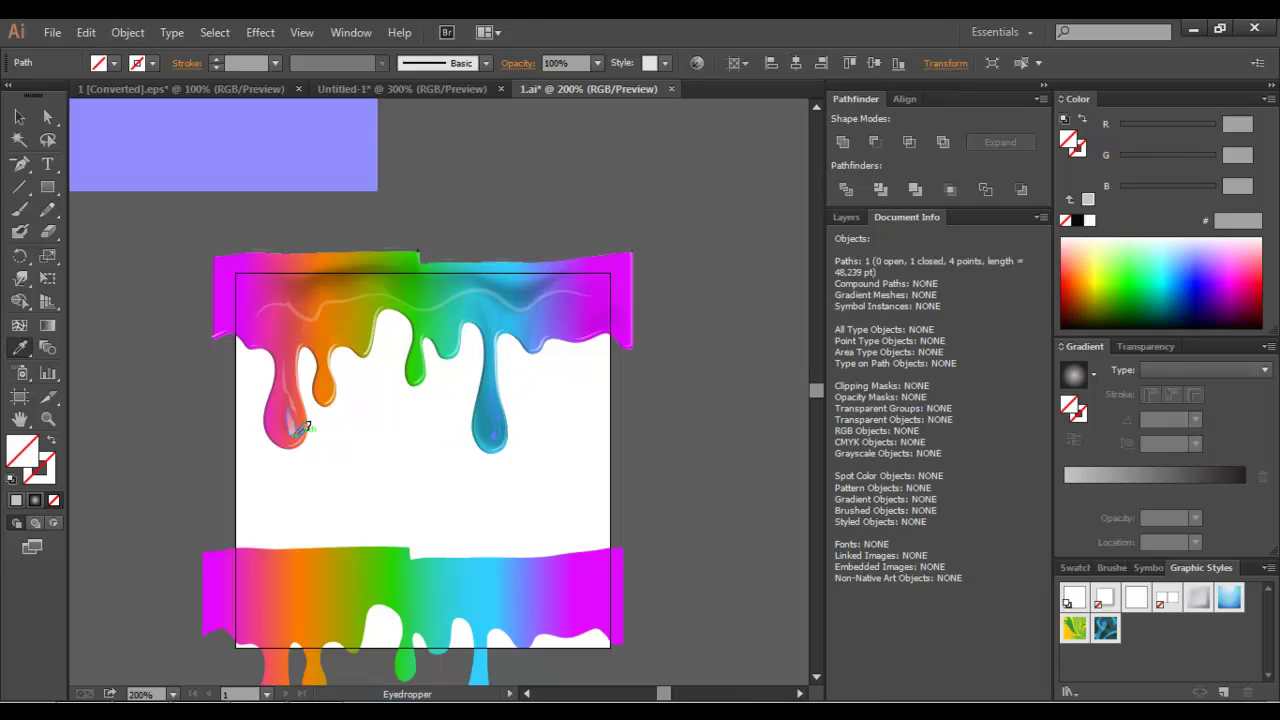
left_click(300, 430)
left_click(48, 326)
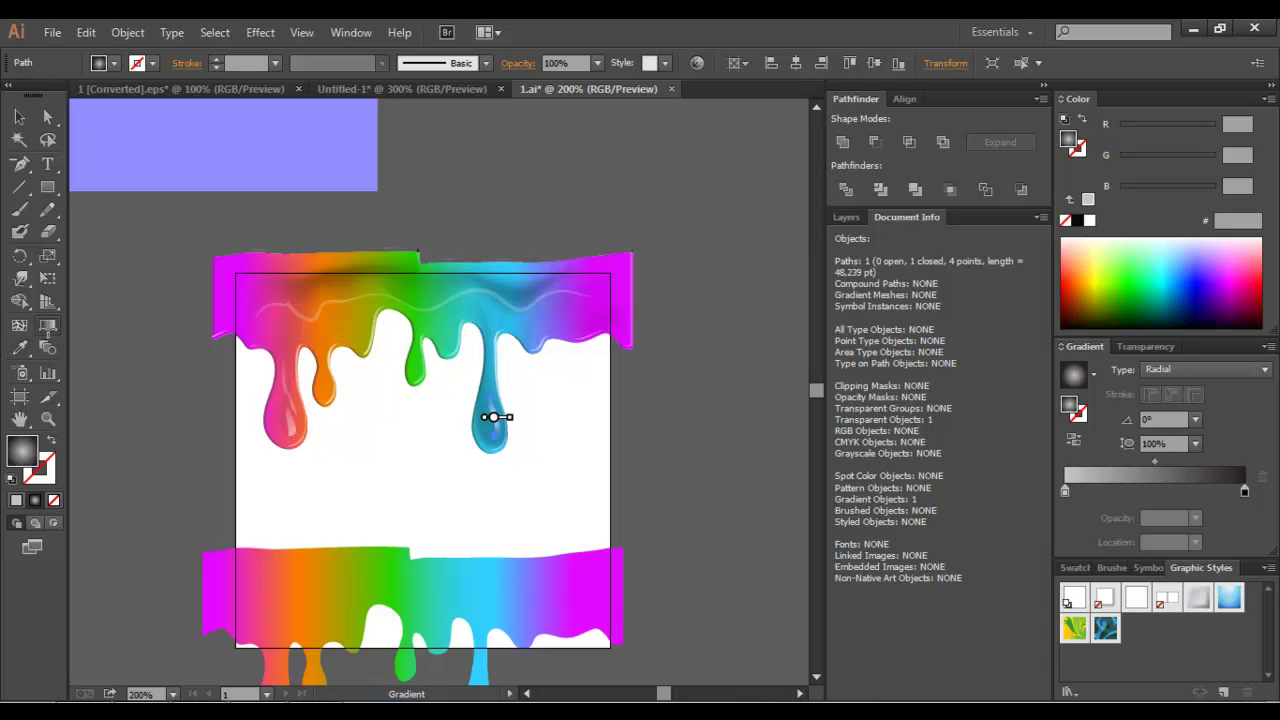
left_click_drag(518, 455, 490, 393)
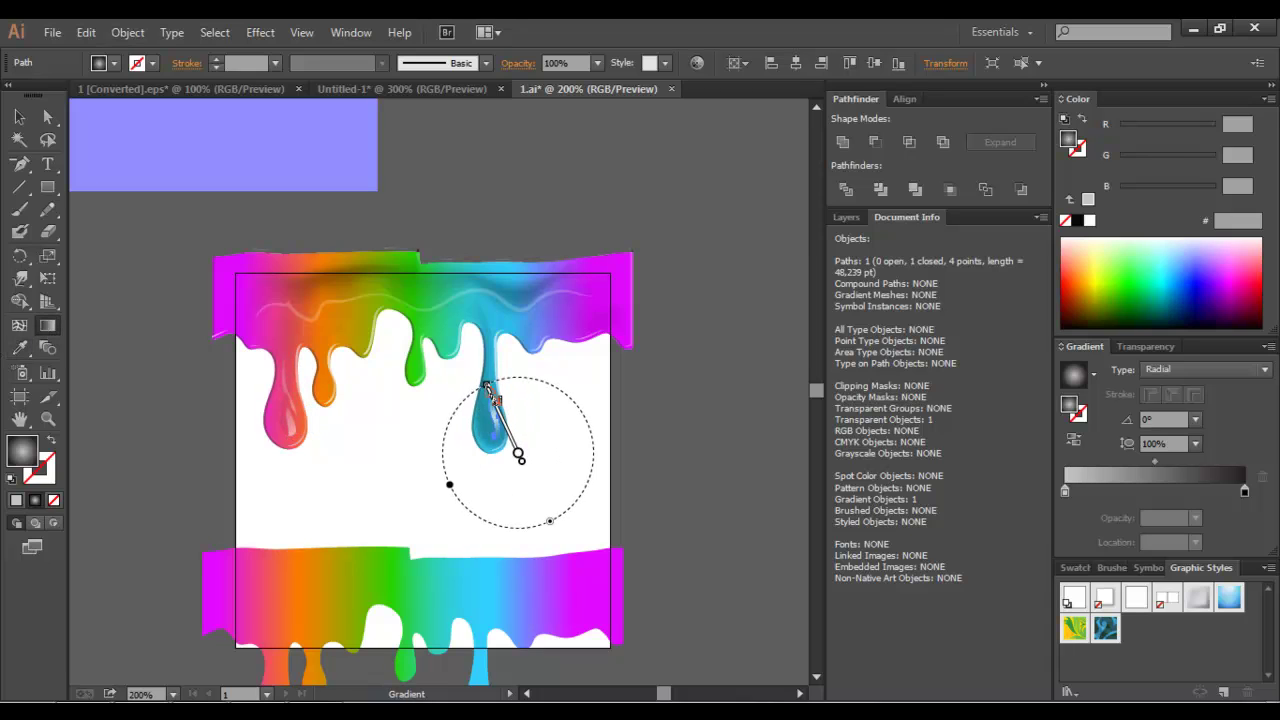
- Resize the blue drip's highlight shape to fit the drip
key("v")
left_click(560, 425)
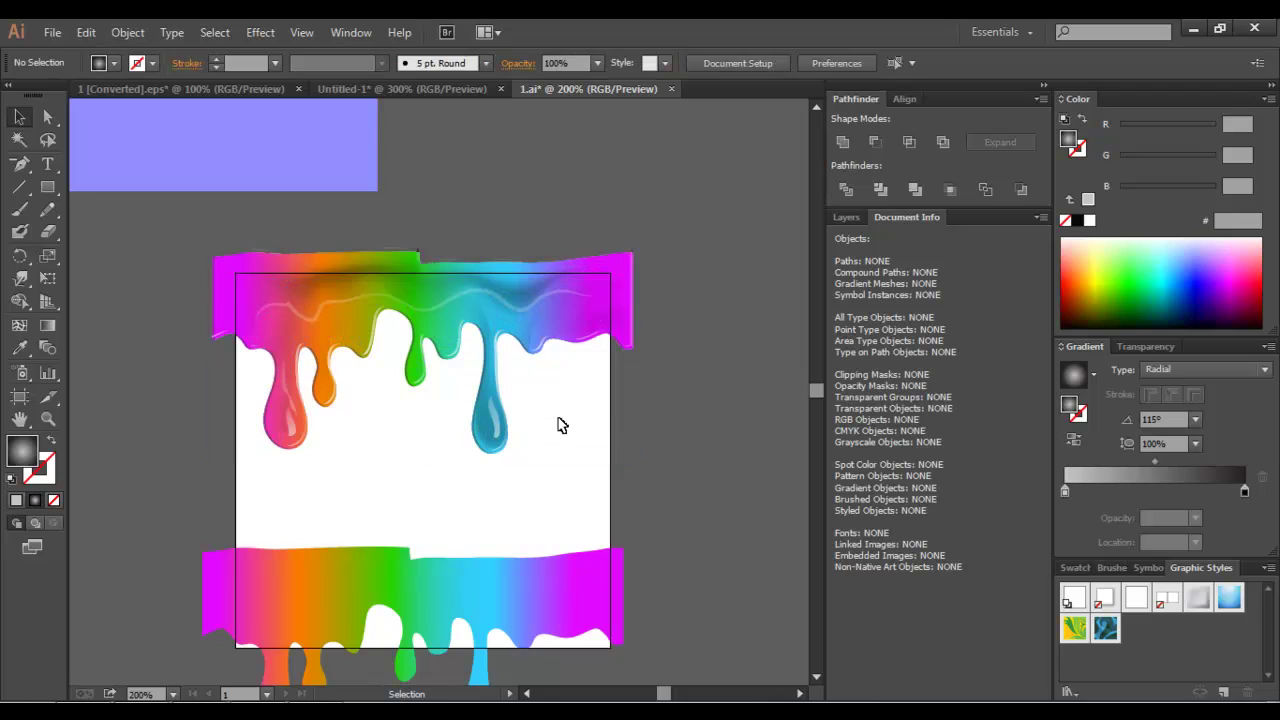
left_click(500, 425)
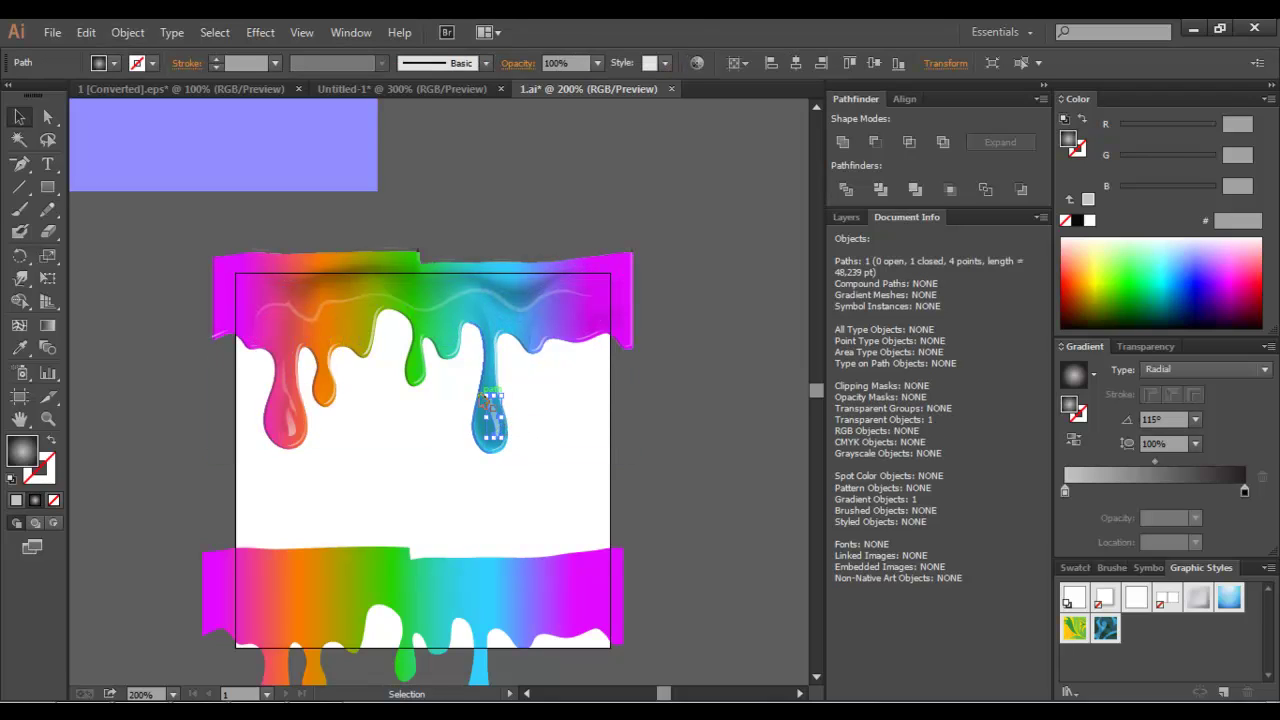
left_click_drag(487, 393, 492, 408)
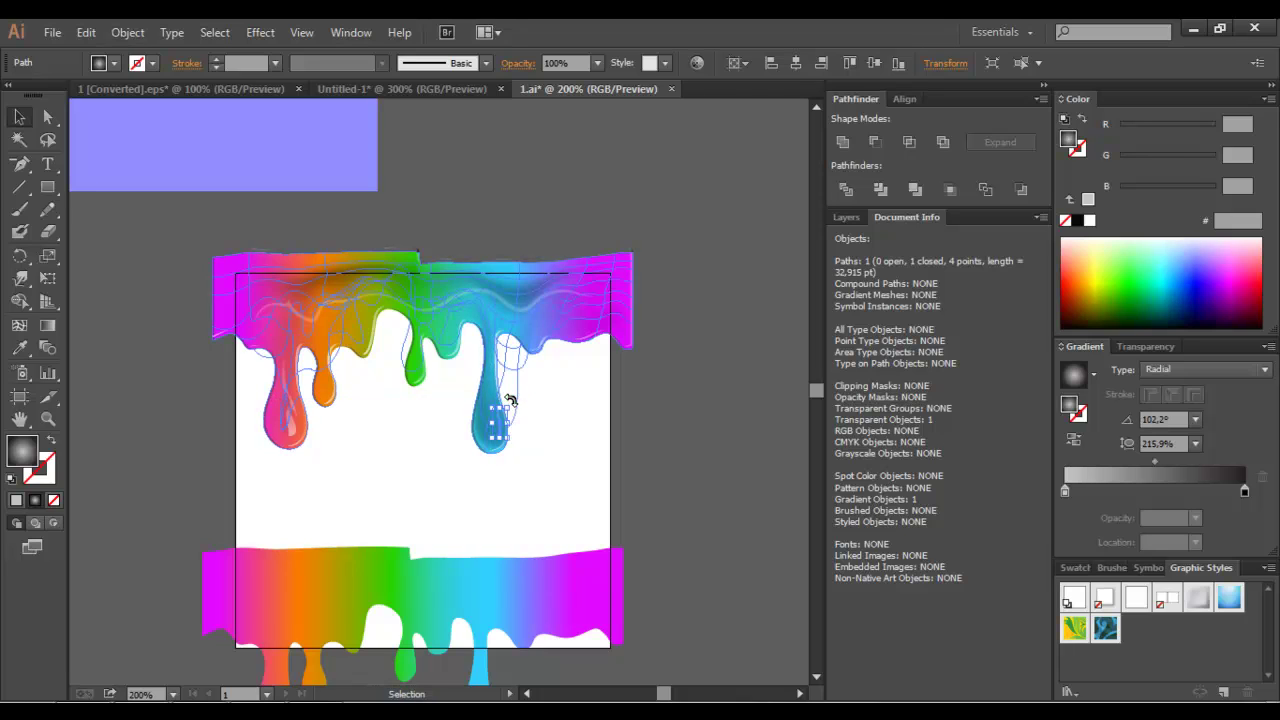
left_click(525, 450)
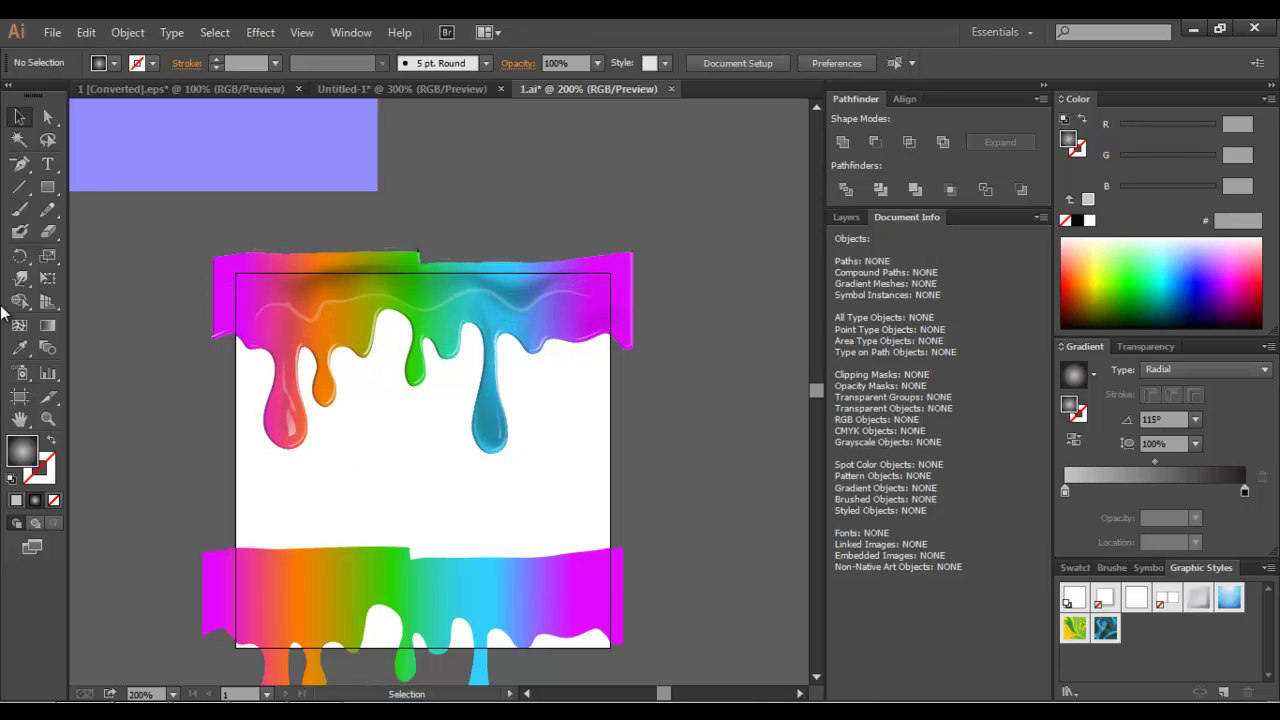
left_click(47, 209)
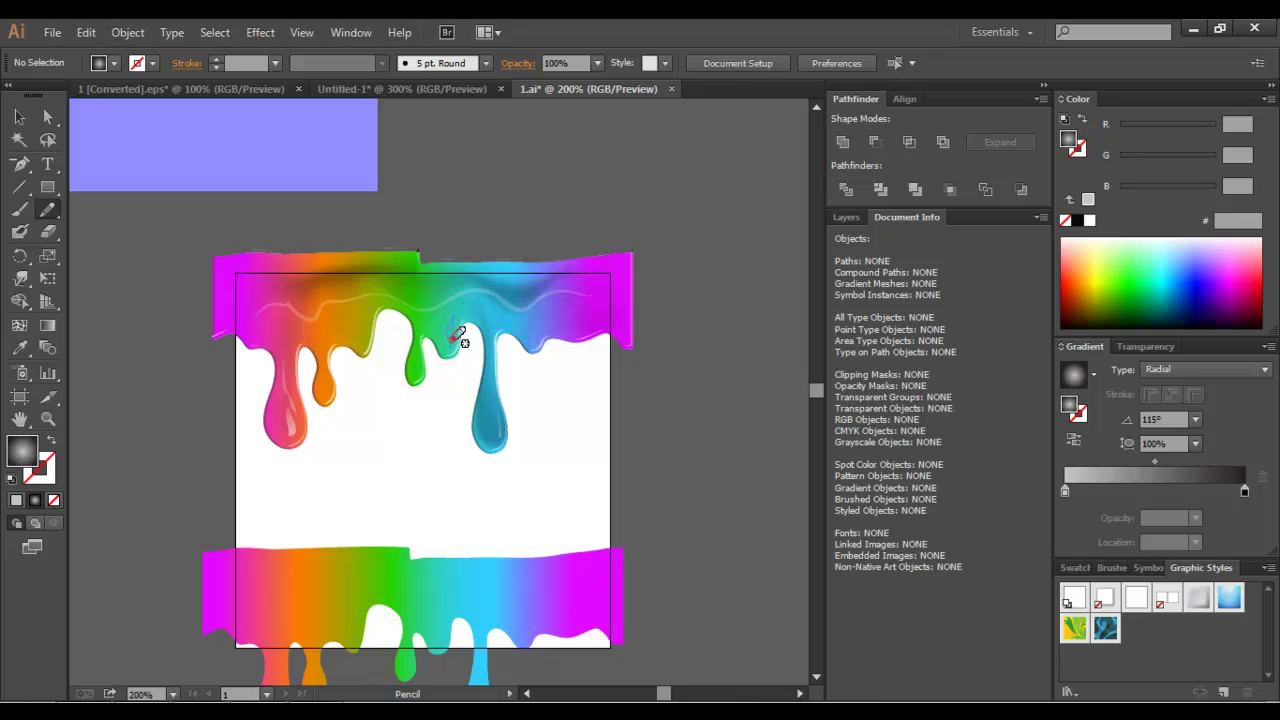
- Add a small radial-gradient highlight where the green and blue drips meet, aimed upward
left_click_drag(458, 340, 452, 346)
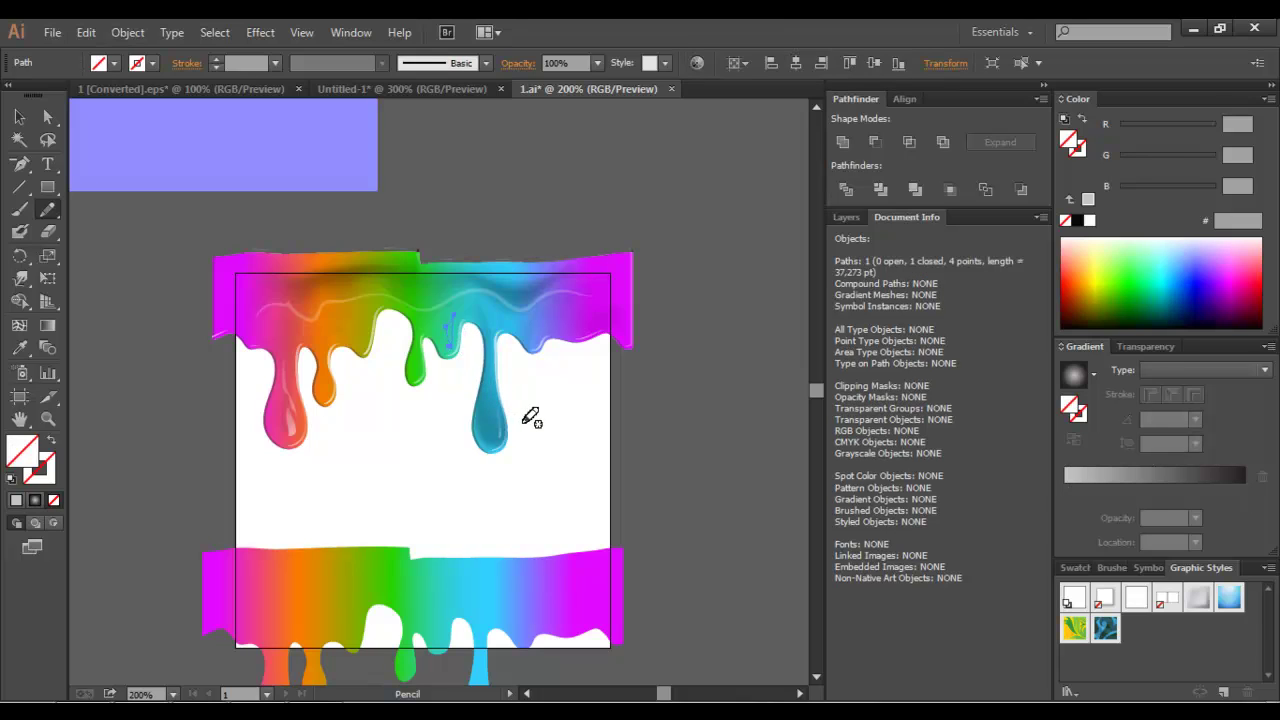
key("i")
left_click(504, 424)
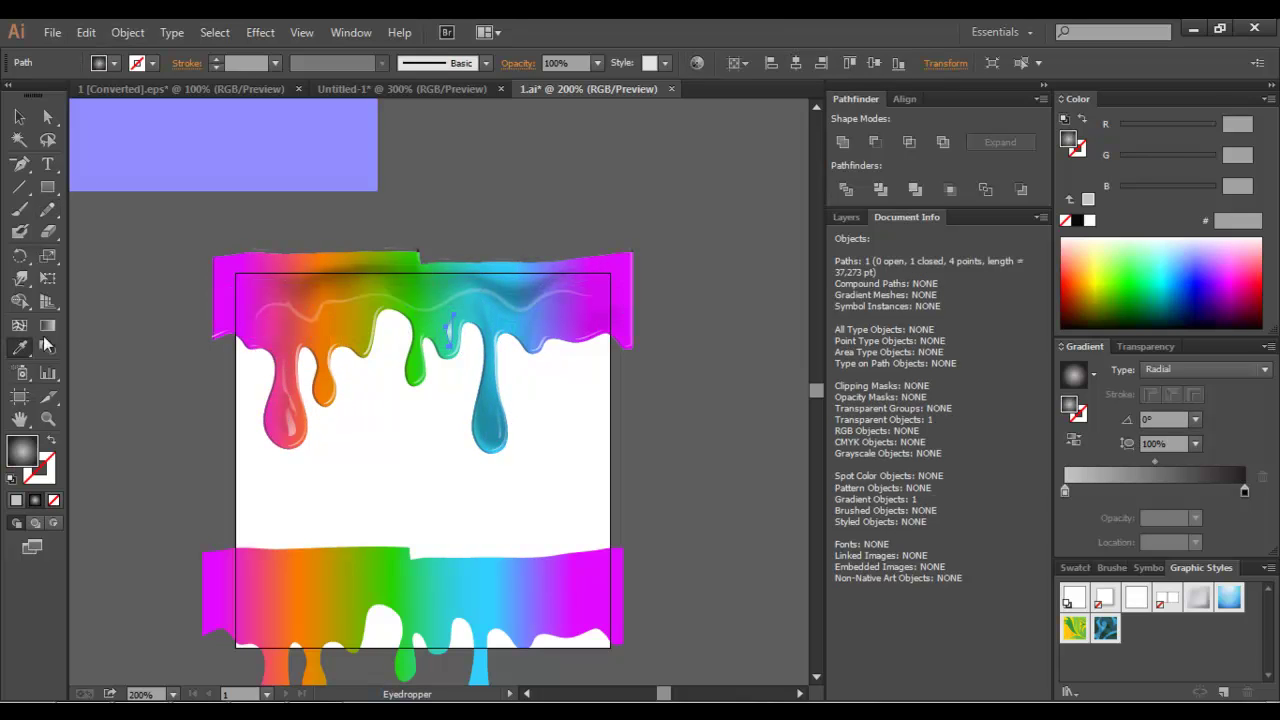
key("g")
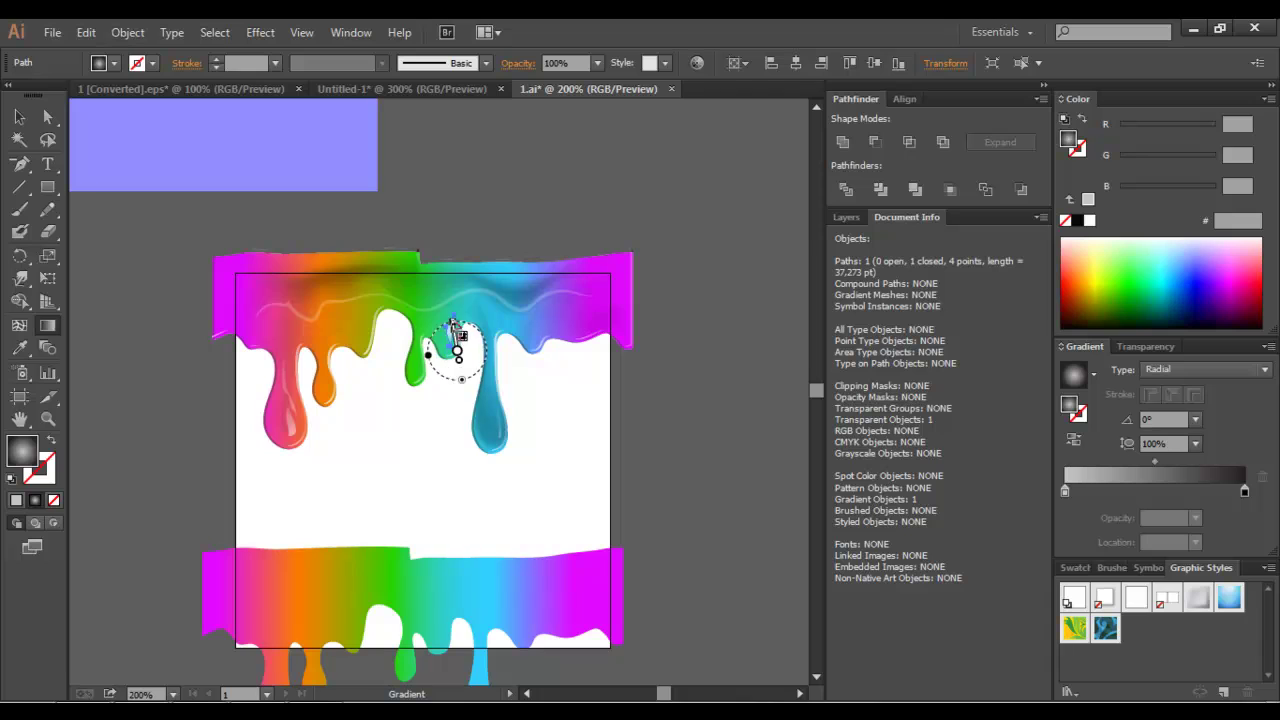
left_click_drag(456, 352, 446, 308)
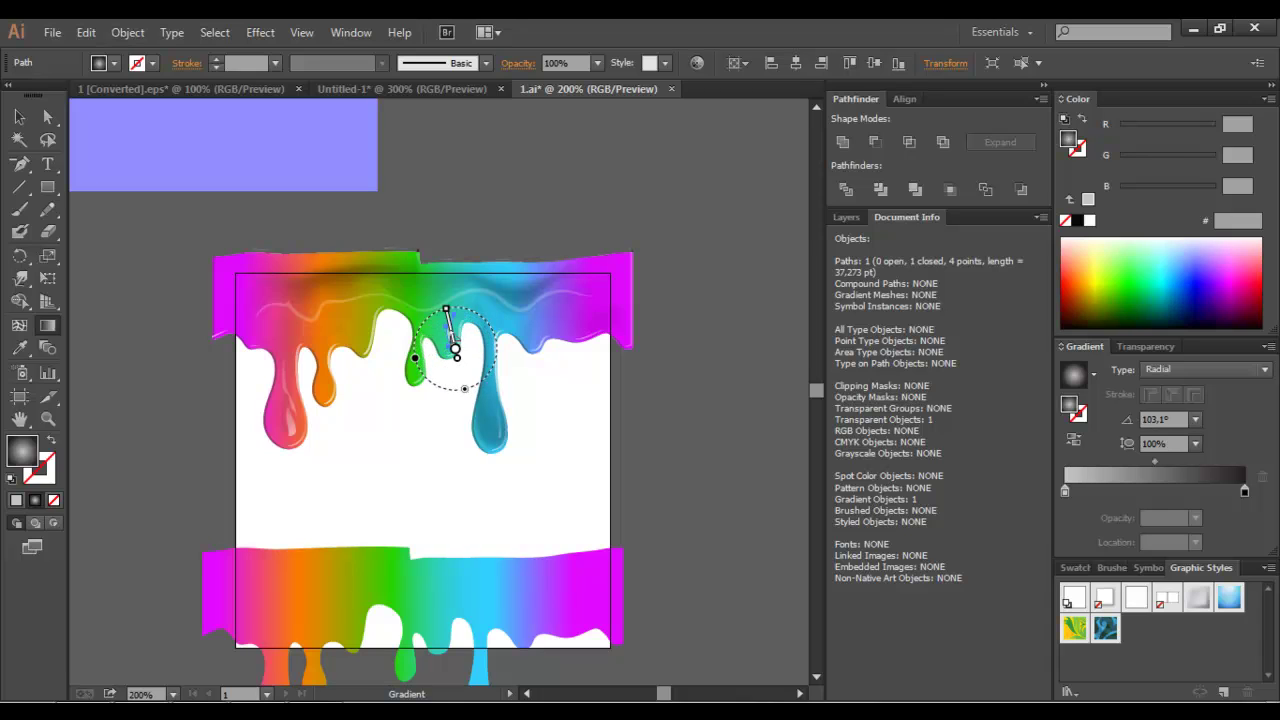
- Stretch the top wavy highlight group taller by dragging its top handle
key("v")
left_click(447, 435)
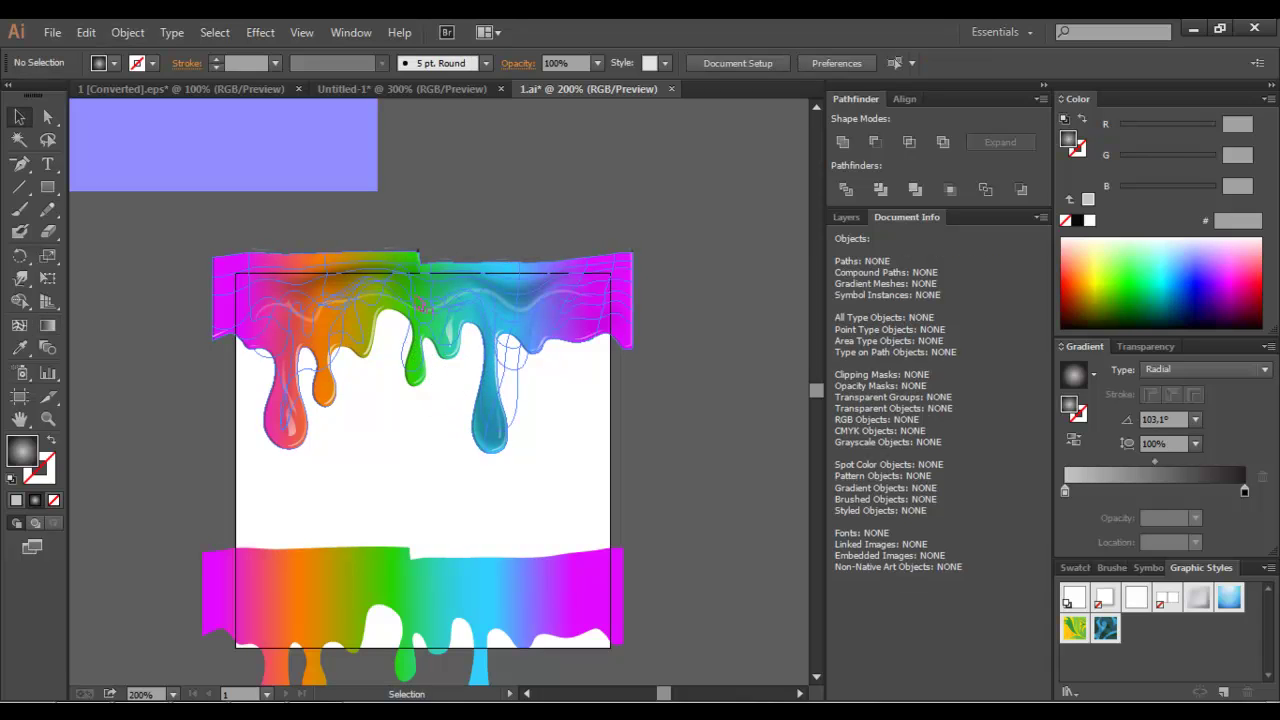
left_click(425, 312)
mouse_move(425, 289)
left_mouse_down()
mouse_move(425, 253)
mouse_move(477, 277)
left_mouse_up()
- Make the wavy highlight's left gradient stop white and shift it along the gradient
left_click(445, 245)
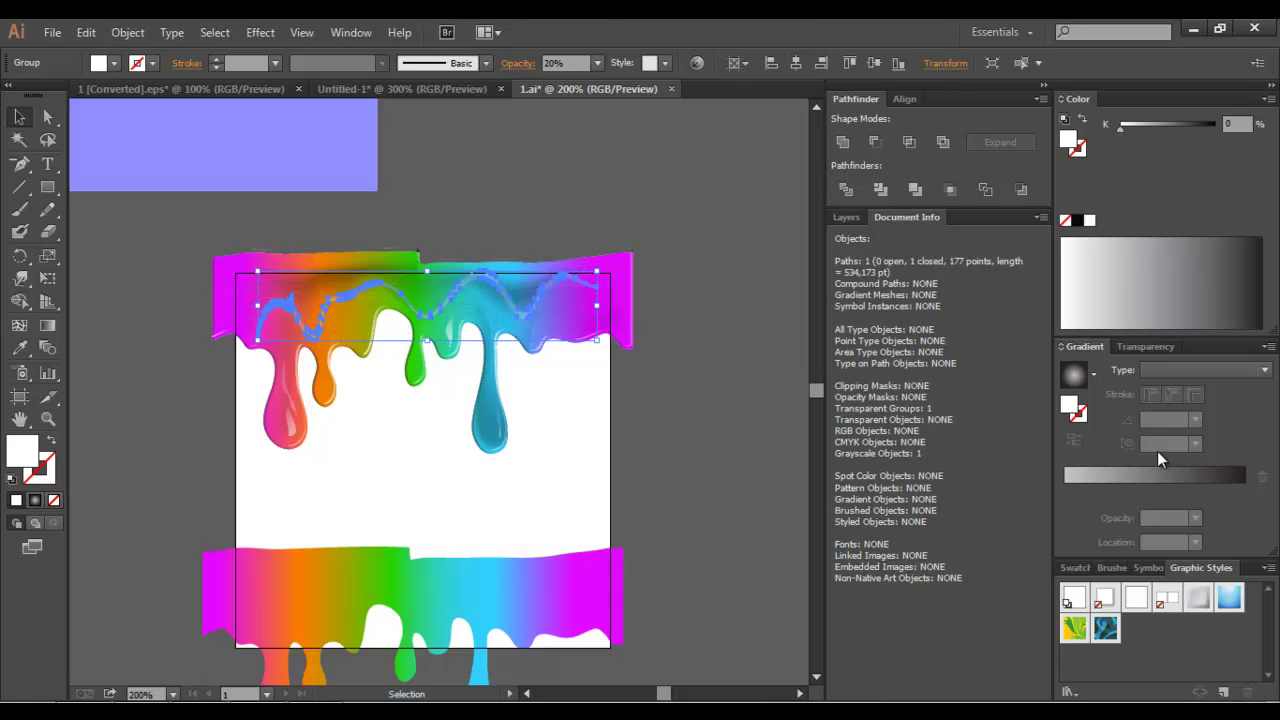
left_click(1121, 473)
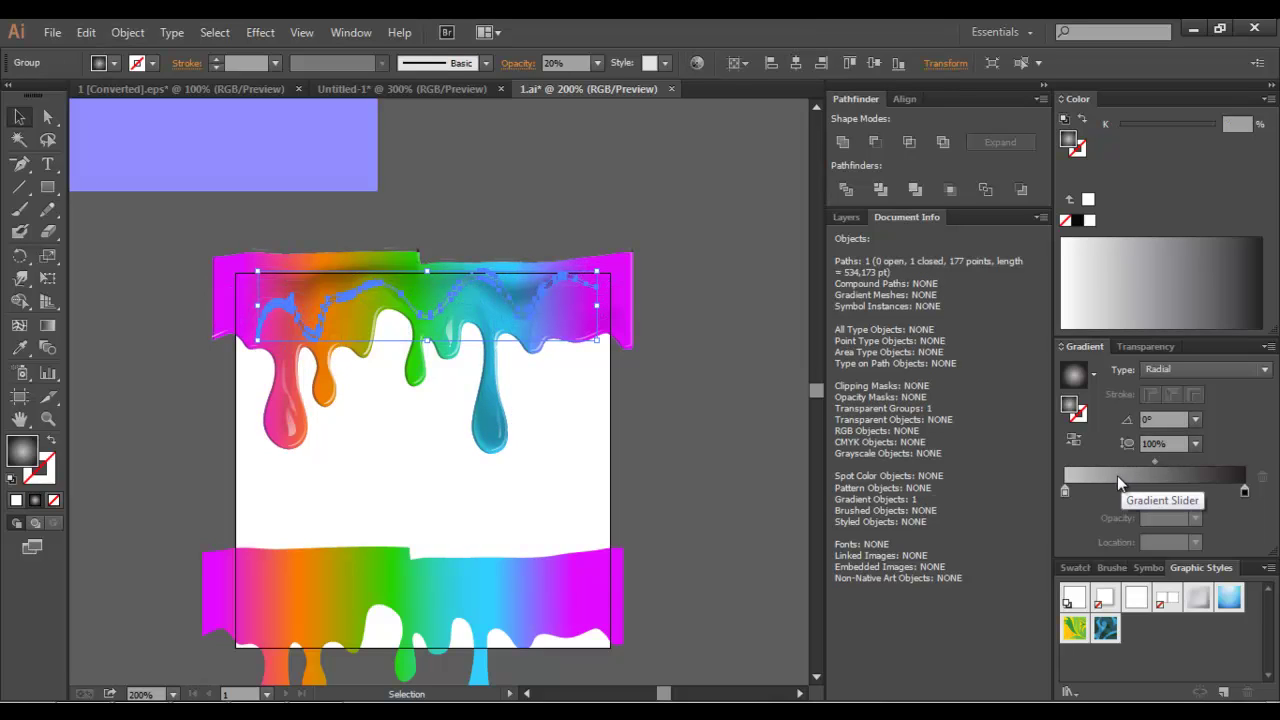
left_click(1065, 490)
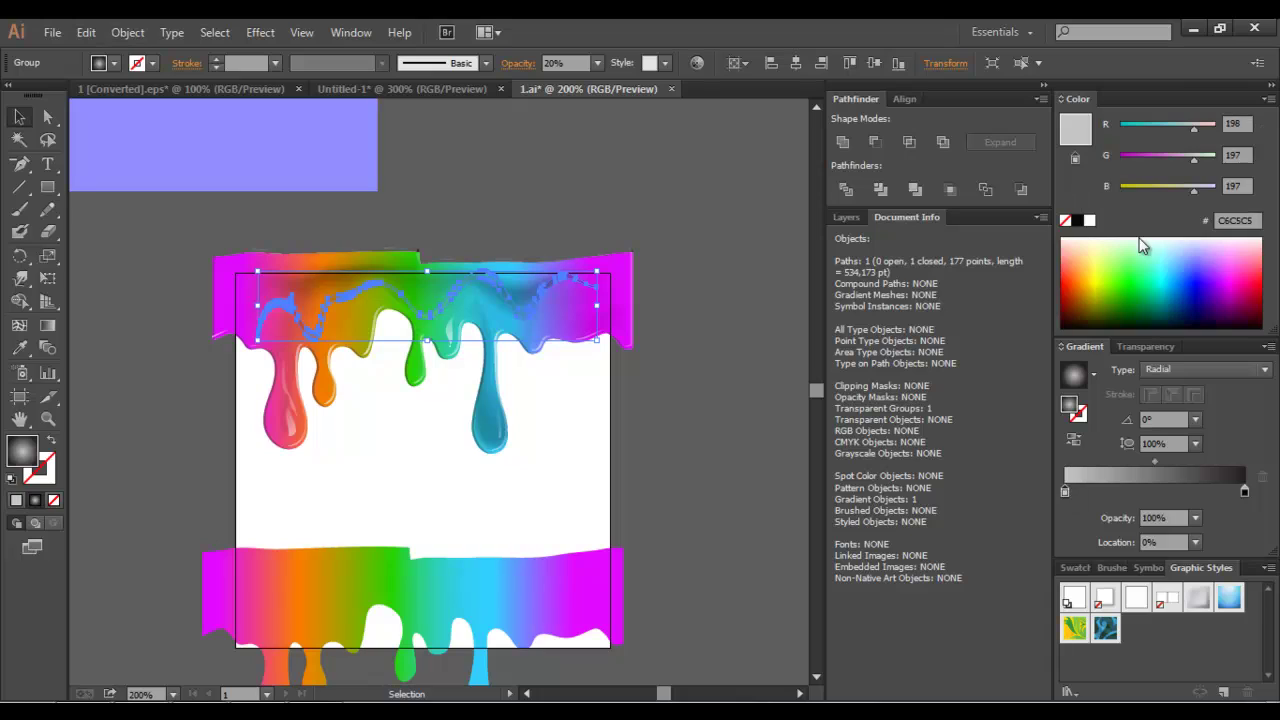
left_click(1089, 220)
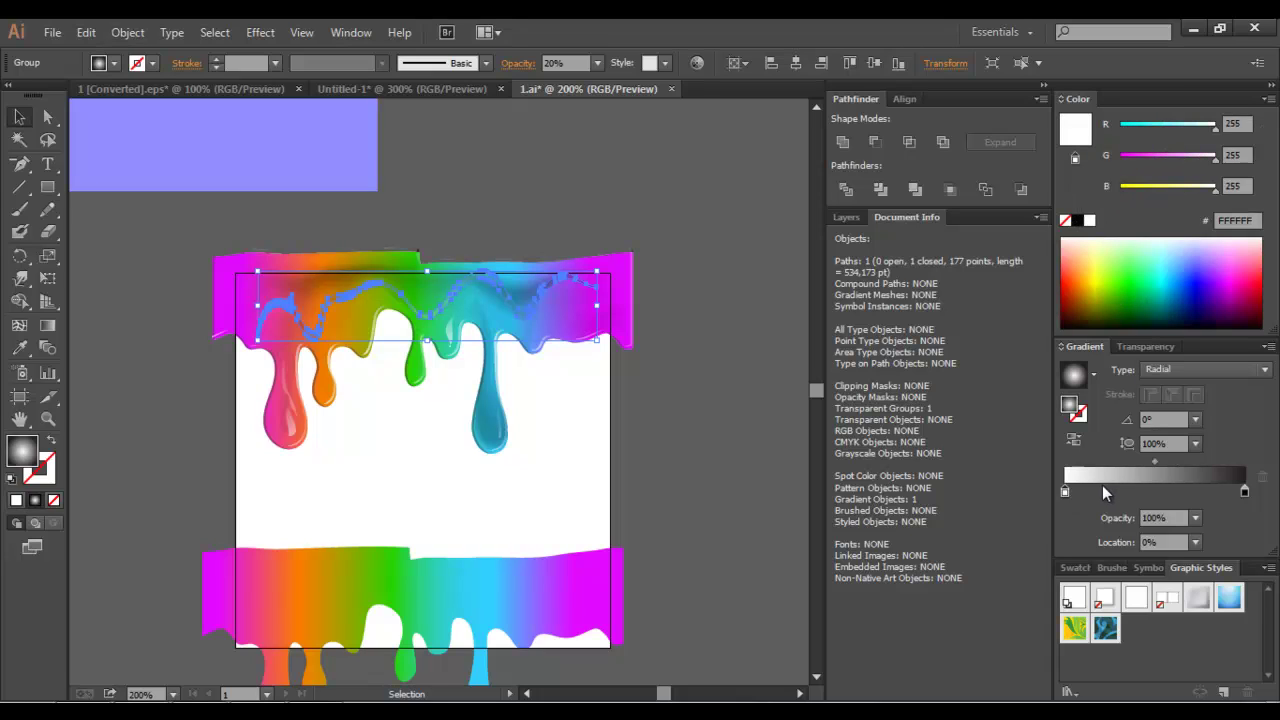
mouse_move(1065, 491)
left_mouse_down()
mouse_move(1106, 491)
mouse_move(1065, 491)
left_mouse_up()
- Set the top drip highlight group's blend mode to Screen
left_click(400, 480)
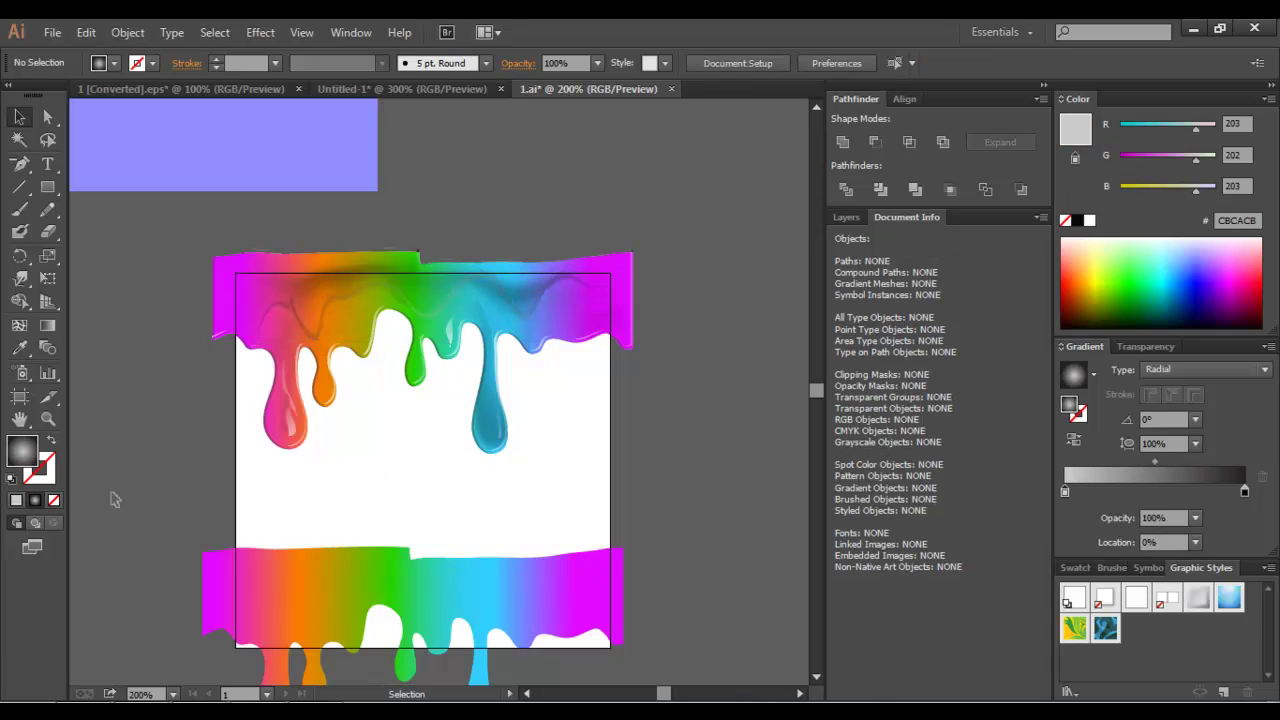
left_click(305, 320)
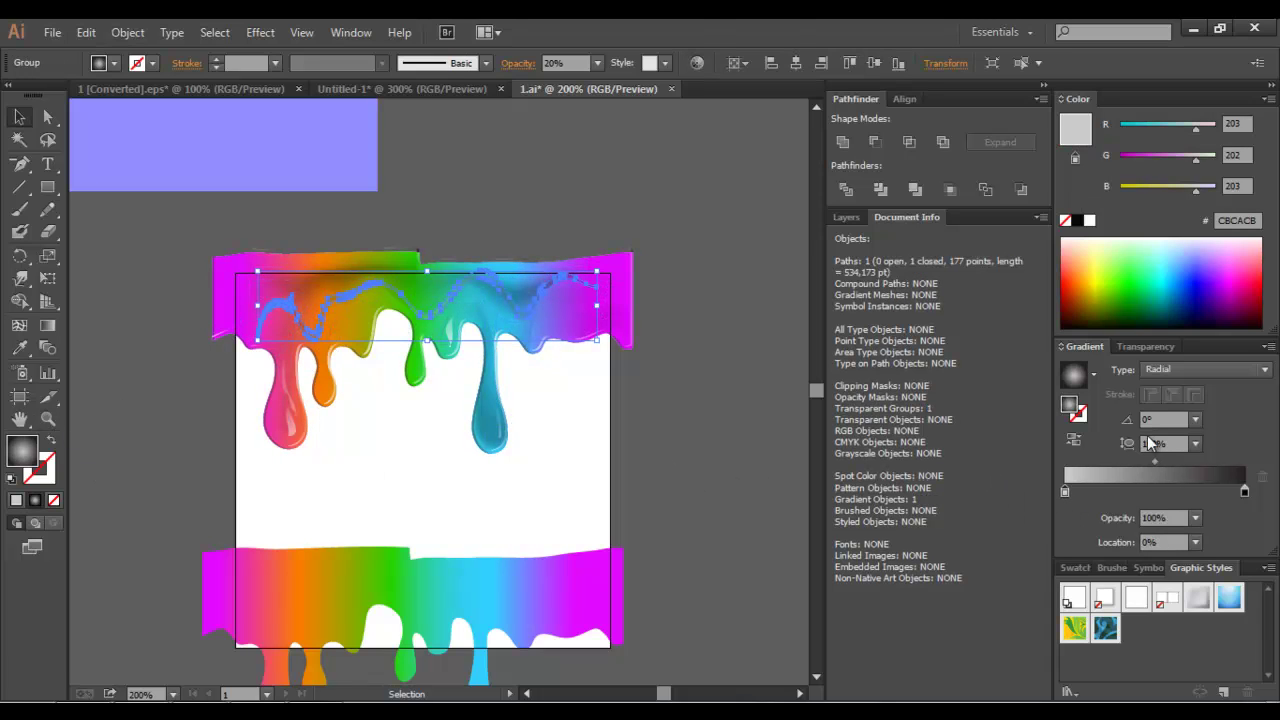
left_click(1126, 344)
left_click(1116, 372)
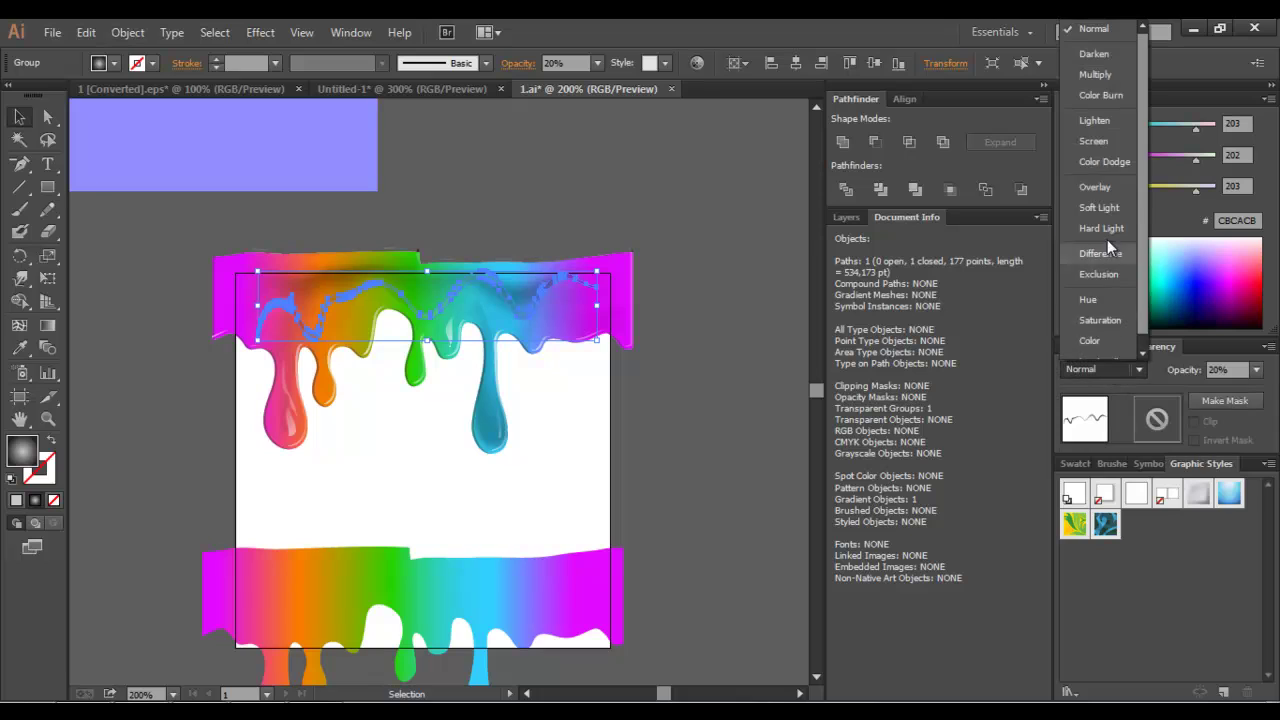
left_click(1108, 147)
- Nudge the wavy highlight slightly to the left
left_click(702, 302)
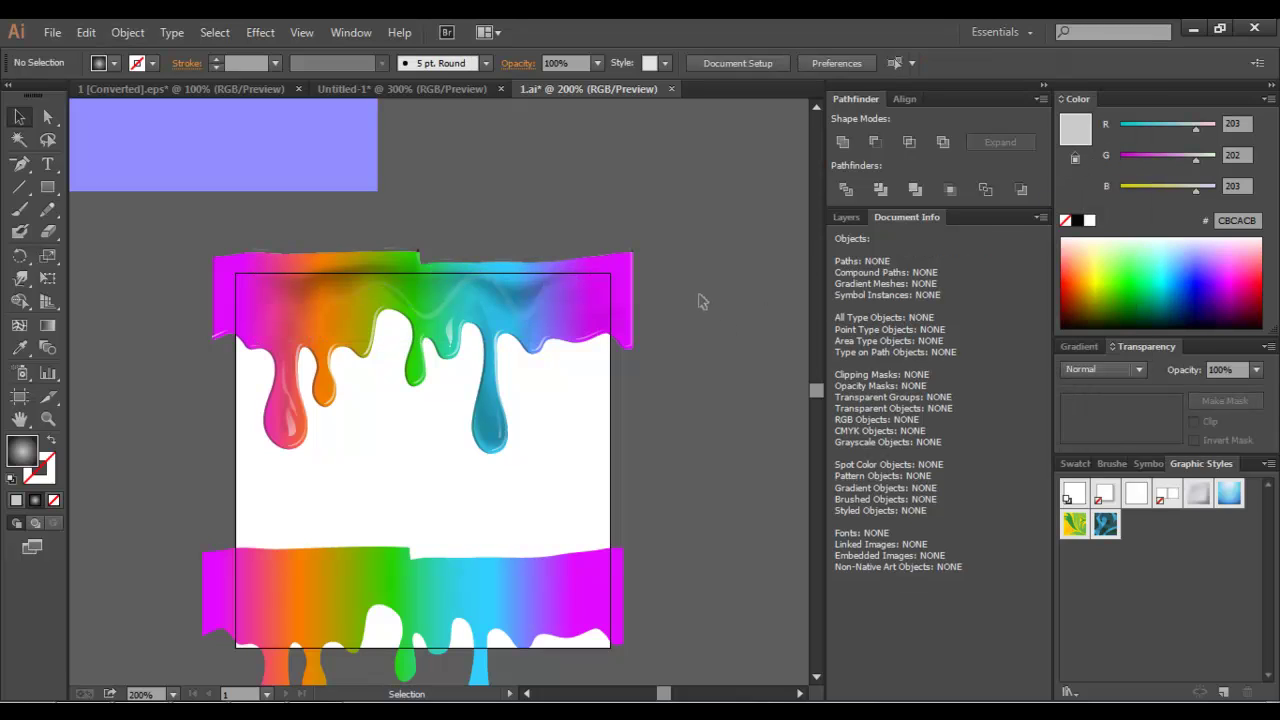
left_click_drag(441, 312, 432, 312)
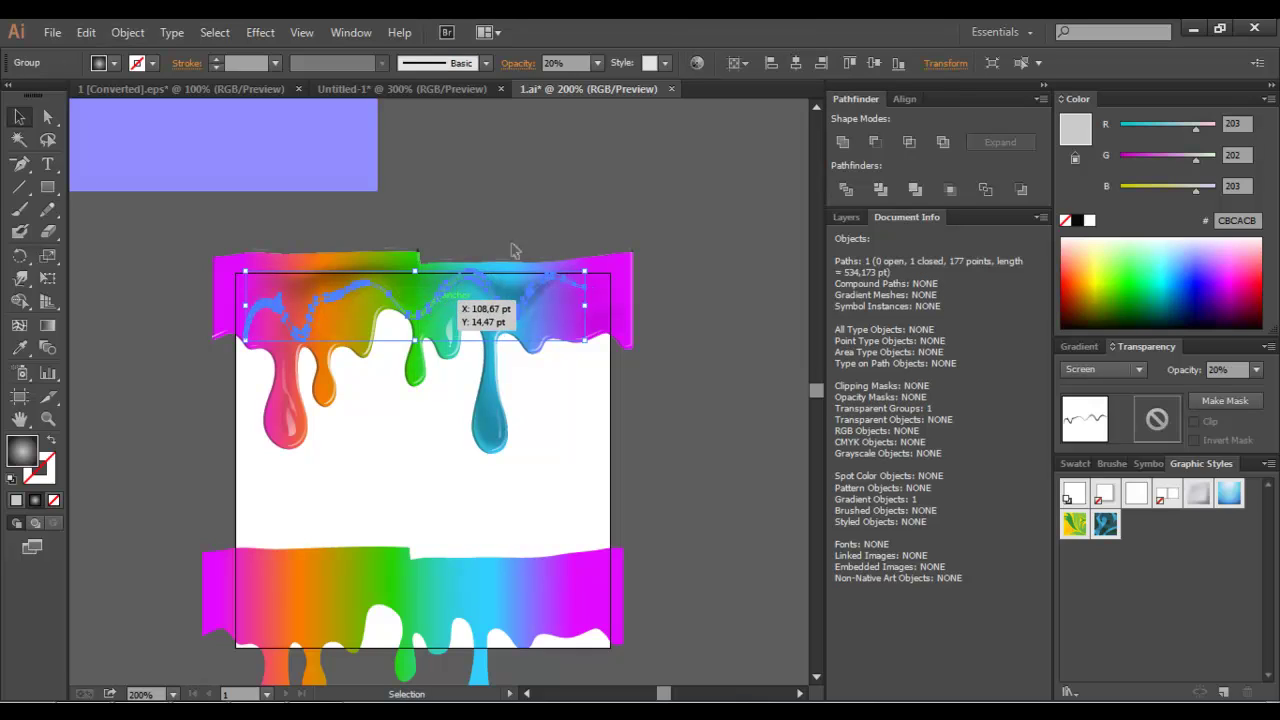
left_click(148, 188)
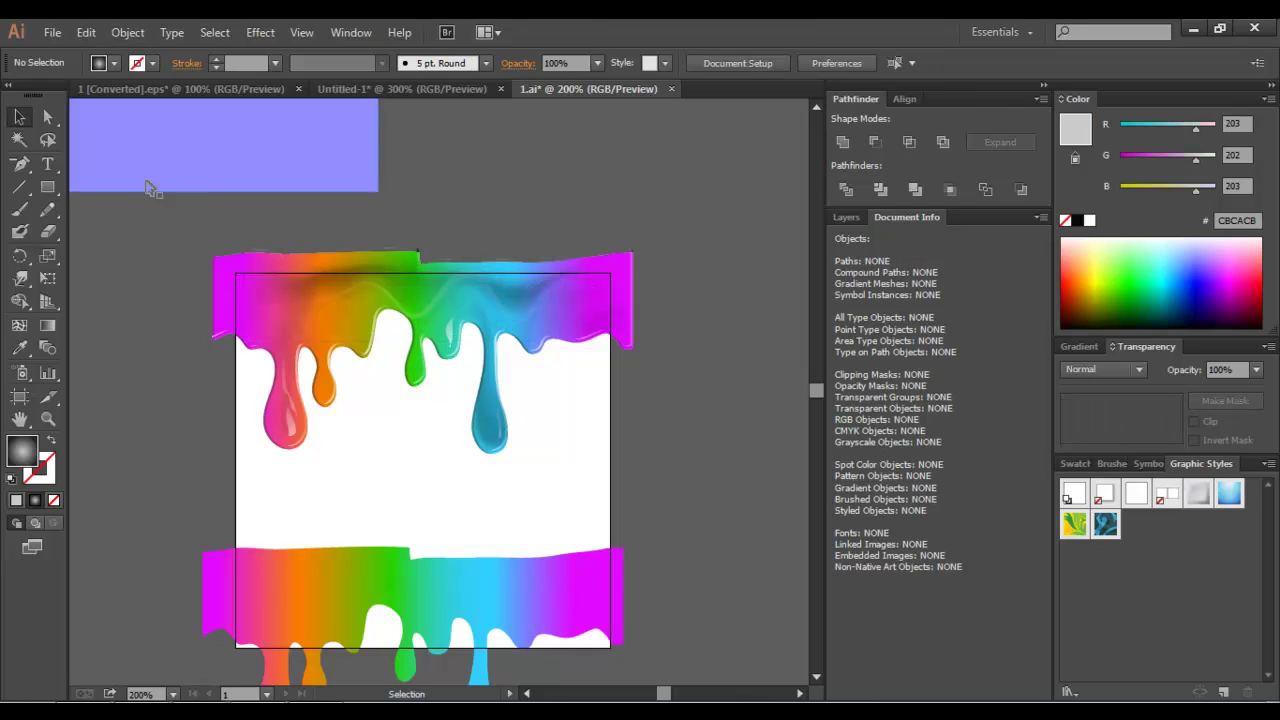
left_click(47, 210)
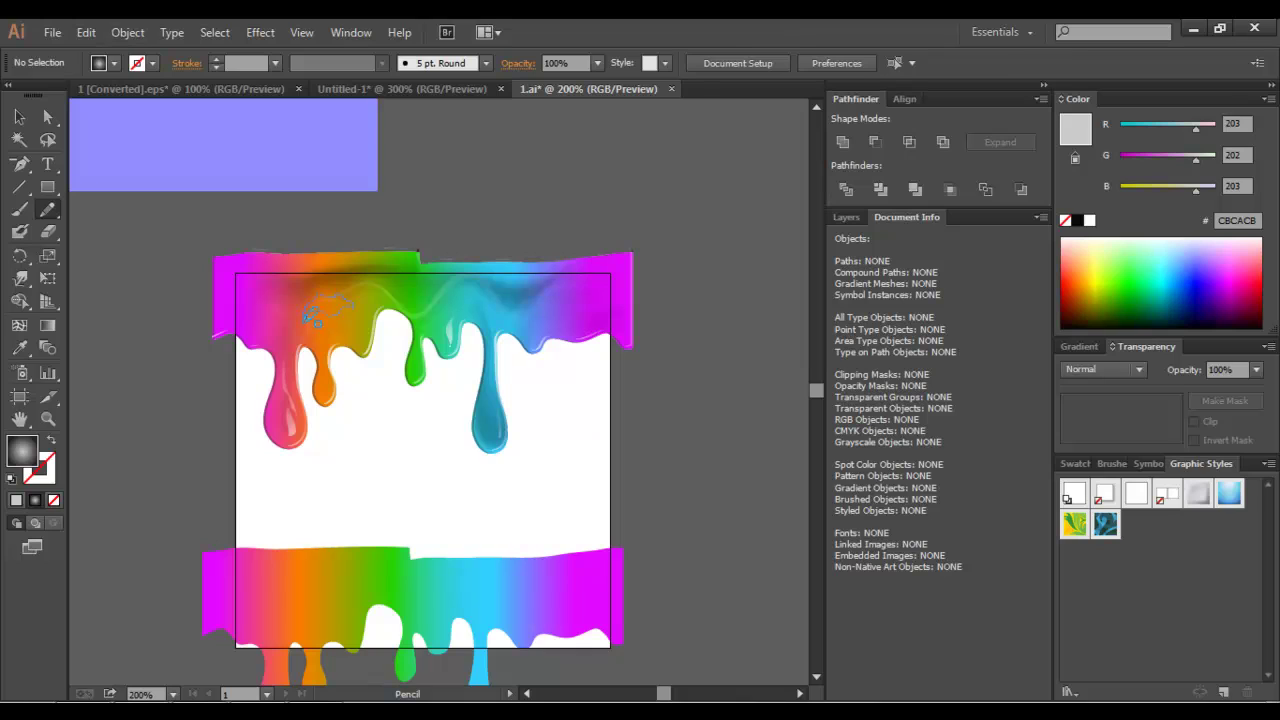
- Sketch a black closed shape over the orange band and add a mid-grey mesh point
left_click_drag(308, 318, 310, 316)
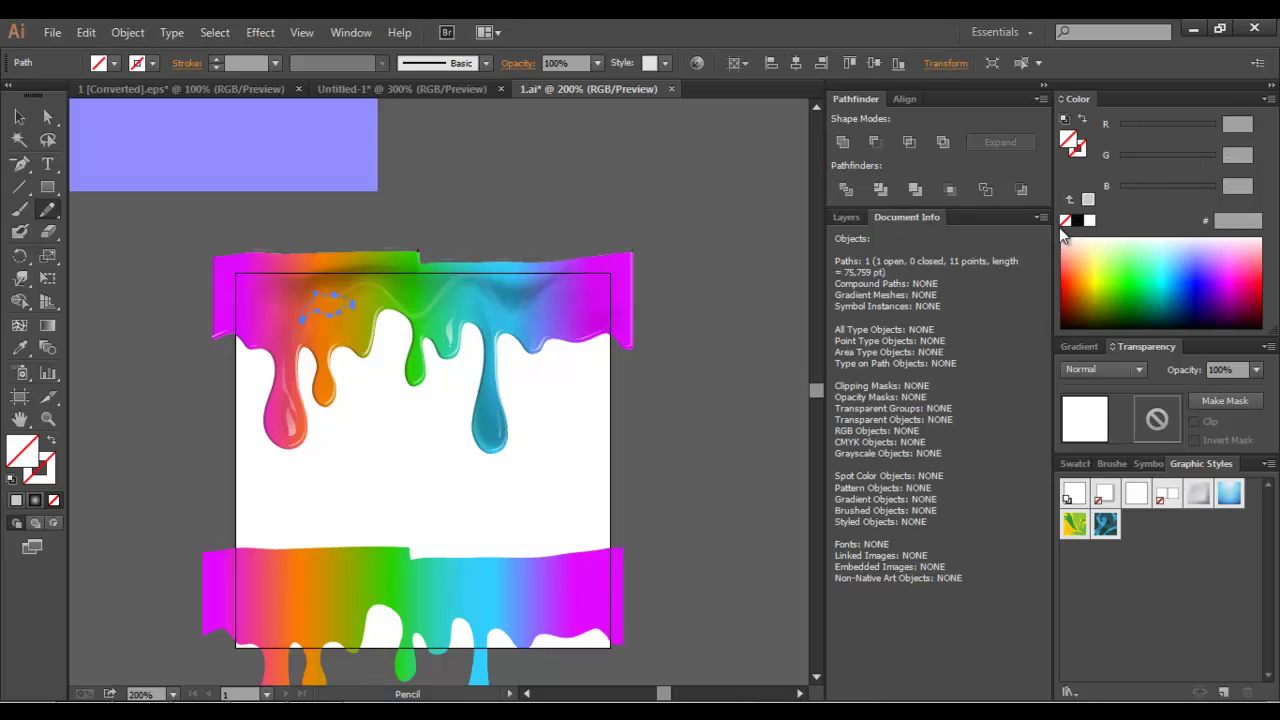
left_click(843, 142)
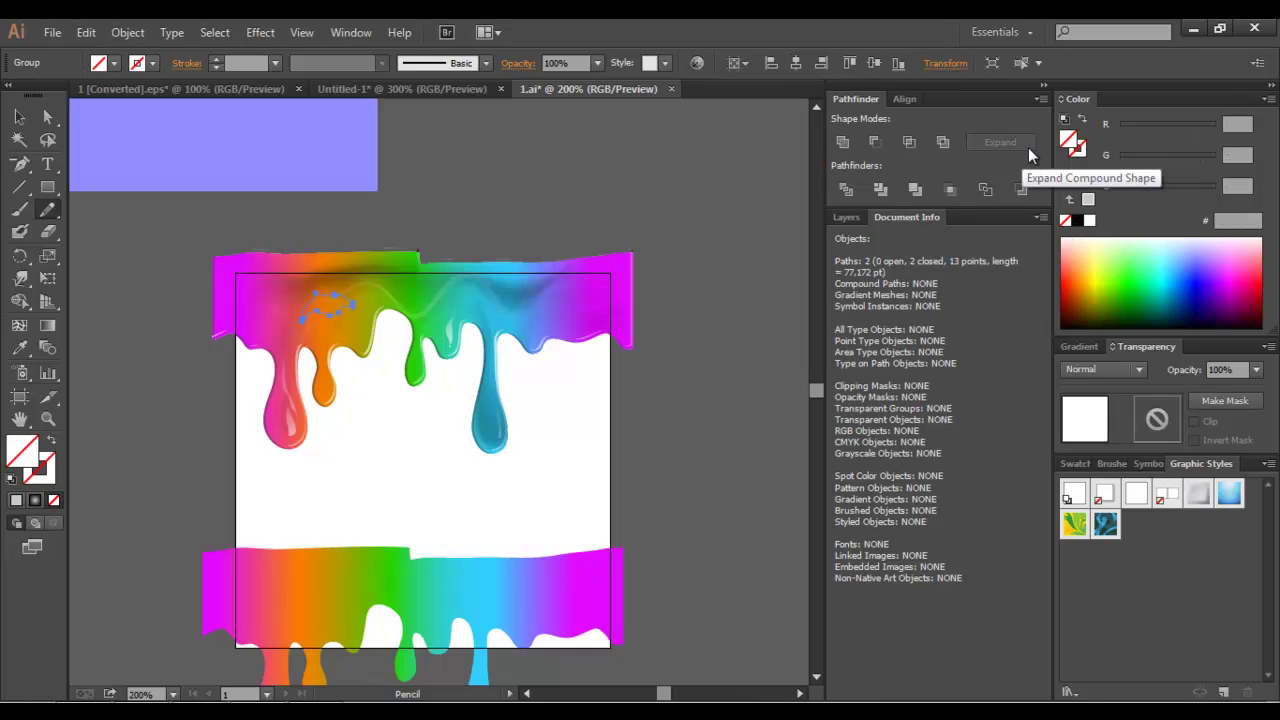
left_click(1078, 221)
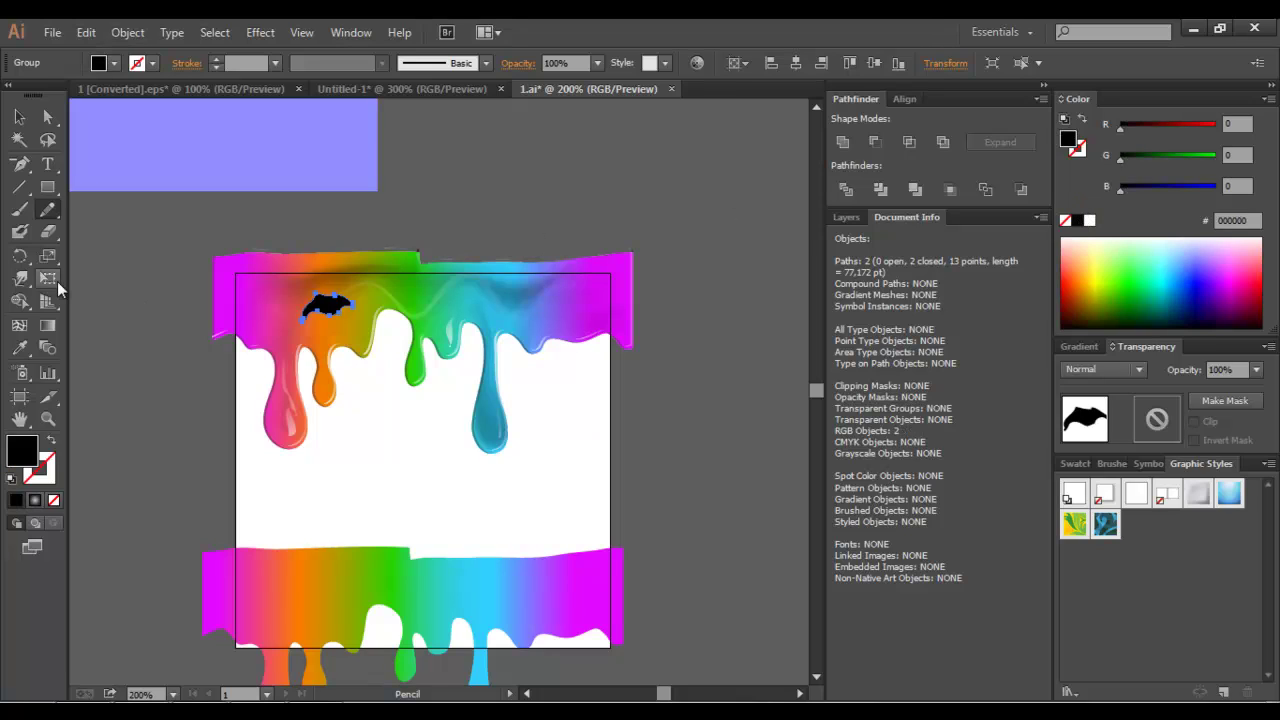
left_click(19, 325)
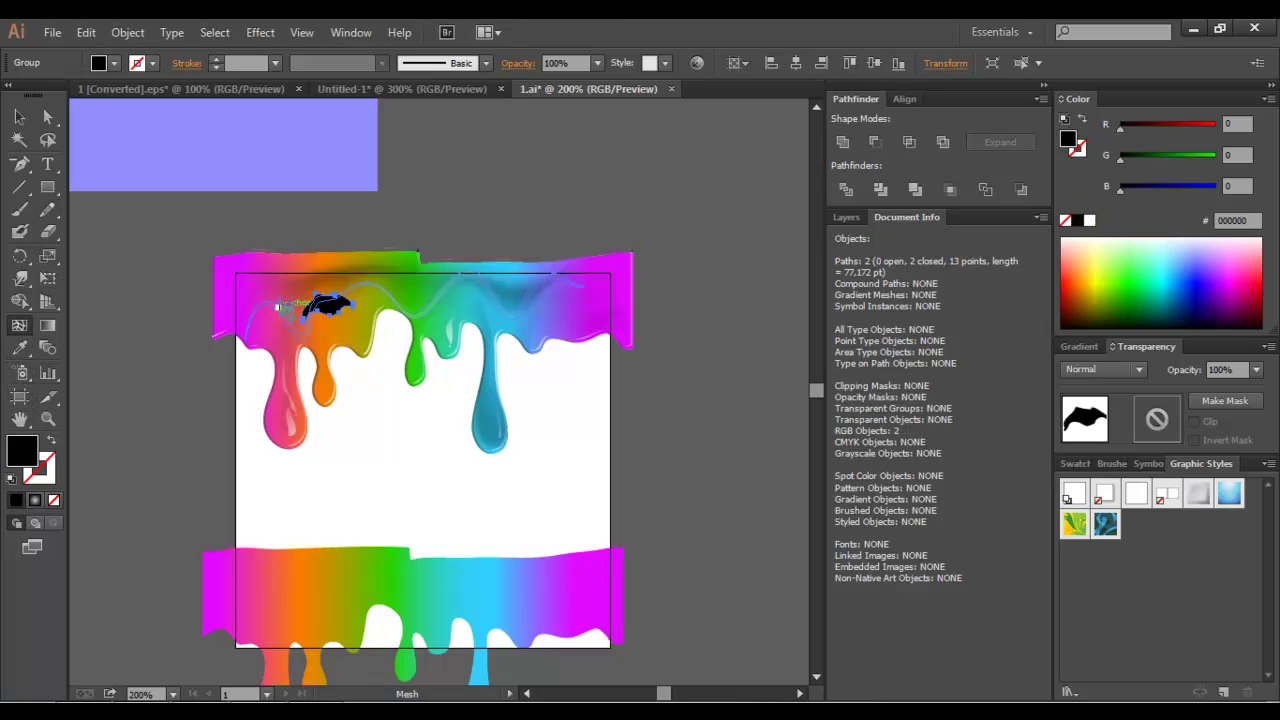
left_click(324, 305)
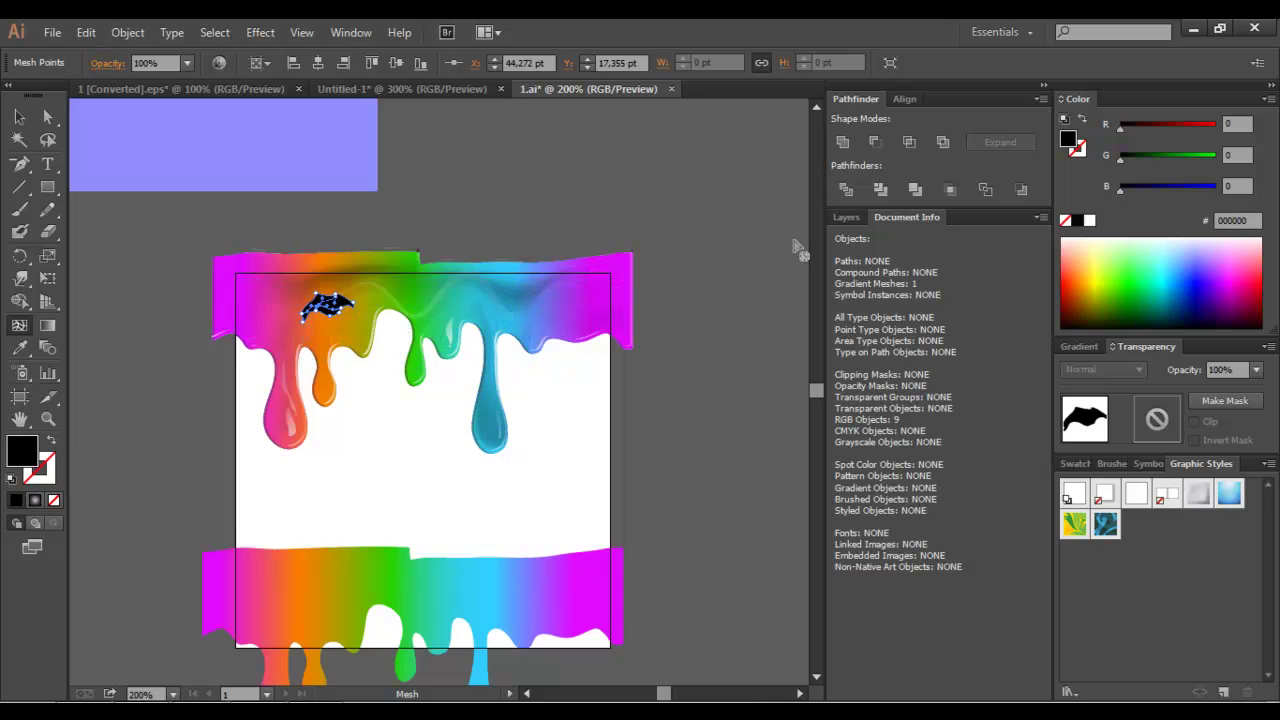
left_click(1089, 221)
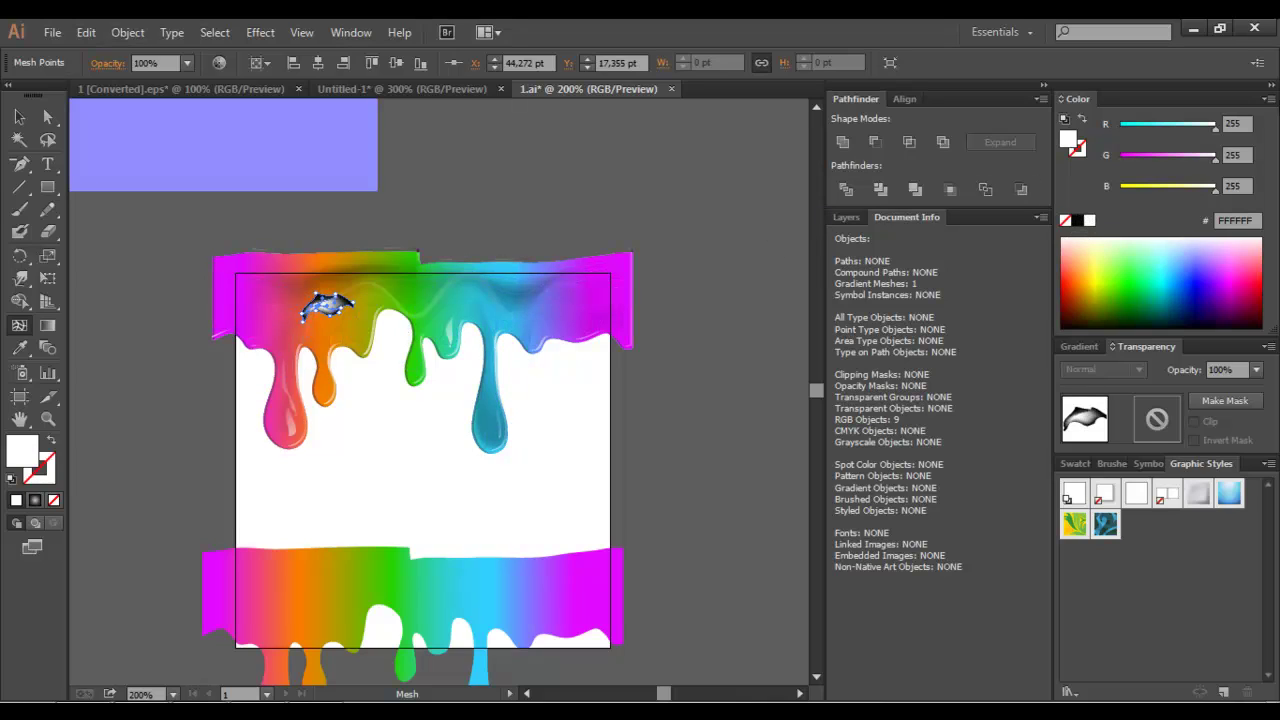
left_click(1268, 98)
left_click(1140, 129)
left_click_drag(1152, 133, 1175, 133)
- Zoom in and add two more mesh points inside the shape, lightening one to grey
key("z")
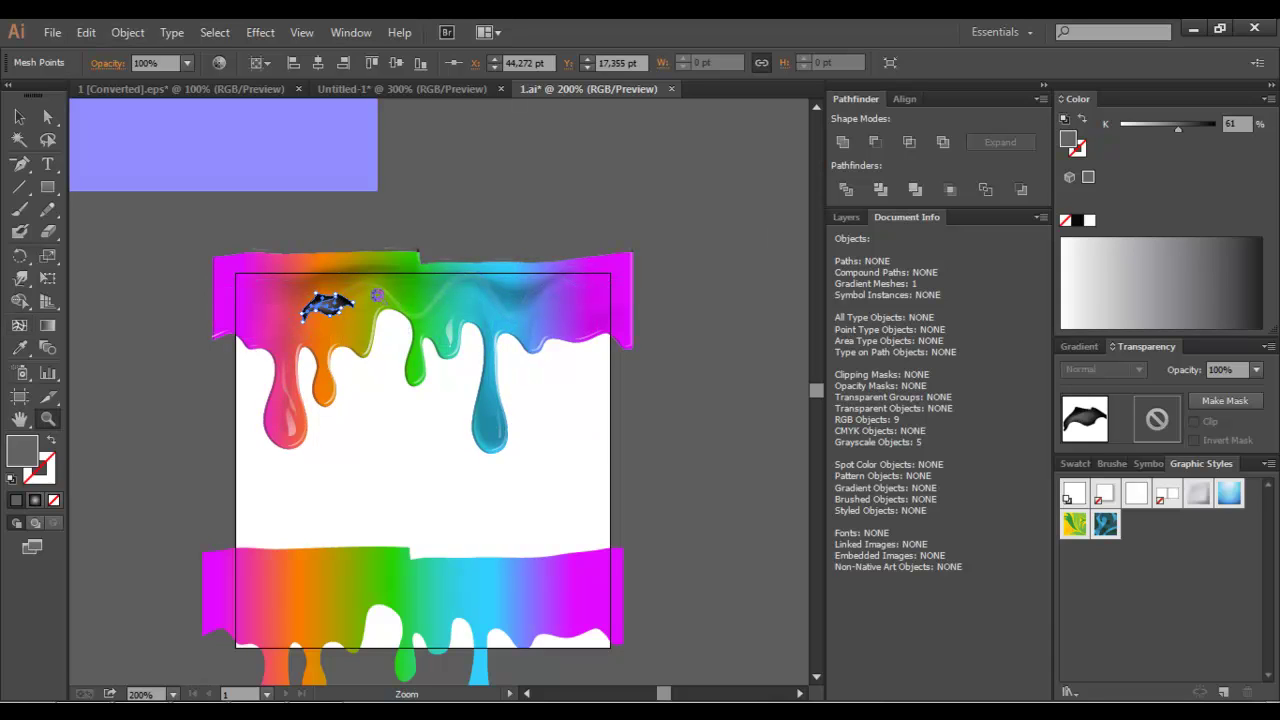
left_click_drag(341, 275, 280, 360)
key("a")
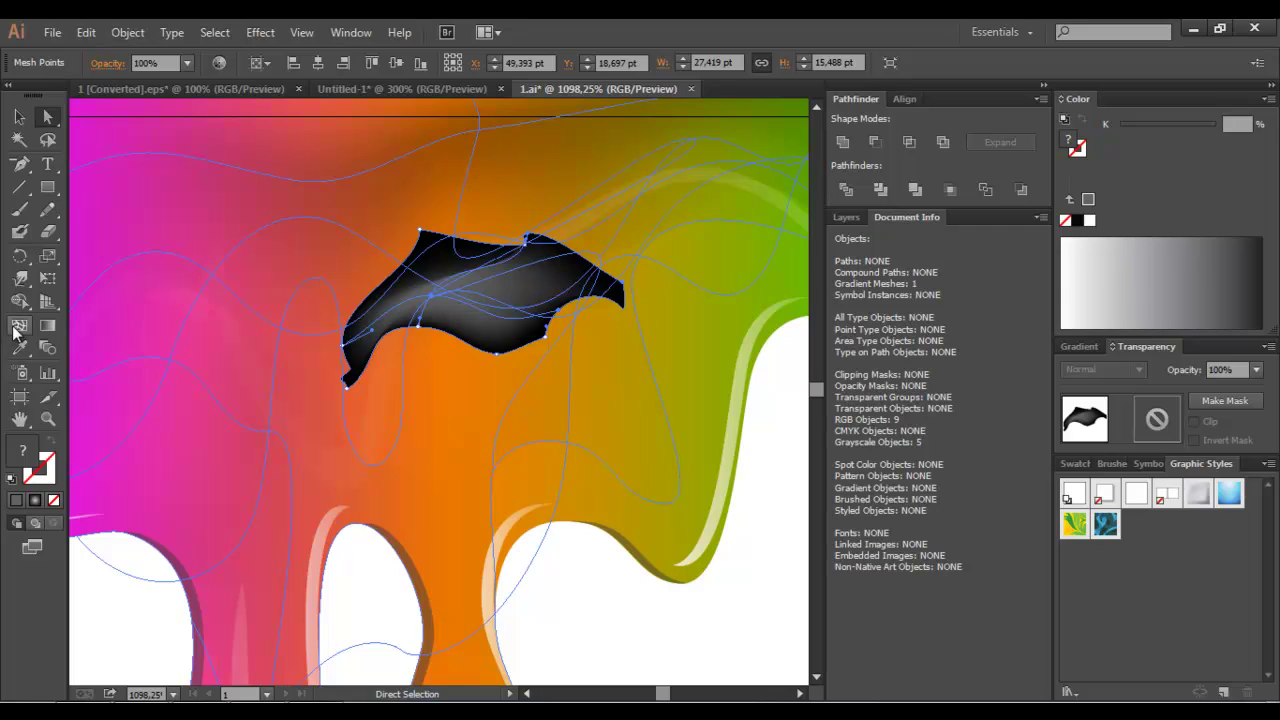
left_click(19, 325)
left_click(543, 288)
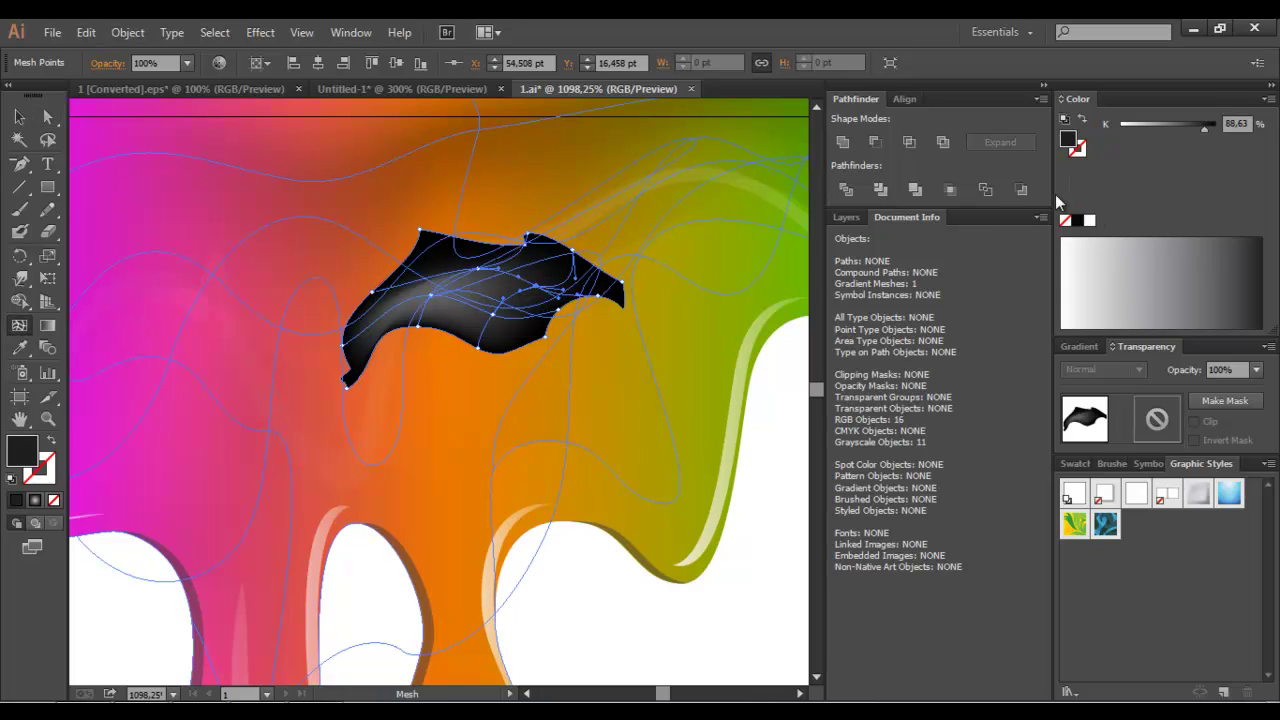
left_click(444, 252)
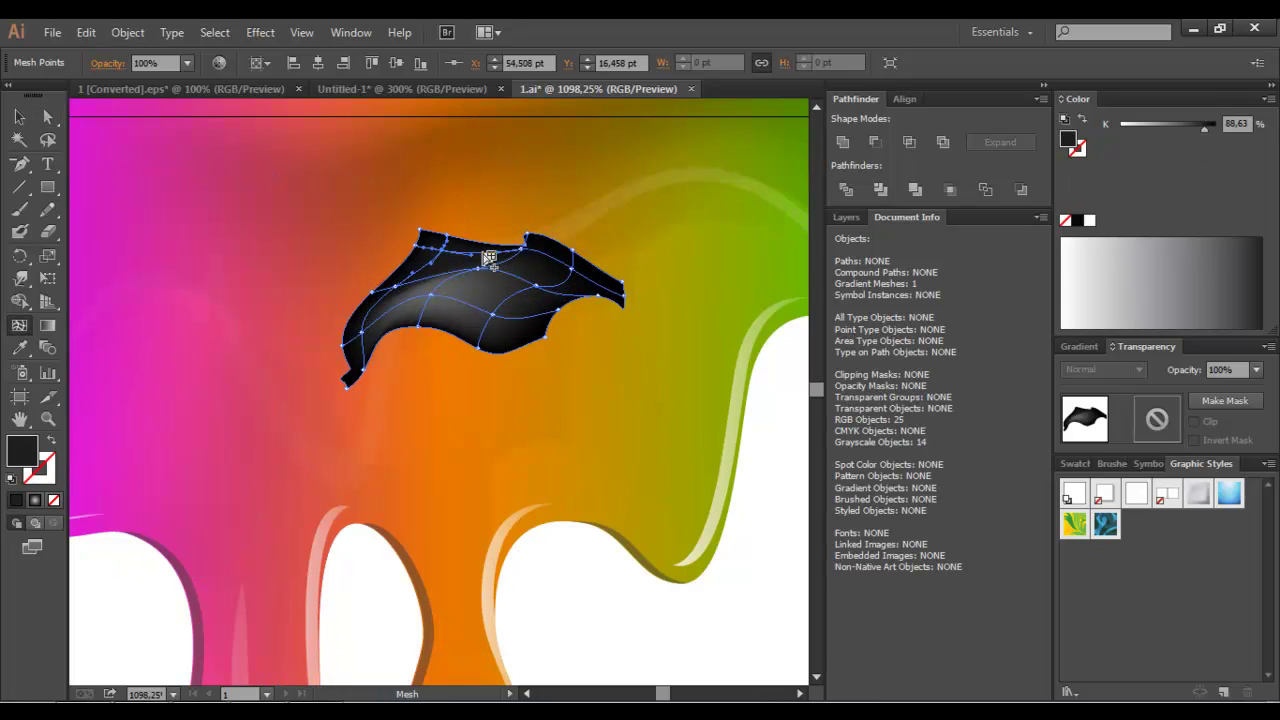
left_click_drag(1169, 129, 1176, 128)
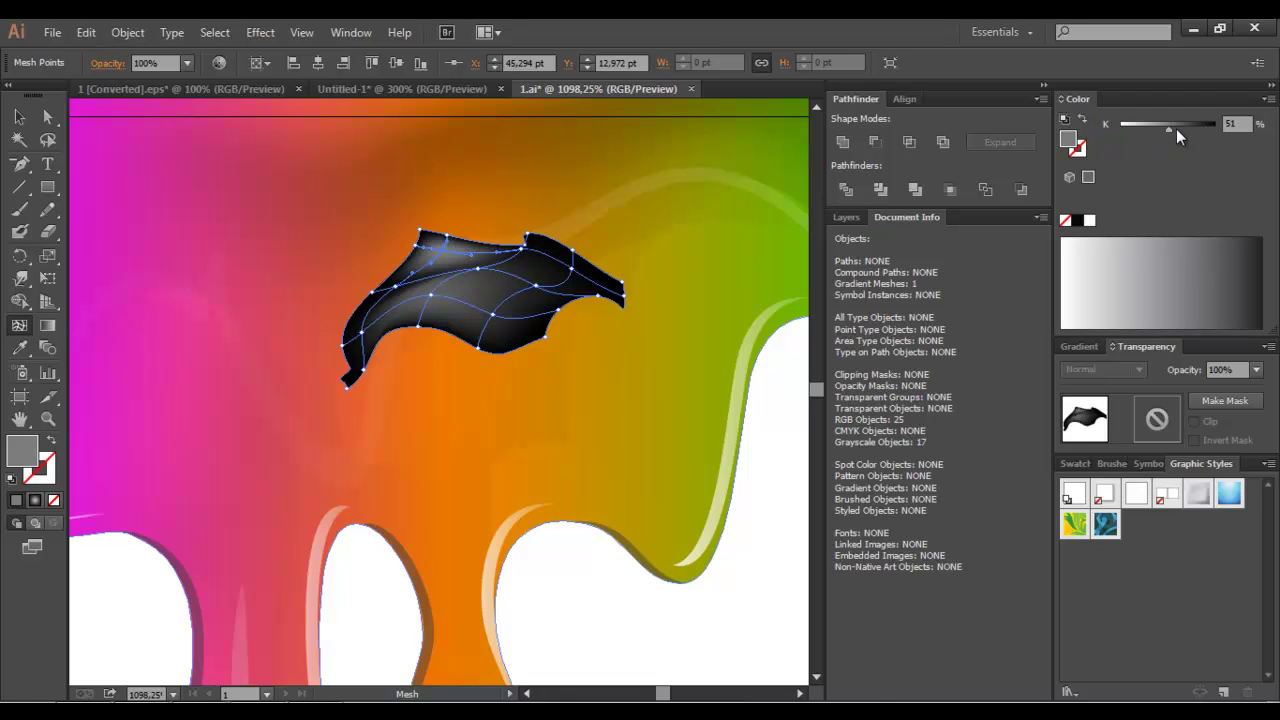
- Set the dark mesh highlight shape's blend mode to Screen
key("v")
left_click(751, 366)
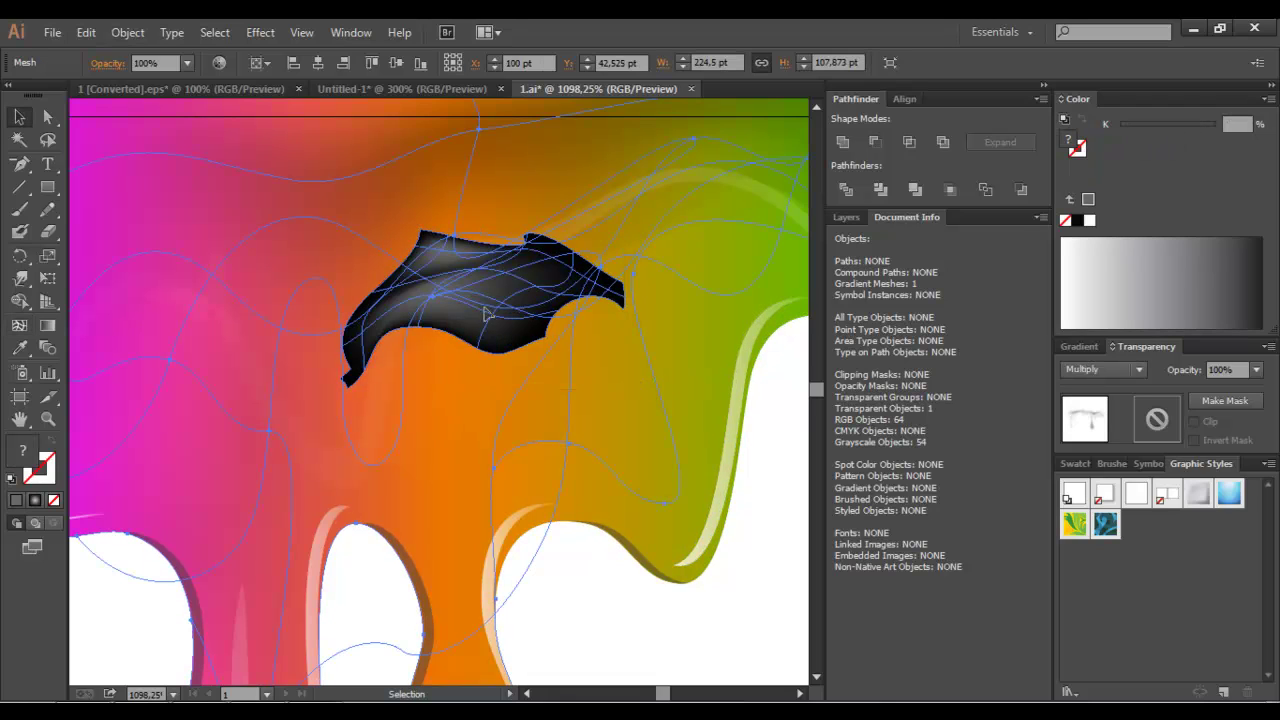
left_click(460, 334)
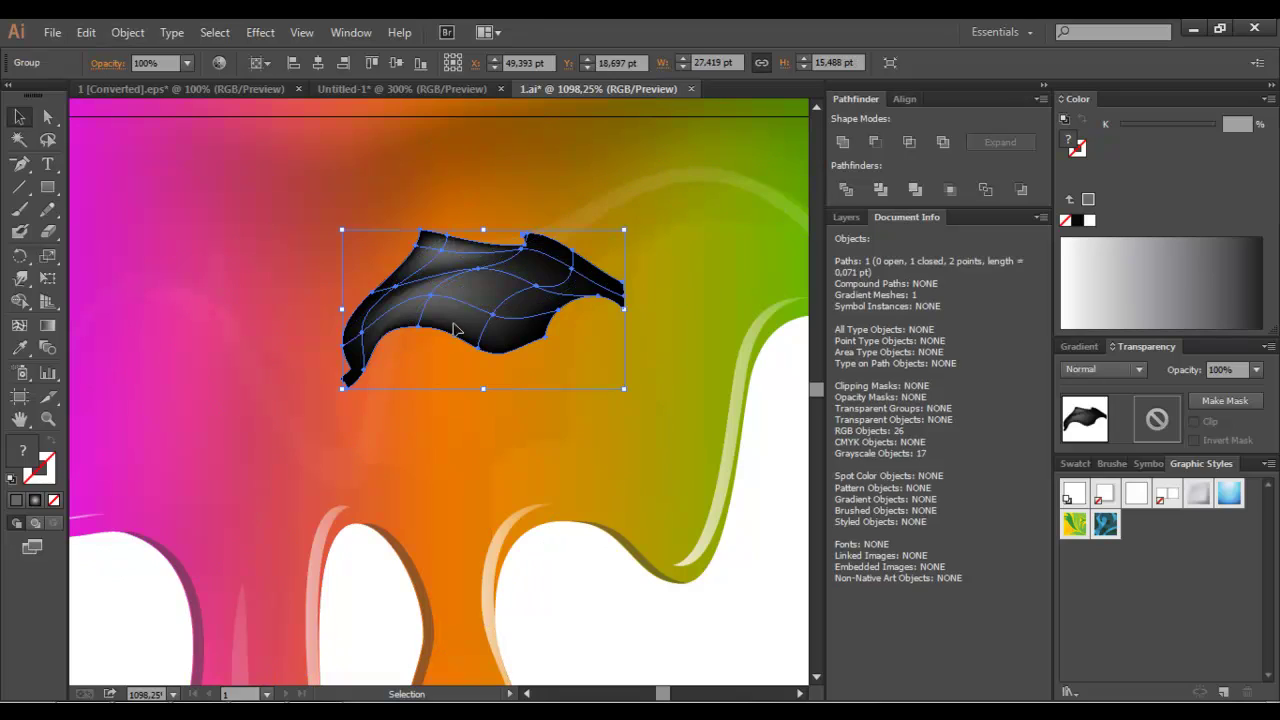
left_click(1140, 369)
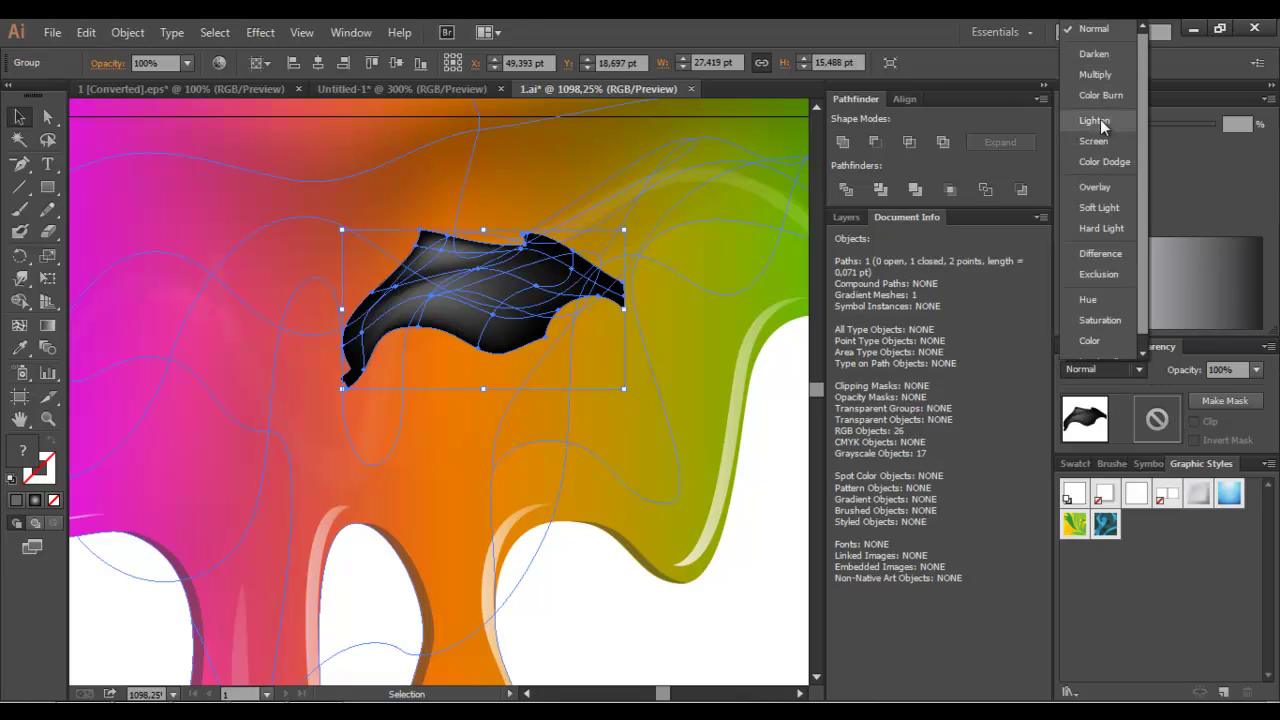
left_click(1100, 141)
key("ctrl+0")
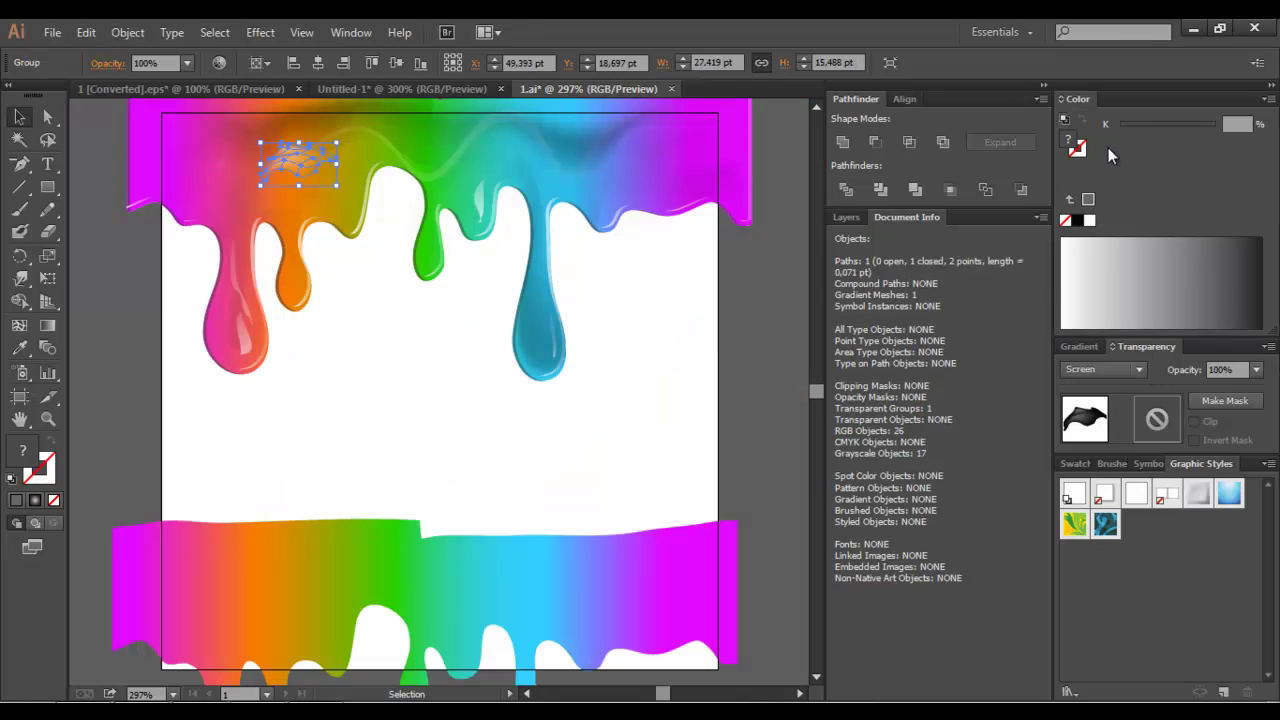
- Alt-drag a copy of the mesh highlight to the band's right end and scale it down
left_click(730, 374)
scroll(620, 360, "up", 3)
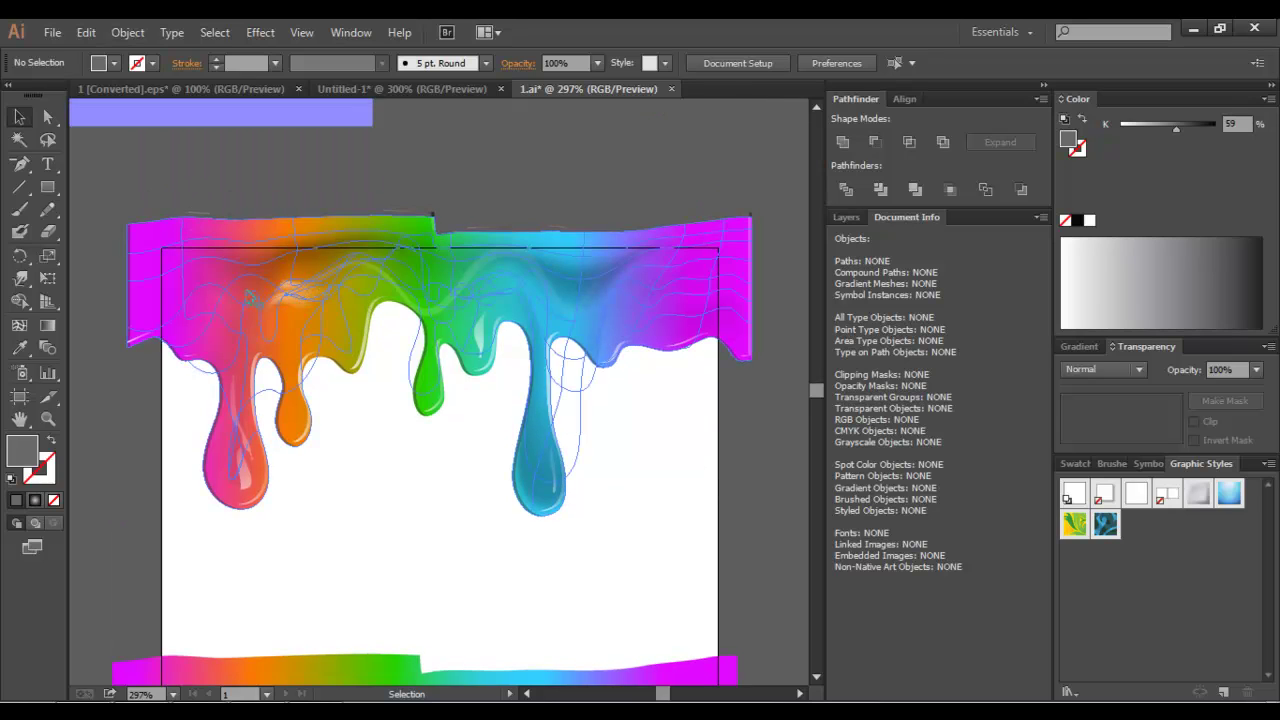
left_click_drag(290, 300, 686, 290)
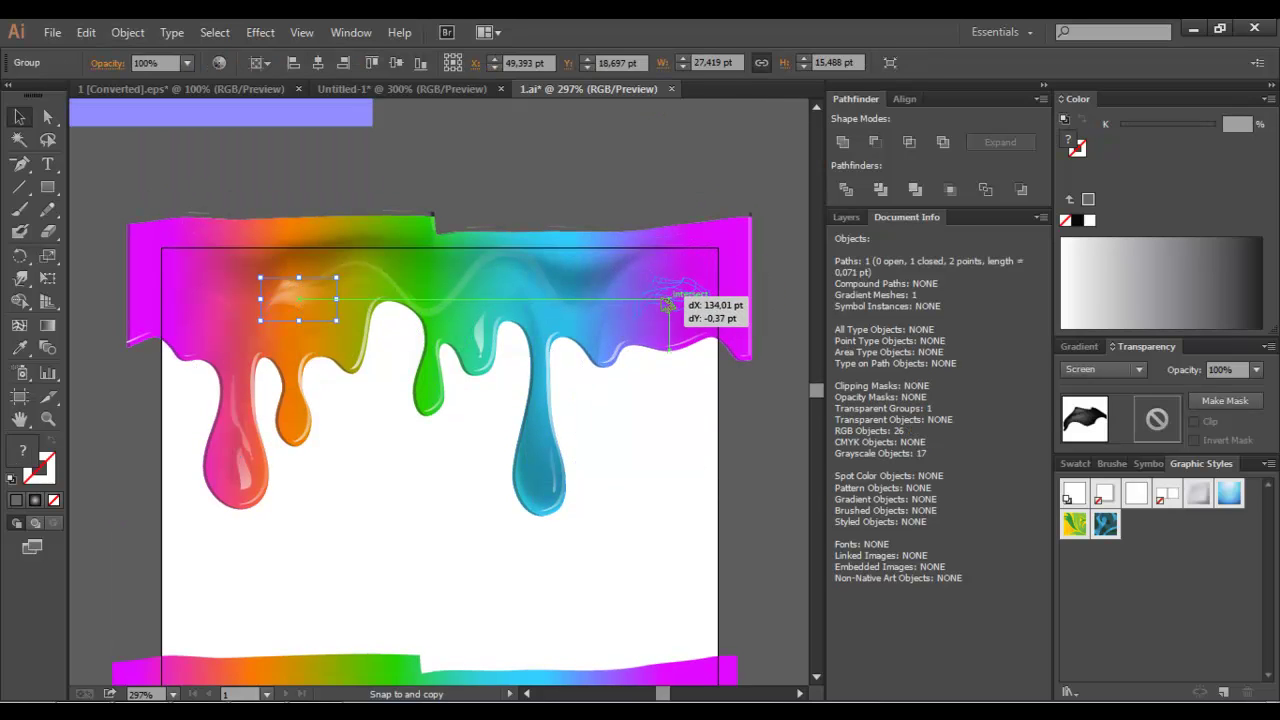
mouse_move(690, 285)
left_mouse_down()
mouse_move(668, 299)
mouse_move(668, 326)
left_mouse_up()
left_click(660, 401)
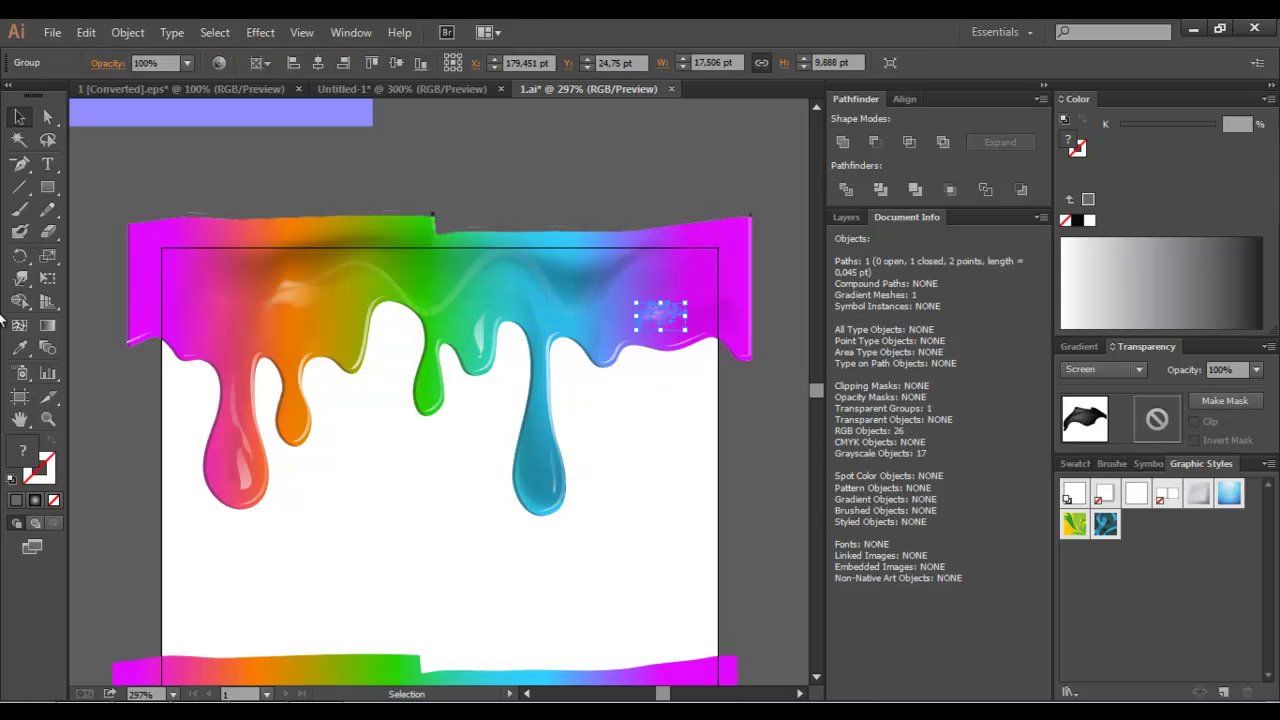
left_click(48, 211)
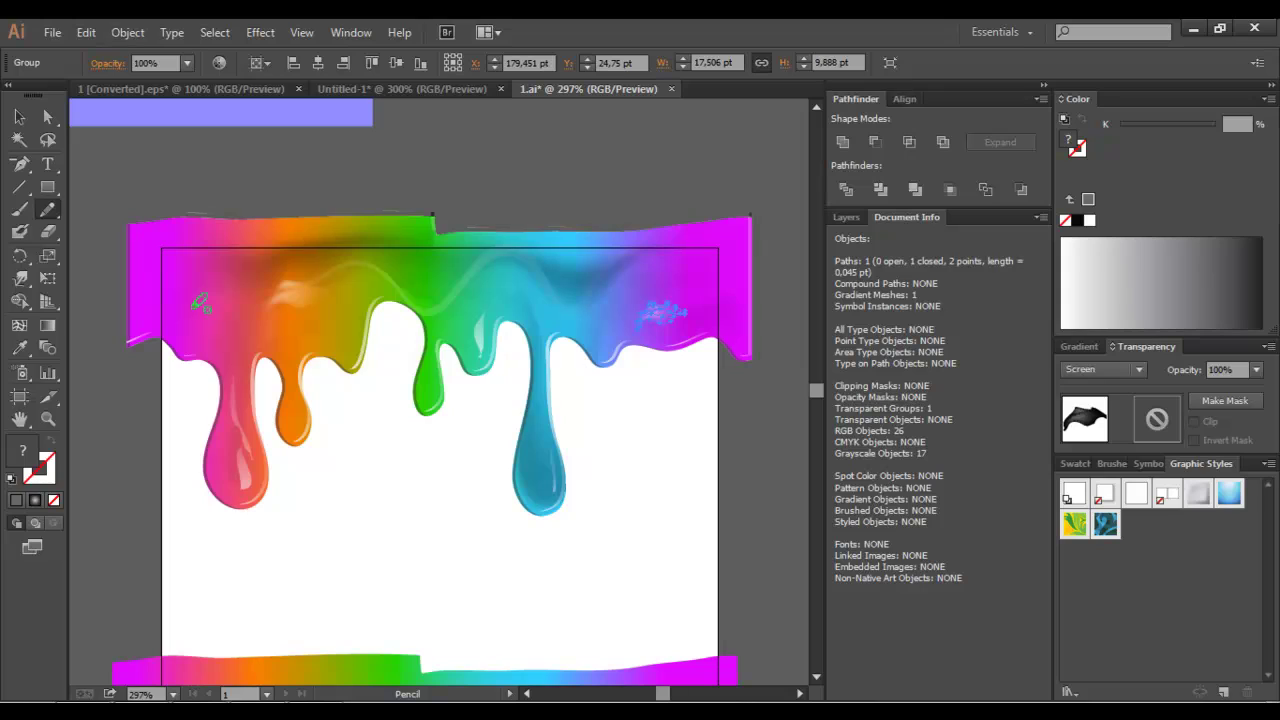
- Draw a long white streak across the band's left and add a 20% grey mesh point
mouse_move(280, 305)
left_mouse_down()
mouse_move(331, 307)
mouse_move(329, 320)
mouse_move(283, 330)
left_mouse_up()
mouse_move(197, 334)
left_mouse_down()
mouse_move(172, 315)
mouse_move(178, 302)
left_mouse_up()
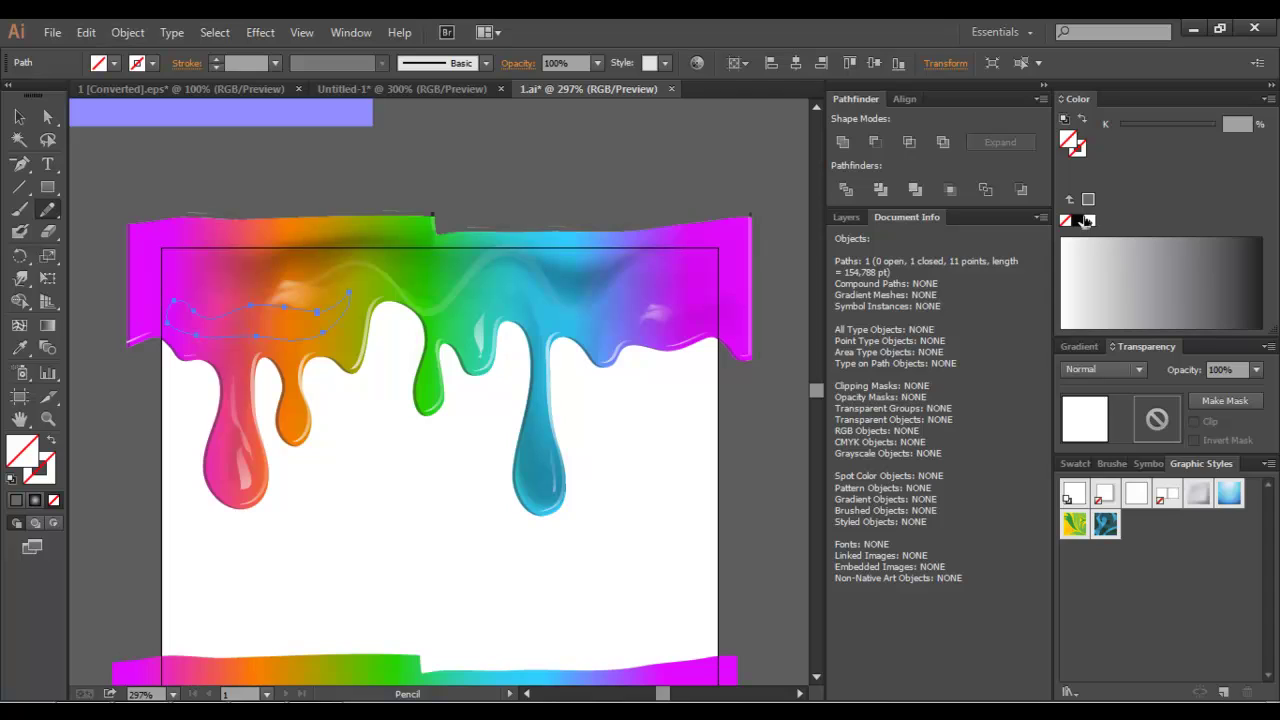
left_click(1088, 220)
left_click(19, 325)
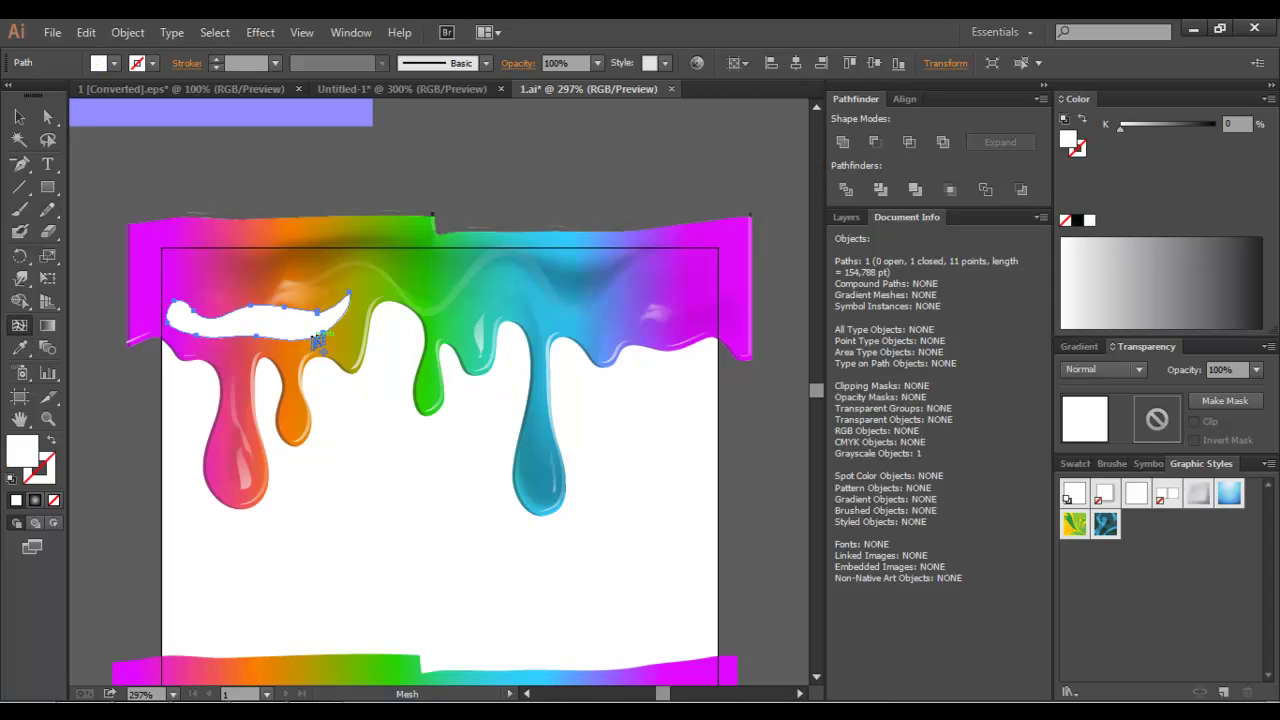
left_click(259, 321)
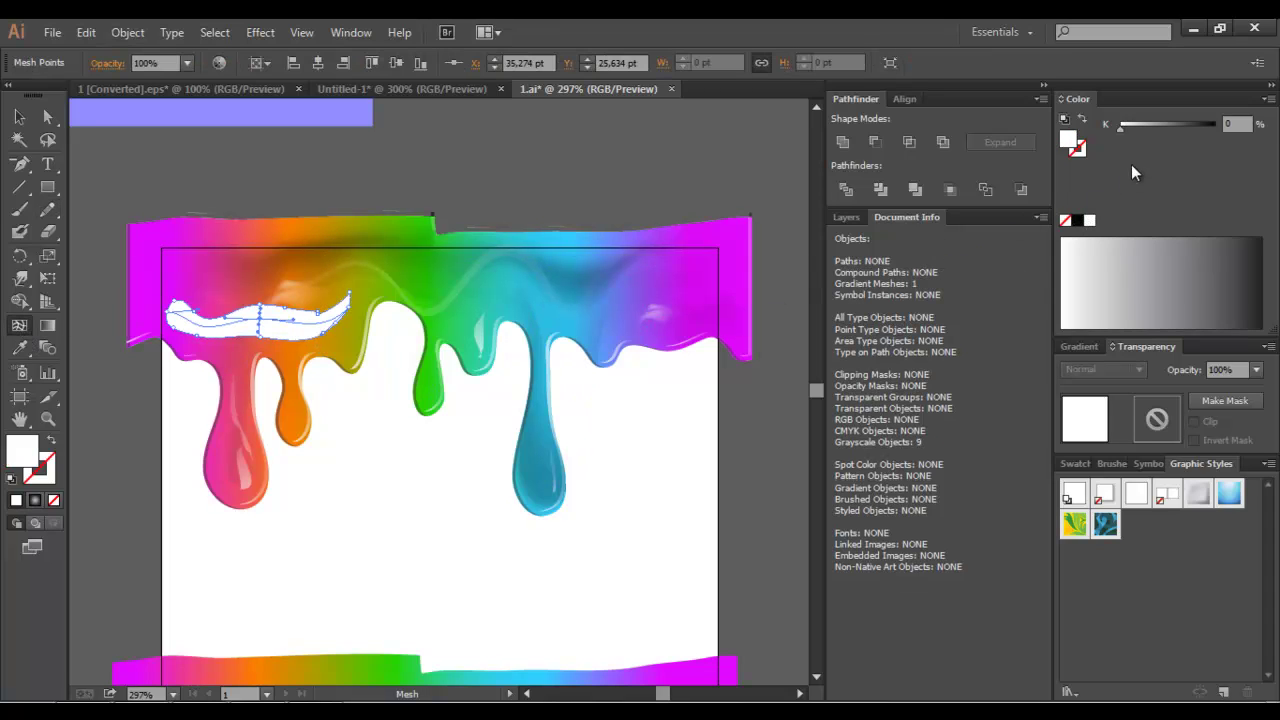
left_click(1138, 129)
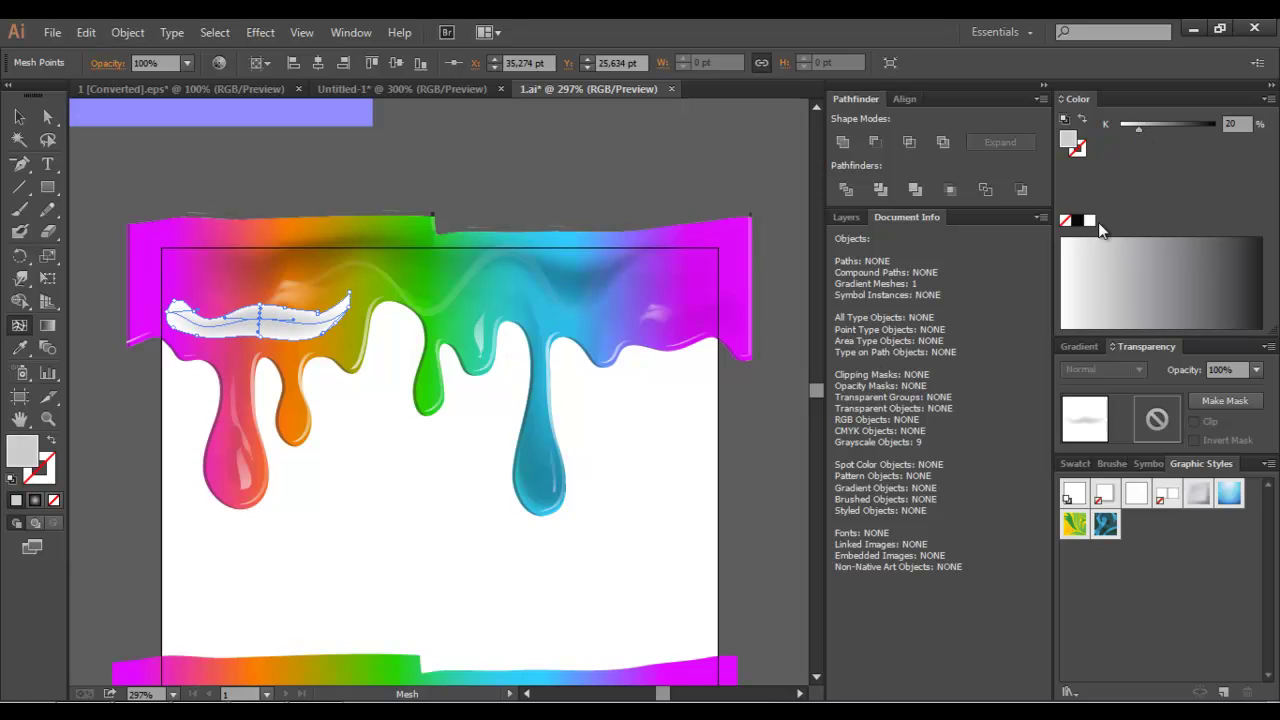
- Set the streak mesh's blend mode to Multiply
key("v")
left_click(363, 457)
left_click(306, 314)
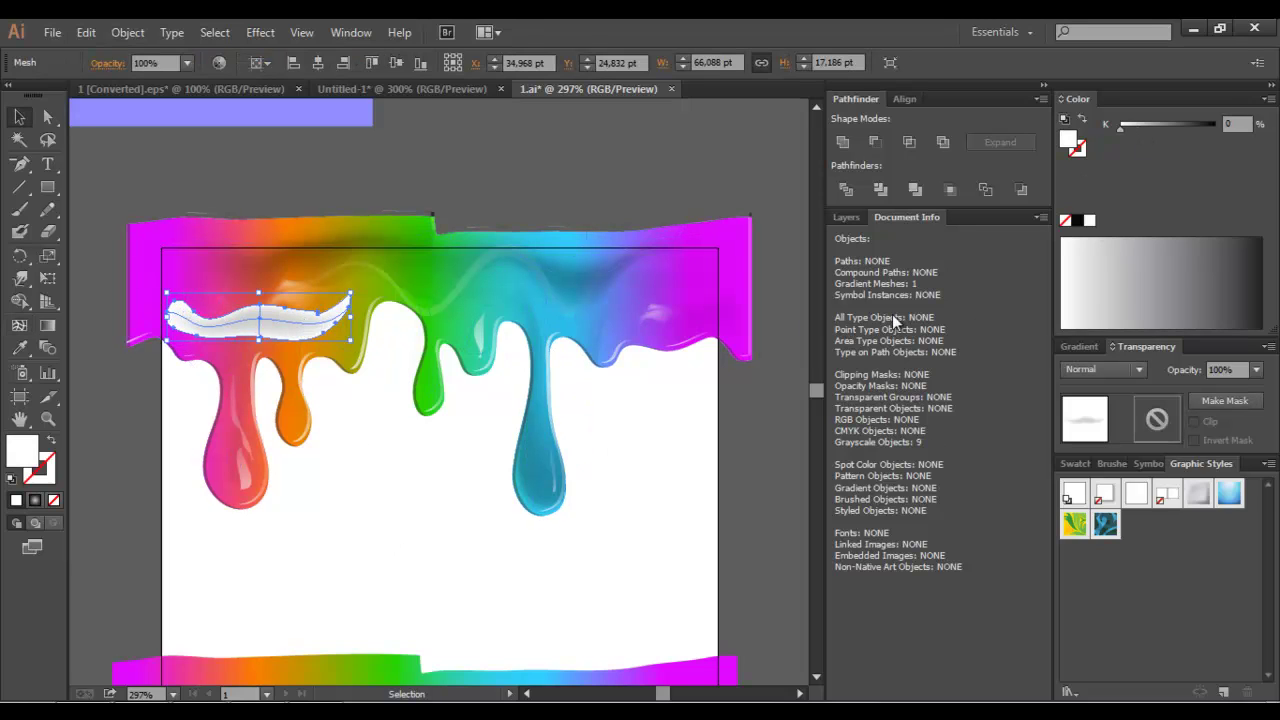
left_click(1104, 370)
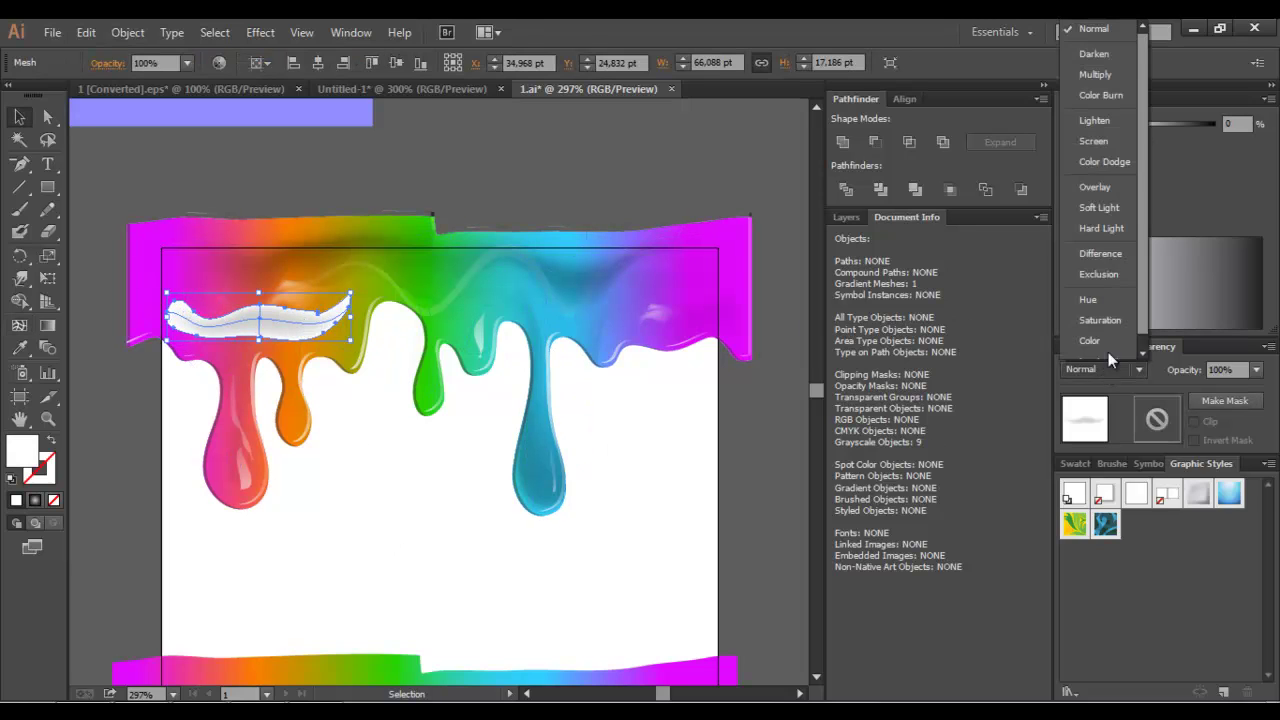
left_click(1098, 84)
left_click(405, 510)
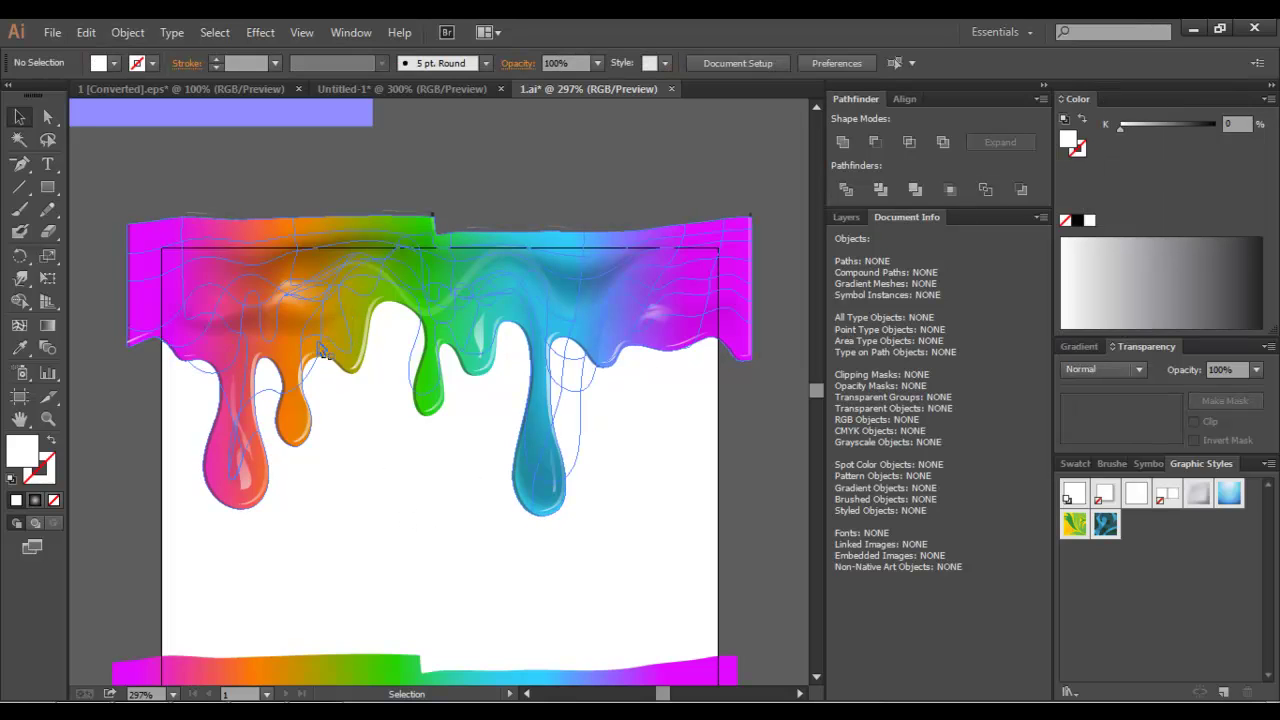
- Warp the top-left mesh highlight to follow the drip contour
left_click_drag(313, 333, 397, 289)
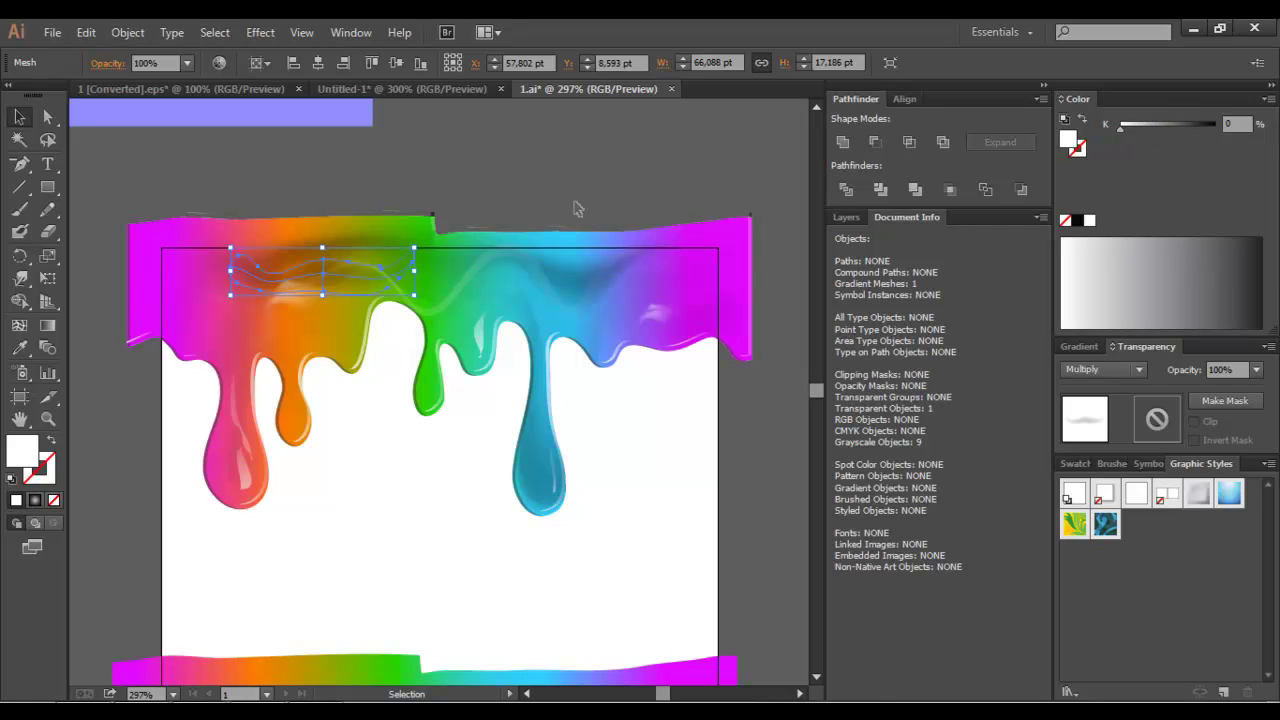
left_click(19, 278)
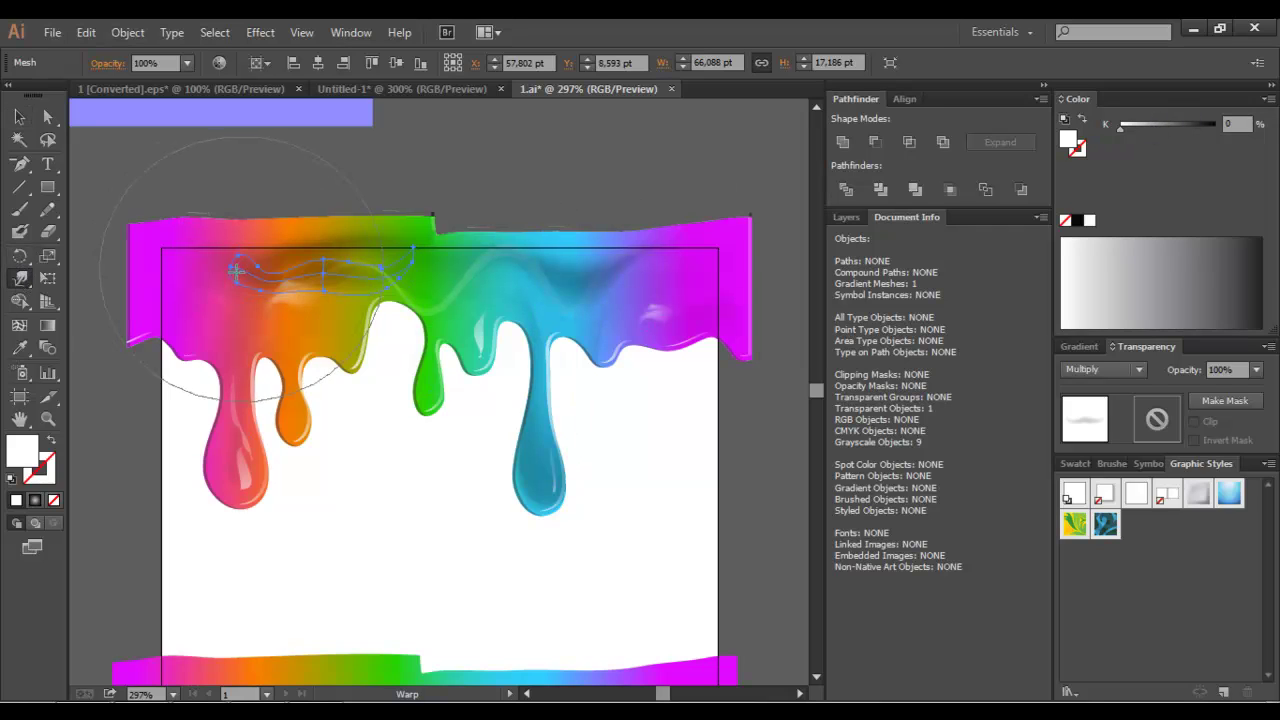
mouse_move(234, 269)
left_mouse_down()
mouse_move(314, 289)
mouse_move(398, 280)
mouse_move(226, 247)
left_mouse_up()
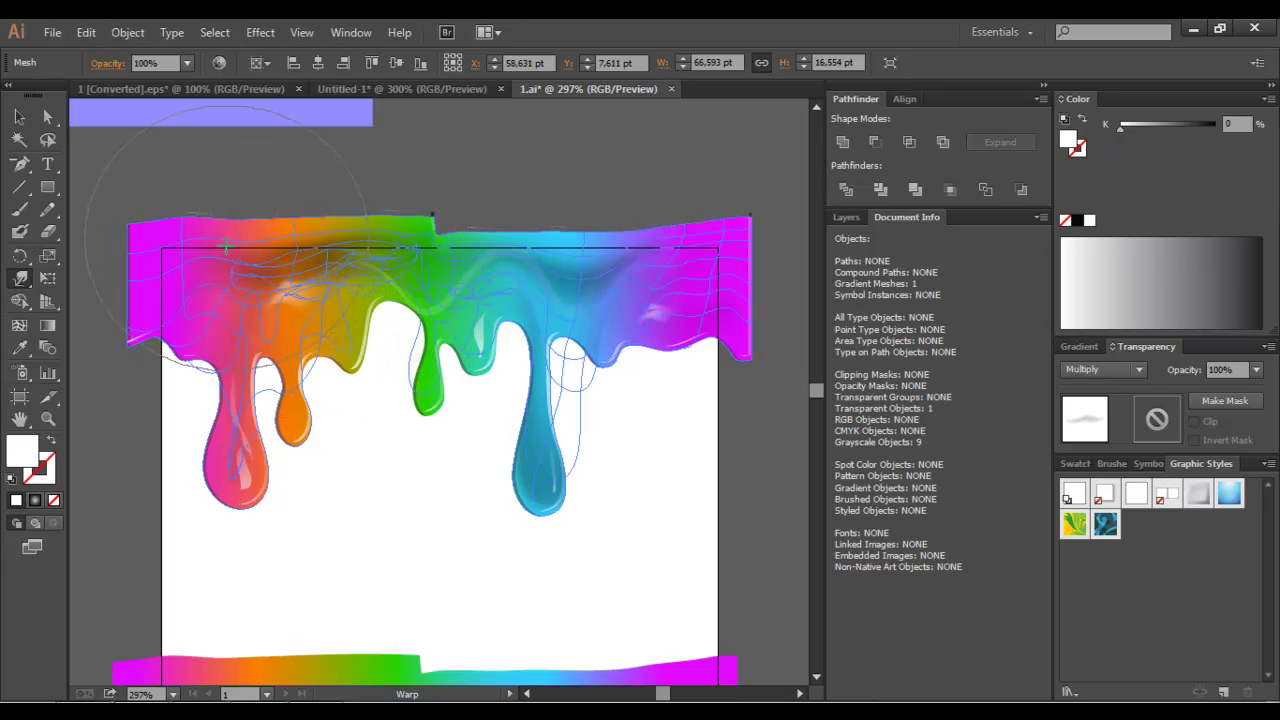
left_click(19, 116)
left_click(167, 196)
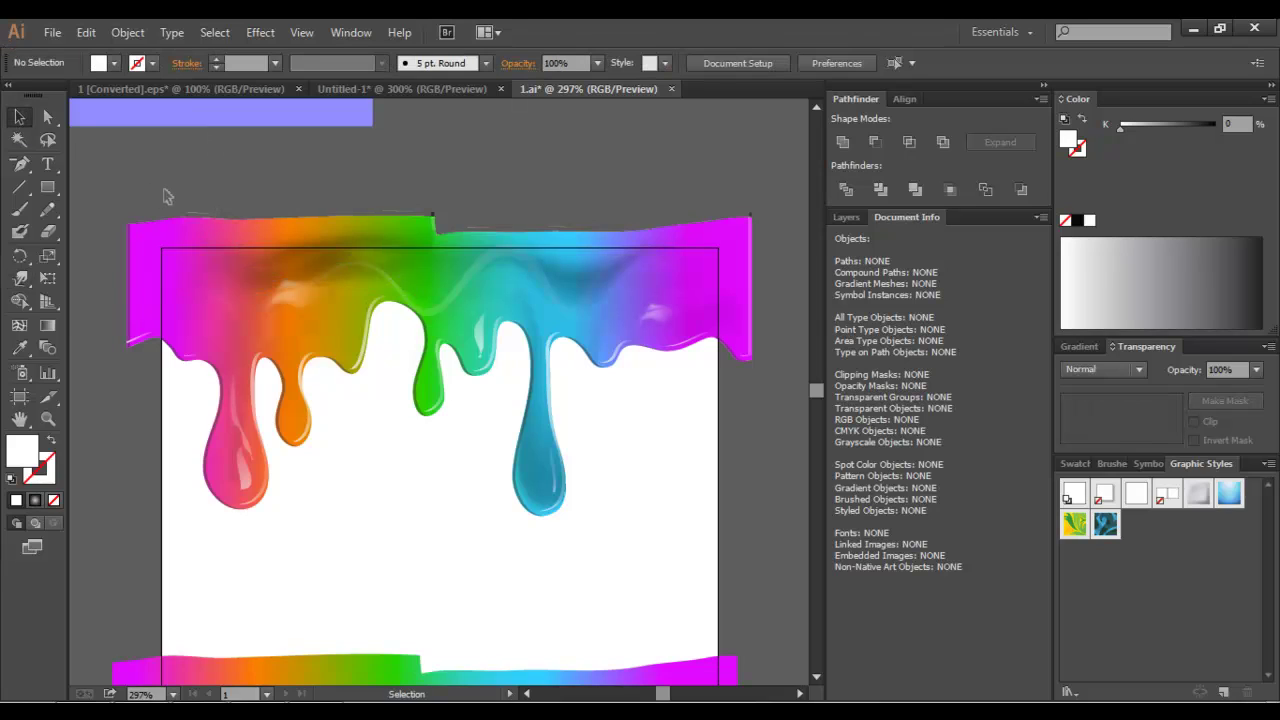
- Fade the top-left mesh highlight to 20% opacity and move another highlight slightly down
left_click(320, 275)
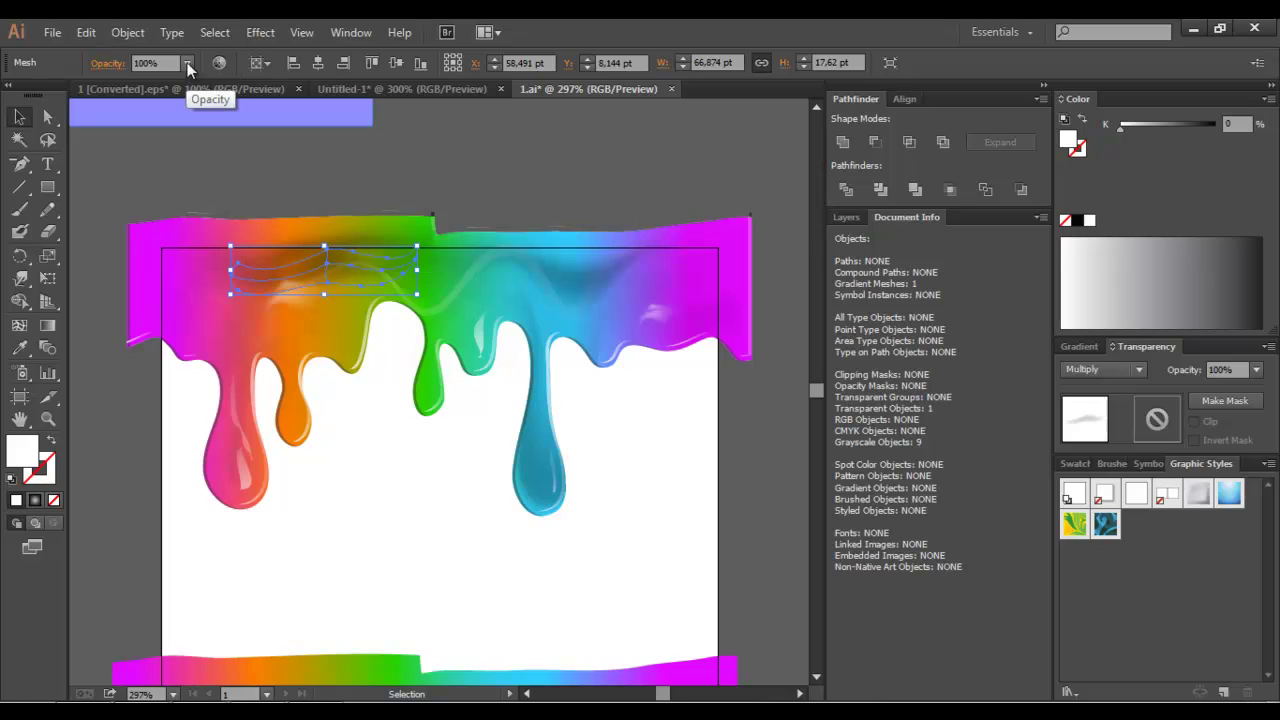
left_click(186, 64)
left_click(209, 125)
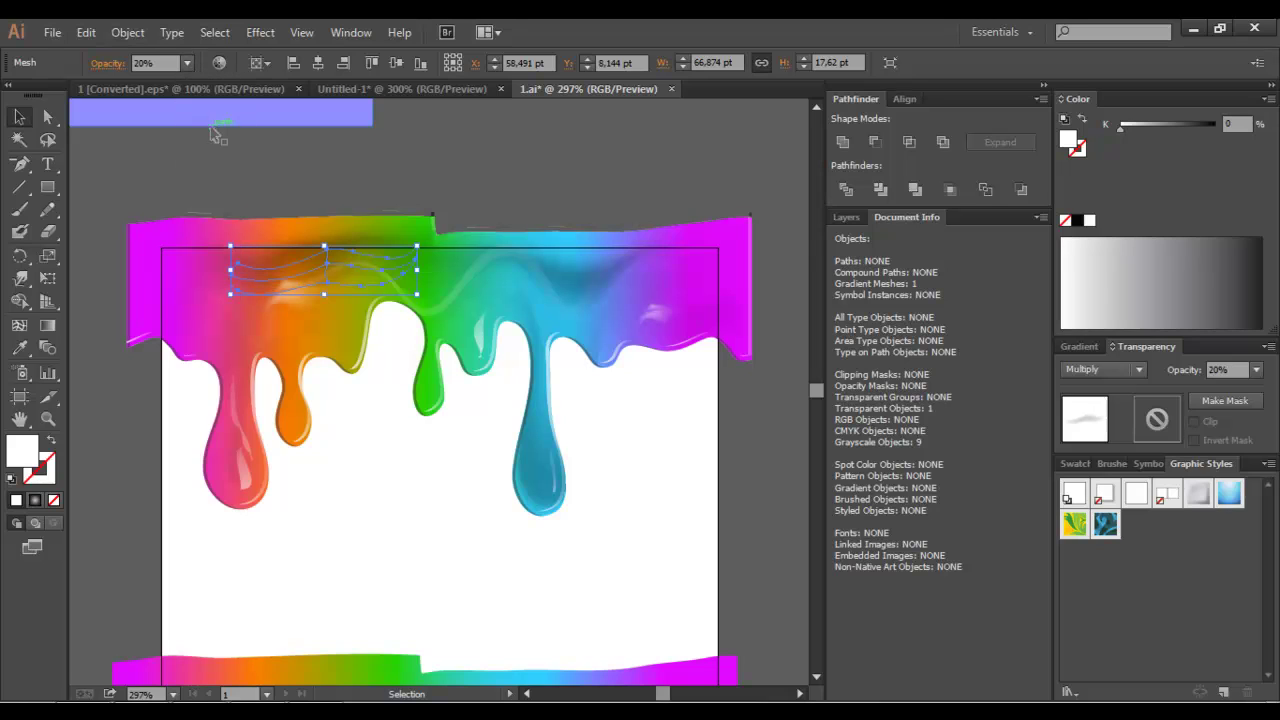
left_click(252, 170)
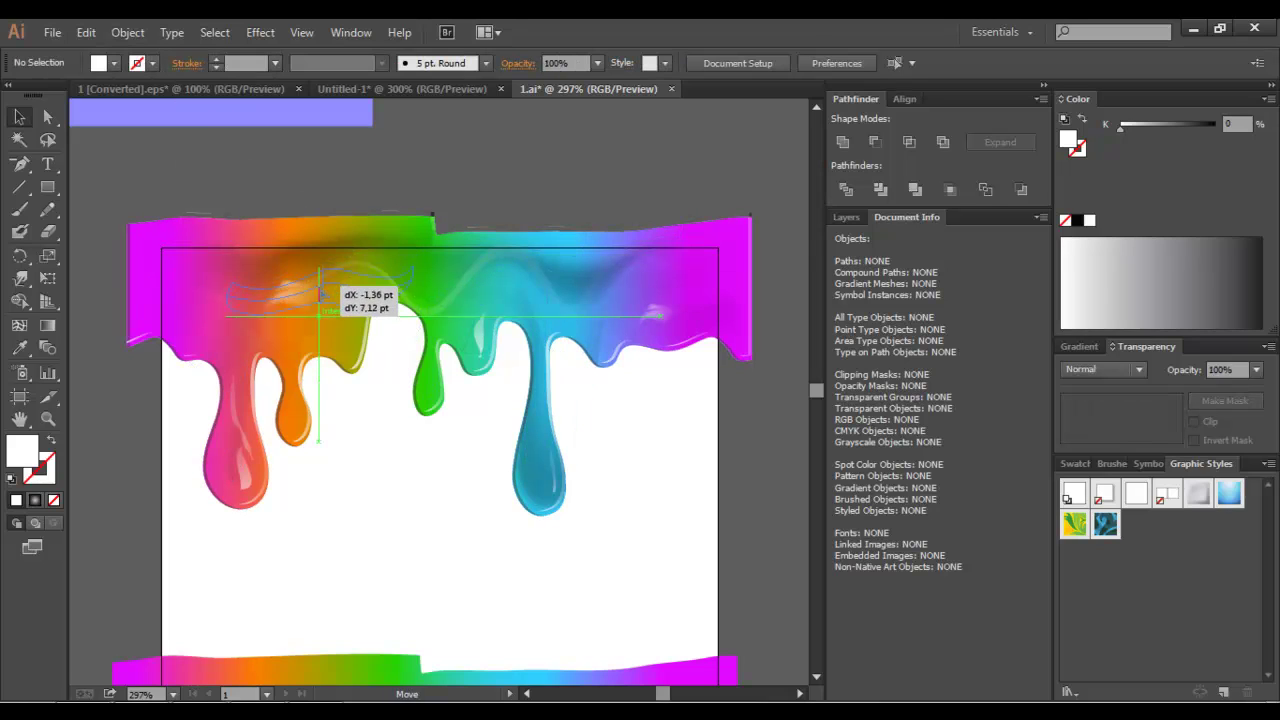
left_click_drag(318, 295, 288, 288)
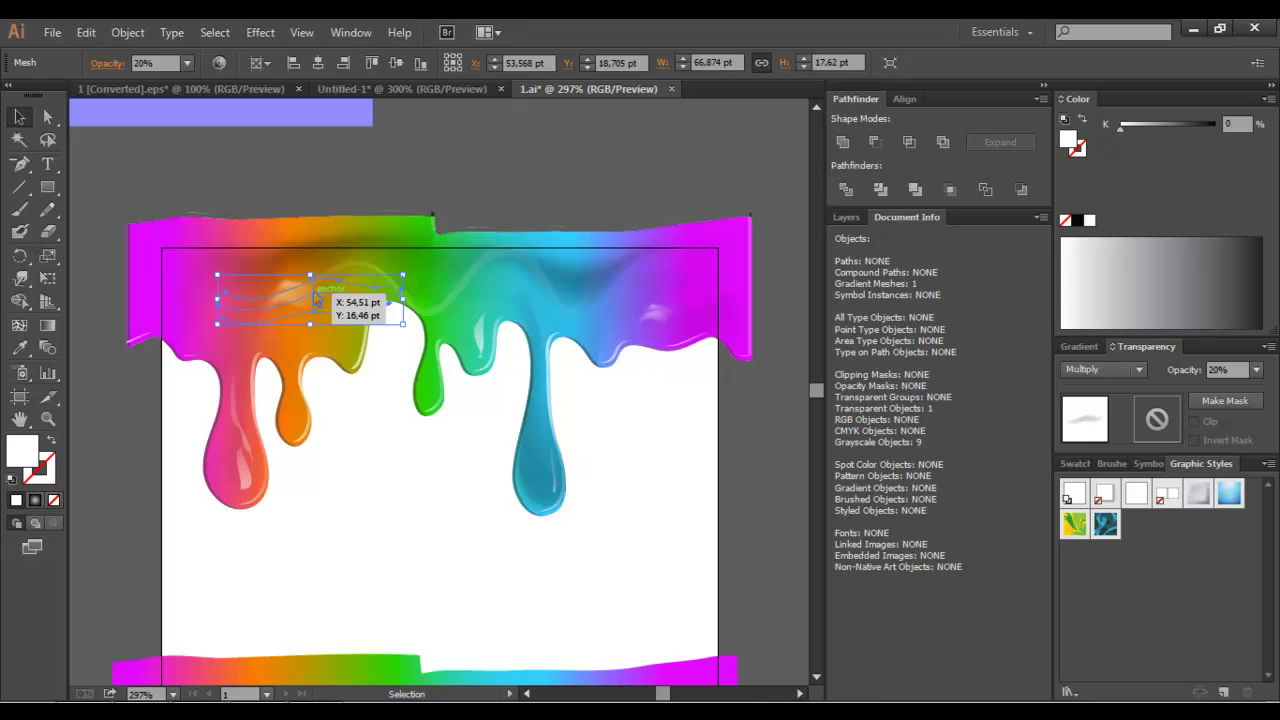
left_click(338, 187)
- Zoom out and set the mesh shading over the whole top drip band to 50% opacity
key("ctrl+minus")
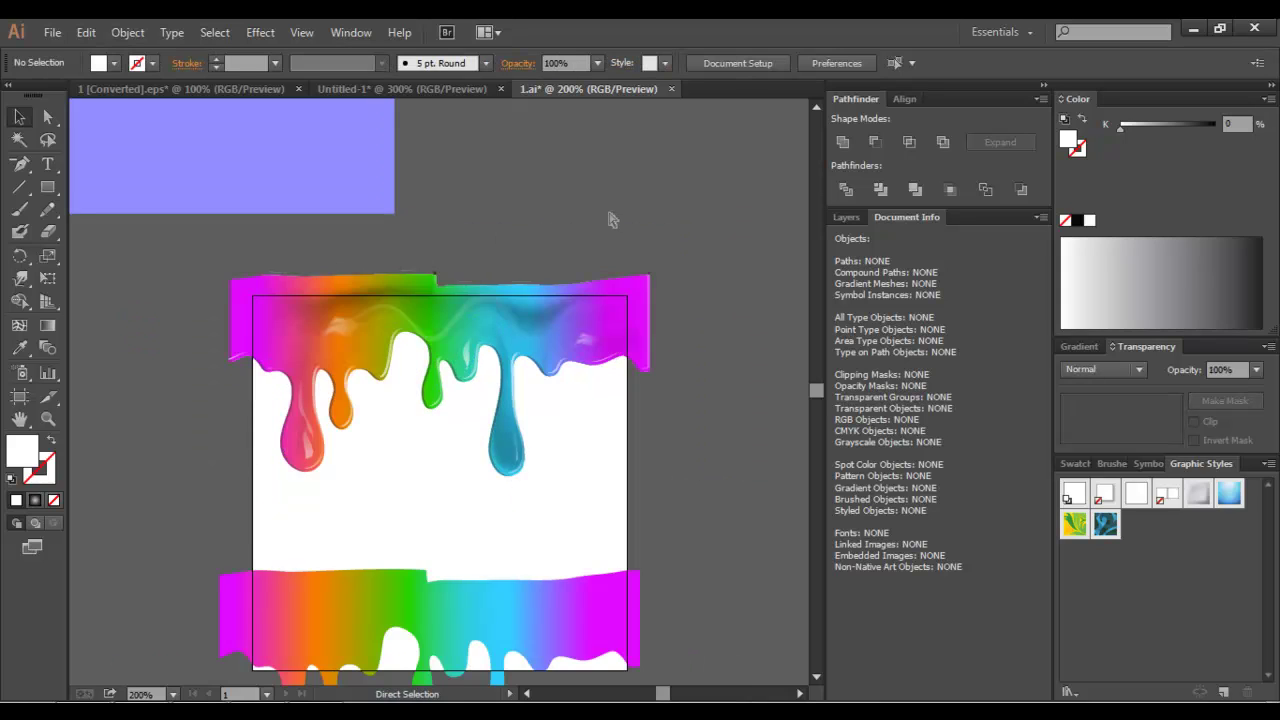
key("v")
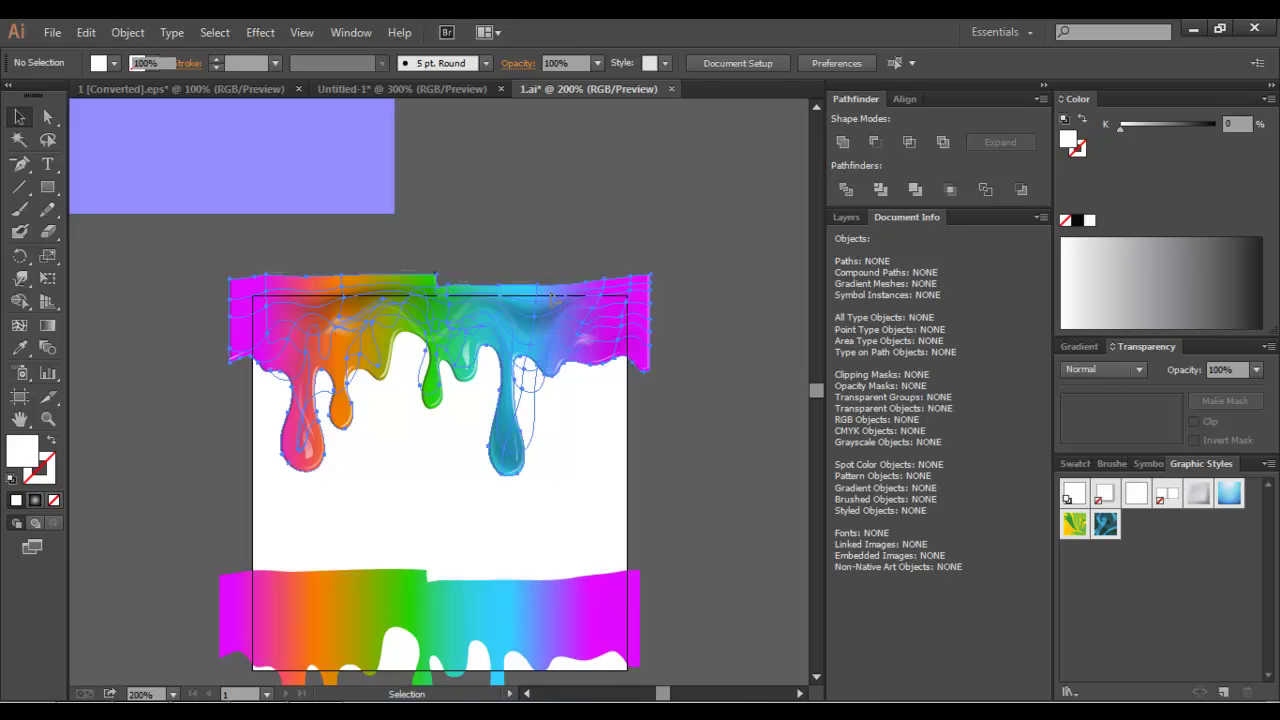
left_click(560, 304)
left_click(187, 63)
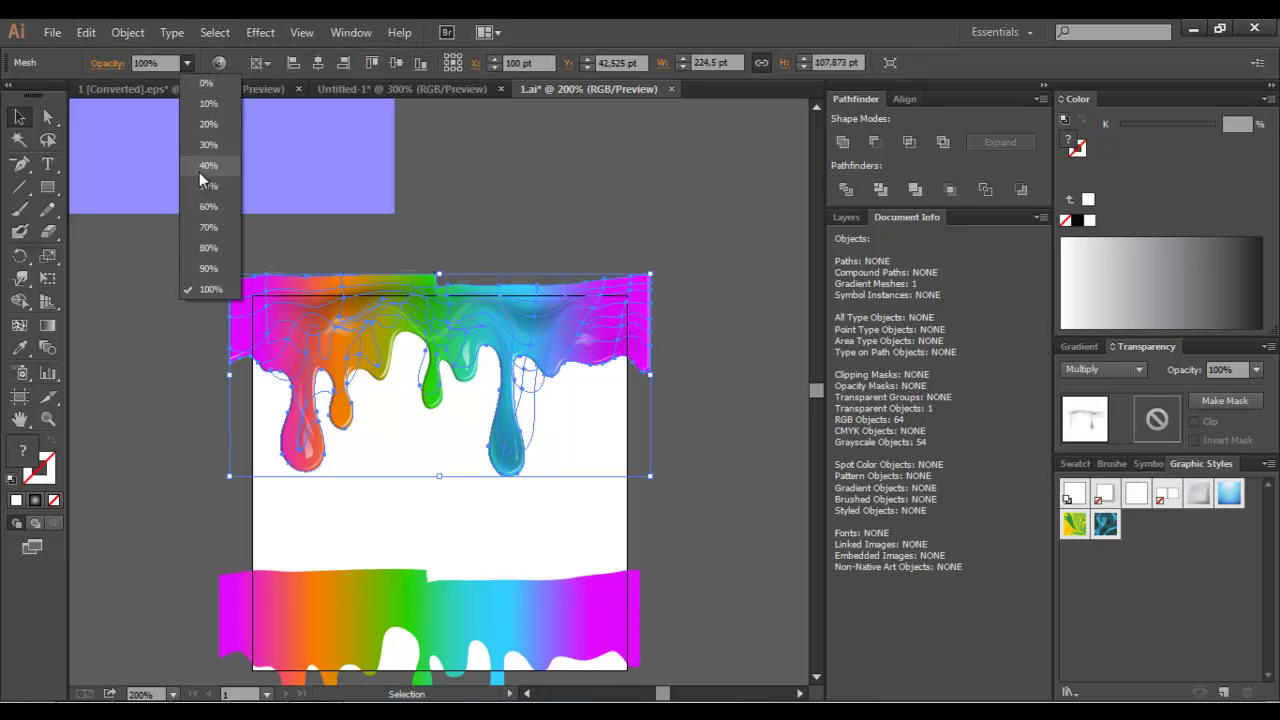
left_click(205, 186)
left_click(187, 66)
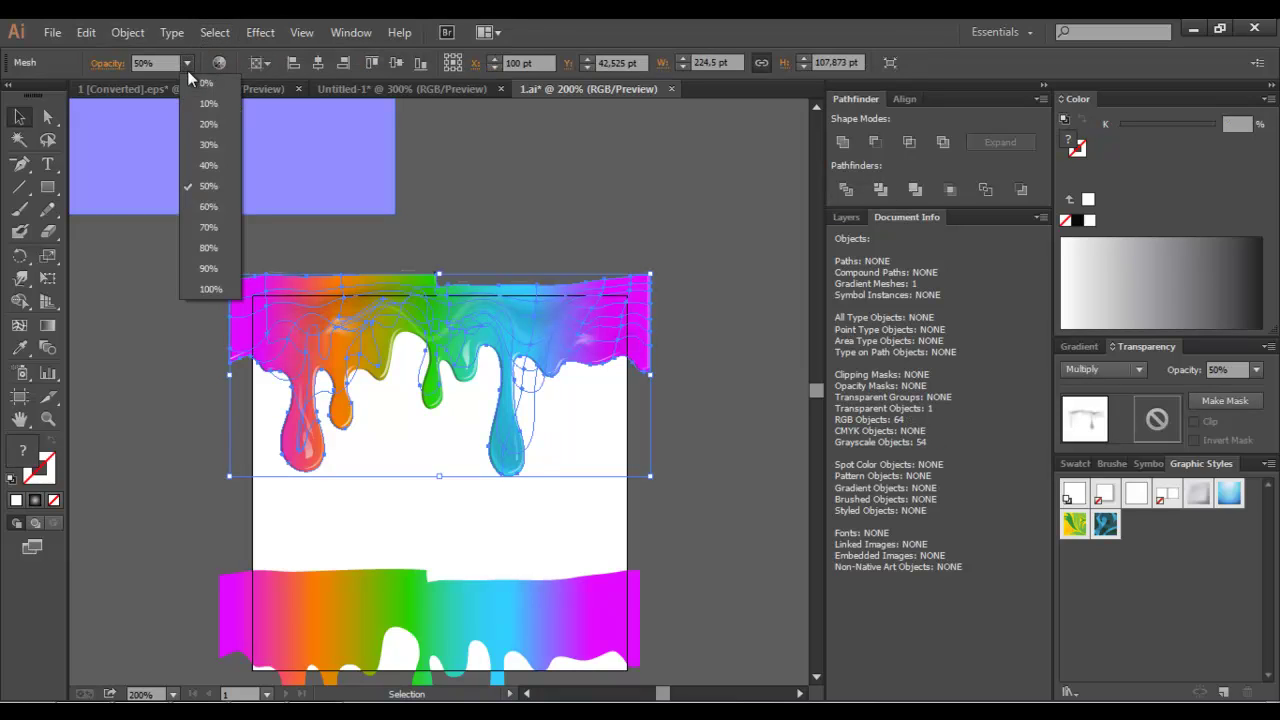
left_click(208, 206)
left_click(585, 200)
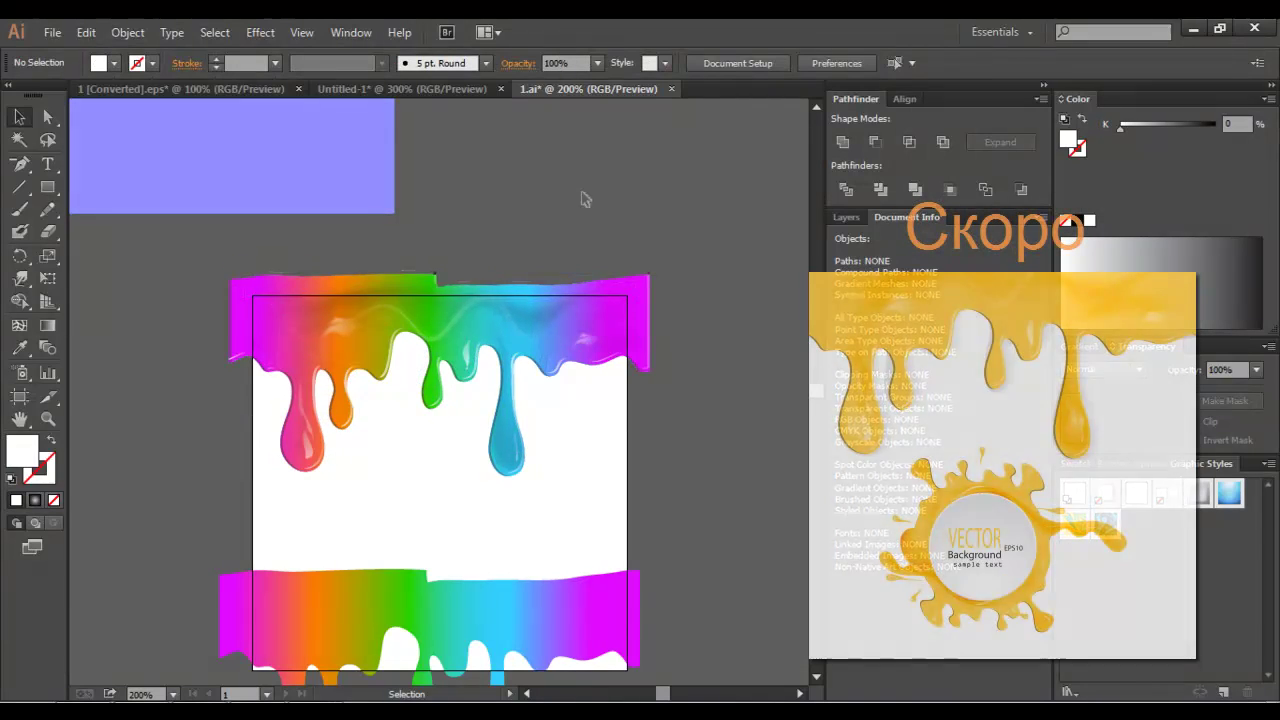
- Move the purple rectangle onto the artboard and align it to the artboard's top edge
scroll(585, 213, "down", 1)
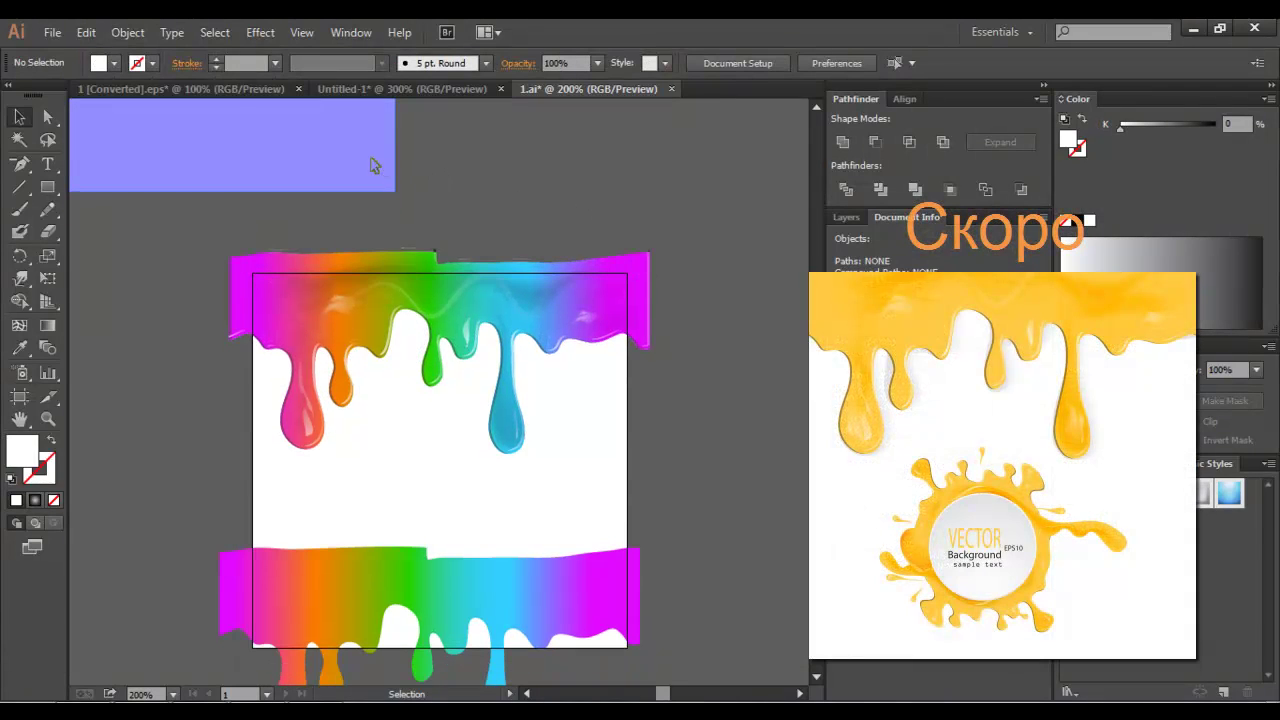
left_click_drag(372, 163, 591, 357)
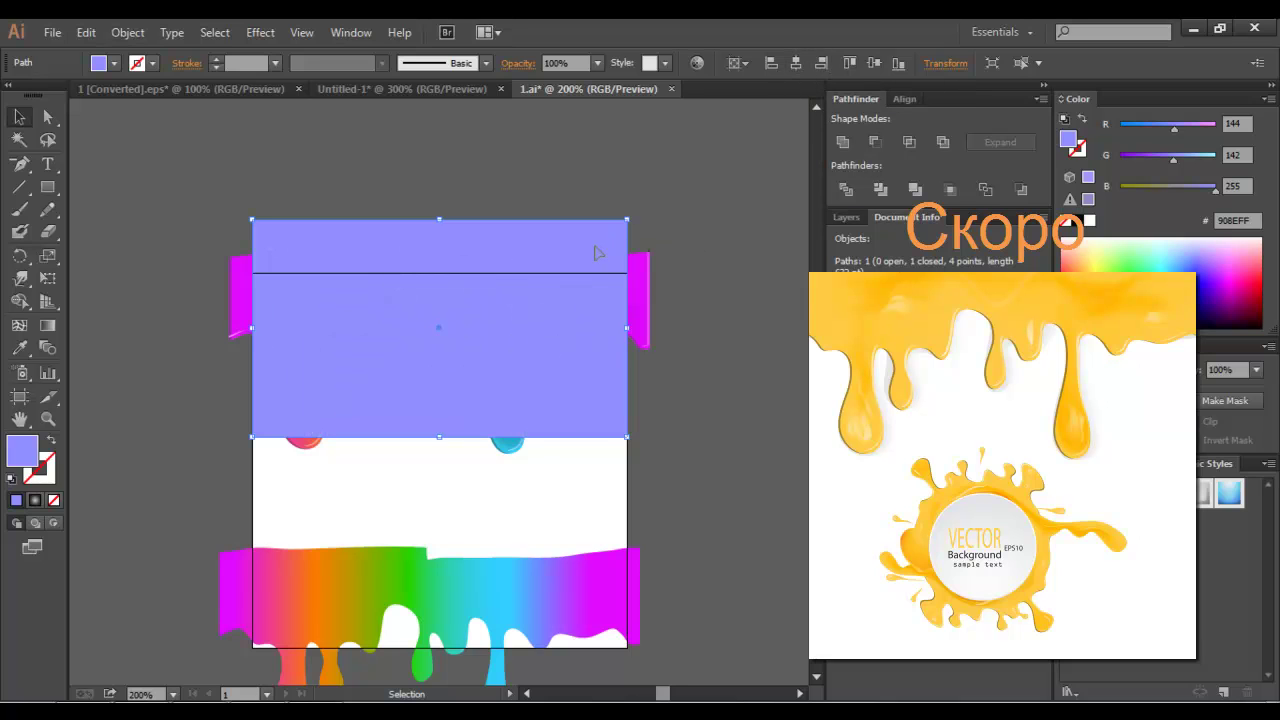
left_click_drag(596, 253, 596, 278)
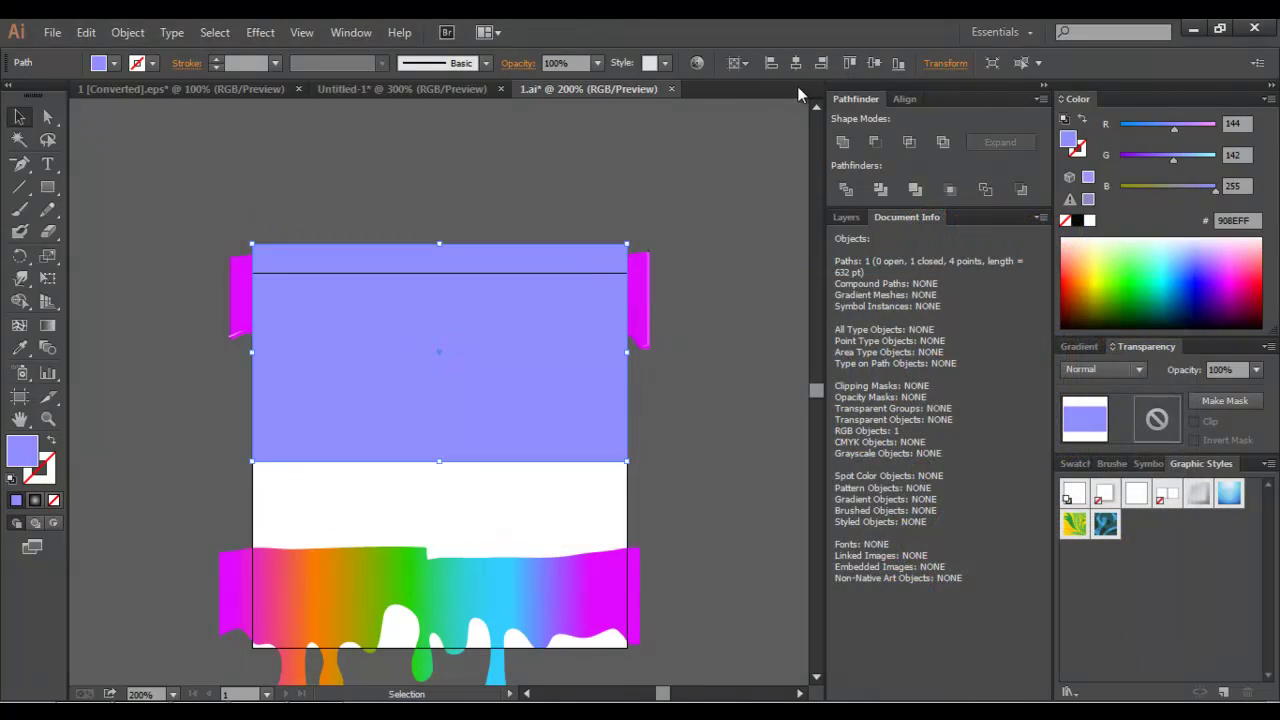
left_click(872, 62)
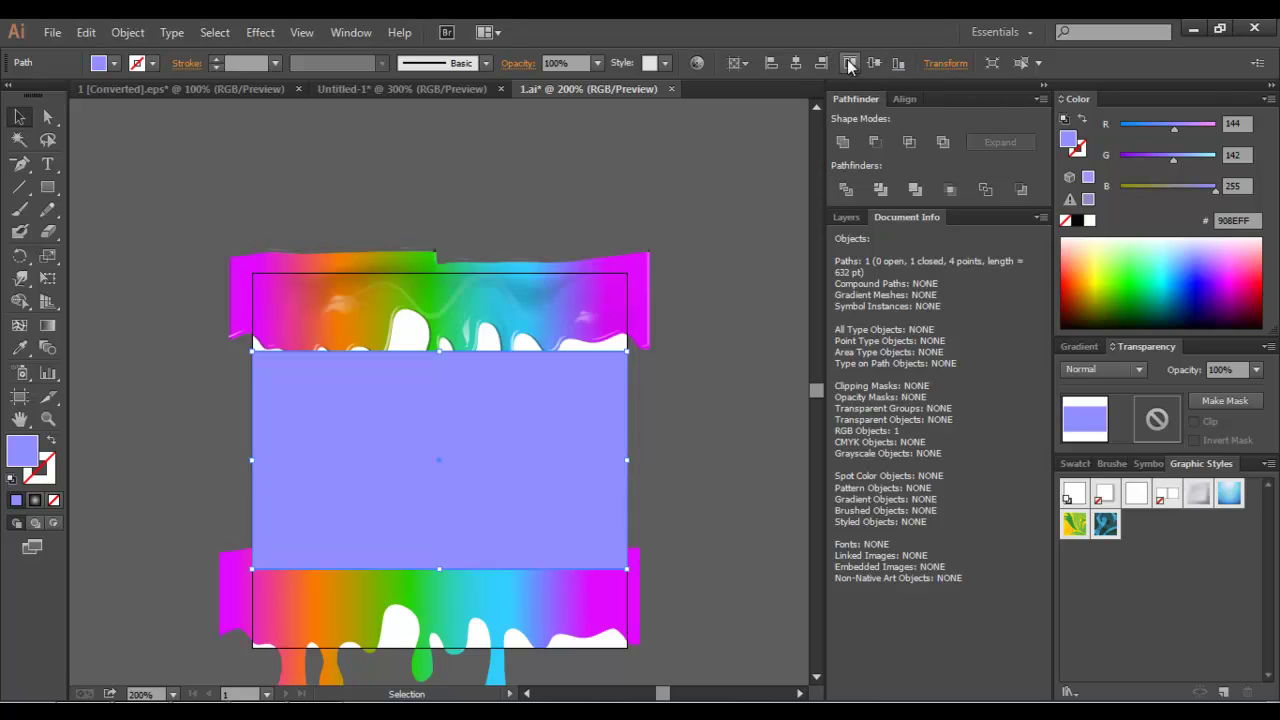
left_click(819, 63)
- Select the rectangle with the top drips and make a clipping mask
left_click_drag(688, 208, 200, 512)
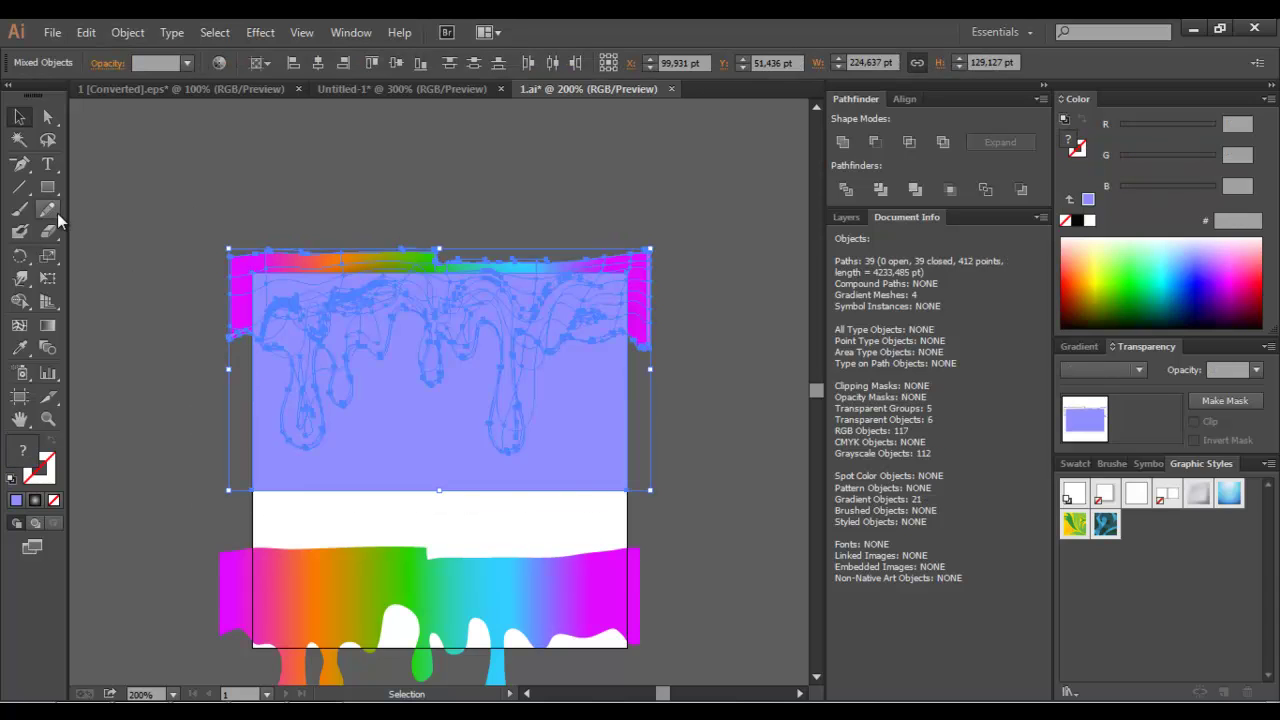
right_click(350, 266)
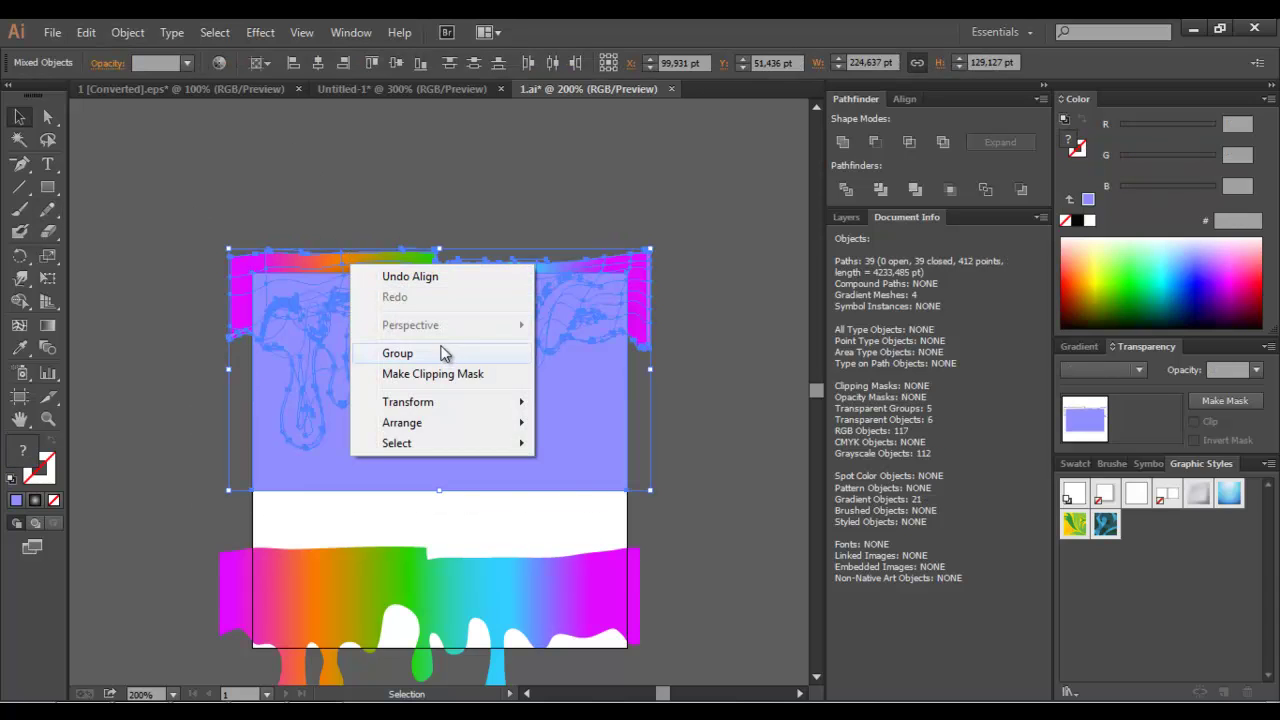
left_click(434, 369)
- Delete the bottom rainbow drip strip
left_click(394, 454)
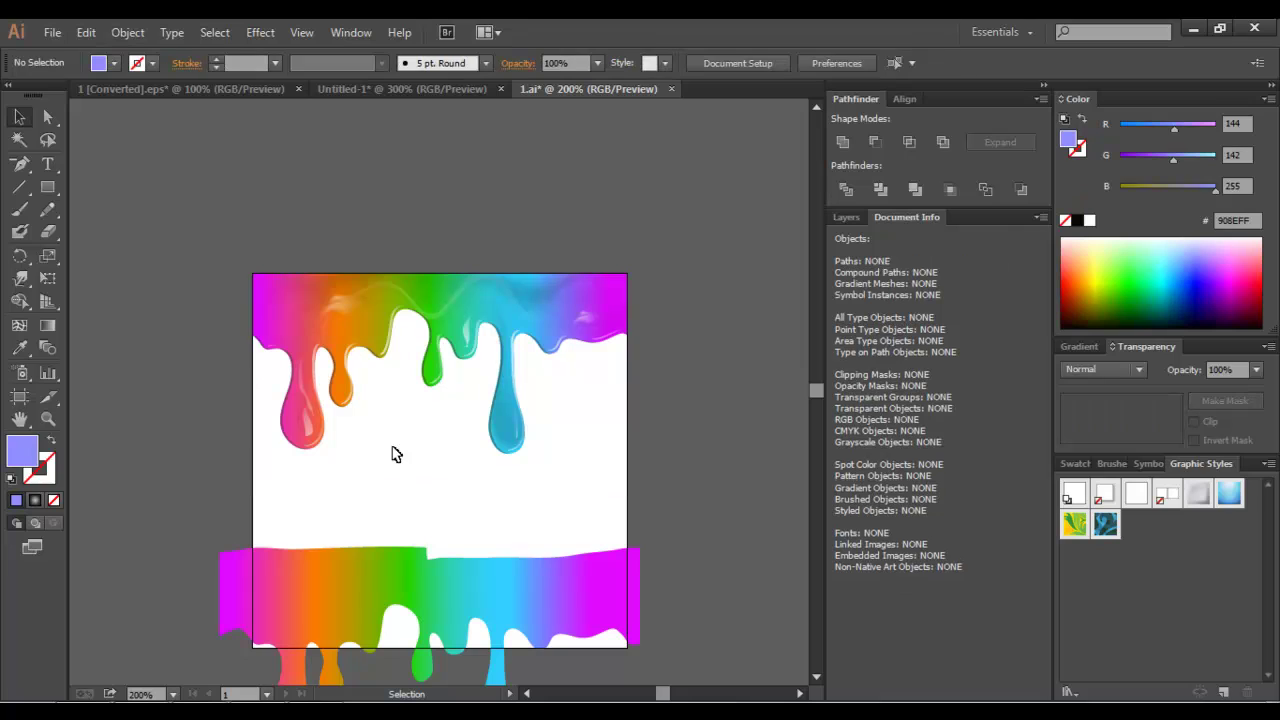
left_click_drag(395, 461, 463, 617)
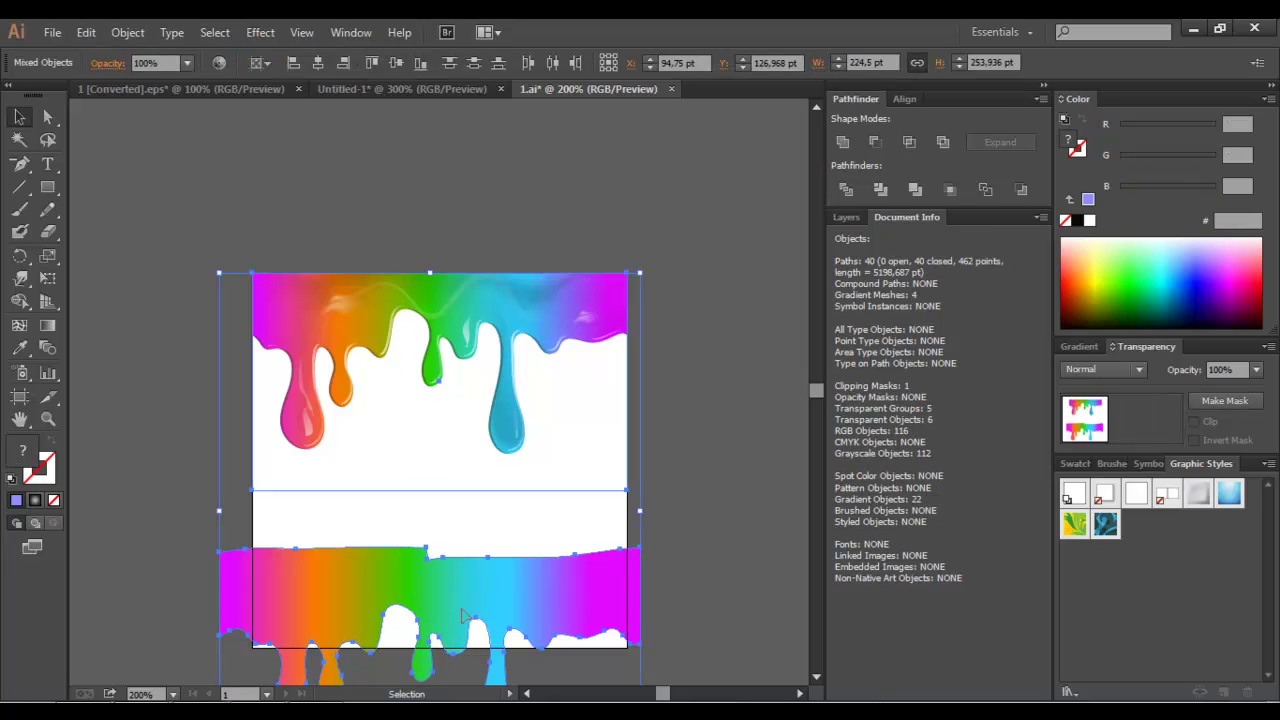
left_click(482, 522)
left_click(477, 596)
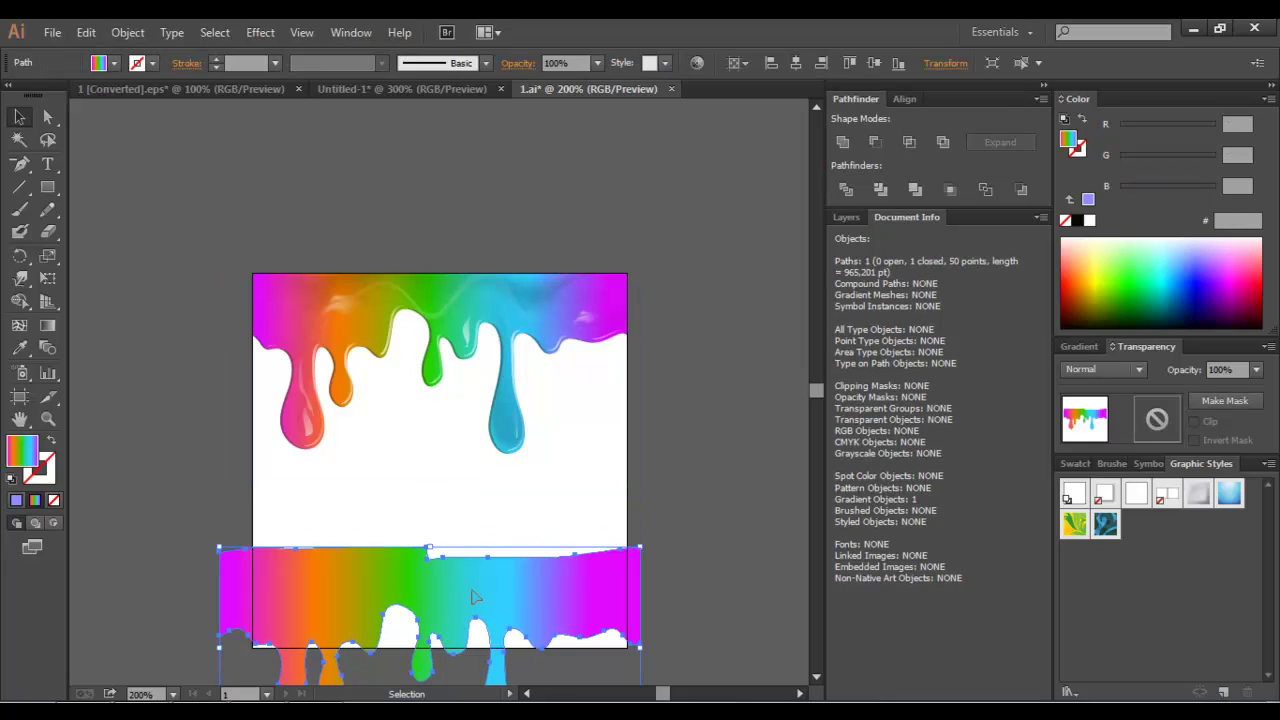
key("Delete")
- Shift the clipped drips about 88.5 pt left, then copy them 200 pt to the right
left_click_drag(518, 372, 372, 320)
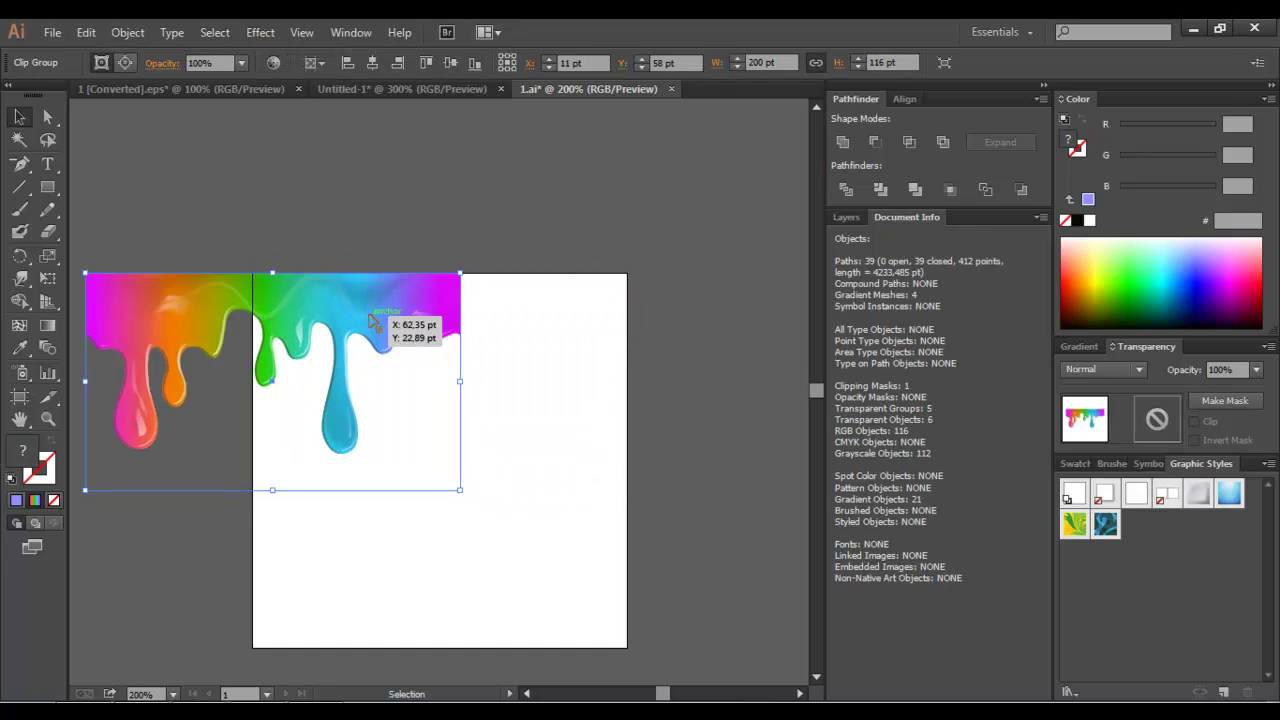
left_click(128, 32)
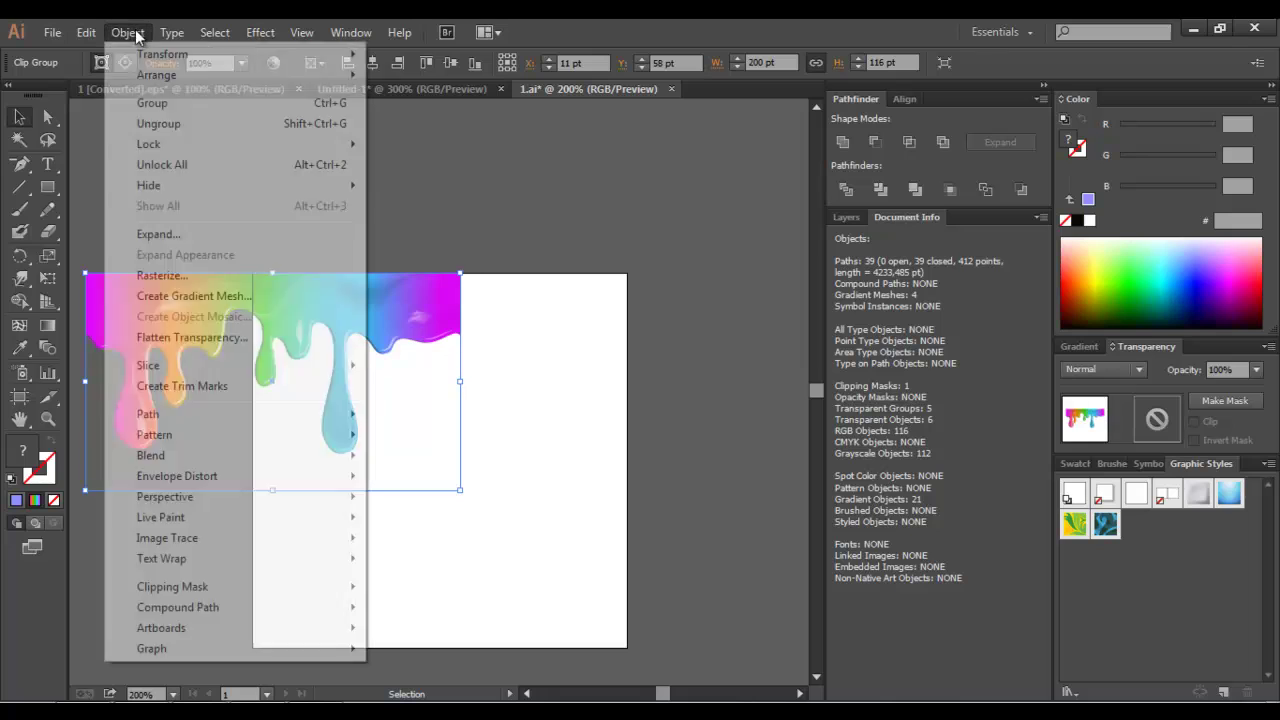
mouse_move(162, 54)
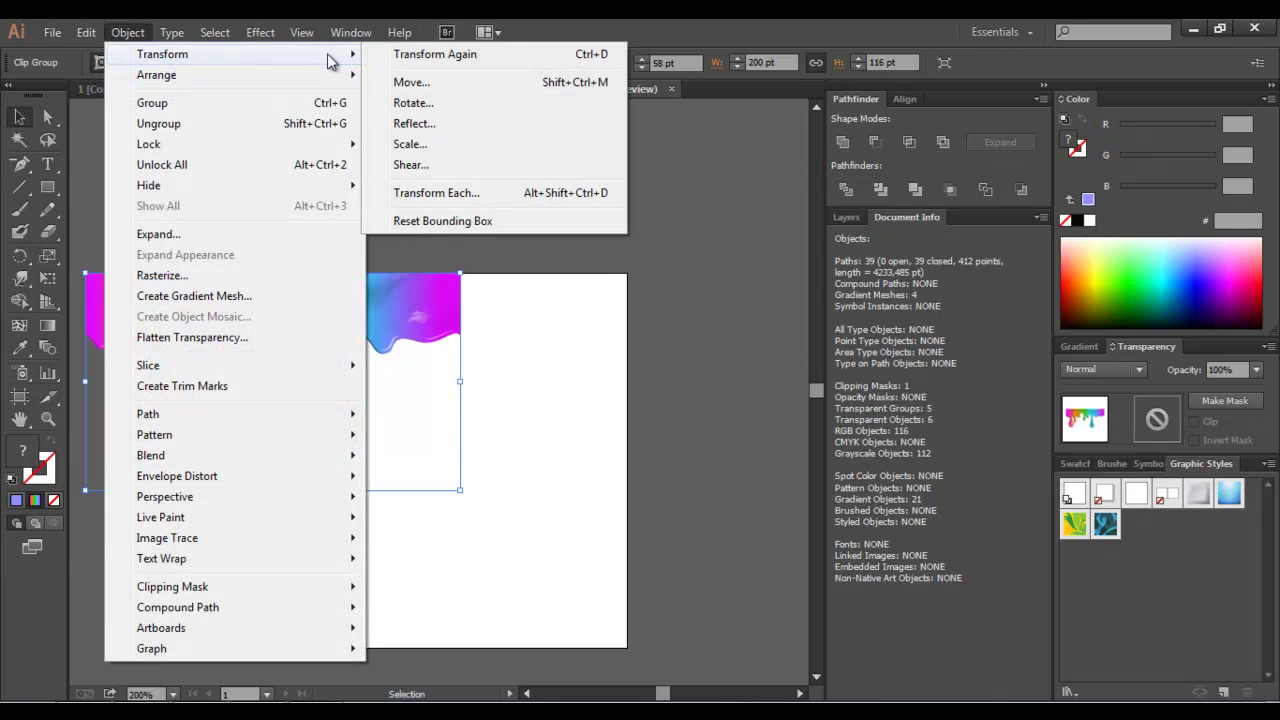
left_click(405, 82)
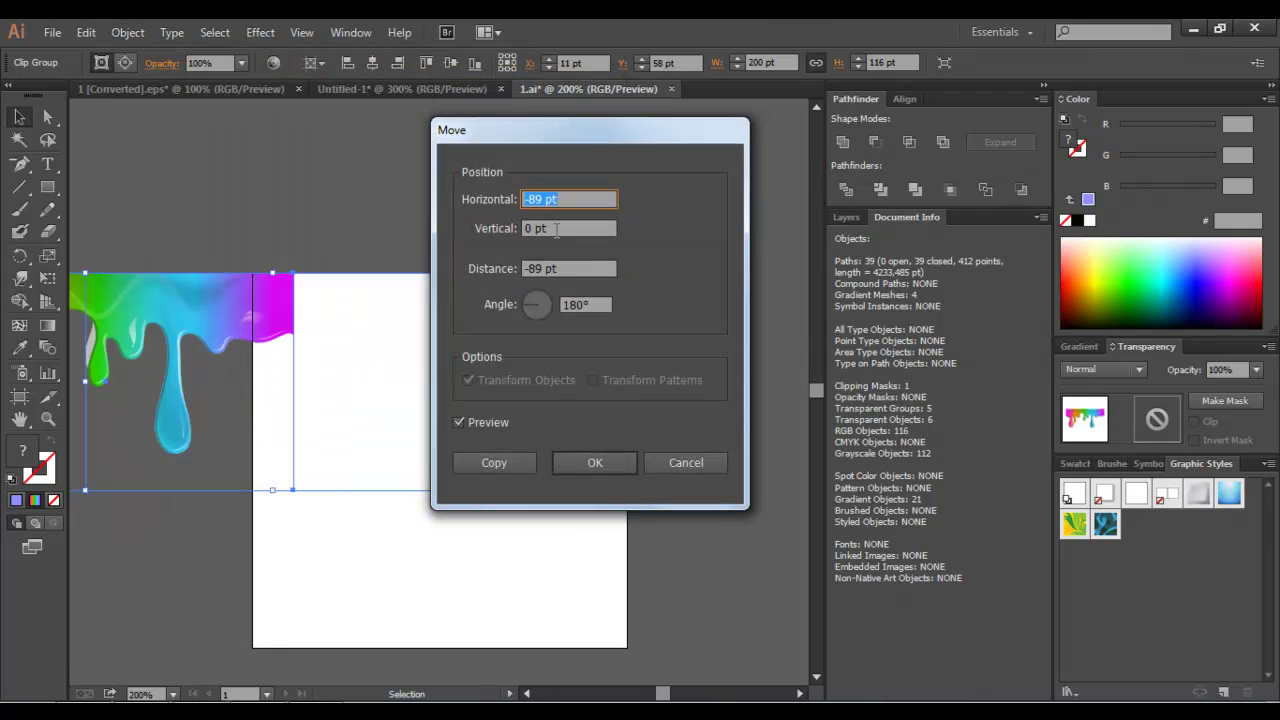
type("200")
key("Tab")
type("0")
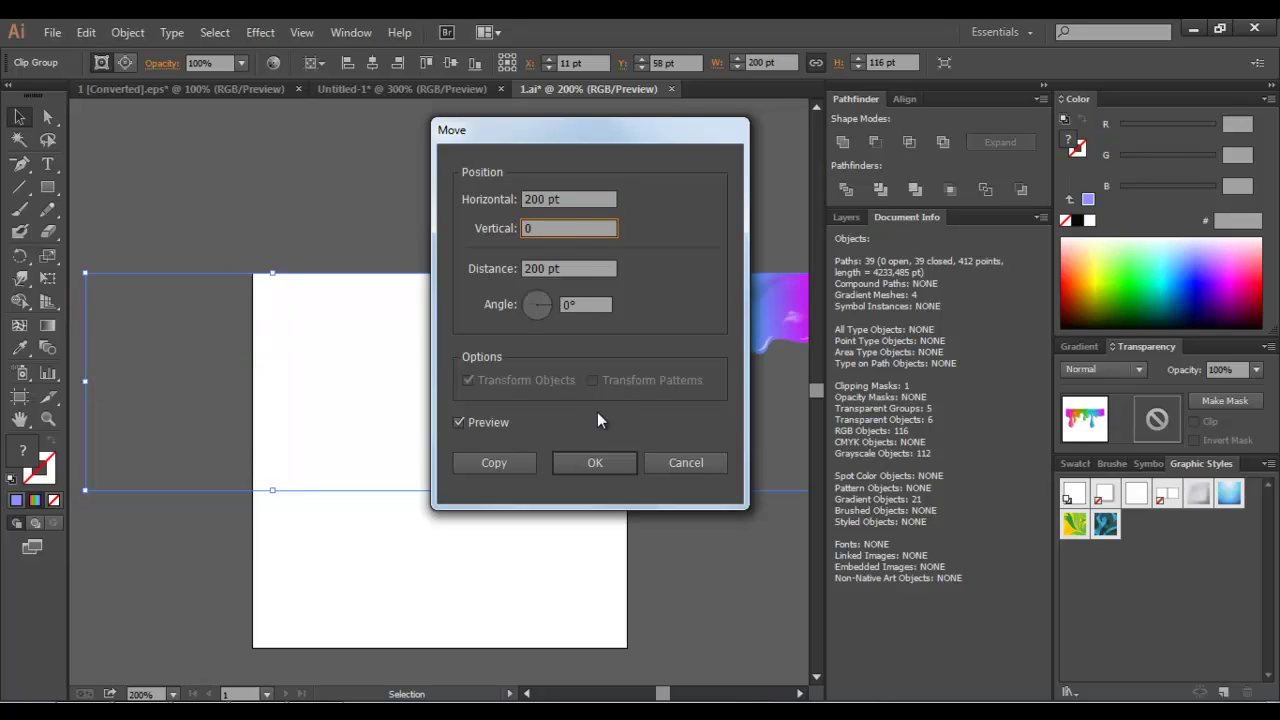
left_click(526, 461)
- Repeat the 200 pt move for another copy, deselect, and zoom out to view the seamless row
key("ctrl+d")
left_click(475, 487)
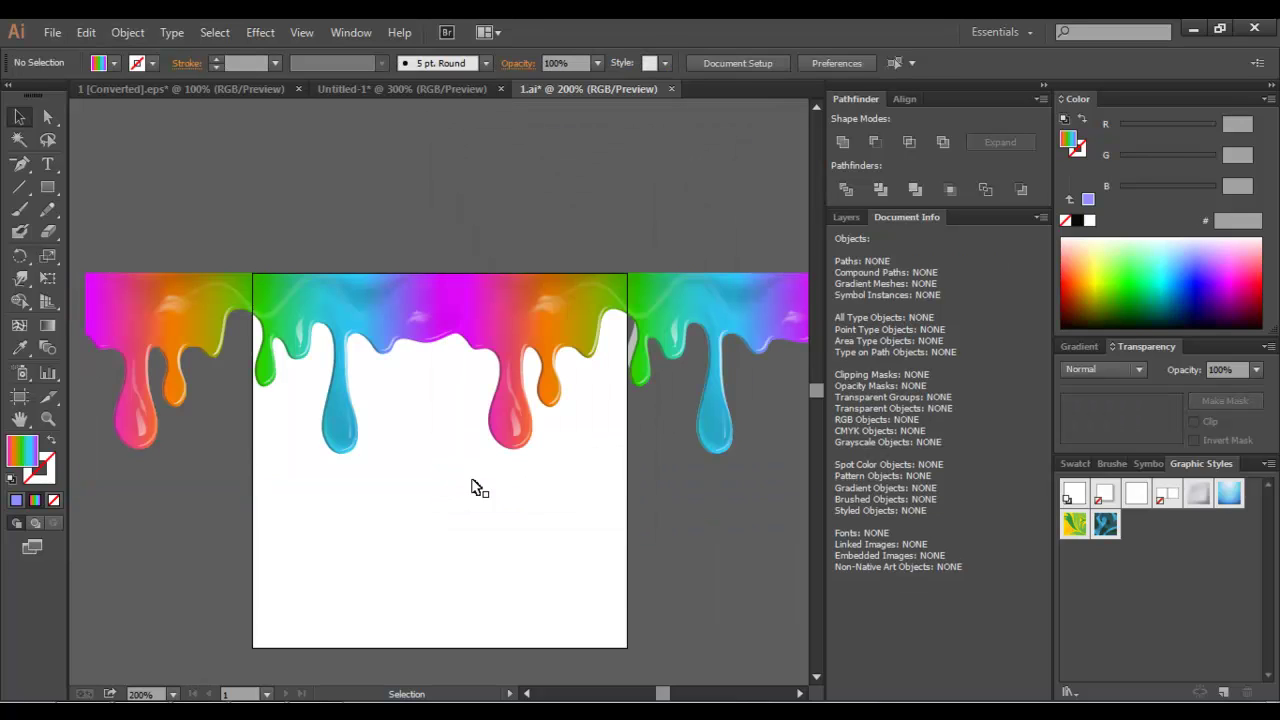
key("ctrl+minus")
key("ctrl+minus")
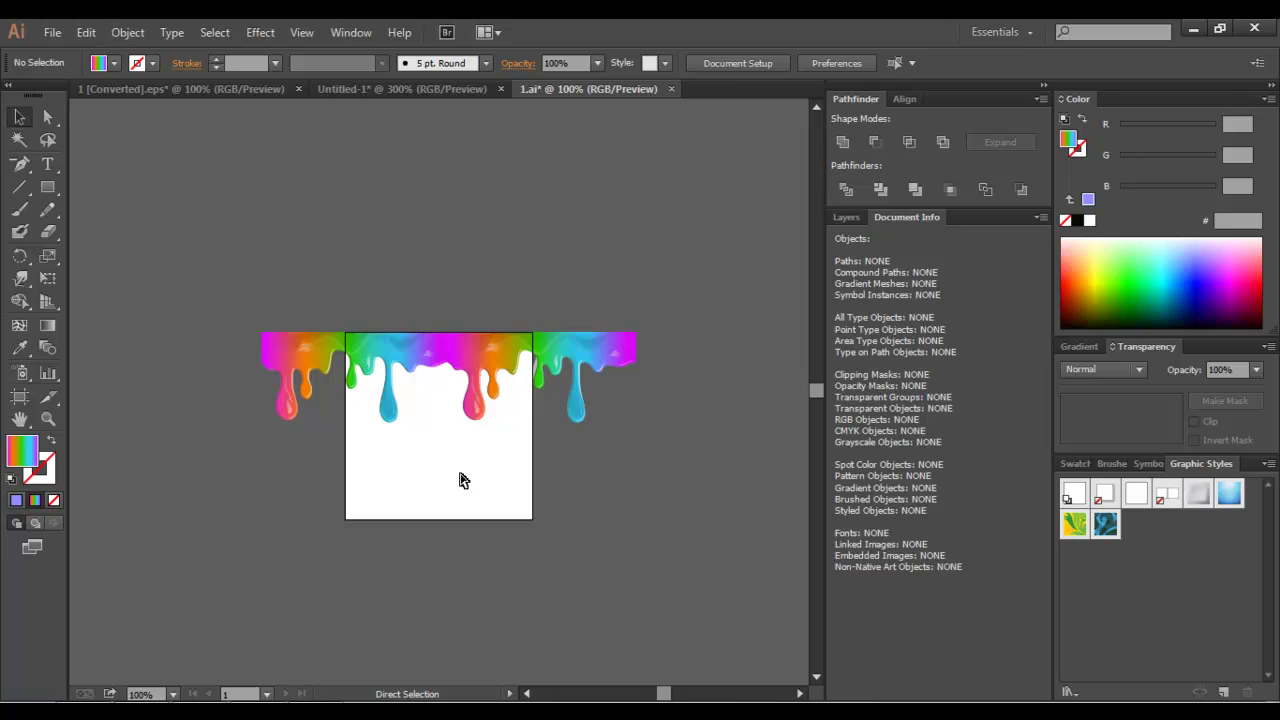